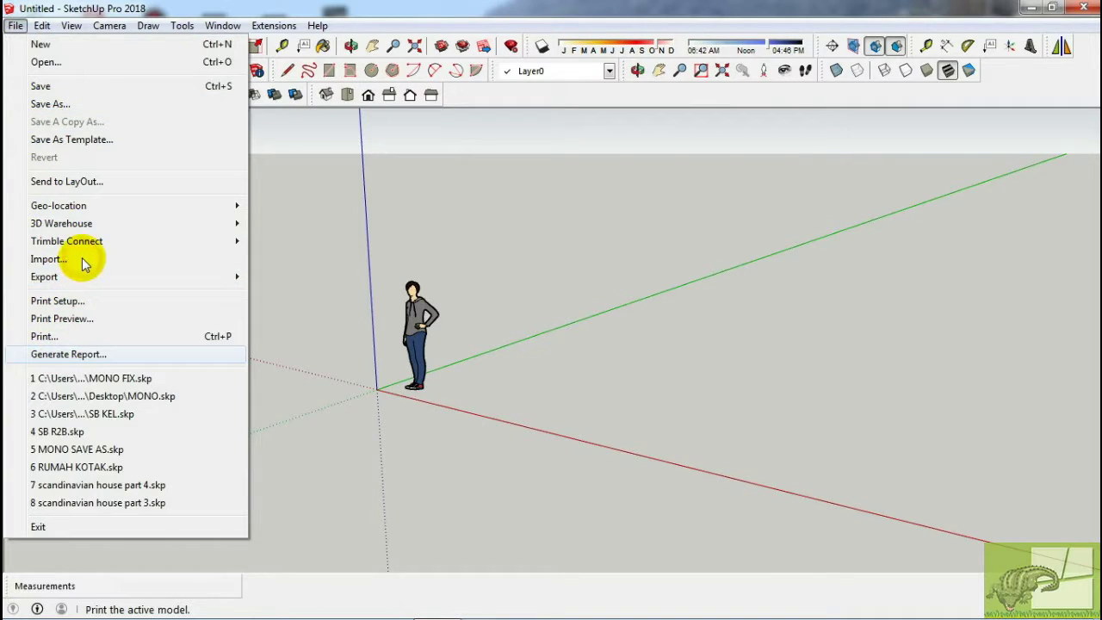
Choose MODERN HOUSE 4 3D.dwg from the cad folder in the import dialog.
{"action": "left_click", "coordinate": [81, 257]}
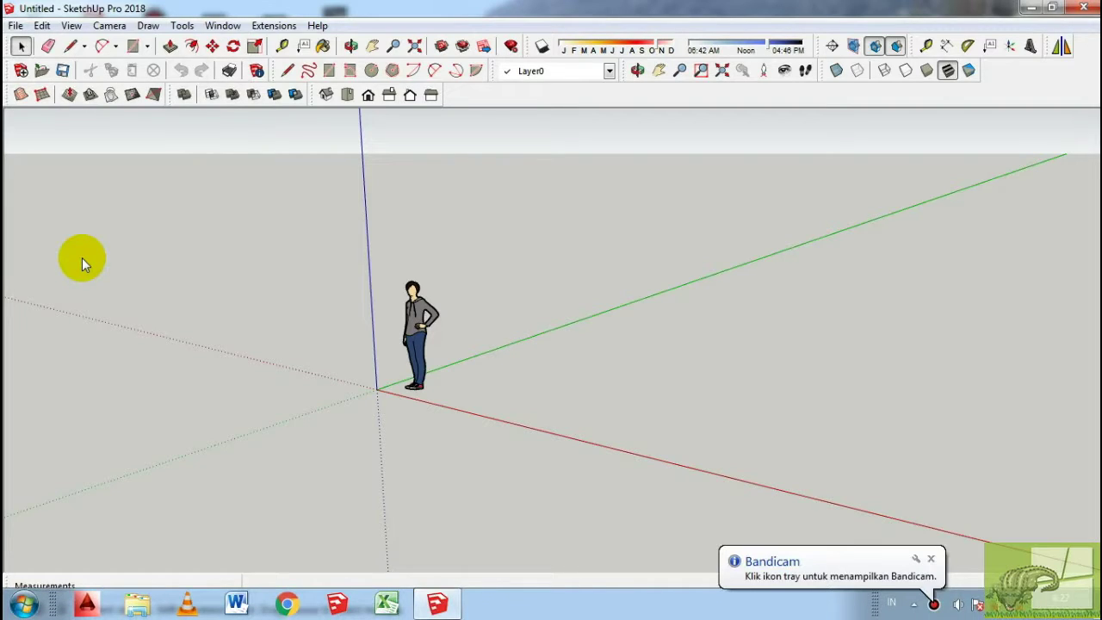
{"action": "left_click", "coordinate": [932, 560]}
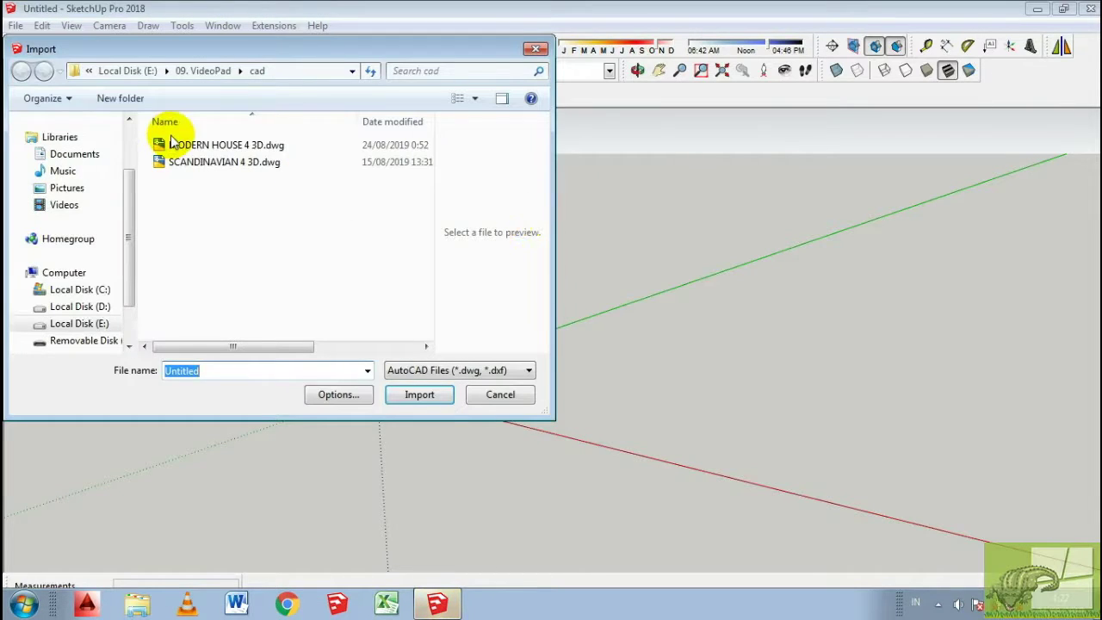
{"action": "left_click", "coordinate": [198, 146]}
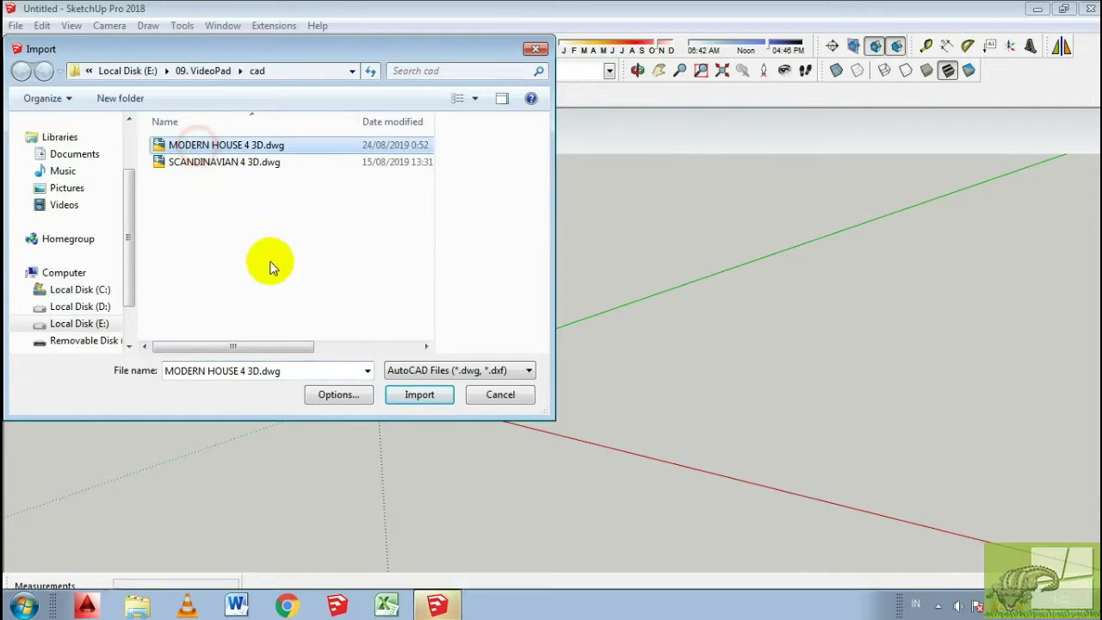
{"action": "left_click", "coordinate": [417, 398]}
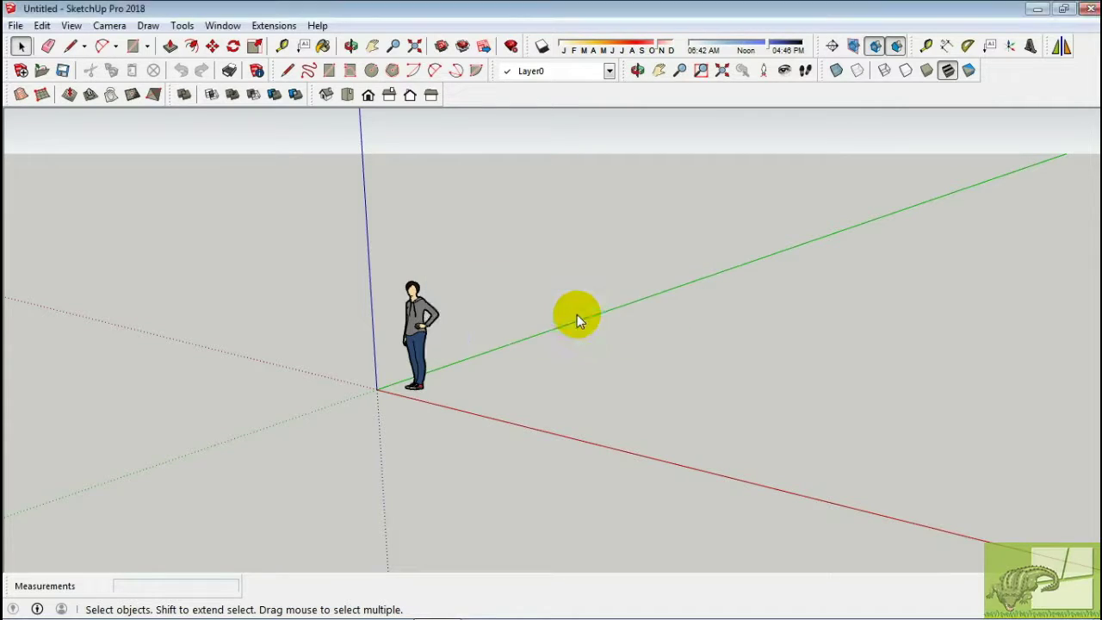
Dismiss the import results, tilt the view, and select the imported drawing group.
{"action": "left_click", "coordinate": [661, 440]}
{"action": "mouse_move", "coordinate": [468, 350]}
{"action": "middle_mouse_down"}
{"action": "mouse_move", "coordinate": [366, 336]}
{"action": "mouse_move", "coordinate": [605, 428]}
{"action": "mouse_move", "coordinate": [306, 297]}
{"action": "middle_mouse_up"}
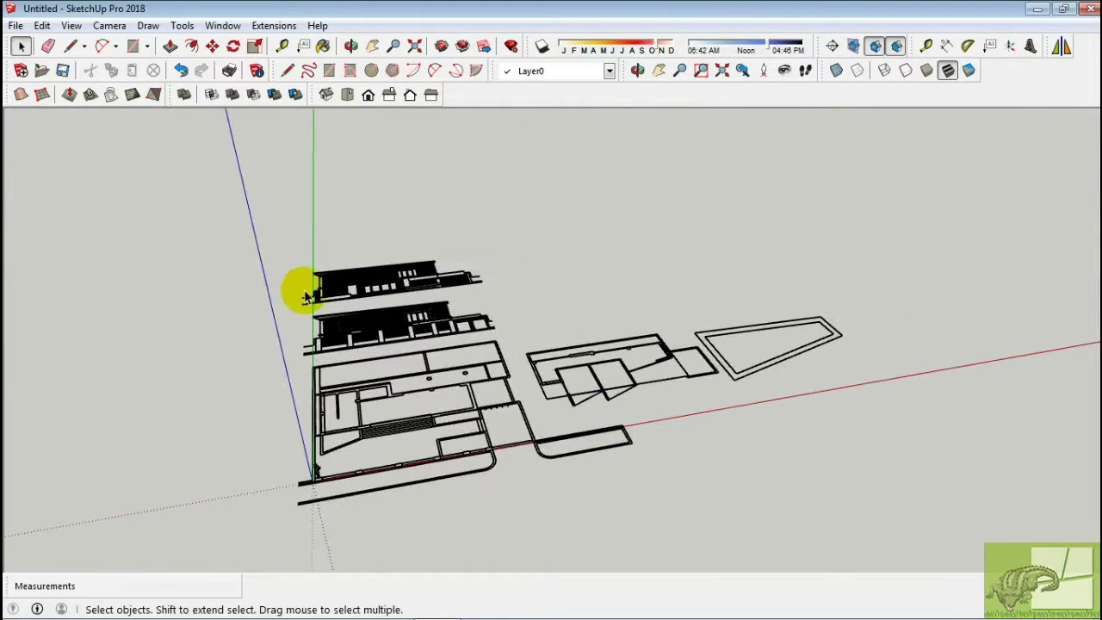
{"action": "left_click", "coordinate": [374, 321]}
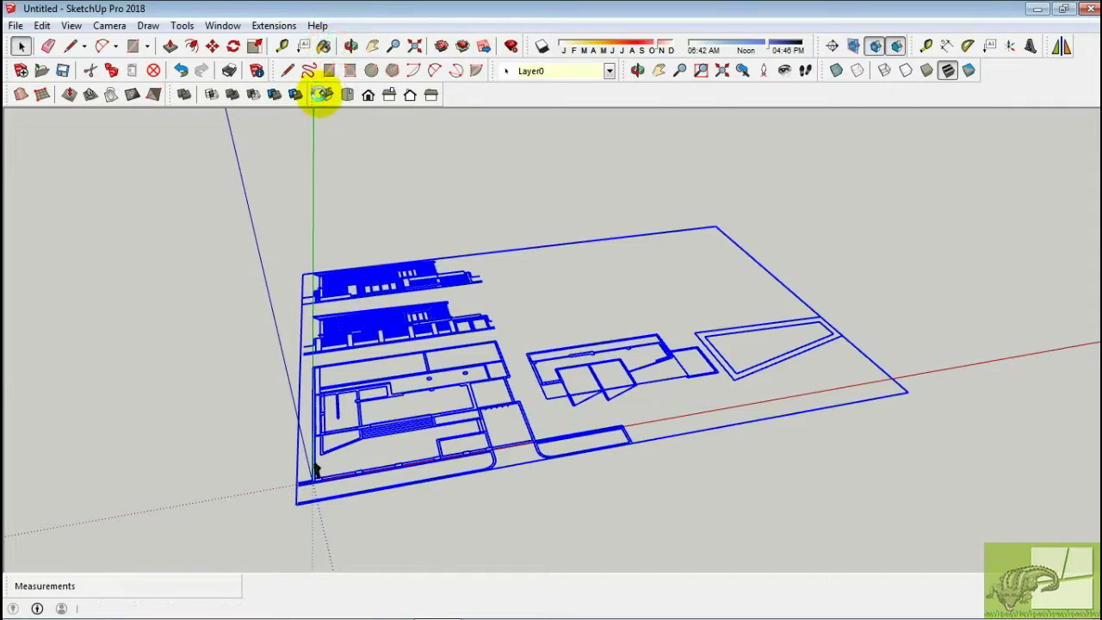
In the Layers panel, create a layer named 'land' and make it current.
{"action": "left_click", "coordinate": [877, 213]}
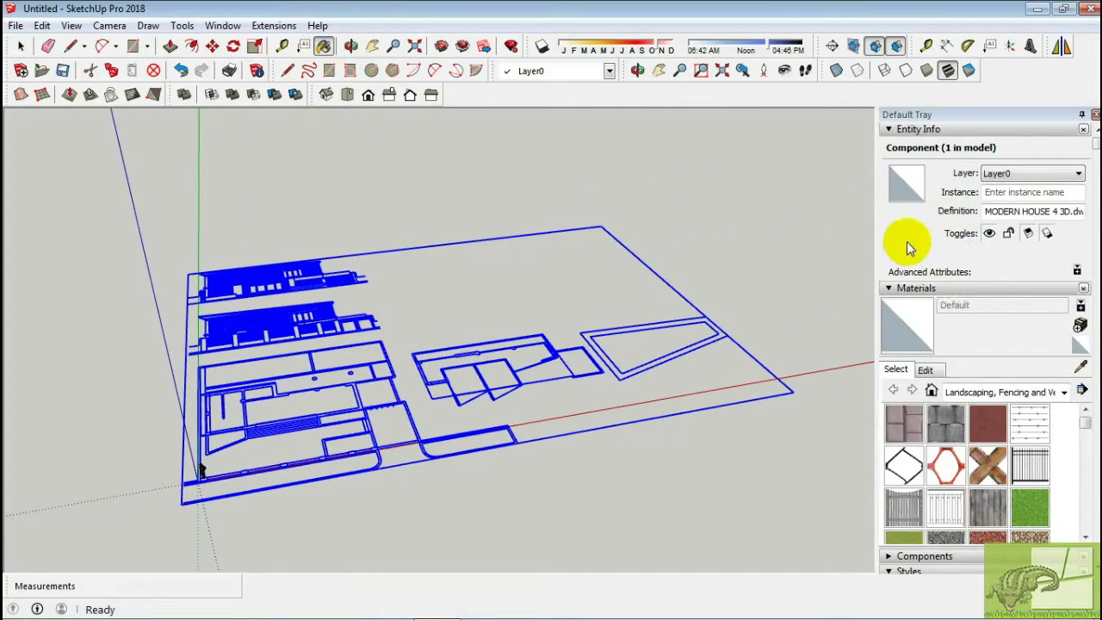
{"action": "scroll", "coordinate": [908, 247], "scroll_direction": "down", "scroll_amount": 3}
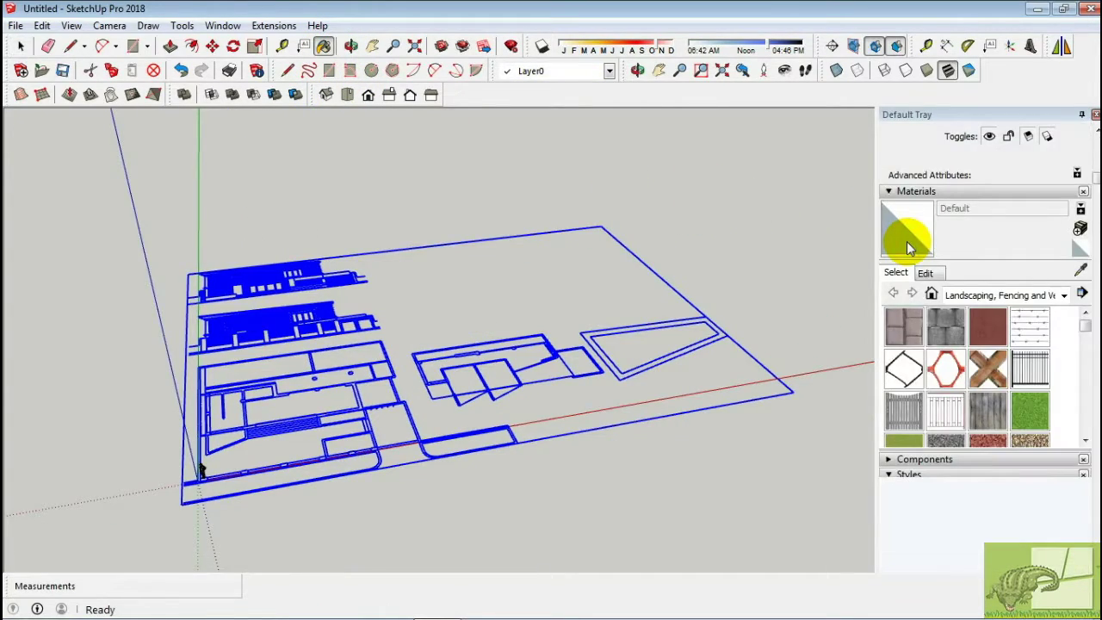
{"action": "scroll", "coordinate": [909, 246], "scroll_direction": "down", "scroll_amount": 5}
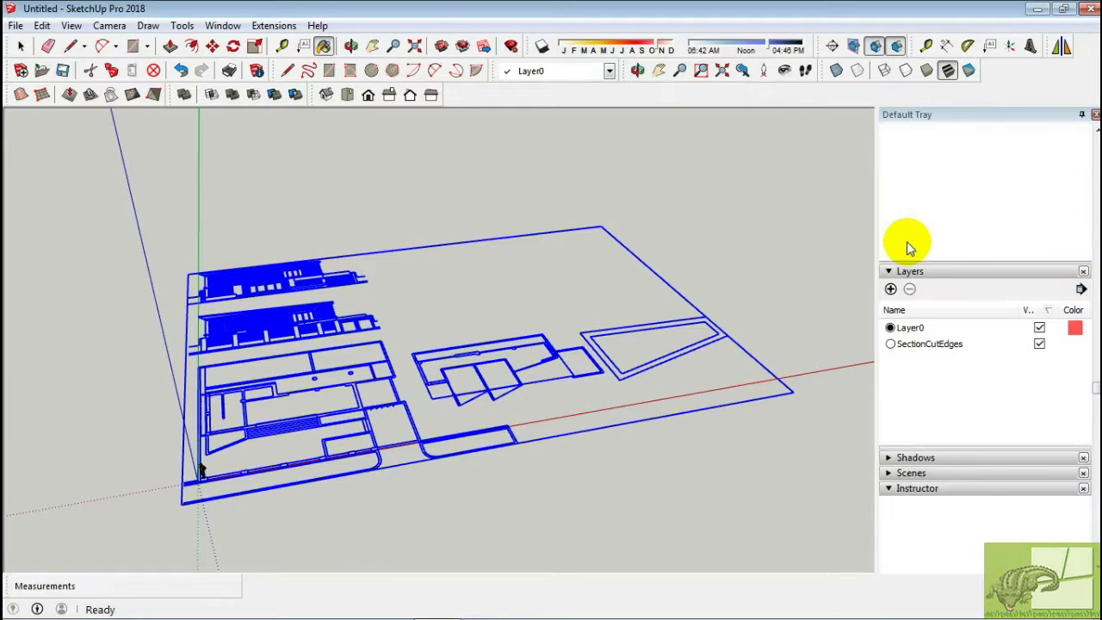
{"action": "scroll", "coordinate": [909, 246], "scroll_direction": "down", "scroll_amount": 2}
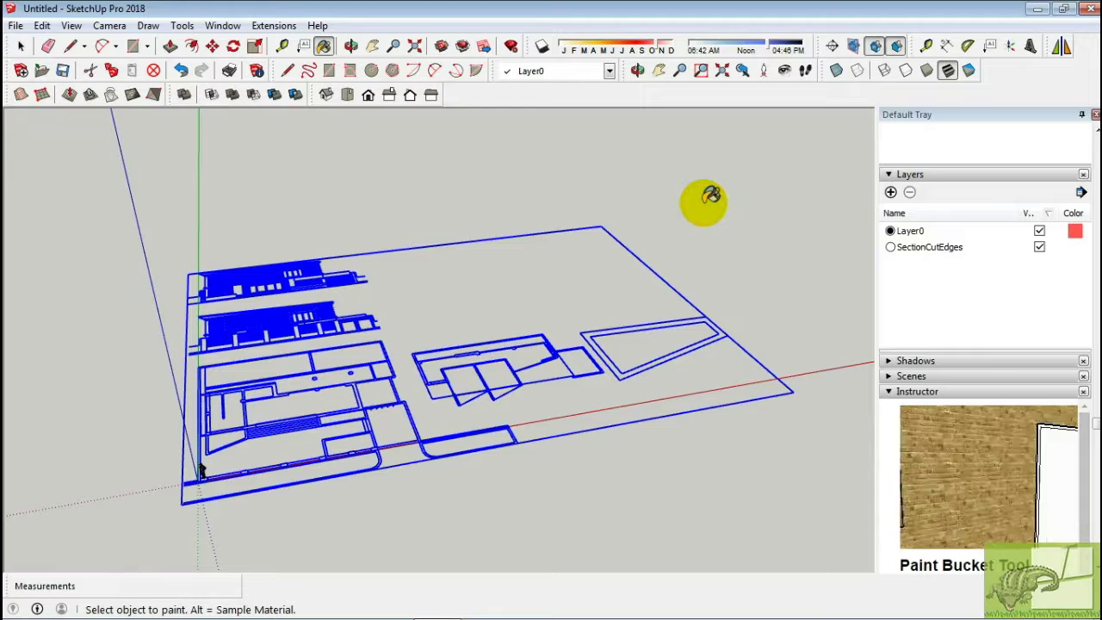
{"action": "key", "text": "space"}
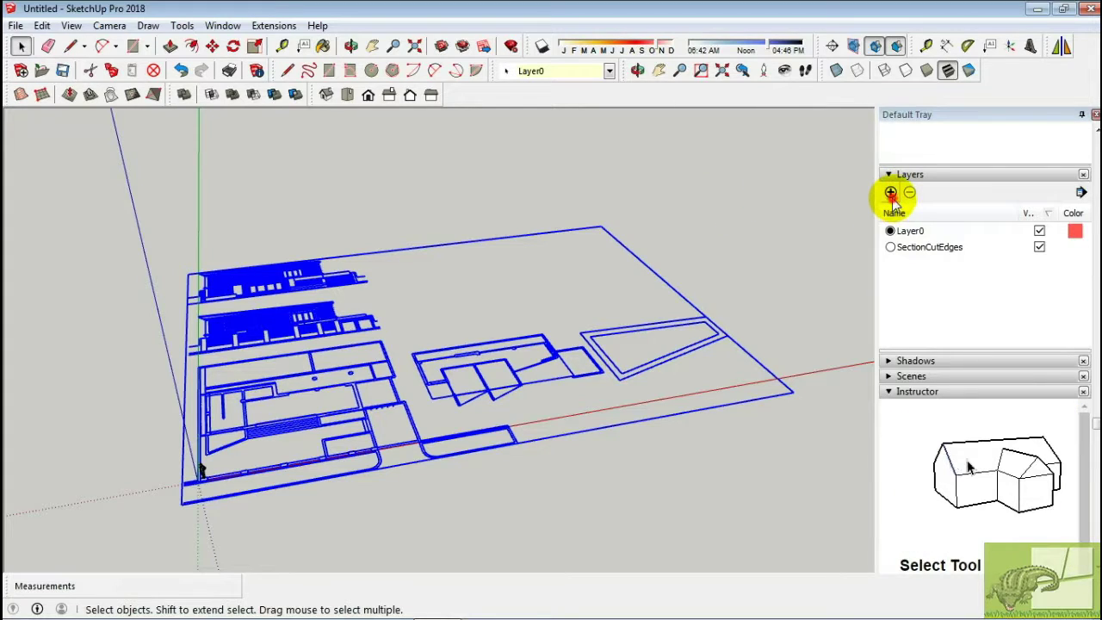
{"action": "left_click", "coordinate": [892, 193]}
{"action": "type", "text": "land"}
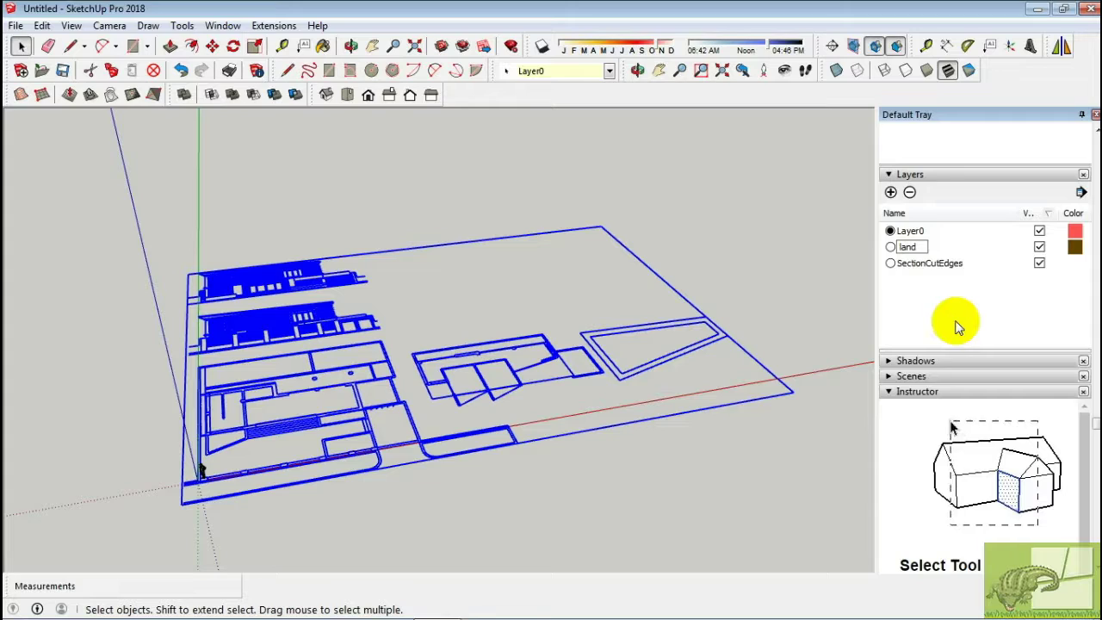
{"action": "left_click", "coordinate": [956, 313]}
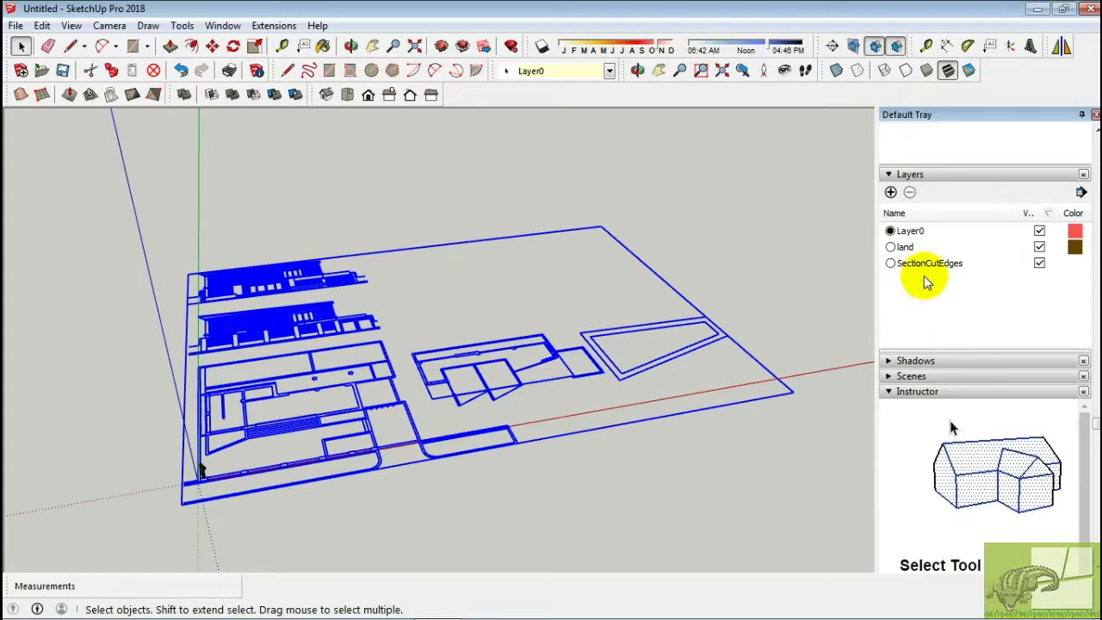
{"action": "middle_click_drag", "start_coordinate": [763, 270], "coordinate": [733, 289]}
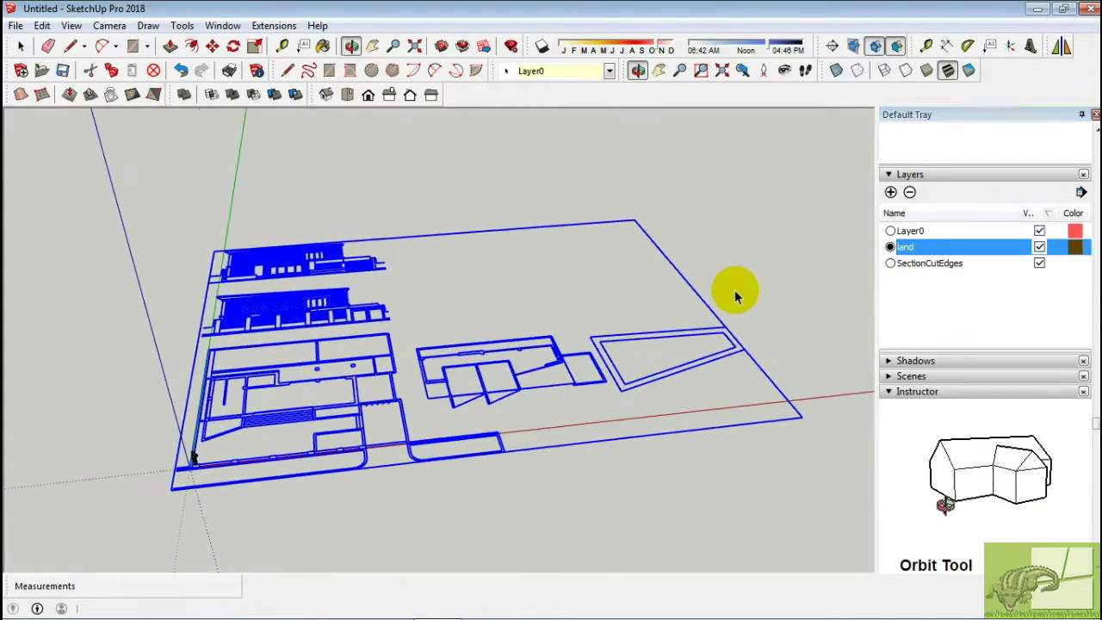
Draw a ground rectangle extending beyond the imported plans and select its face.
{"action": "key", "text": "r"}
{"action": "left_click", "coordinate": [227, 468]}
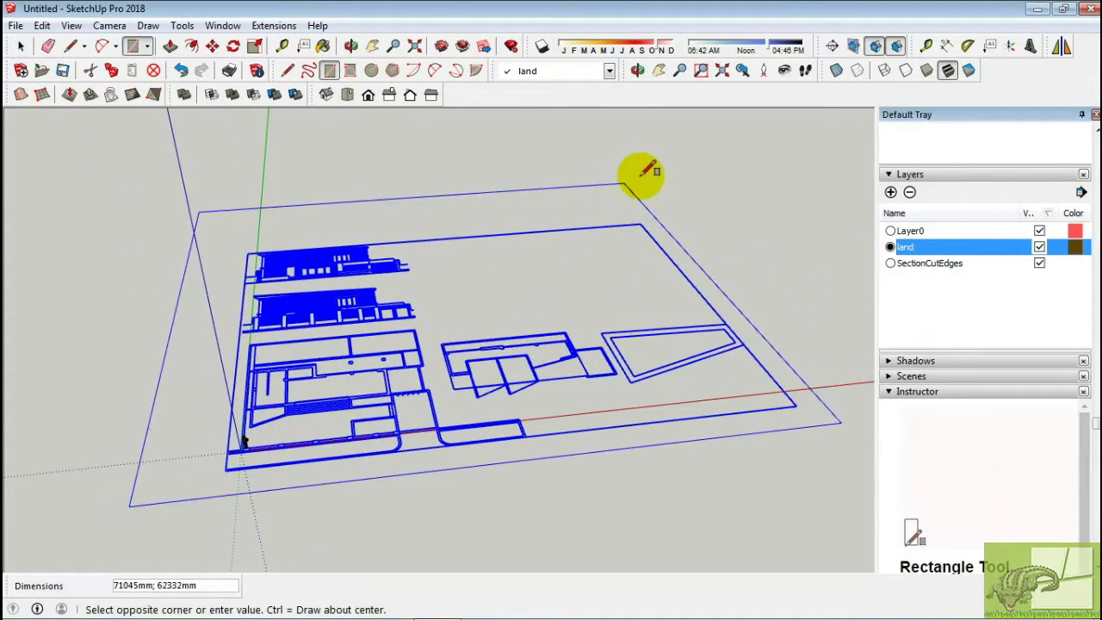
{"action": "left_click", "coordinate": [668, 186]}
{"action": "key", "text": "space"}
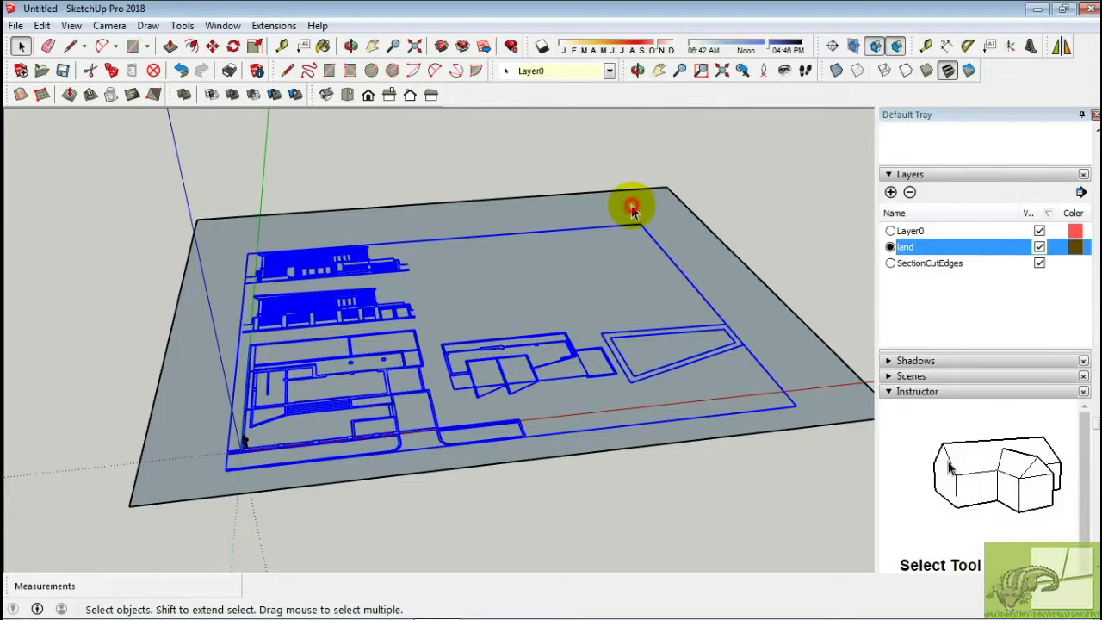
{"action": "left_click", "coordinate": [628, 203]}
Reverse the ground face so its white side shows.
{"action": "right_click", "coordinate": [625, 198]}
{"action": "key", "text": "Escape"}
{"action": "left_click", "coordinate": [627, 211]}
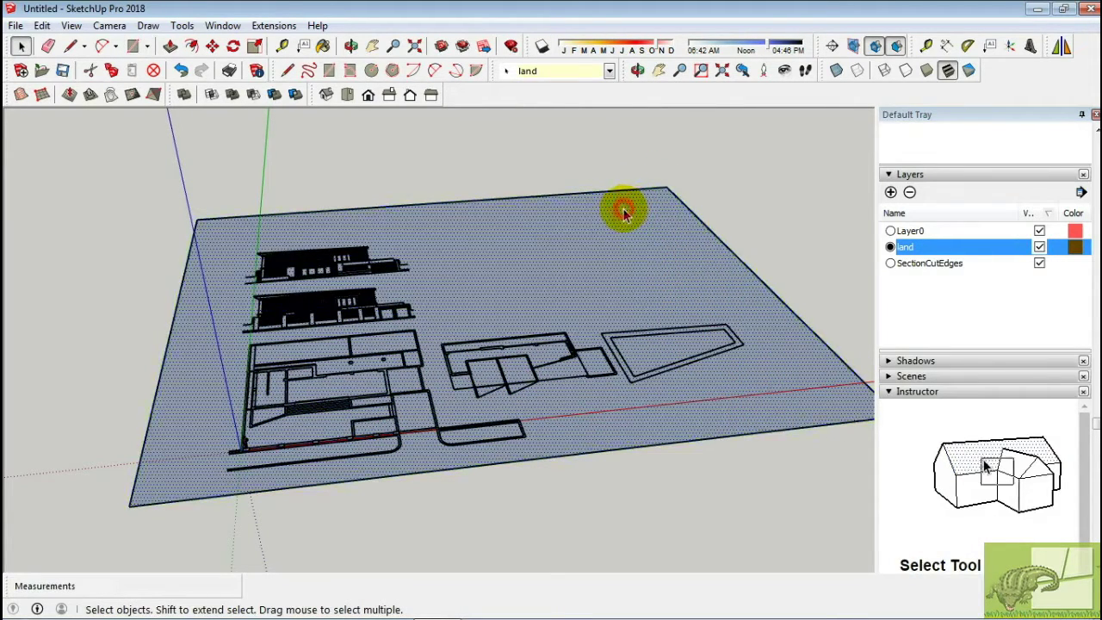
{"action": "right_click", "coordinate": [625, 209]}
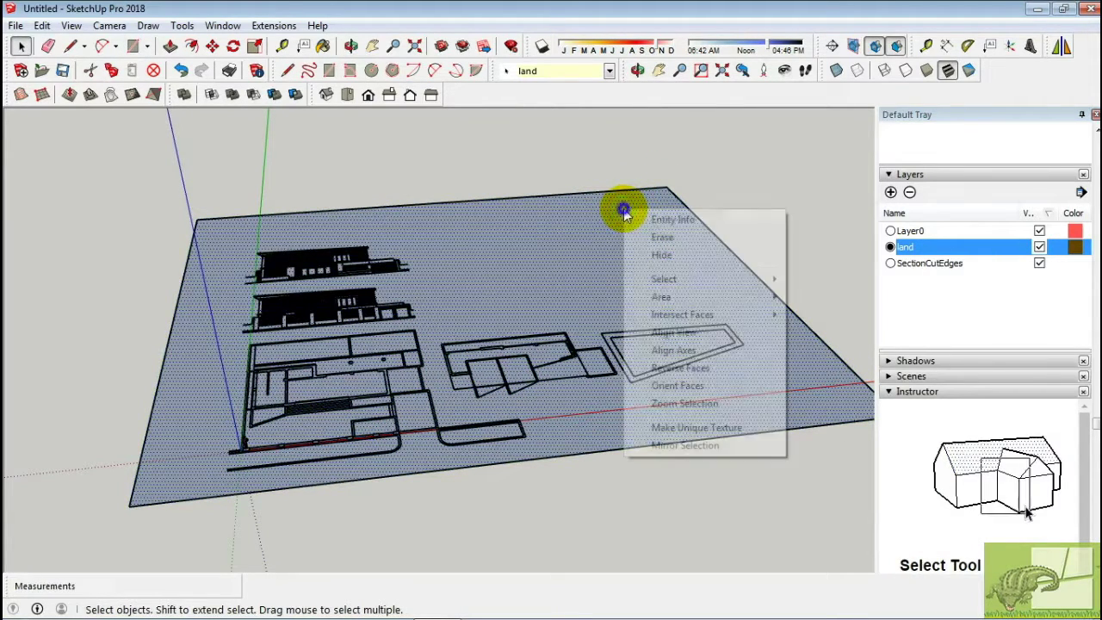
{"action": "left_click", "coordinate": [681, 368]}
Turn the ground face and its edges into a component.
{"action": "left_click", "coordinate": [655, 252]}
{"action": "right_click", "coordinate": [653, 250]}
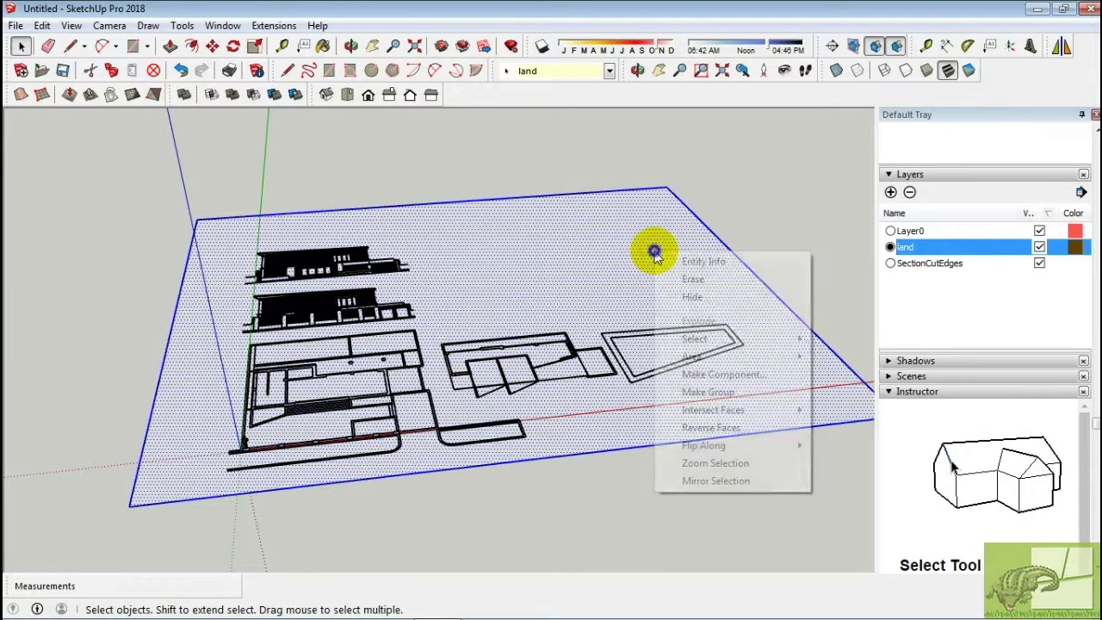
{"action": "left_click", "coordinate": [736, 379]}
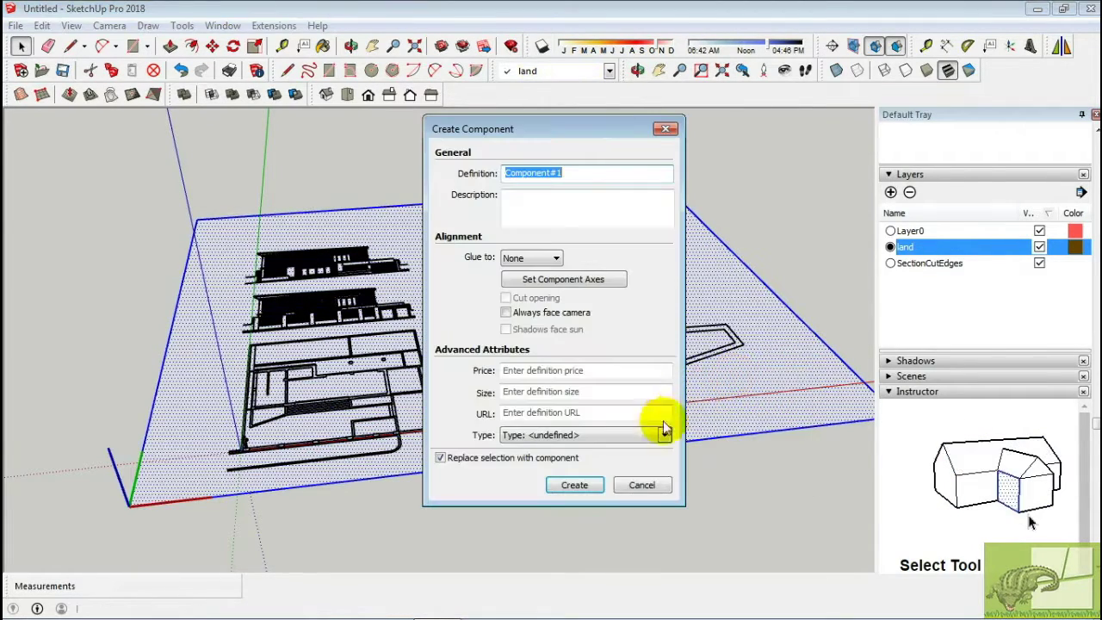
{"action": "left_click", "coordinate": [594, 492]}
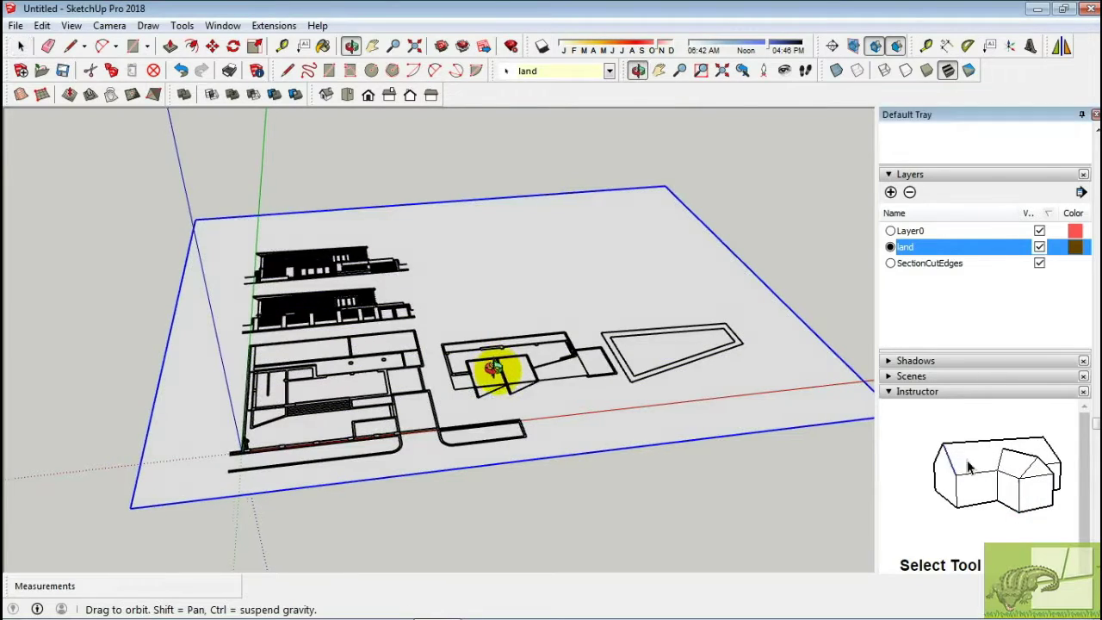
{"action": "middle_click_drag", "start_coordinate": [489, 372], "coordinate": [393, 377]}
{"action": "scroll", "coordinate": [394, 376], "scroll_direction": "up", "scroll_amount": 2}
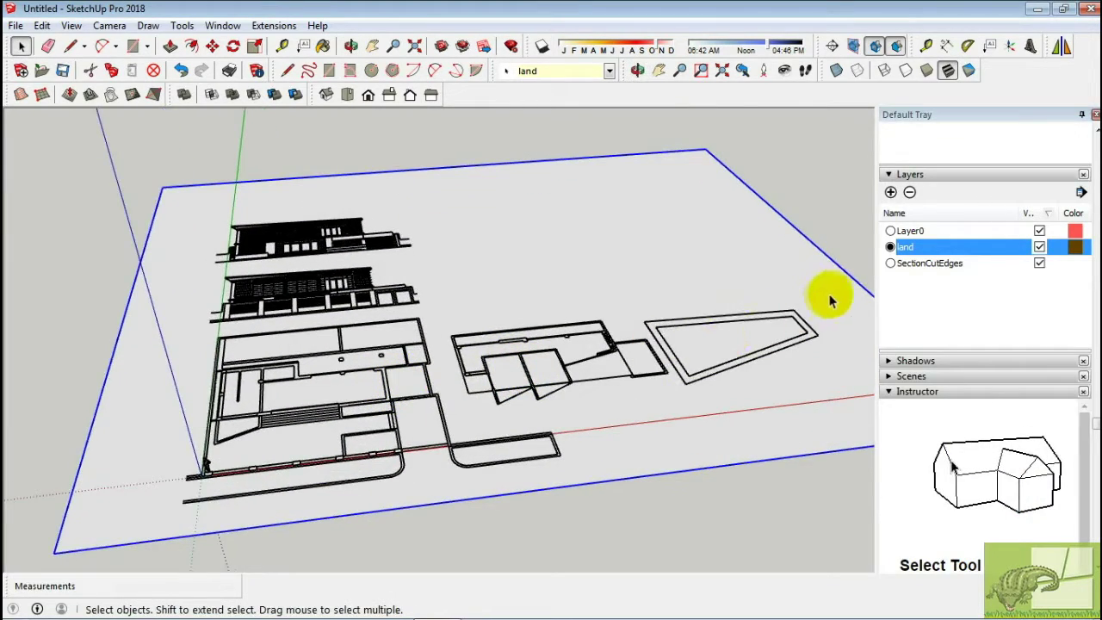
Add a wall layer and make it current, zooming in on the plan.
{"action": "left_click", "coordinate": [891, 193]}
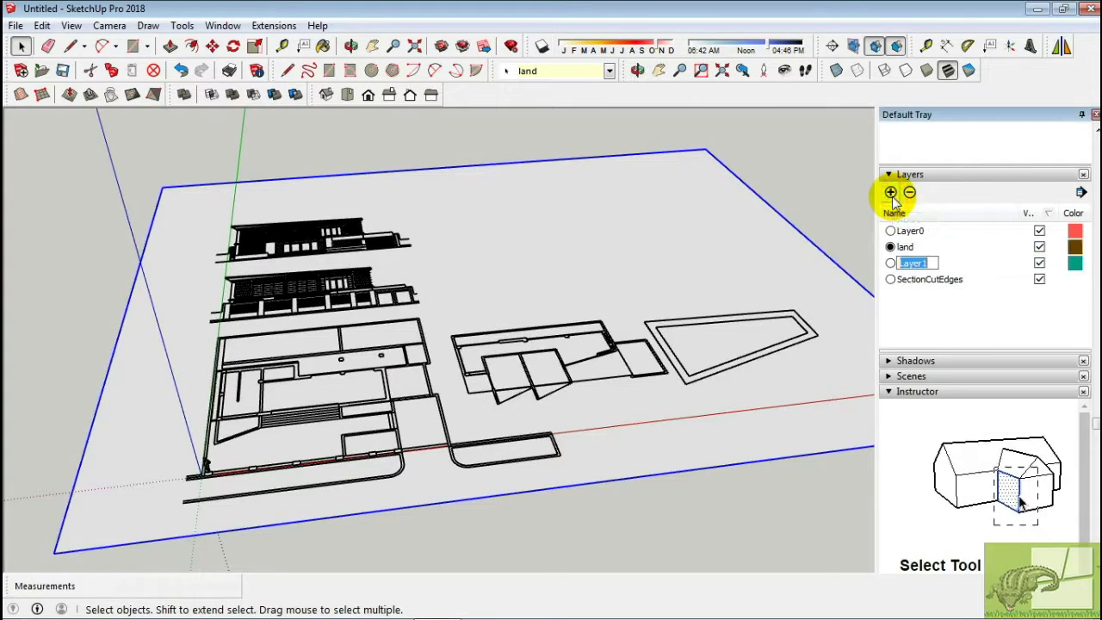
{"action": "type", "text": "wall"}
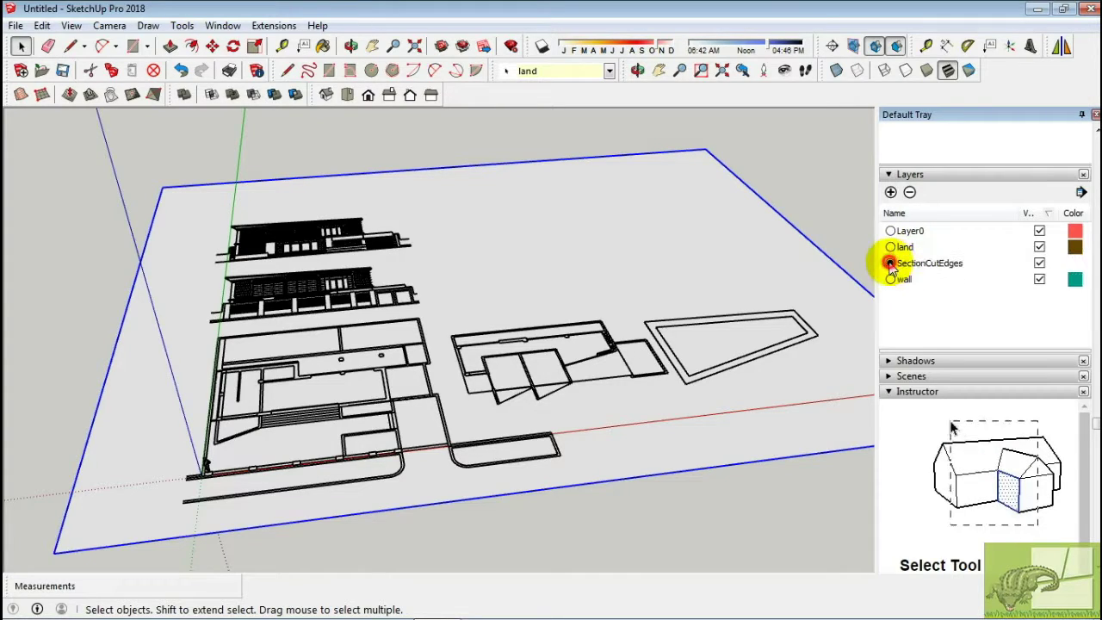
{"action": "left_click", "coordinate": [890, 279]}
{"action": "key", "text": "o"}
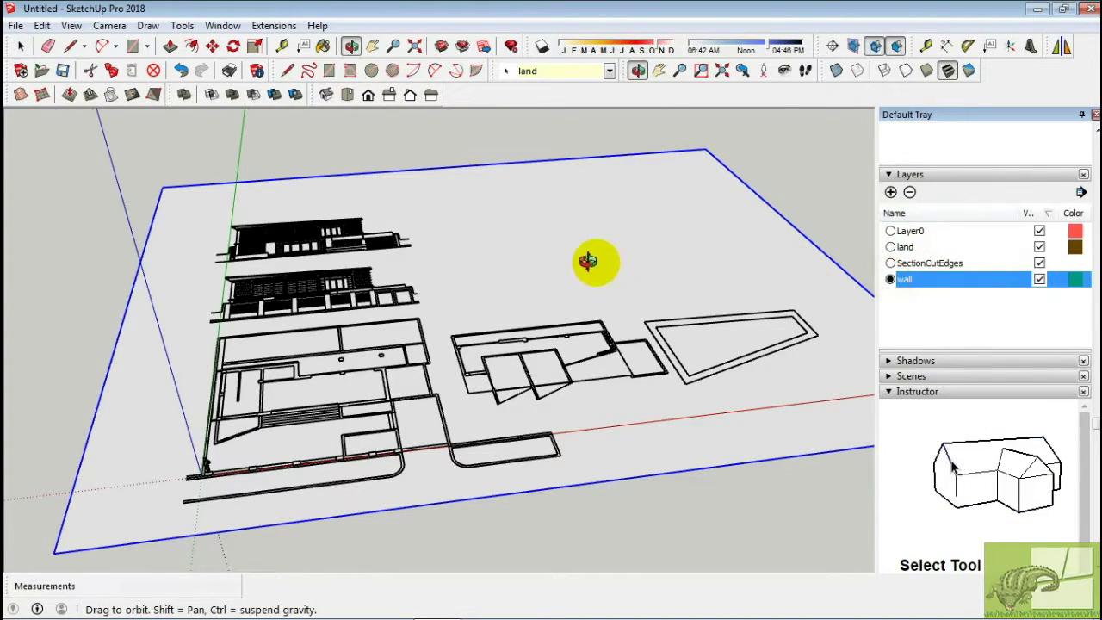
{"action": "scroll", "coordinate": [308, 336], "scroll_direction": "up", "scroll_amount": 1}
{"action": "scroll", "coordinate": [266, 394], "scroll_direction": "up", "scroll_amount": 2}
{"action": "scroll", "coordinate": [305, 389], "scroll_direction": "up", "scroll_amount": 2}
{"action": "scroll", "coordinate": [381, 394], "scroll_direction": "up", "scroll_amount": 2}
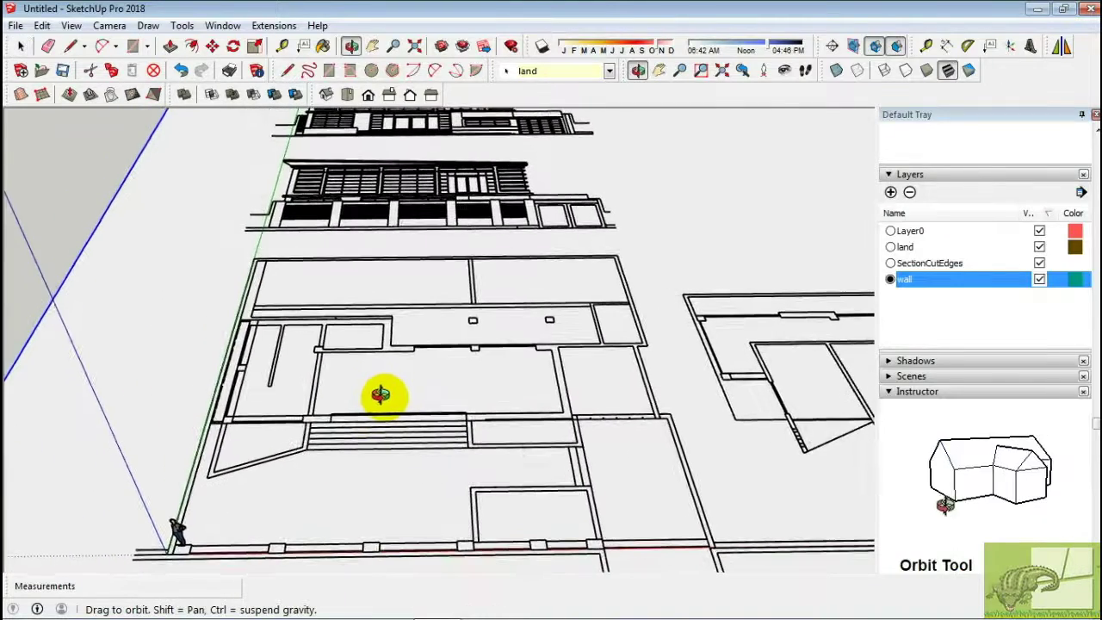
{"action": "key", "text": "space"}
{"action": "scroll", "coordinate": [318, 369], "scroll_direction": "up", "scroll_amount": 2}
{"action": "scroll", "coordinate": [318, 369], "scroll_direction": "up", "scroll_amount": 2}
Trace rectangles over the corner wall junction and the long adjoining wall.
{"action": "key", "text": "r"}
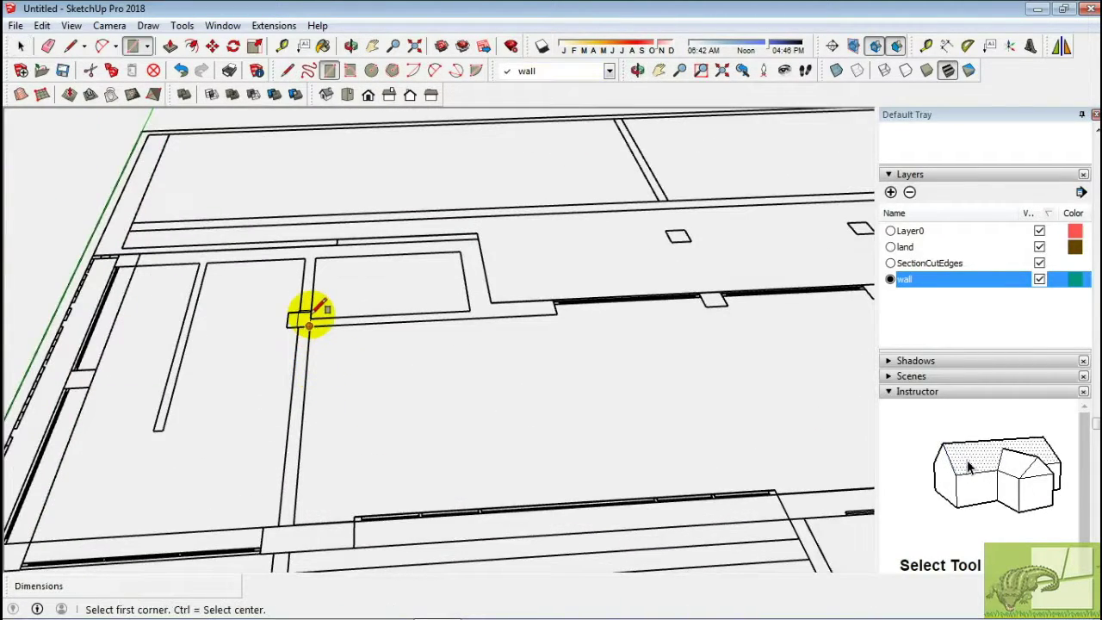
{"action": "scroll", "coordinate": [310, 317], "scroll_direction": "up", "scroll_amount": 2}
{"action": "scroll", "coordinate": [307, 313], "scroll_direction": "up", "scroll_amount": 2}
{"action": "left_click", "coordinate": [259, 310]}
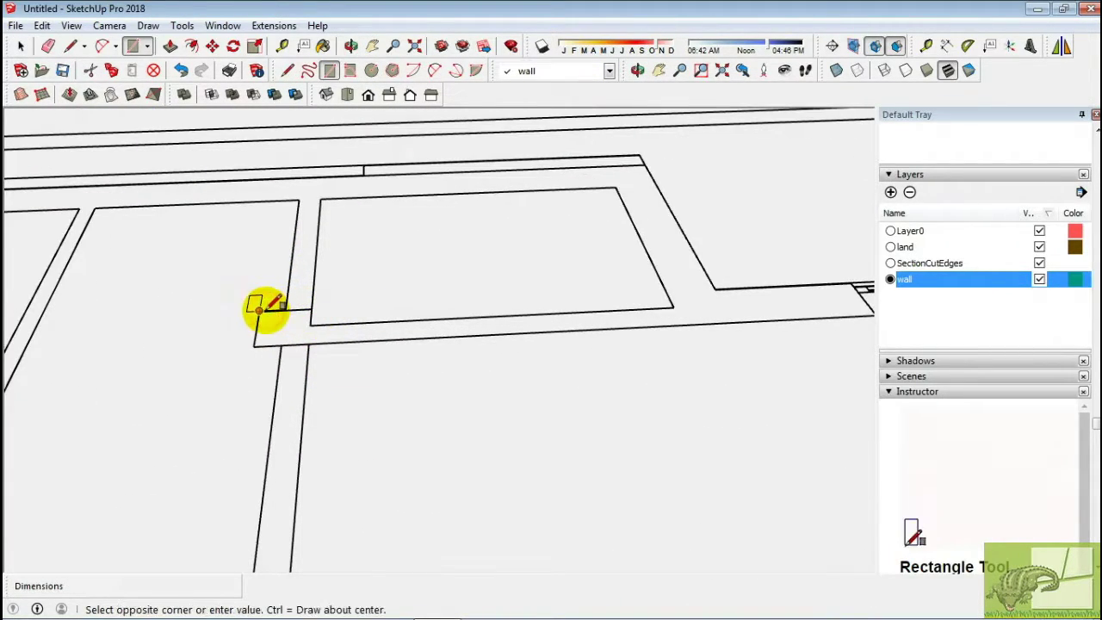
{"action": "left_click", "coordinate": [256, 346]}
{"action": "left_click", "coordinate": [308, 312]}
{"action": "left_click", "coordinate": [308, 312]}
{"action": "middle_click_drag", "start_coordinate": [307, 312], "coordinate": [566, 333]}
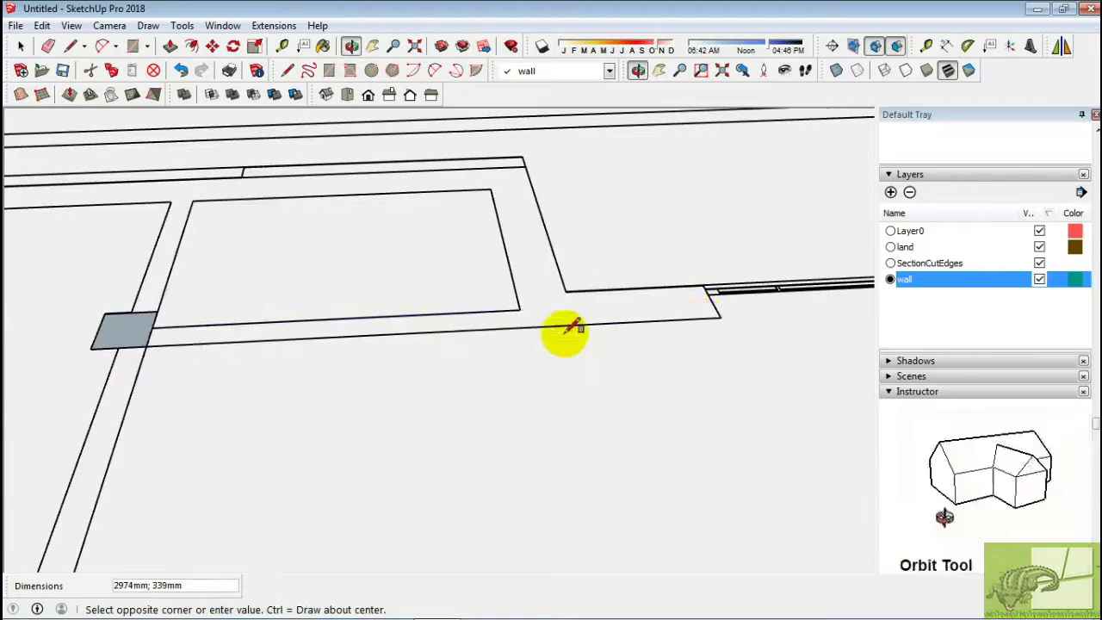
{"action": "scroll", "coordinate": [566, 333], "scroll_direction": "up", "scroll_amount": 2}
{"action": "left_click", "coordinate": [704, 282]}
{"action": "left_click", "coordinate": [705, 281]}
Trace rectangles over the left wall and the next thin wall segments.
{"action": "mouse_move", "coordinate": [443, 308]}
{"action": "middle_mouse_down"}
{"action": "mouse_move", "coordinate": [534, 350]}
{"action": "mouse_move", "coordinate": [485, 266]}
{"action": "middle_mouse_up"}
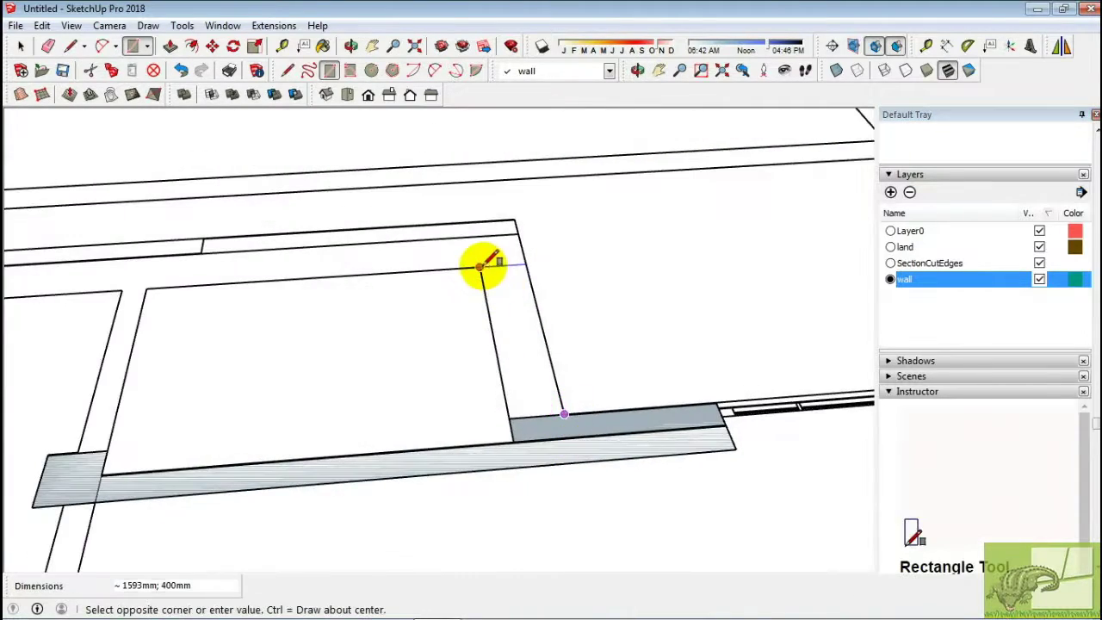
{"action": "scroll", "coordinate": [629, 250], "scroll_direction": "up", "scroll_amount": 2}
{"action": "middle_click_drag", "start_coordinate": [629, 250], "coordinate": [216, 296]}
{"action": "left_click", "coordinate": [98, 312]}
{"action": "scroll", "coordinate": [98, 313], "scroll_direction": "down", "scroll_amount": 2}
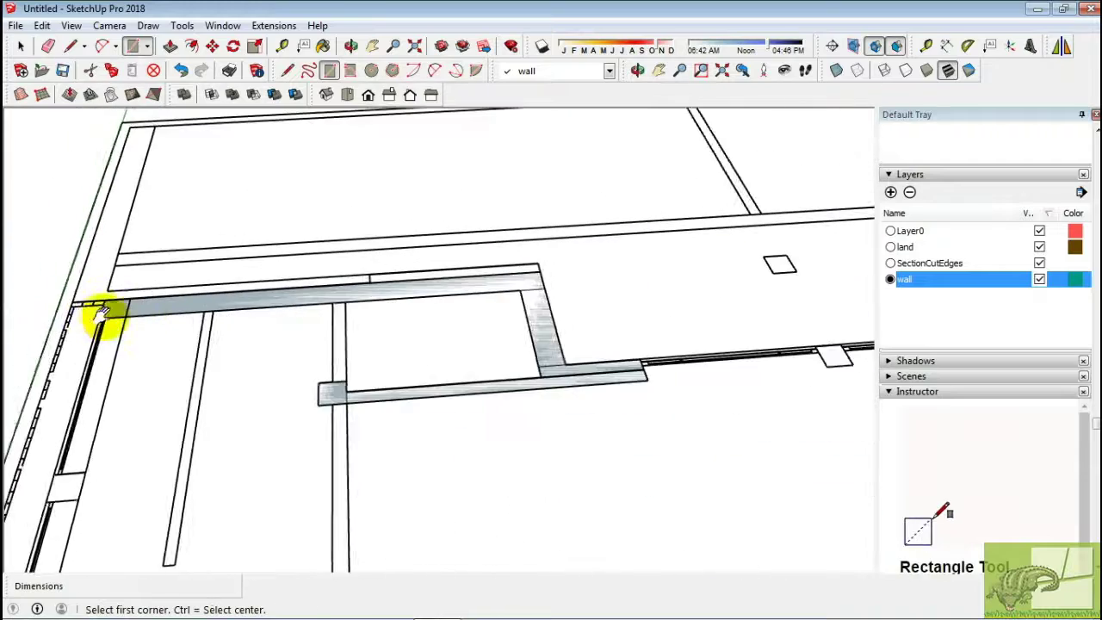
{"action": "scroll", "coordinate": [180, 448], "scroll_direction": "up", "scroll_amount": 3}
{"action": "left_click", "coordinate": [181, 448]}
{"action": "middle_click_drag", "start_coordinate": [181, 448], "coordinate": [173, 255]}
{"action": "left_click", "coordinate": [172, 256]}
{"action": "left_click", "coordinate": [461, 244]}
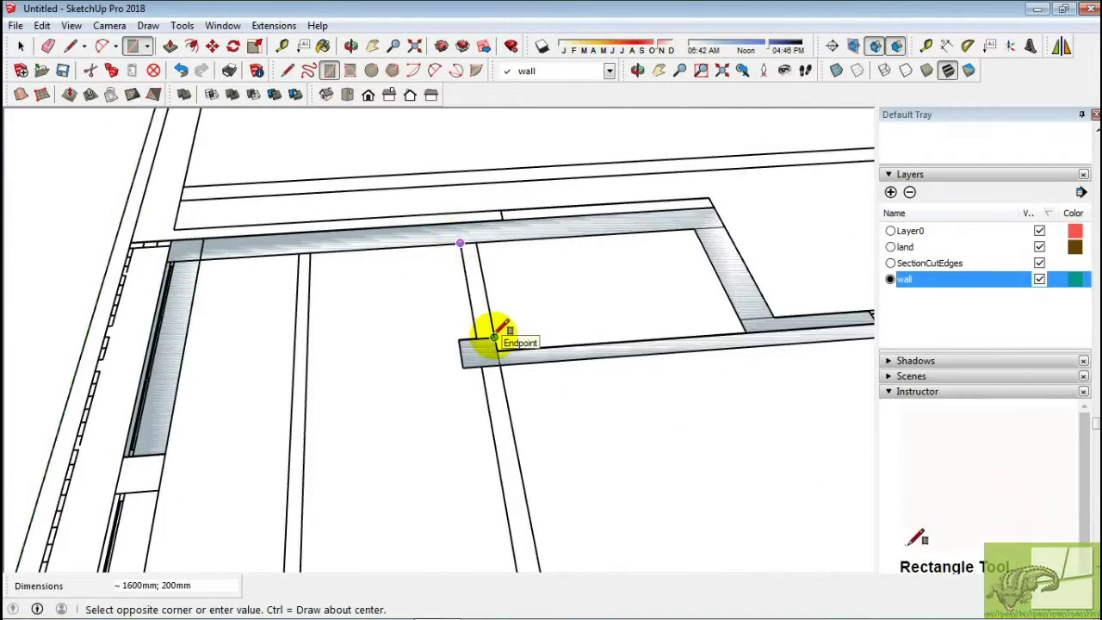
{"action": "left_click", "coordinate": [494, 338]}
{"action": "middle_click_drag", "start_coordinate": [475, 315], "coordinate": [465, 371]}
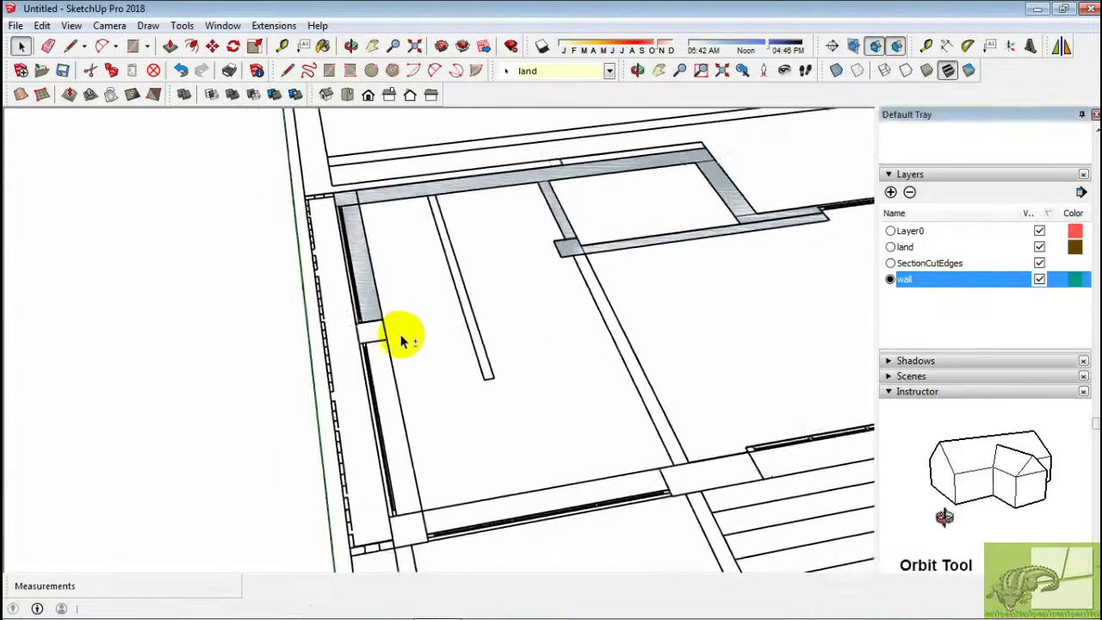
{"action": "left_click", "coordinate": [465, 371]}
{"action": "scroll", "coordinate": [438, 226], "scroll_direction": "up", "scroll_amount": 3}
{"action": "left_click", "coordinate": [438, 227]}
Trace connecting rectangles across wall gaps and along the wall near the steps.
{"action": "middle_click_drag", "start_coordinate": [437, 227], "coordinate": [344, 349]}
{"action": "left_click", "coordinate": [345, 349]}
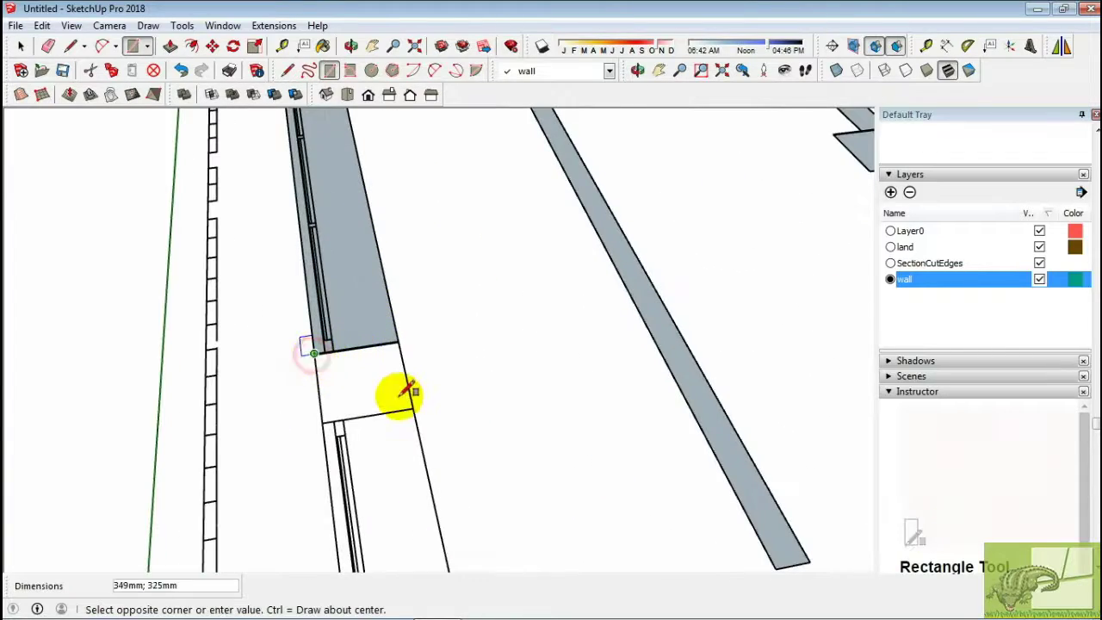
{"action": "left_click", "coordinate": [412, 276]}
{"action": "mouse_move", "coordinate": [412, 276]}
{"action": "middle_mouse_down"}
{"action": "mouse_move", "coordinate": [425, 263]}
{"action": "mouse_move", "coordinate": [431, 474]}
{"action": "middle_mouse_up"}
{"action": "left_click", "coordinate": [443, 480]}
{"action": "left_click", "coordinate": [430, 468]}
{"action": "mouse_move", "coordinate": [505, 492]}
{"action": "middle_mouse_down"}
{"action": "mouse_move", "coordinate": [467, 451]}
{"action": "mouse_move", "coordinate": [770, 389]}
{"action": "mouse_move", "coordinate": [578, 352]}
{"action": "middle_mouse_up"}
{"action": "left_click", "coordinate": [454, 428]}
{"action": "left_click", "coordinate": [578, 352]}
{"action": "left_click", "coordinate": [701, 369]}
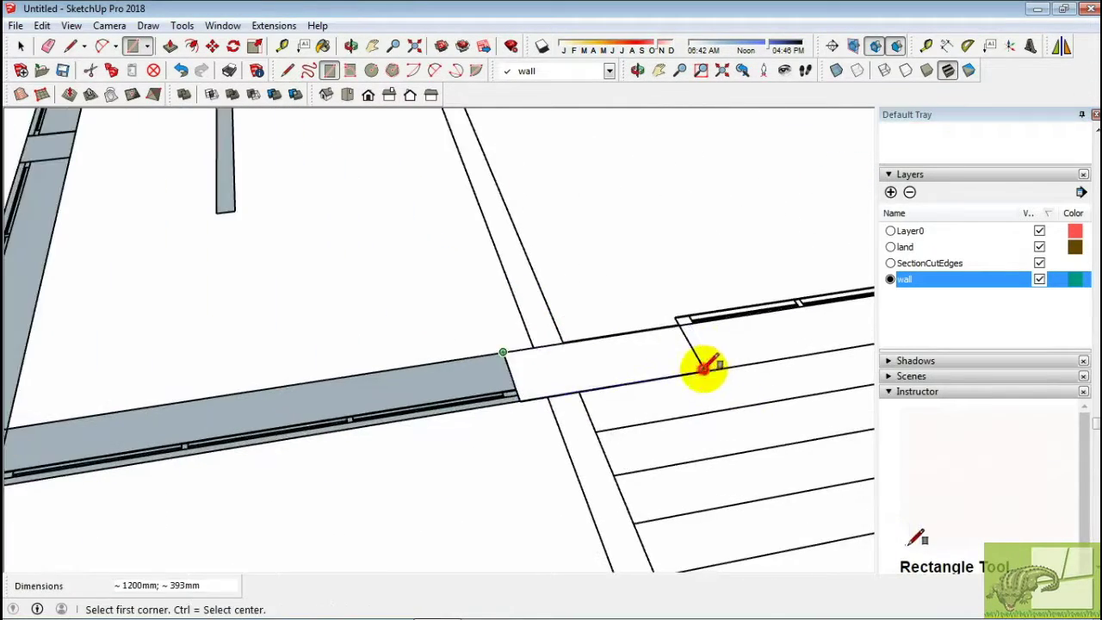
{"action": "left_click", "coordinate": [565, 379]}
{"action": "mouse_move", "coordinate": [701, 369]}
{"action": "middle_mouse_down"}
{"action": "mouse_move", "coordinate": [566, 379]}
{"action": "mouse_move", "coordinate": [475, 177]}
{"action": "mouse_move", "coordinate": [374, 301]}
{"action": "mouse_move", "coordinate": [652, 295]}
{"action": "mouse_move", "coordinate": [697, 254]}
{"action": "mouse_move", "coordinate": [715, 362]}
{"action": "mouse_move", "coordinate": [542, 216]}
{"action": "mouse_move", "coordinate": [448, 220]}
{"action": "mouse_move", "coordinate": [406, 296]}
{"action": "middle_mouse_up"}
Trace the front wall and square column pads, then select the connected wall faces.
{"action": "left_click", "coordinate": [475, 178]}
{"action": "scroll", "coordinate": [628, 290], "scroll_direction": "up", "scroll_amount": 3}
{"action": "left_click", "coordinate": [609, 265]}
{"action": "left_click", "coordinate": [714, 259]}
{"action": "left_click", "coordinate": [714, 259]}
{"action": "left_click", "coordinate": [512, 202]}
{"action": "left_click", "coordinate": [370, 335]}
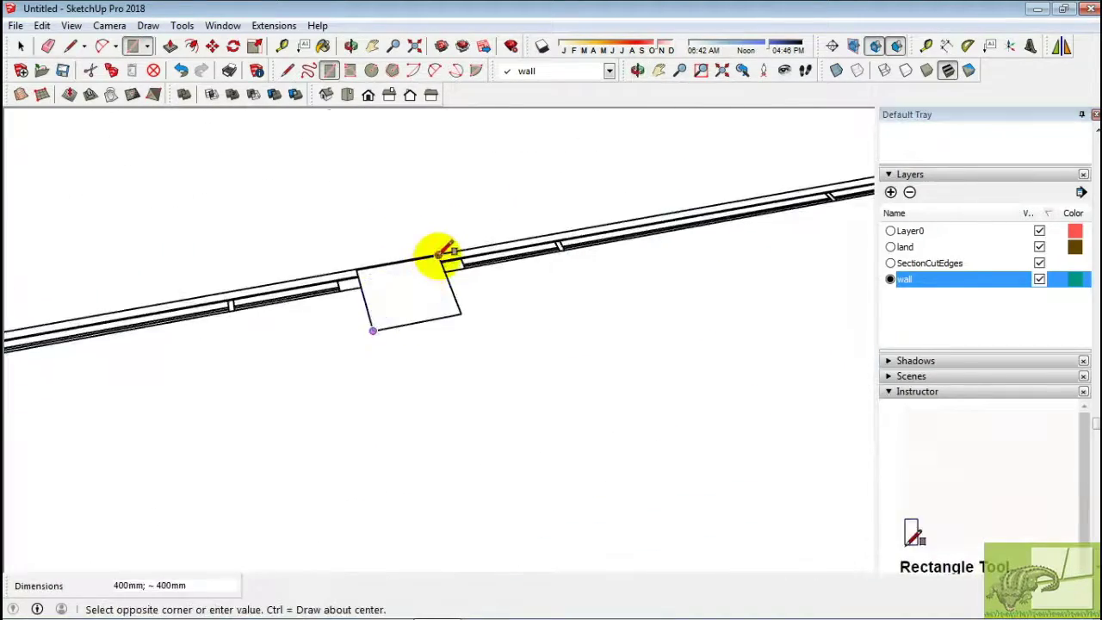
{"action": "left_click", "coordinate": [439, 253]}
{"action": "mouse_move", "coordinate": [438, 253]}
{"action": "middle_mouse_down"}
{"action": "mouse_move", "coordinate": [347, 239]}
{"action": "mouse_move", "coordinate": [733, 236]}
{"action": "middle_mouse_up"}
{"action": "left_click", "coordinate": [733, 236]}
{"action": "left_click", "coordinate": [767, 266]}
{"action": "scroll", "coordinate": [768, 266], "scroll_direction": "down", "scroll_amount": 3}
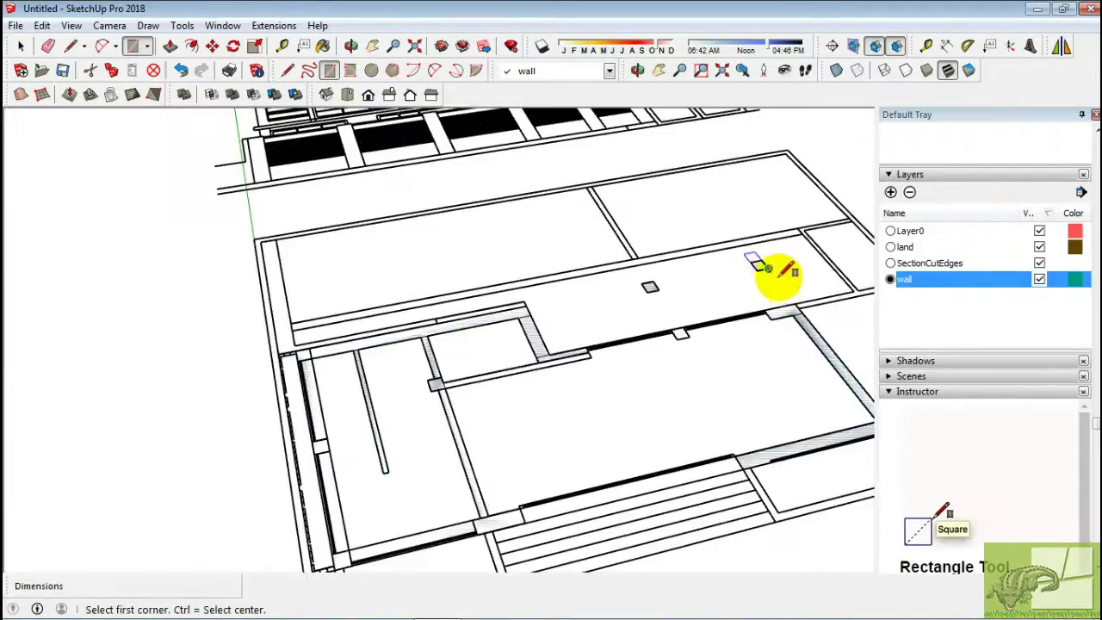
{"action": "mouse_move", "coordinate": [770, 270]}
{"action": "middle_mouse_down"}
{"action": "mouse_move", "coordinate": [597, 357]}
{"action": "mouse_move", "coordinate": [467, 302]}
{"action": "mouse_move", "coordinate": [610, 374]}
{"action": "mouse_move", "coordinate": [509, 359]}
{"action": "mouse_move", "coordinate": [561, 352]}
{"action": "middle_mouse_up"}
{"action": "triple_click", "coordinate": [764, 376]}
Push/Pull the first wall faces up to full wall height.
{"action": "scroll", "coordinate": [763, 376], "scroll_direction": "up", "scroll_amount": 3}
{"action": "right_click", "coordinate": [763, 352]}
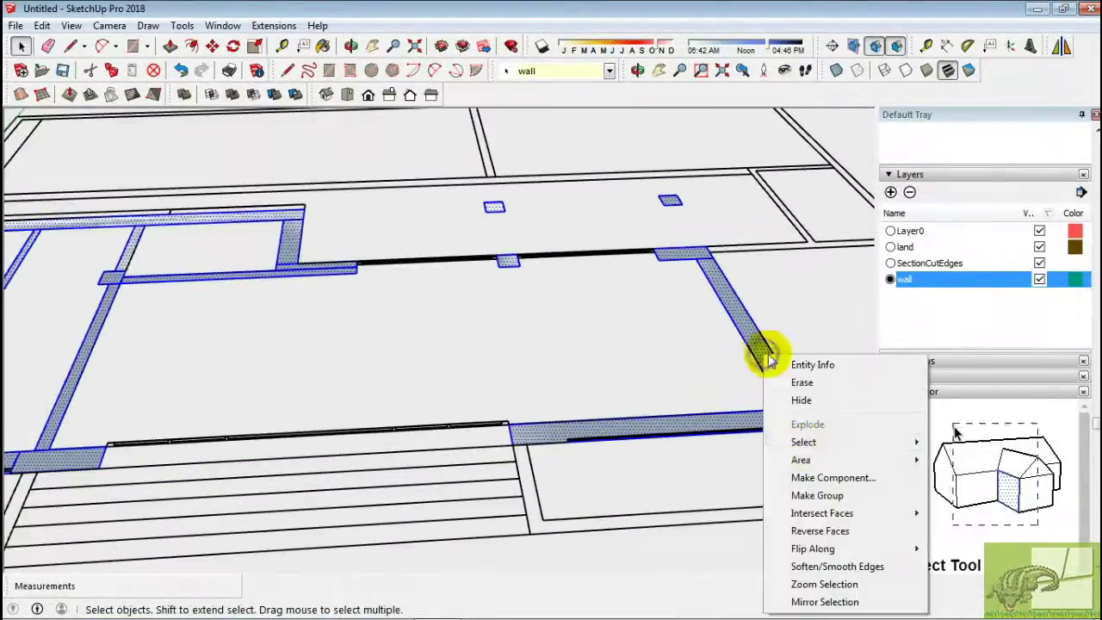
{"action": "key", "text": "Escape"}
{"action": "key", "text": "p"}
{"action": "left_click", "coordinate": [733, 362]}
{"action": "left_click", "coordinate": [738, 352]}
{"action": "scroll", "coordinate": [401, 239], "scroll_direction": "up", "scroll_amount": 2}
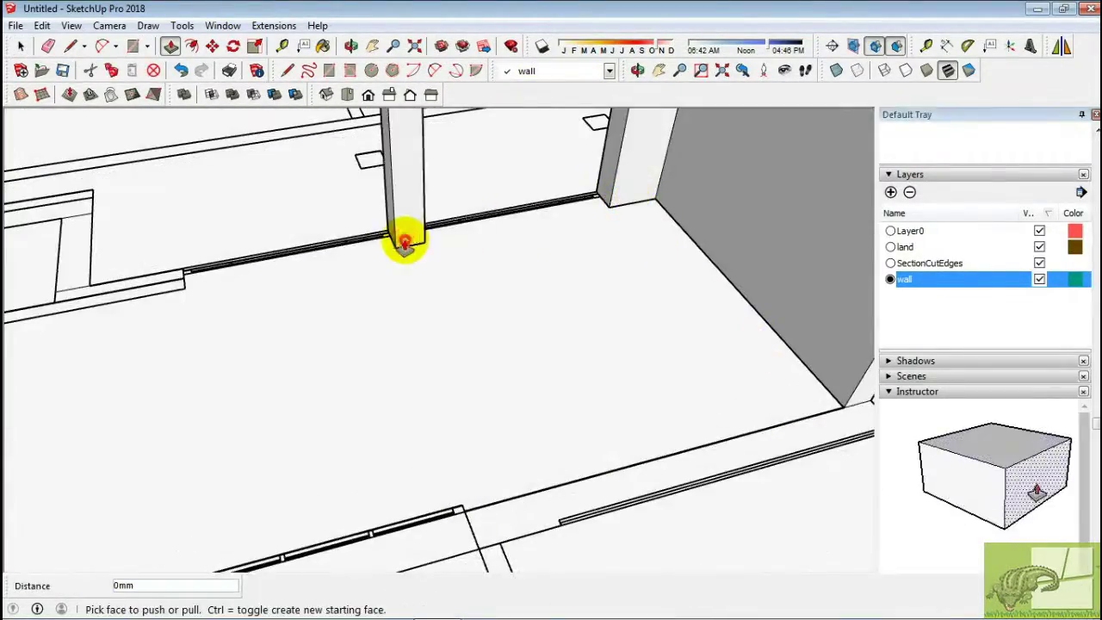
{"action": "middle_click_drag", "start_coordinate": [653, 406], "coordinate": [448, 370]}
{"action": "scroll", "coordinate": [455, 216], "scroll_direction": "up", "scroll_amount": 3}
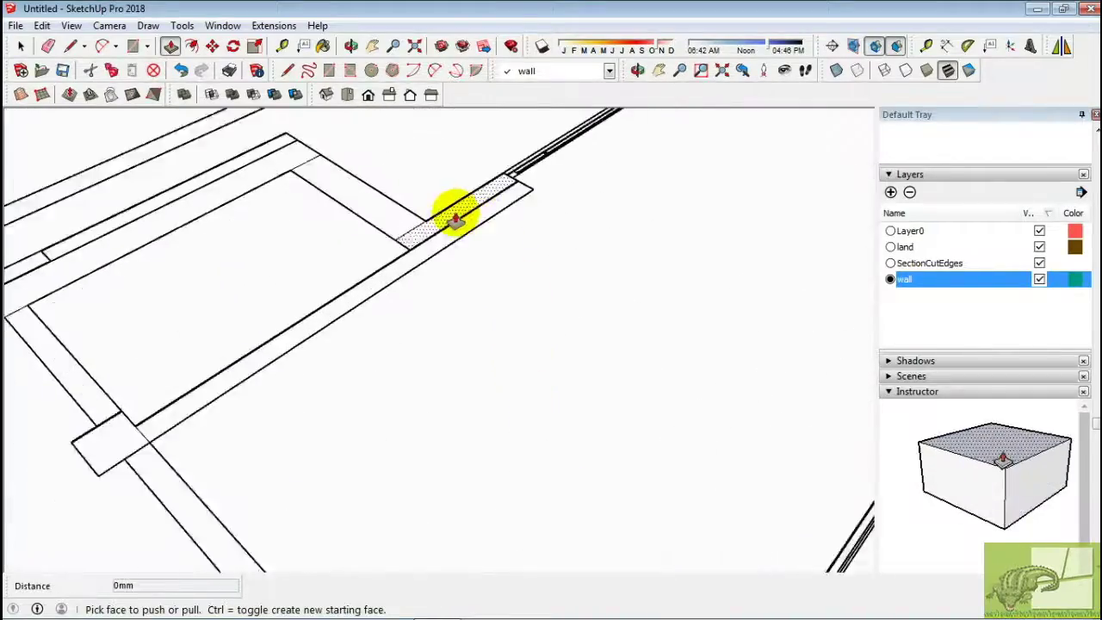
{"action": "left_click", "coordinate": [472, 248]}
{"action": "left_click", "coordinate": [681, 320]}
{"action": "left_click", "coordinate": [632, 370]}
{"action": "left_click", "coordinate": [632, 370]}
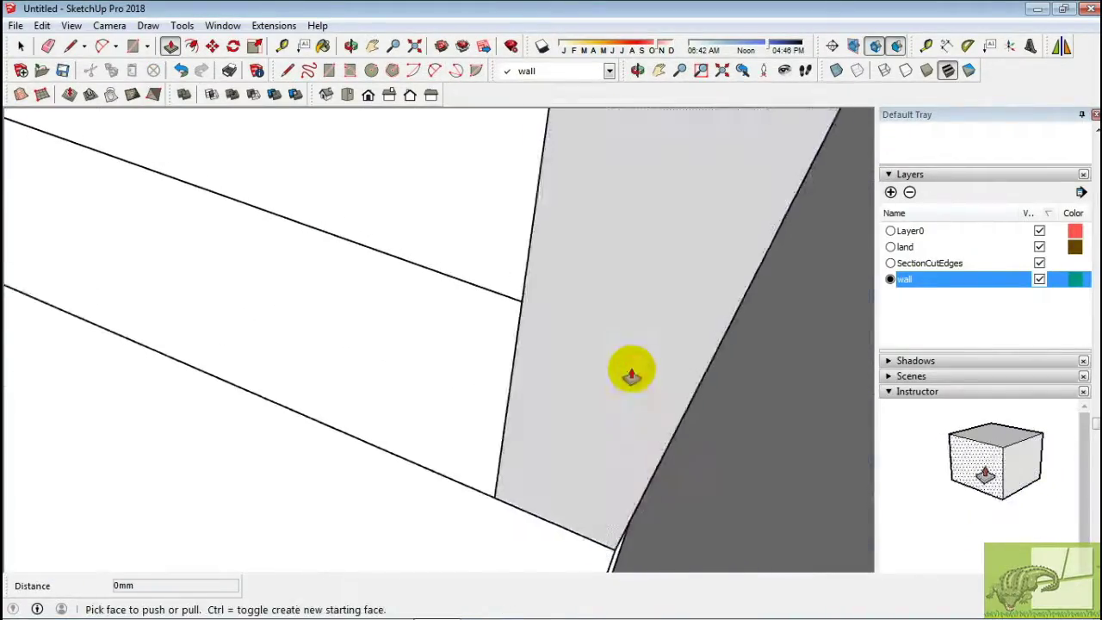
Raise the small strip and further wall faces to the matching wall height.
{"action": "scroll", "coordinate": [597, 366], "scroll_direction": "up", "scroll_amount": 3}
{"action": "middle_click_drag", "start_coordinate": [597, 366], "coordinate": [733, 357]}
{"action": "scroll", "coordinate": [714, 319], "scroll_direction": "up", "scroll_amount": 3}
{"action": "scroll", "coordinate": [670, 254], "scroll_direction": "down", "scroll_amount": 3}
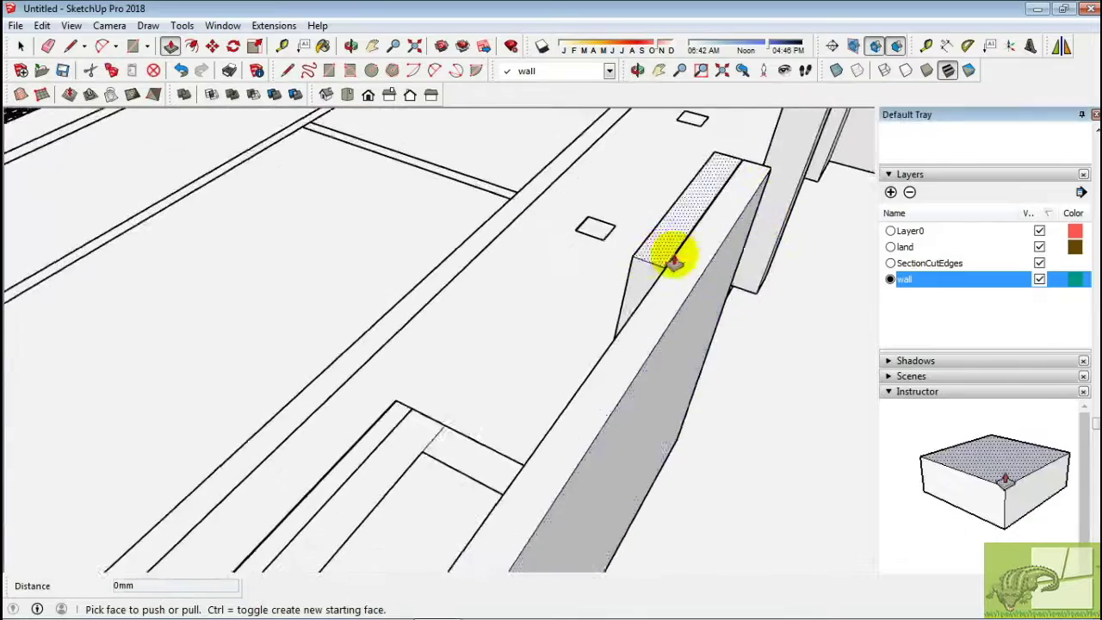
{"action": "scroll", "coordinate": [657, 287], "scroll_direction": "up", "scroll_amount": 1}
{"action": "left_click", "coordinate": [657, 287]}
{"action": "left_click", "coordinate": [633, 319]}
{"action": "scroll", "coordinate": [632, 319], "scroll_direction": "down", "scroll_amount": 2}
{"action": "middle_click_drag", "start_coordinate": [633, 319], "coordinate": [616, 405]}
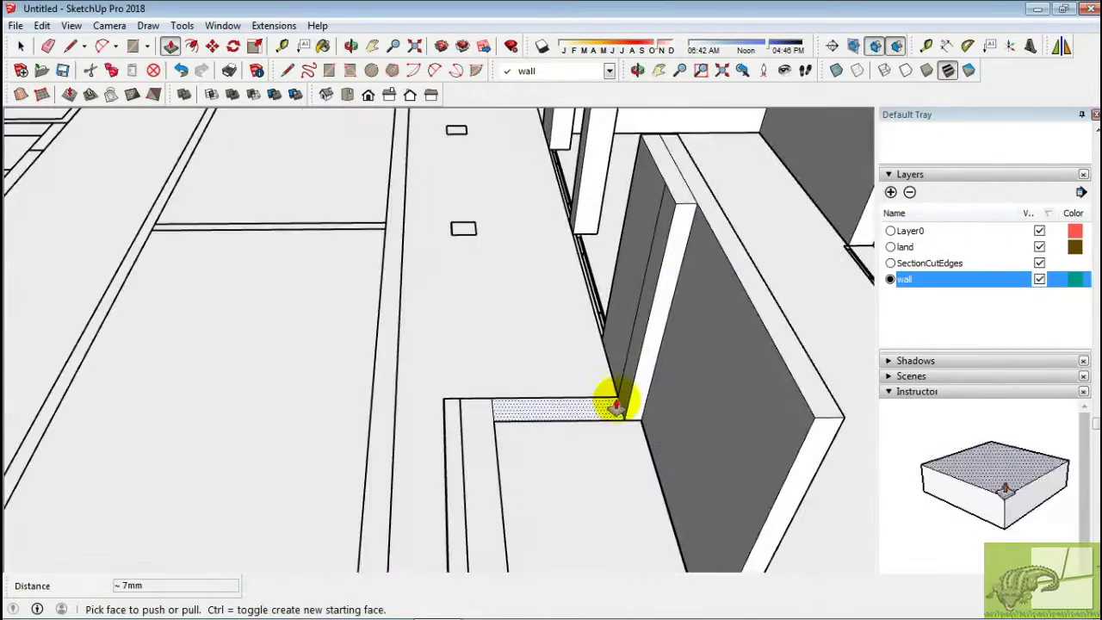
{"action": "left_click", "coordinate": [720, 253]}
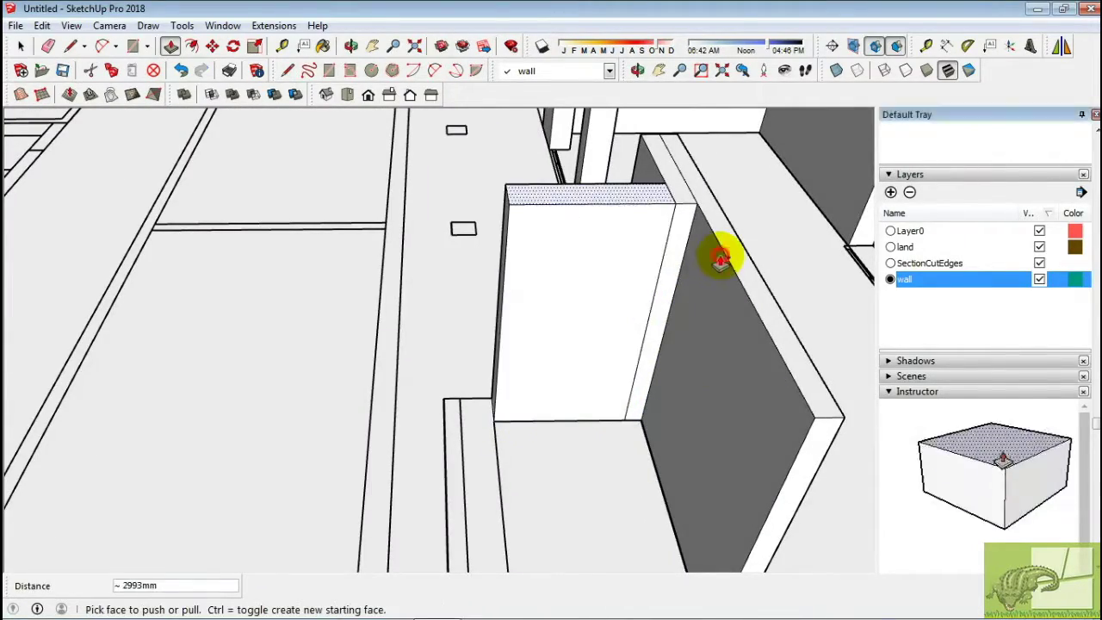
{"action": "left_click", "coordinate": [635, 216]}
{"action": "left_click", "coordinate": [672, 278]}
{"action": "scroll", "coordinate": [672, 279], "scroll_direction": "down", "scroll_amount": 2}
{"action": "mouse_move", "coordinate": [672, 278]}
{"action": "middle_mouse_down"}
{"action": "mouse_move", "coordinate": [635, 483]}
{"action": "mouse_move", "coordinate": [571, 438]}
{"action": "mouse_move", "coordinate": [591, 337]}
{"action": "middle_mouse_up"}
{"action": "scroll", "coordinate": [546, 445], "scroll_direction": "down", "scroll_amount": 1}
{"action": "scroll", "coordinate": [584, 379], "scroll_direction": "down", "scroll_amount": 1}
Pull the two low strip faces up to 300 mm.
{"action": "left_click", "coordinate": [583, 379]}
{"action": "type", "text": "300"}
{"action": "key", "text": "Return"}
{"action": "middle_click_drag", "start_coordinate": [583, 379], "coordinate": [655, 418]}
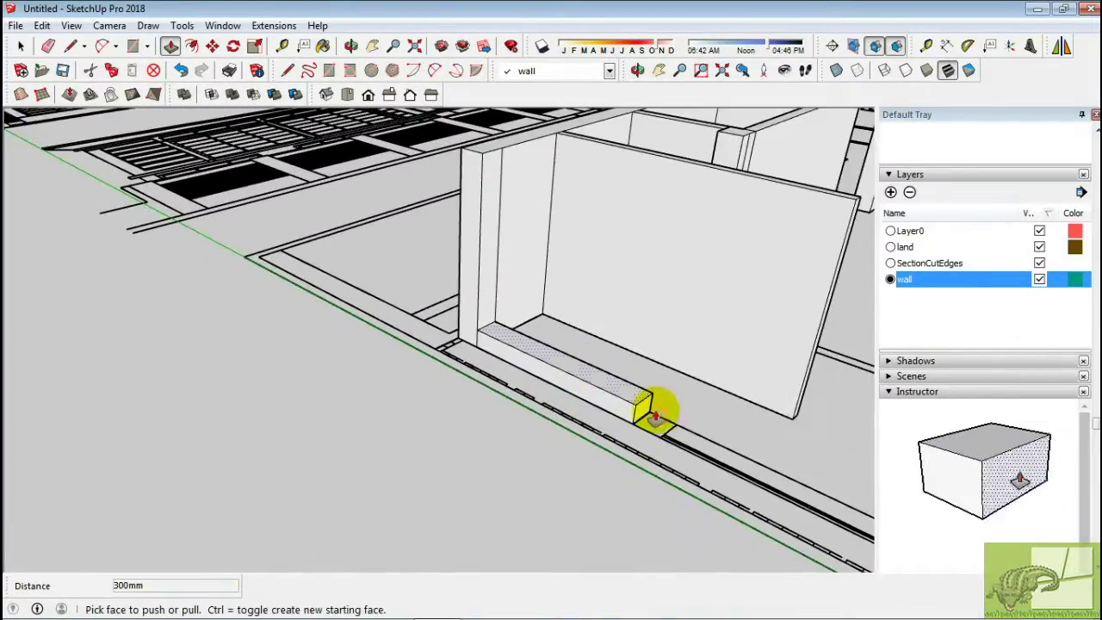
{"action": "middle_click_drag", "start_coordinate": [486, 163], "coordinate": [597, 337]}
{"action": "scroll", "coordinate": [598, 337], "scroll_direction": "up", "scroll_amount": 1}
{"action": "left_click", "coordinate": [566, 322]}
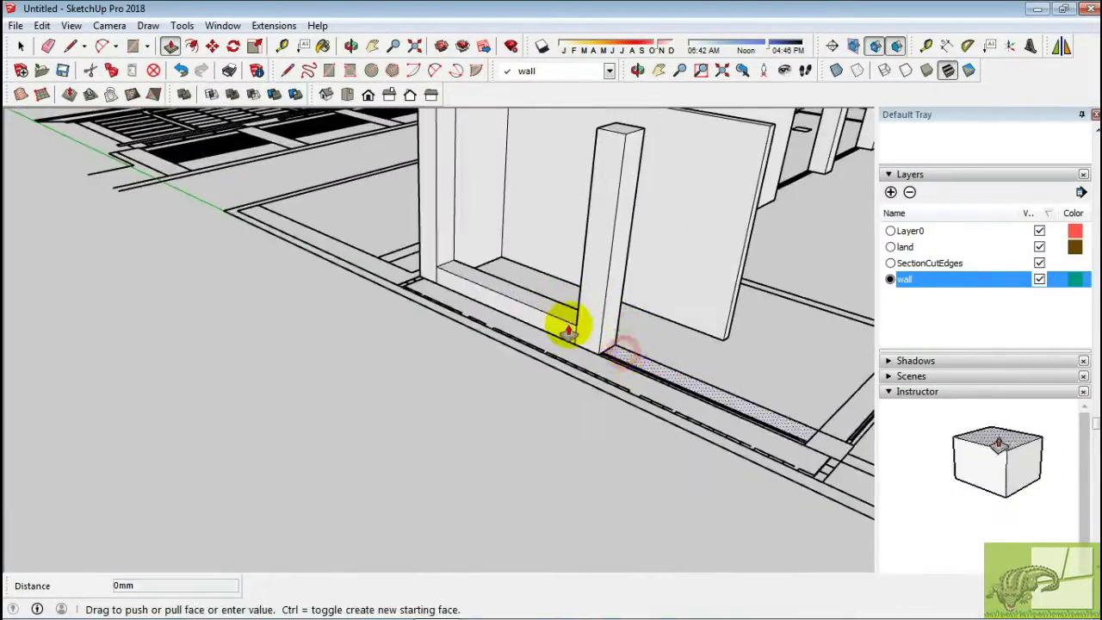
{"action": "type", "text": "300"}
{"action": "key", "text": "Return"}
{"action": "mouse_move", "coordinate": [765, 400]}
{"action": "middle_mouse_down"}
{"action": "mouse_move", "coordinate": [611, 177]}
{"action": "mouse_move", "coordinate": [721, 382]}
{"action": "mouse_move", "coordinate": [591, 376]}
{"action": "mouse_move", "coordinate": [525, 310]}
{"action": "mouse_move", "coordinate": [644, 360]}
{"action": "mouse_move", "coordinate": [443, 307]}
{"action": "middle_mouse_up"}
{"action": "left_click", "coordinate": [611, 177]}
Select the front wall face for raising and orbit around the walls.
{"action": "key", "text": "space"}
{"action": "left_click", "coordinate": [645, 360]}
{"action": "key", "text": "p"}
{"action": "scroll", "coordinate": [635, 290], "scroll_direction": "up", "scroll_amount": 2}
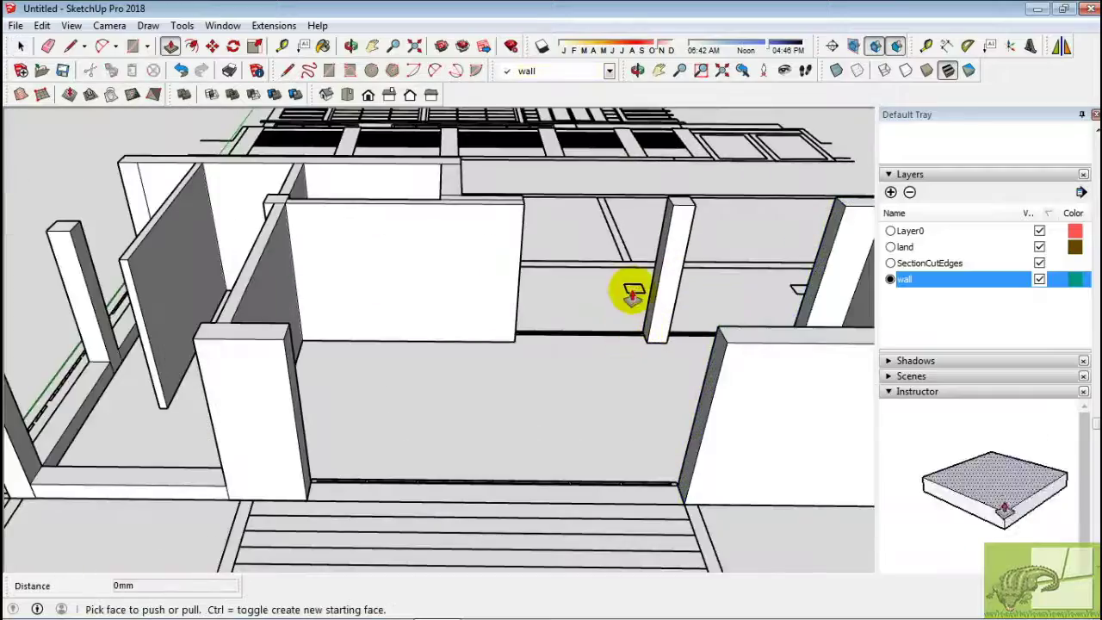
{"action": "mouse_move", "coordinate": [635, 290]}
{"action": "middle_mouse_down"}
{"action": "mouse_move", "coordinate": [733, 246]}
{"action": "mouse_move", "coordinate": [764, 293]}
{"action": "mouse_move", "coordinate": [657, 339]}
{"action": "mouse_move", "coordinate": [394, 344]}
{"action": "middle_mouse_up"}
Select all the connected wall geometry and turn it into a single component.
{"action": "key", "text": "space"}
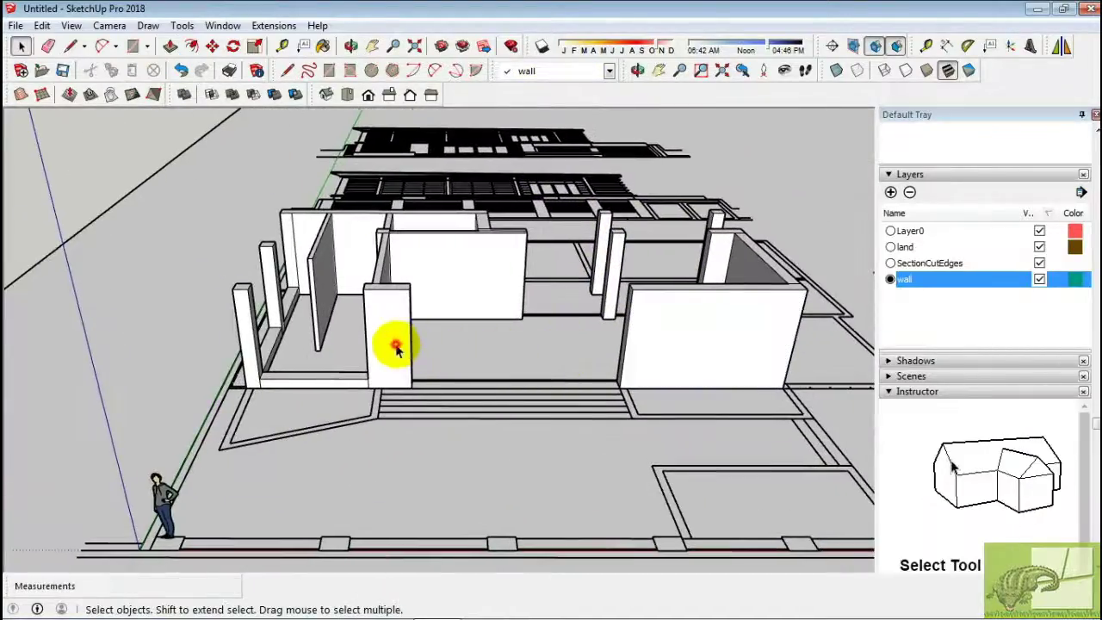
{"action": "triple_click", "coordinate": [394, 344]}
{"action": "mouse_move", "coordinate": [706, 352]}
{"action": "middle_mouse_down"}
{"action": "mouse_move", "coordinate": [618, 319]}
{"action": "mouse_move", "coordinate": [713, 395]}
{"action": "middle_mouse_up"}
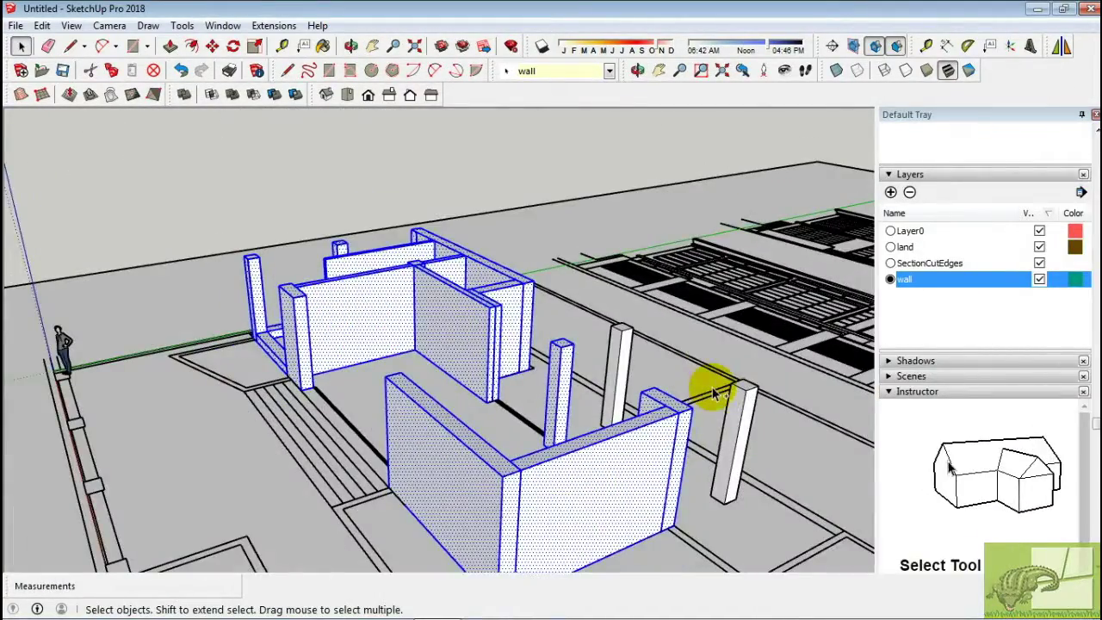
{"action": "right_click", "coordinate": [638, 357]}
{"action": "left_click", "coordinate": [702, 473]}
{"action": "left_click", "coordinate": [573, 415]}
{"action": "mouse_move", "coordinate": [572, 415]}
{"action": "middle_mouse_down"}
{"action": "mouse_move", "coordinate": [209, 301]}
{"action": "mouse_move", "coordinate": [472, 374]}
{"action": "mouse_move", "coordinate": [492, 405]}
{"action": "middle_mouse_up"}
Add a new layer named 'landscape floor'.
{"action": "left_click", "coordinate": [890, 193]}
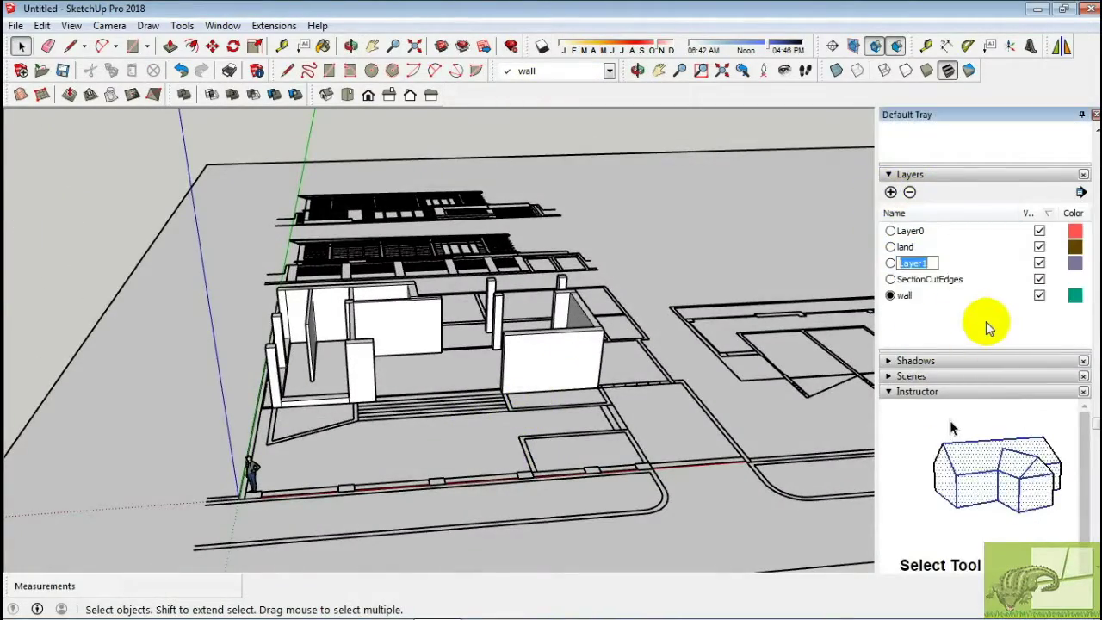
{"action": "type", "text": "landscape floor"}
{"action": "left_click", "coordinate": [890, 263]}
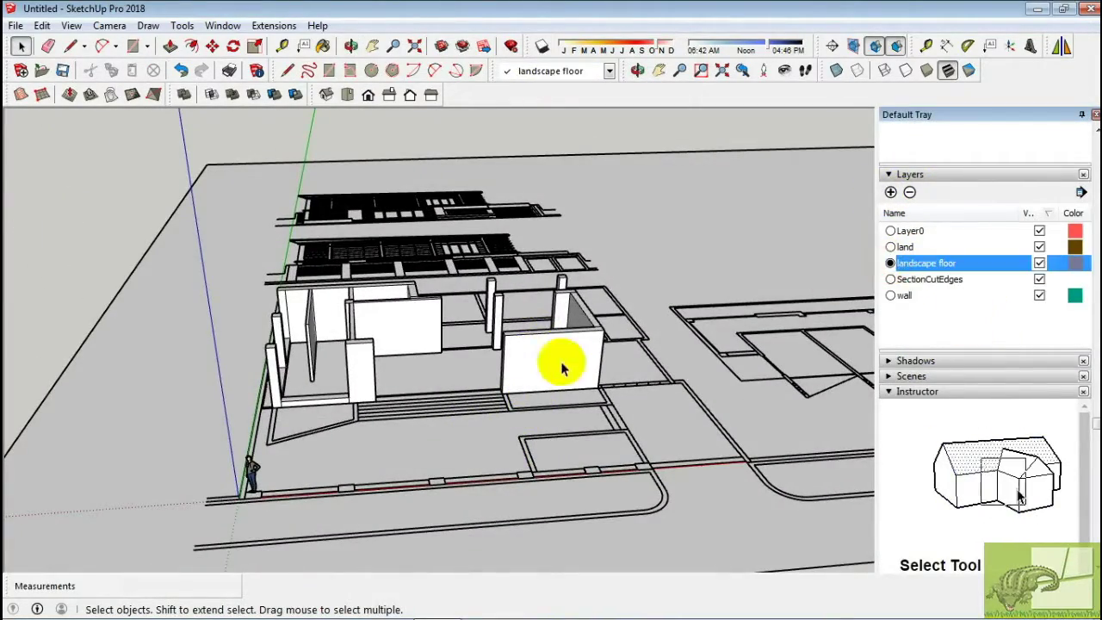
{"action": "scroll", "coordinate": [603, 405], "scroll_direction": "up", "scroll_amount": 3}
{"action": "scroll", "coordinate": [423, 374], "scroll_direction": "up", "scroll_amount": 3}
{"action": "scroll", "coordinate": [399, 356], "scroll_direction": "up", "scroll_amount": 2}
Draw the first two floor rectangles starting at the wall corner.
{"action": "scroll", "coordinate": [342, 323], "scroll_direction": "up", "scroll_amount": 2}
{"action": "key", "text": "r"}
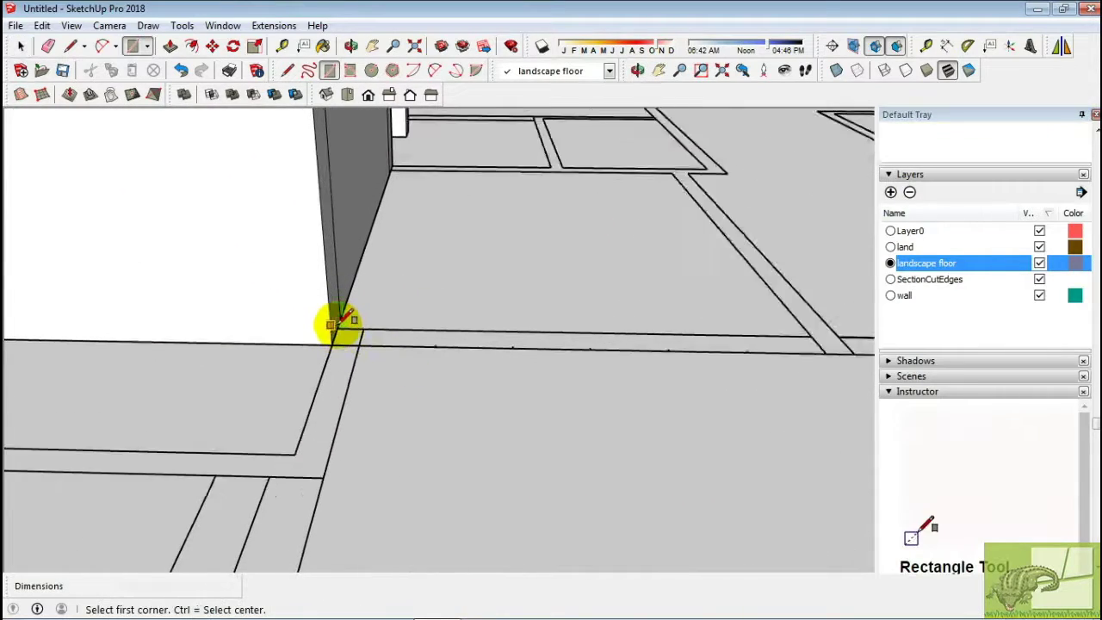
{"action": "left_click", "coordinate": [342, 323]}
{"action": "left_click", "coordinate": [726, 152]}
{"action": "mouse_move", "coordinate": [726, 152]}
{"action": "middle_mouse_down"}
{"action": "mouse_move", "coordinate": [468, 283]}
{"action": "mouse_move", "coordinate": [670, 431]}
{"action": "middle_mouse_up"}
{"action": "left_click", "coordinate": [465, 283]}
{"action": "left_click", "coordinate": [714, 451]}
Draw two rectangular floor strips along the front area.
{"action": "scroll", "coordinate": [414, 392], "scroll_direction": "up", "scroll_amount": 3}
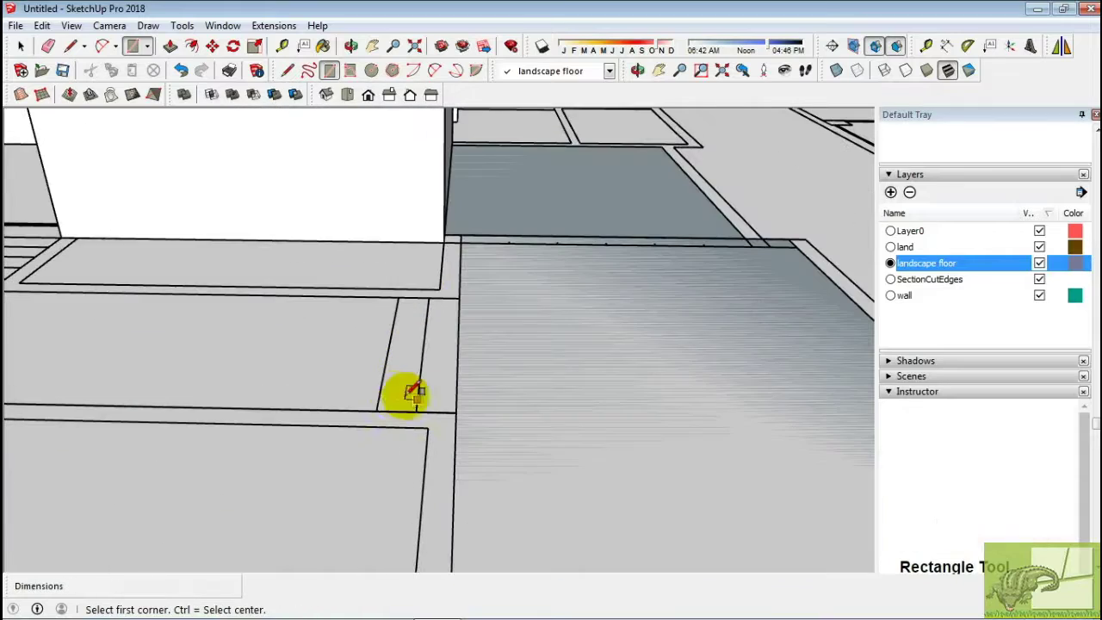
{"action": "left_click", "coordinate": [424, 299]}
{"action": "mouse_move", "coordinate": [460, 381]}
{"action": "middle_mouse_down"}
{"action": "mouse_move", "coordinate": [608, 344]}
{"action": "mouse_move", "coordinate": [600, 307]}
{"action": "mouse_move", "coordinate": [74, 381]}
{"action": "middle_mouse_up"}
{"action": "left_click", "coordinate": [600, 307]}
{"action": "left_click", "coordinate": [74, 382]}
{"action": "left_click", "coordinate": [700, 360]}
Copy the floor strip into 3 evenly spaced copies.
{"action": "key", "text": "space"}
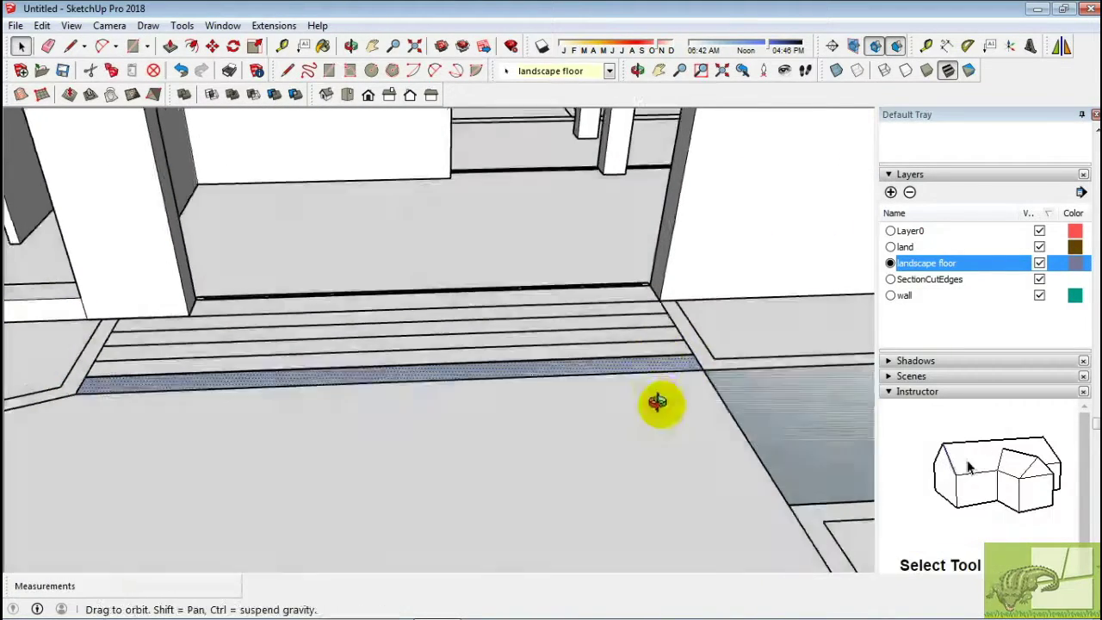
{"action": "key", "text": "m"}
{"action": "mouse_move", "coordinate": [658, 403]}
{"action": "middle_mouse_down"}
{"action": "mouse_move", "coordinate": [569, 352]}
{"action": "mouse_move", "coordinate": [315, 253]}
{"action": "mouse_move", "coordinate": [374, 238]}
{"action": "mouse_move", "coordinate": [284, 236]}
{"action": "mouse_move", "coordinate": [392, 213]}
{"action": "mouse_move", "coordinate": [511, 298]}
{"action": "mouse_move", "coordinate": [369, 253]}
{"action": "middle_mouse_up"}
{"action": "left_click", "coordinate": [568, 353]}
{"action": "type", "text": "3x"}
{"action": "key", "text": "Return"}
{"action": "scroll", "coordinate": [570, 366], "scroll_direction": "up", "scroll_amount": 3}
Draw a rectangular floor face and another rectangle on the floor edge.
{"action": "key", "text": "r"}
{"action": "left_click", "coordinate": [370, 253]}
{"action": "left_click", "coordinate": [831, 483]}
{"action": "mouse_move", "coordinate": [831, 483]}
{"action": "middle_mouse_down"}
{"action": "mouse_move", "coordinate": [504, 362]}
{"action": "mouse_move", "coordinate": [783, 337]}
{"action": "middle_mouse_up"}
{"action": "left_click", "coordinate": [504, 362]}
{"action": "left_click", "coordinate": [797, 347]}
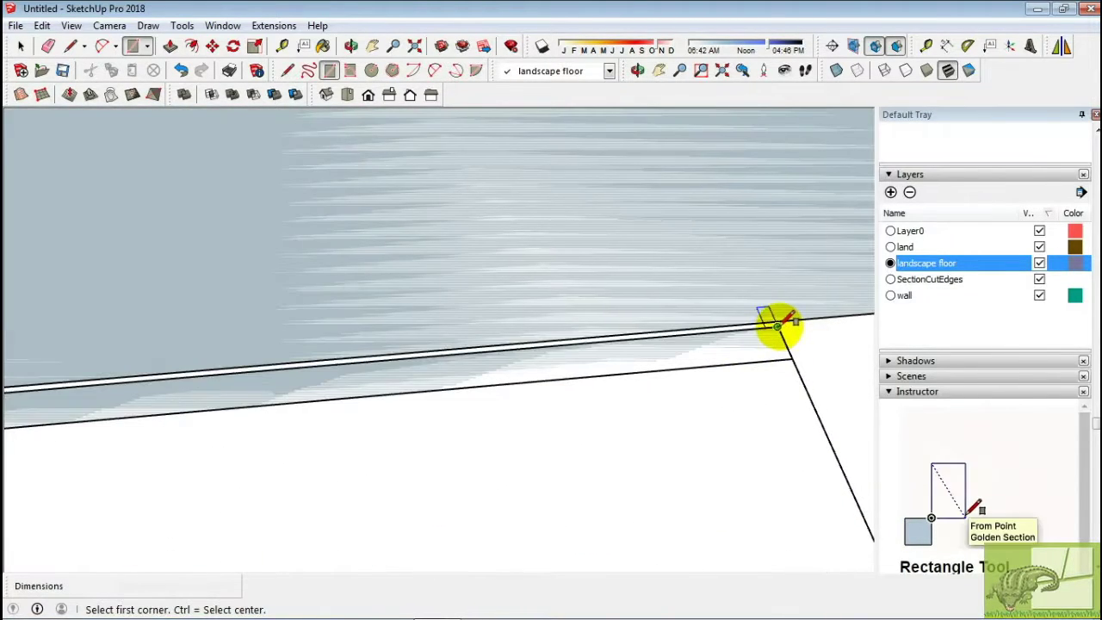
Draw a rectangle at the wall corner and thin strips along the wall edge.
{"action": "left_click", "coordinate": [779, 323]}
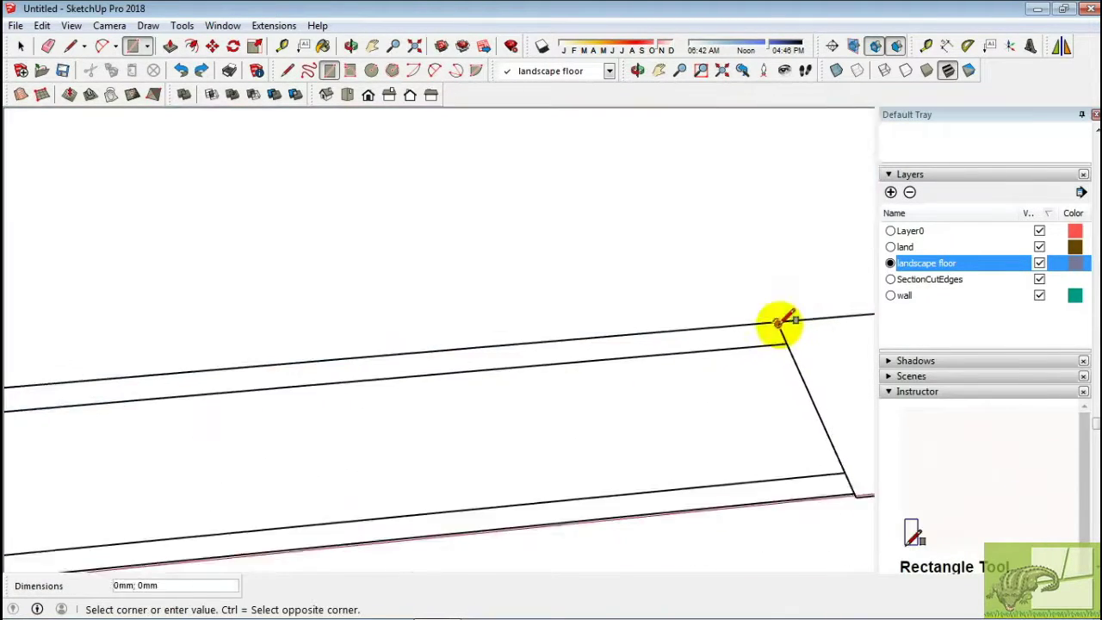
{"action": "mouse_move", "coordinate": [217, 430]}
{"action": "middle_mouse_down"}
{"action": "mouse_move", "coordinate": [283, 436]}
{"action": "mouse_move", "coordinate": [475, 388]}
{"action": "mouse_move", "coordinate": [394, 394]}
{"action": "middle_mouse_up"}
{"action": "left_click", "coordinate": [475, 389]}
{"action": "left_click", "coordinate": [474, 379]}
{"action": "left_click", "coordinate": [405, 390]}
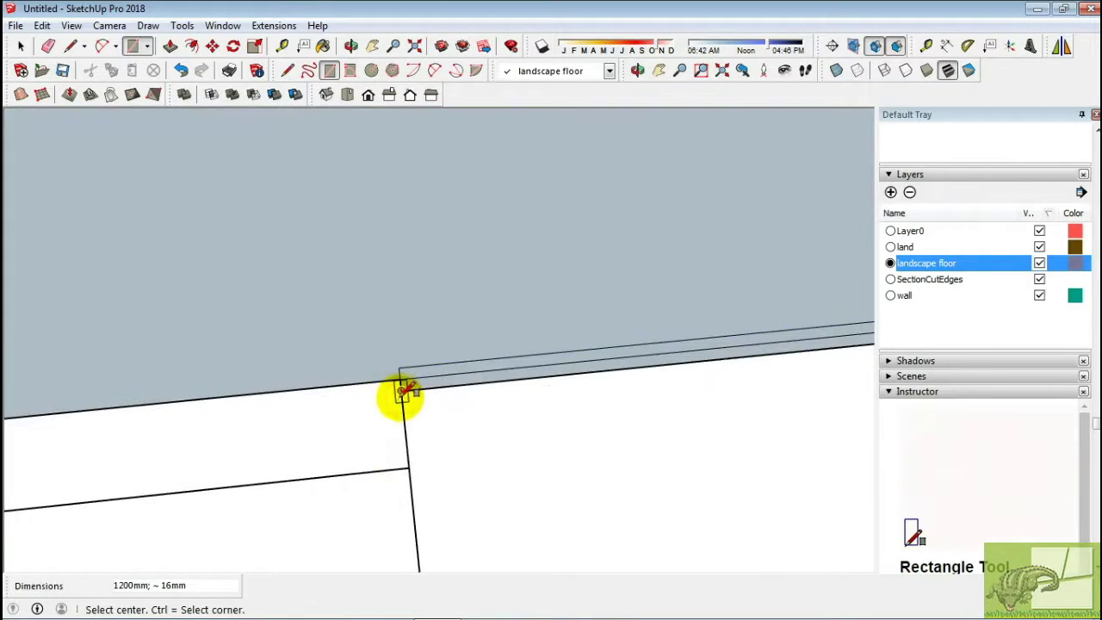
{"action": "left_click", "coordinate": [401, 392]}
{"action": "mouse_move", "coordinate": [406, 460]}
{"action": "middle_mouse_down"}
{"action": "mouse_move", "coordinate": [548, 422]}
{"action": "mouse_move", "coordinate": [192, 467]}
{"action": "mouse_move", "coordinate": [133, 462]}
{"action": "mouse_move", "coordinate": [146, 451]}
{"action": "middle_mouse_up"}
{"action": "left_click", "coordinate": [198, 474]}
Add more long, thin rectangles along the wall edge.
{"action": "left_click", "coordinate": [127, 476]}
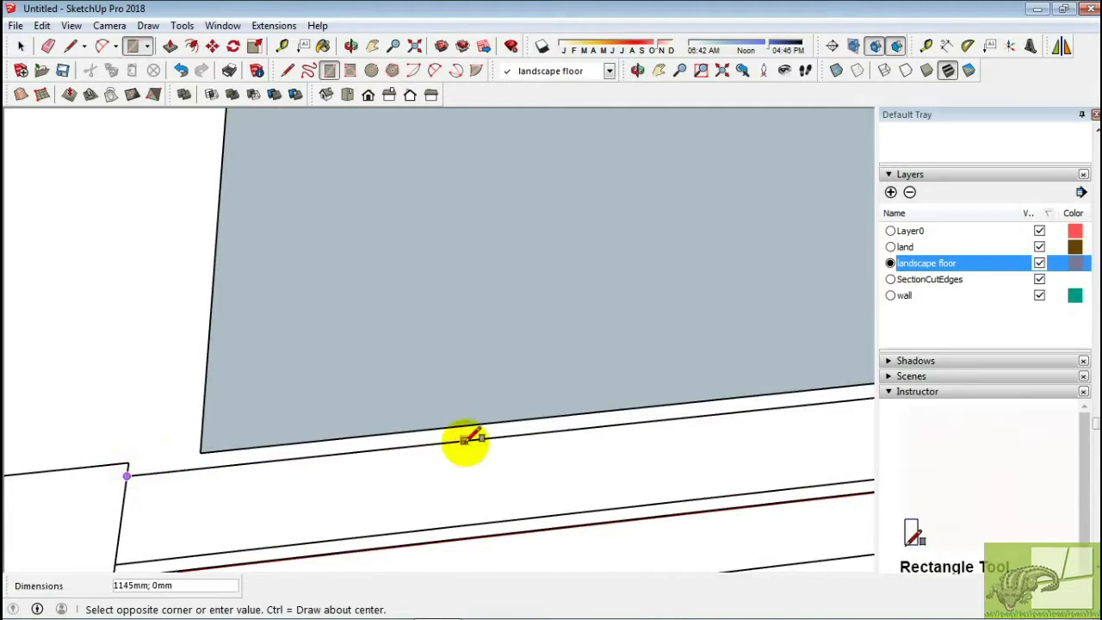
{"action": "left_click", "coordinate": [465, 441]}
{"action": "middle_click_drag", "start_coordinate": [465, 441], "coordinate": [721, 365]}
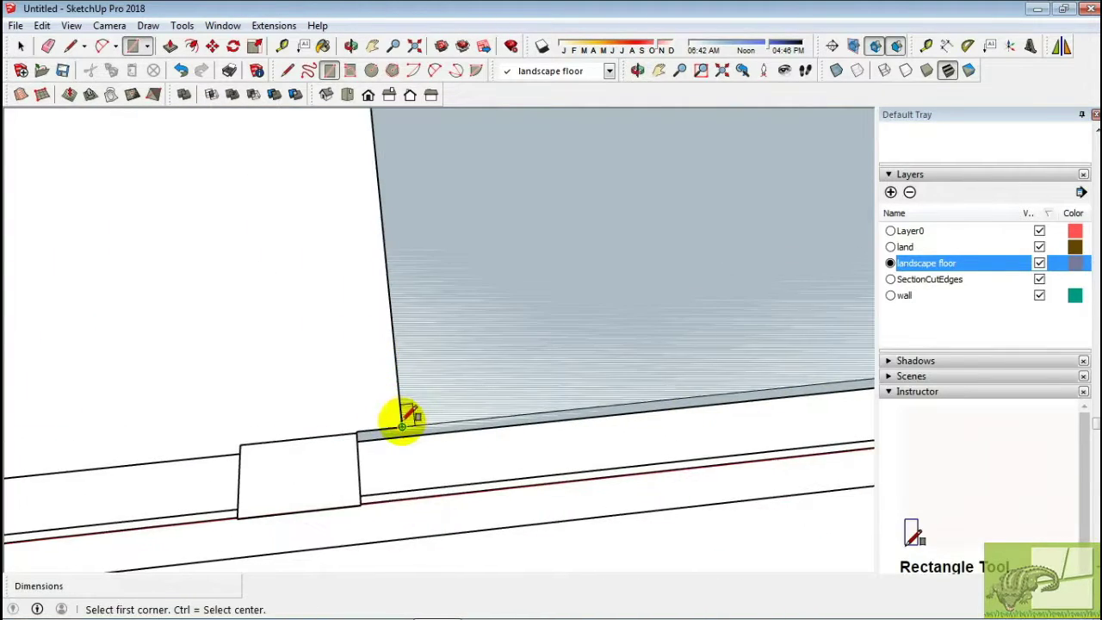
{"action": "left_click", "coordinate": [401, 422]}
{"action": "left_click", "coordinate": [164, 428]}
{"action": "scroll", "coordinate": [164, 428], "scroll_direction": "up", "scroll_amount": 3}
{"action": "scroll", "coordinate": [505, 443], "scroll_direction": "up", "scroll_amount": 3}
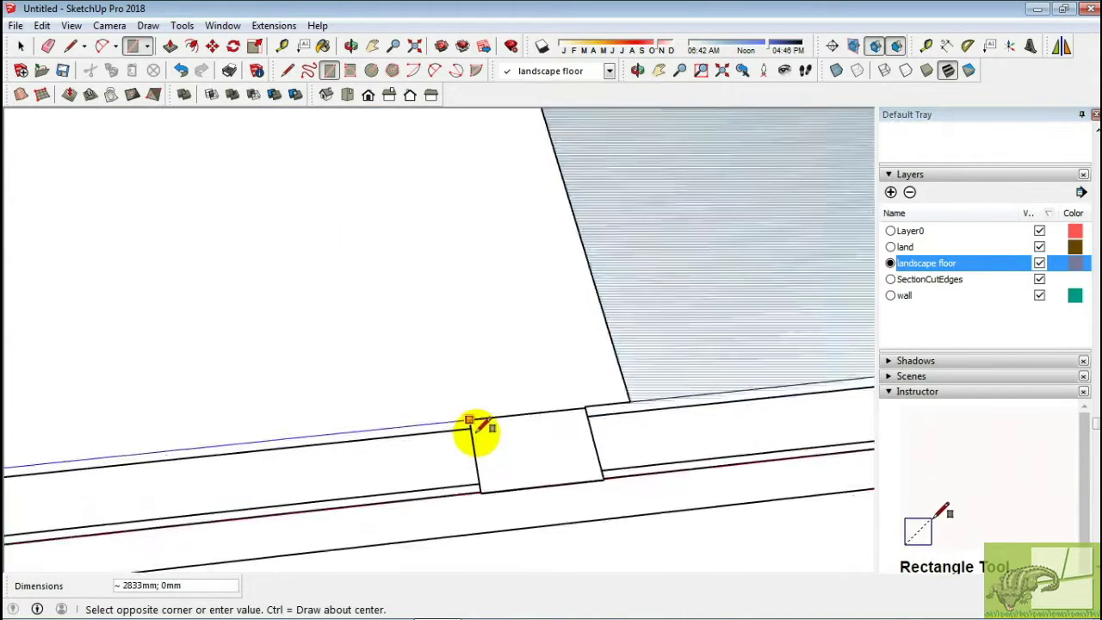
{"action": "left_click", "coordinate": [475, 431]}
Draw a line from the wall edge corner to the landscape corner.
{"action": "key", "text": "l"}
{"action": "left_click", "coordinate": [485, 413]}
{"action": "scroll", "coordinate": [603, 401], "scroll_direction": "up", "scroll_amount": 2}
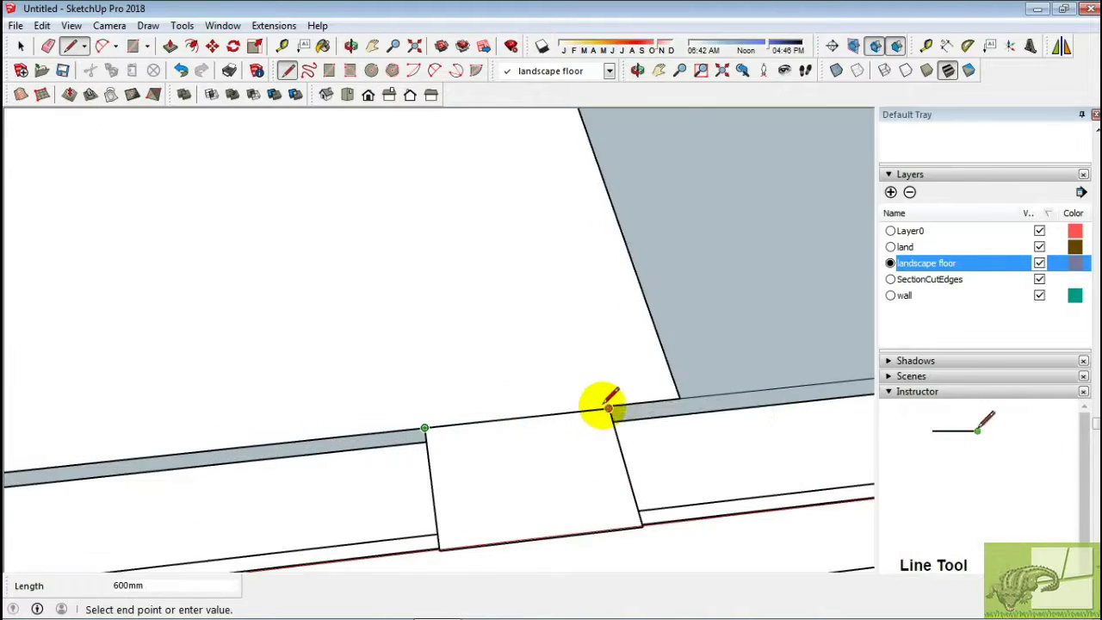
{"action": "key", "text": "Escape"}
{"action": "scroll", "coordinate": [525, 356], "scroll_direction": "down", "scroll_amount": 5}
{"action": "middle_click_drag", "start_coordinate": [525, 356], "coordinate": [372, 486]}
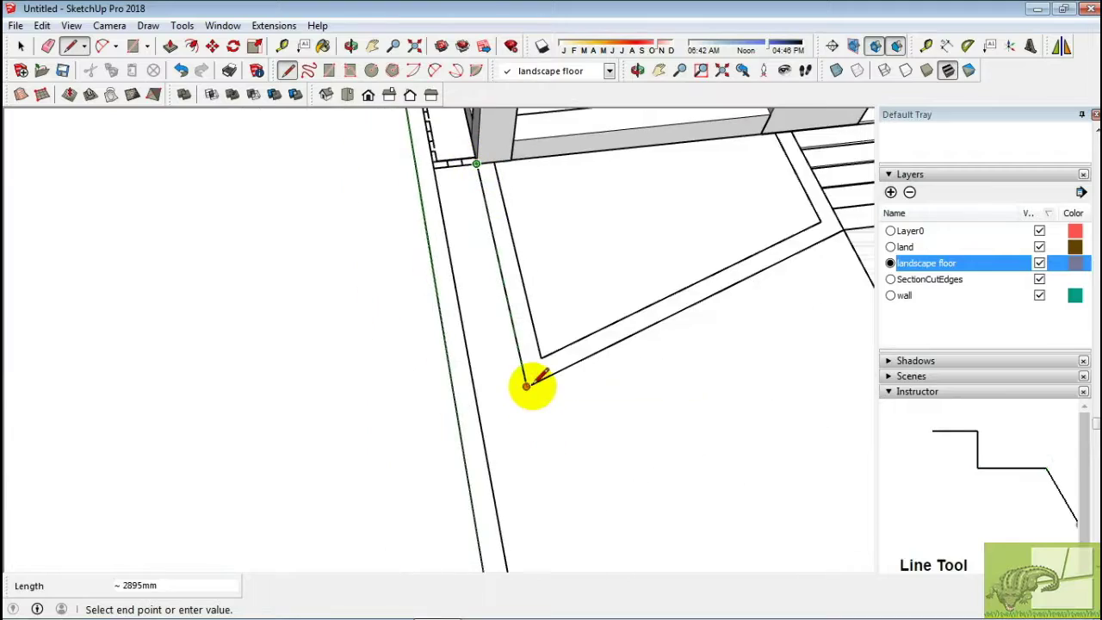
{"action": "left_click", "coordinate": [689, 243]}
{"action": "key", "text": "space"}
{"action": "scroll", "coordinate": [690, 359], "scroll_direction": "down", "scroll_amount": 2}
{"action": "mouse_move", "coordinate": [689, 359]}
{"action": "middle_mouse_down"}
{"action": "mouse_move", "coordinate": [611, 382]}
{"action": "mouse_move", "coordinate": [509, 365]}
{"action": "middle_mouse_up"}
Start further lines at the floor corner, cancelling them while adjusting the view.
{"action": "key", "text": "l"}
{"action": "left_click", "coordinate": [671, 276]}
{"action": "key", "text": "space"}
{"action": "scroll", "coordinate": [640, 394], "scroll_direction": "up", "scroll_amount": 2}
{"action": "key", "text": "l"}
{"action": "scroll", "coordinate": [267, 370], "scroll_direction": "up", "scroll_amount": 3}
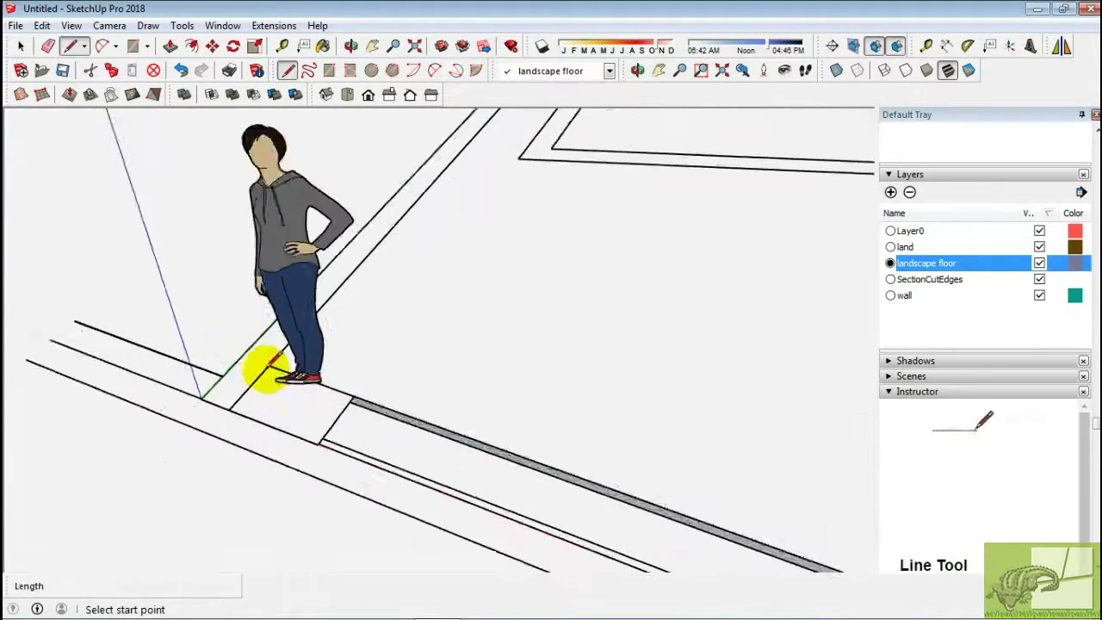
{"action": "scroll", "coordinate": [584, 466], "scroll_direction": "up", "scroll_amount": 2}
{"action": "key", "text": "space"}
{"action": "scroll", "coordinate": [509, 313], "scroll_direction": "down", "scroll_amount": 2}
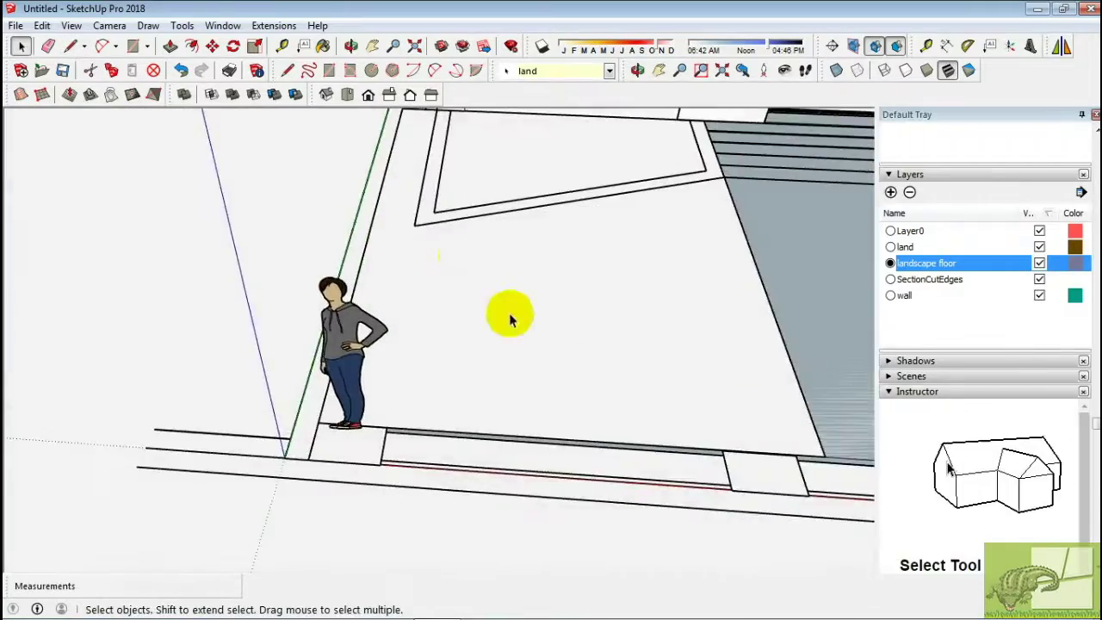
{"action": "middle_click_drag", "start_coordinate": [509, 312], "coordinate": [452, 277]}
{"action": "scroll", "coordinate": [452, 278], "scroll_direction": "up", "scroll_amount": 2}
Select the landscape floor face and turn the view toward the front boundary.
{"action": "key", "text": "space"}
{"action": "scroll", "coordinate": [418, 442], "scroll_direction": "down", "scroll_amount": 2}
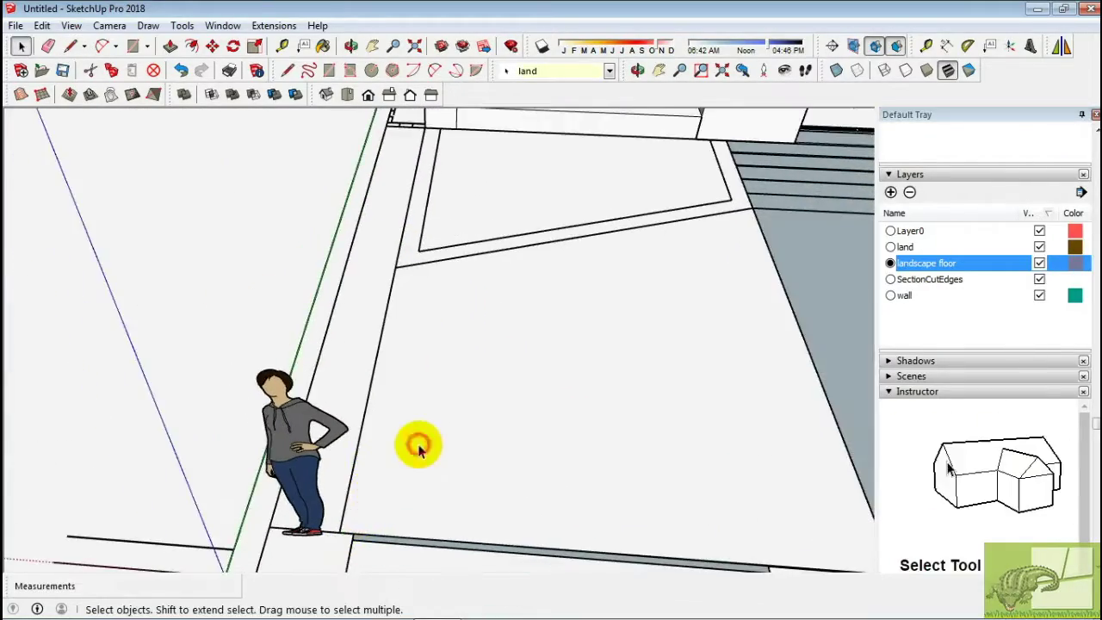
{"action": "mouse_move", "coordinate": [419, 442]}
{"action": "middle_mouse_down"}
{"action": "mouse_move", "coordinate": [603, 352]}
{"action": "mouse_move", "coordinate": [761, 341]}
{"action": "middle_mouse_up"}
{"action": "scroll", "coordinate": [761, 341], "scroll_direction": "up", "scroll_amount": 2}
{"action": "left_click", "coordinate": [692, 335]}
{"action": "scroll", "coordinate": [423, 255], "scroll_direction": "up", "scroll_amount": 3}
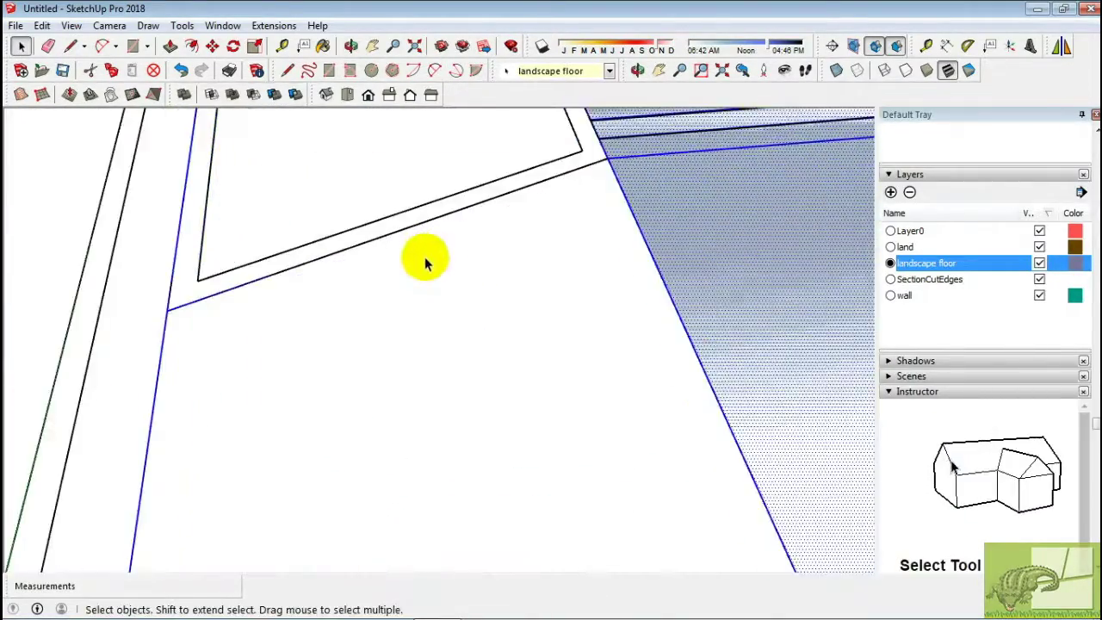
{"action": "key", "text": "l"}
{"action": "key", "text": "space"}
{"action": "middle_click_drag", "start_coordinate": [590, 202], "coordinate": [603, 234]}
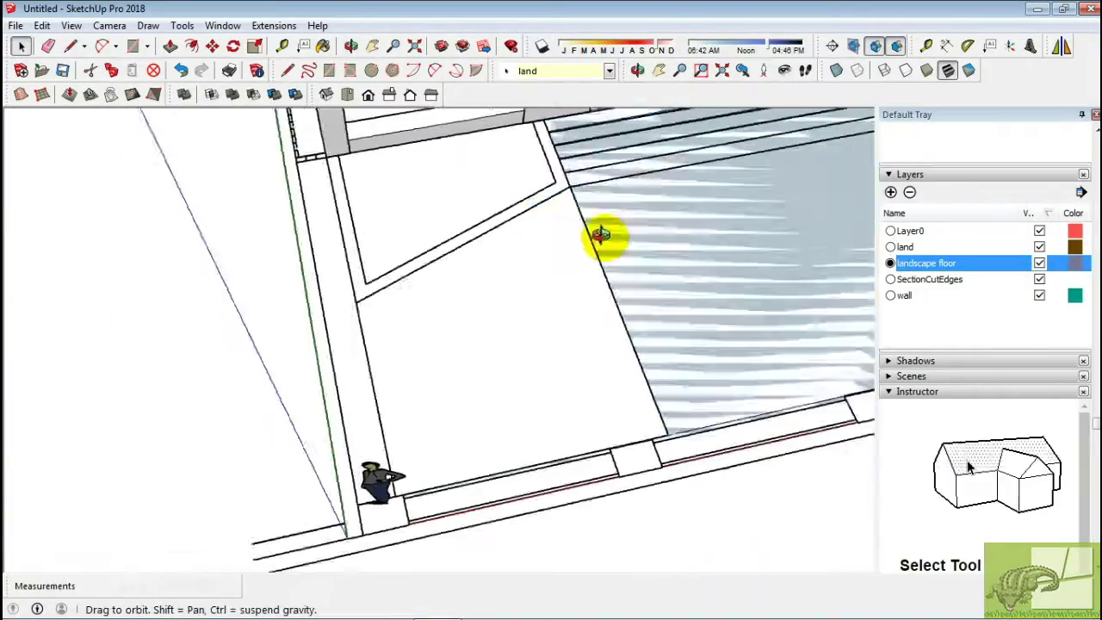
{"action": "scroll", "coordinate": [566, 287], "scroll_direction": "up", "scroll_amount": 2}
{"action": "scroll", "coordinate": [630, 256], "scroll_direction": "down", "scroll_amount": 2}
{"action": "scroll", "coordinate": [417, 331], "scroll_direction": "up", "scroll_amount": 2}
Complete a rectangle on the landscape floor, then select the new face for editing.
{"action": "key", "text": "r"}
{"action": "scroll", "coordinate": [245, 155], "scroll_direction": "up", "scroll_amount": 1}
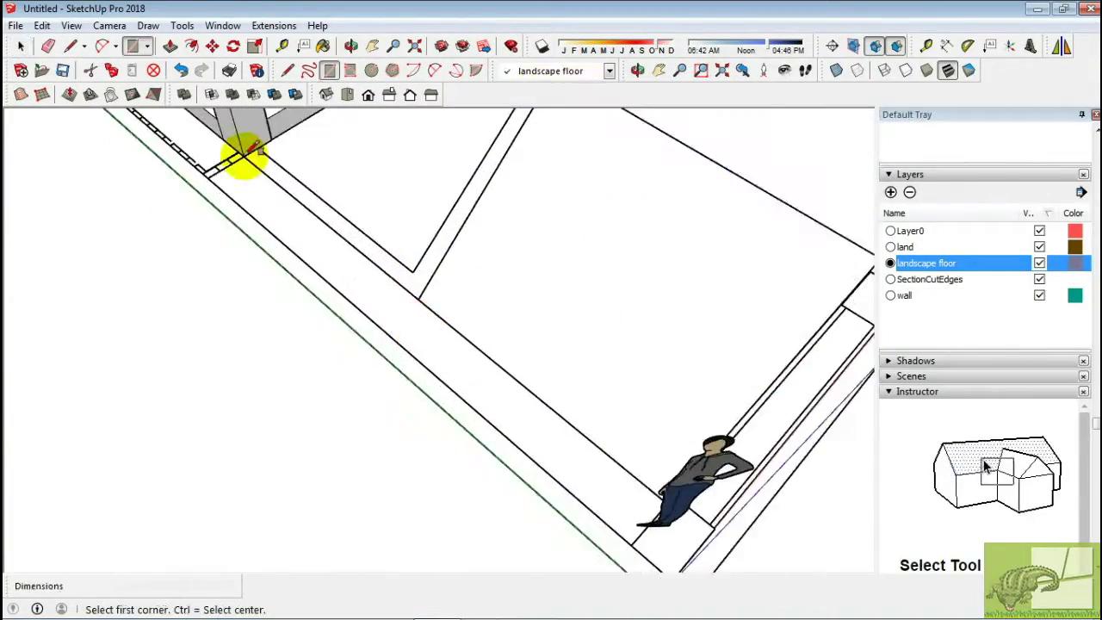
{"action": "left_click", "coordinate": [540, 382]}
{"action": "scroll", "coordinate": [603, 291], "scroll_direction": "down", "scroll_amount": 3}
{"action": "scroll", "coordinate": [615, 270], "scroll_direction": "down", "scroll_amount": 2}
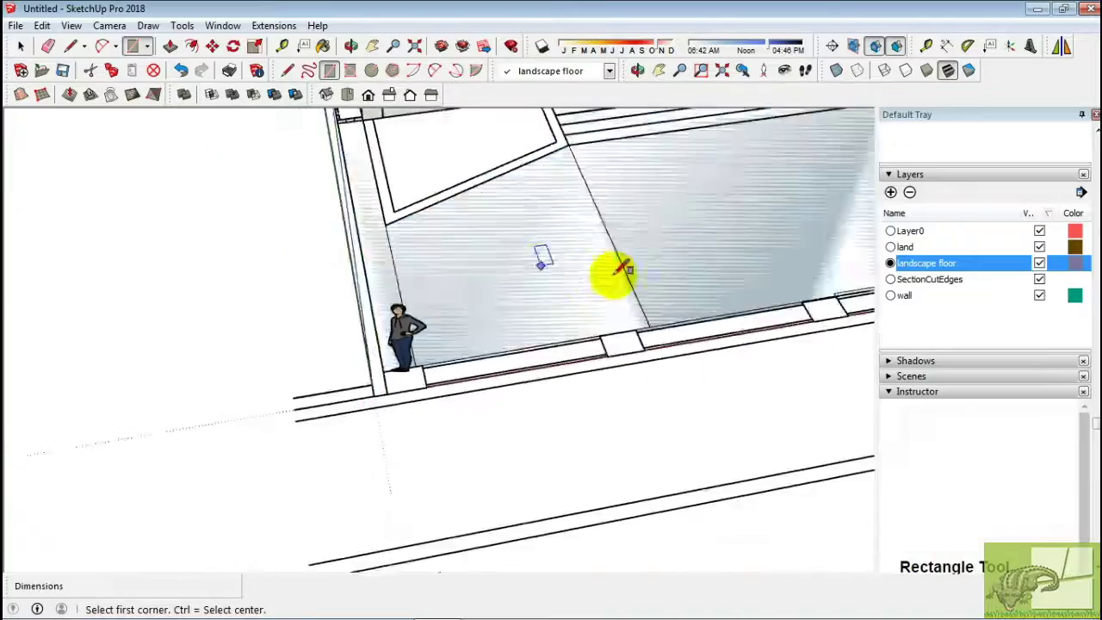
{"action": "key", "text": "space"}
{"action": "middle_click_drag", "start_coordinate": [614, 270], "coordinate": [451, 295]}
{"action": "left_click", "coordinate": [437, 280]}
{"action": "right_click", "coordinate": [437, 280]}
Select all the landscape floor faces and bring up their context menu.
{"action": "left_click", "coordinate": [591, 482]}
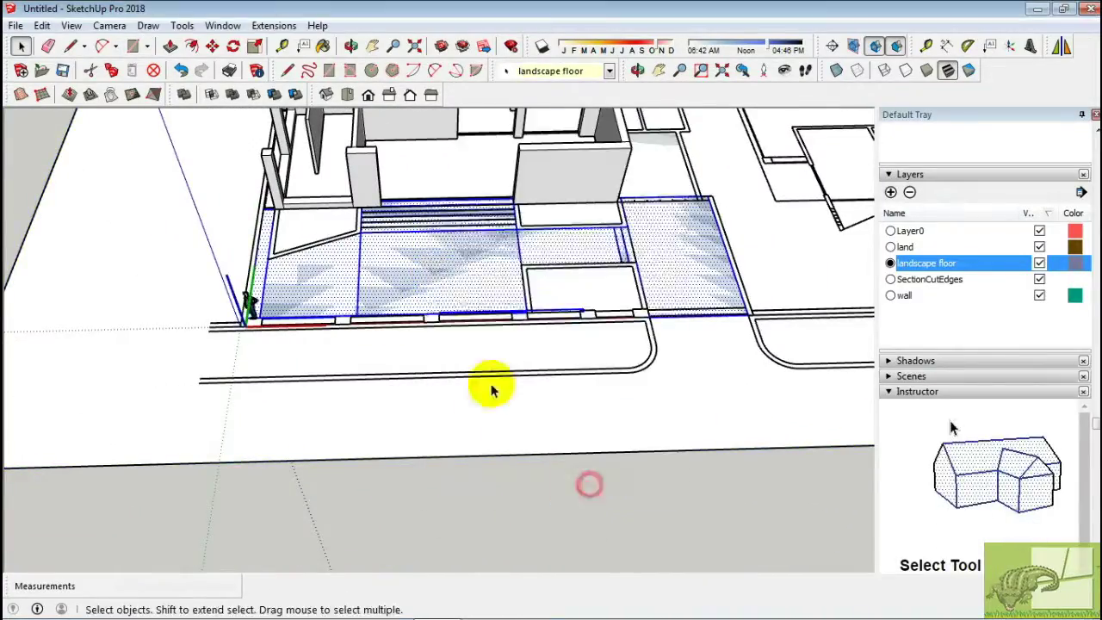
{"action": "scroll", "coordinate": [450, 256], "scroll_direction": "up", "scroll_amount": 3}
{"action": "right_click", "coordinate": [451, 262]}
{"action": "scroll", "coordinate": [546, 279], "scroll_direction": "up", "scroll_amount": 3}
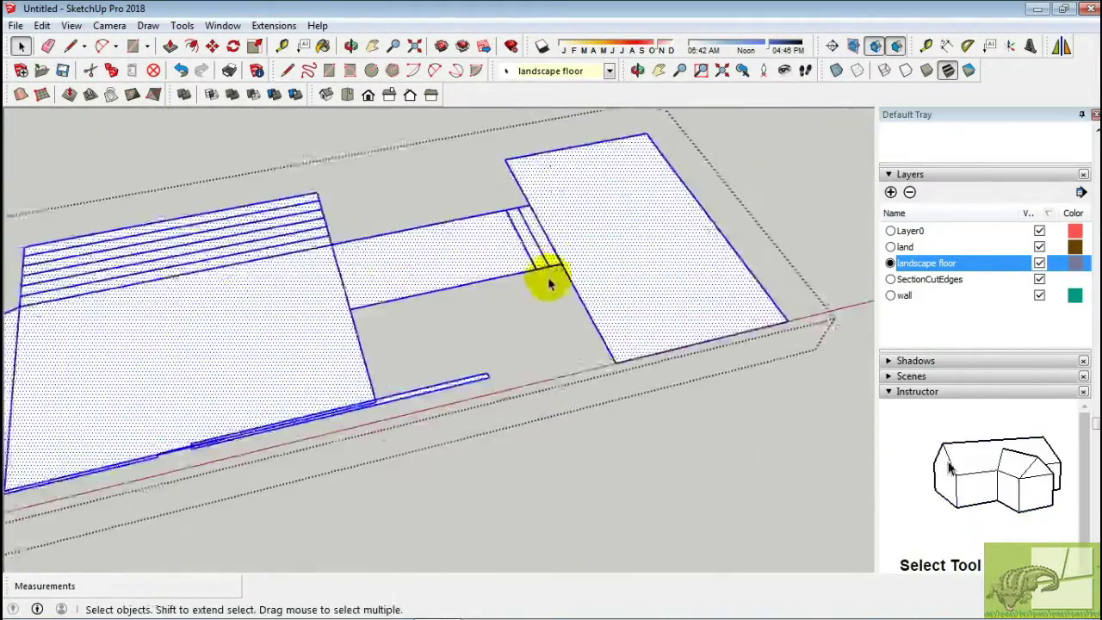
{"action": "scroll", "coordinate": [529, 177], "scroll_direction": "up", "scroll_amount": 2}
Extrude the landscape floor face upward into a 100mm slab.
{"action": "key", "text": "p"}
{"action": "left_click_drag", "start_coordinate": [607, 250], "coordinate": [617, 237]}
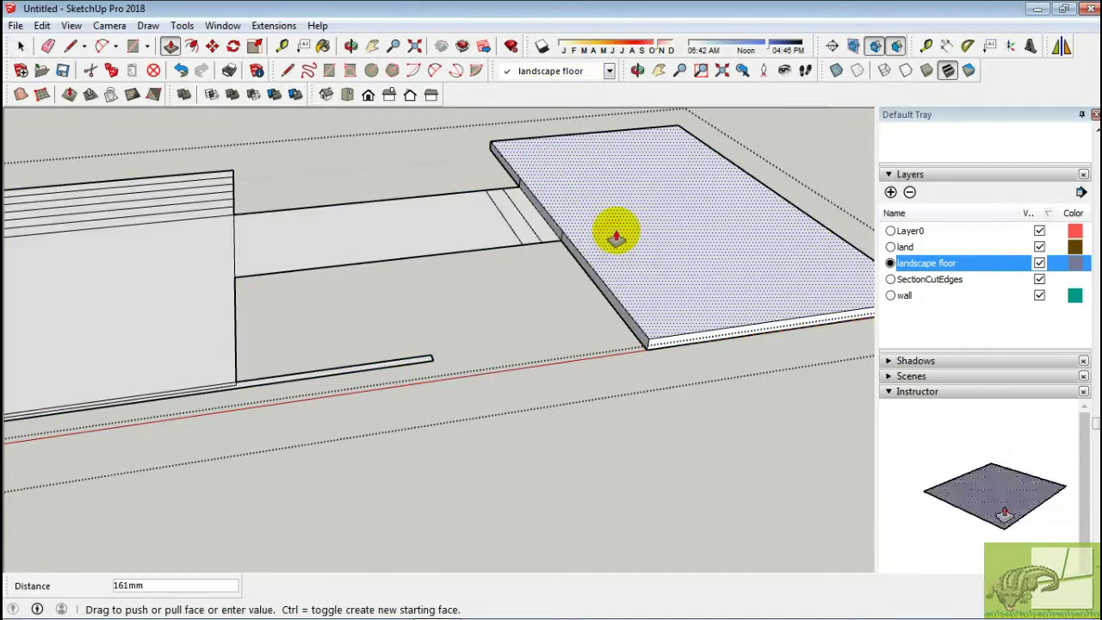
{"action": "type", "text": "100"}
{"action": "key", "text": "Return"}
{"action": "scroll", "coordinate": [529, 240], "scroll_direction": "up", "scroll_amount": 2}
{"action": "scroll", "coordinate": [533, 235], "scroll_direction": "up", "scroll_amount": 2}
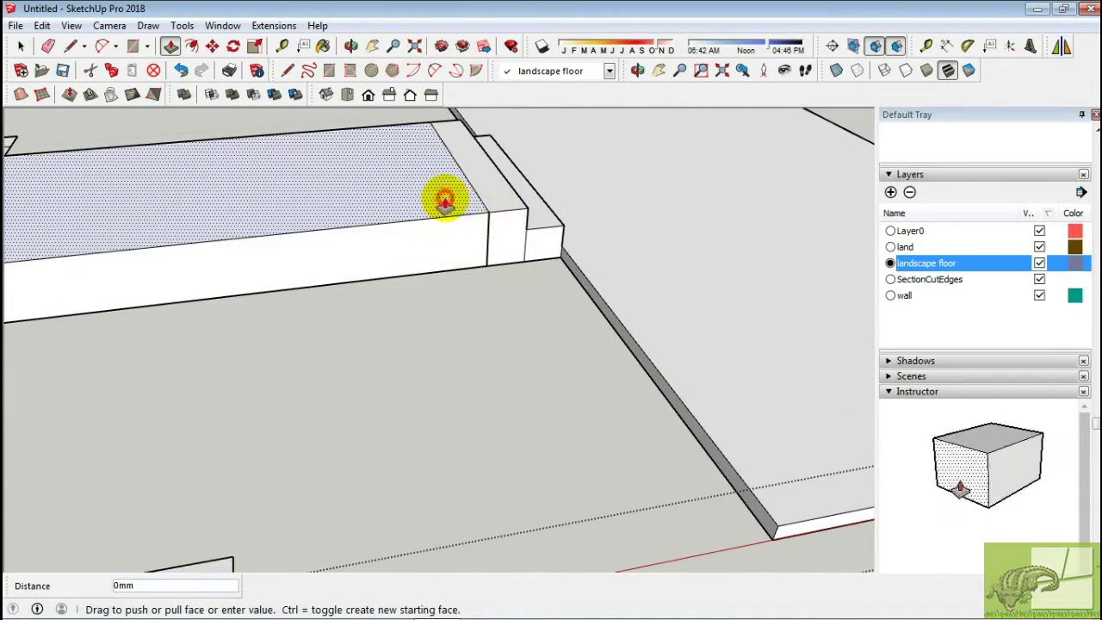
{"action": "middle_click_drag", "start_coordinate": [448, 199], "coordinate": [504, 184]}
{"action": "middle_click_drag", "start_coordinate": [192, 236], "coordinate": [172, 303]}
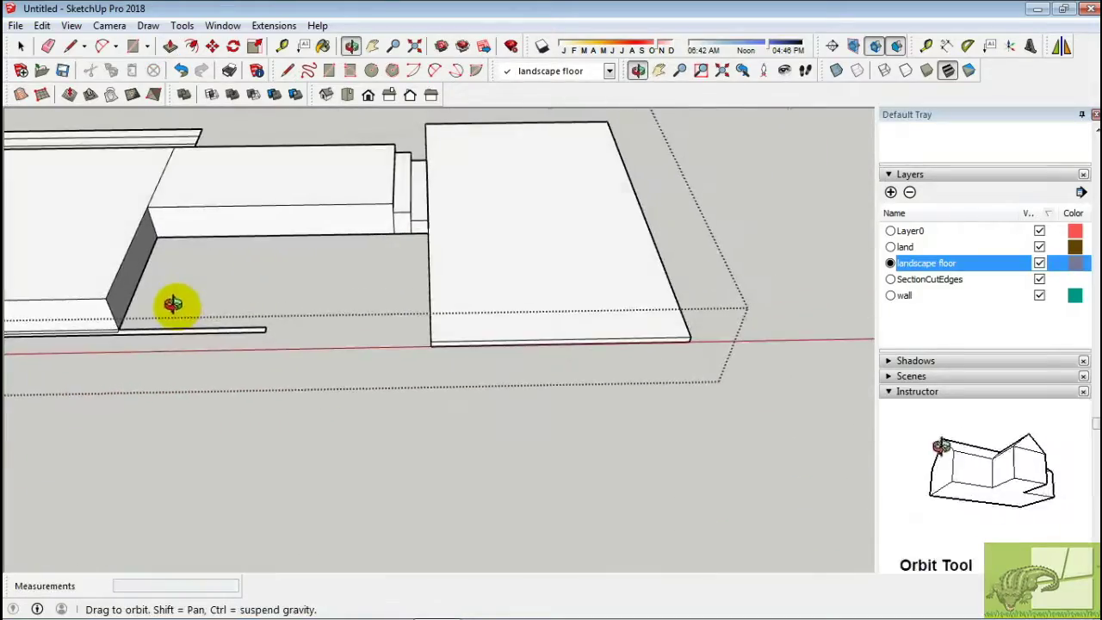
{"action": "left_click", "coordinate": [325, 254]}
Push/pull a thin boundary strip along the wall up to 625mm.
{"action": "mouse_move", "coordinate": [326, 250]}
{"action": "middle_mouse_down"}
{"action": "mouse_move", "coordinate": [316, 275]}
{"action": "mouse_move", "coordinate": [362, 241]}
{"action": "mouse_move", "coordinate": [623, 278]}
{"action": "mouse_move", "coordinate": [372, 288]}
{"action": "mouse_move", "coordinate": [319, 411]}
{"action": "middle_mouse_up"}
{"action": "left_click", "coordinate": [372, 289]}
{"action": "scroll", "coordinate": [362, 419], "scroll_direction": "up", "scroll_amount": 2}
{"action": "scroll", "coordinate": [444, 400], "scroll_direction": "up", "scroll_amount": 2}
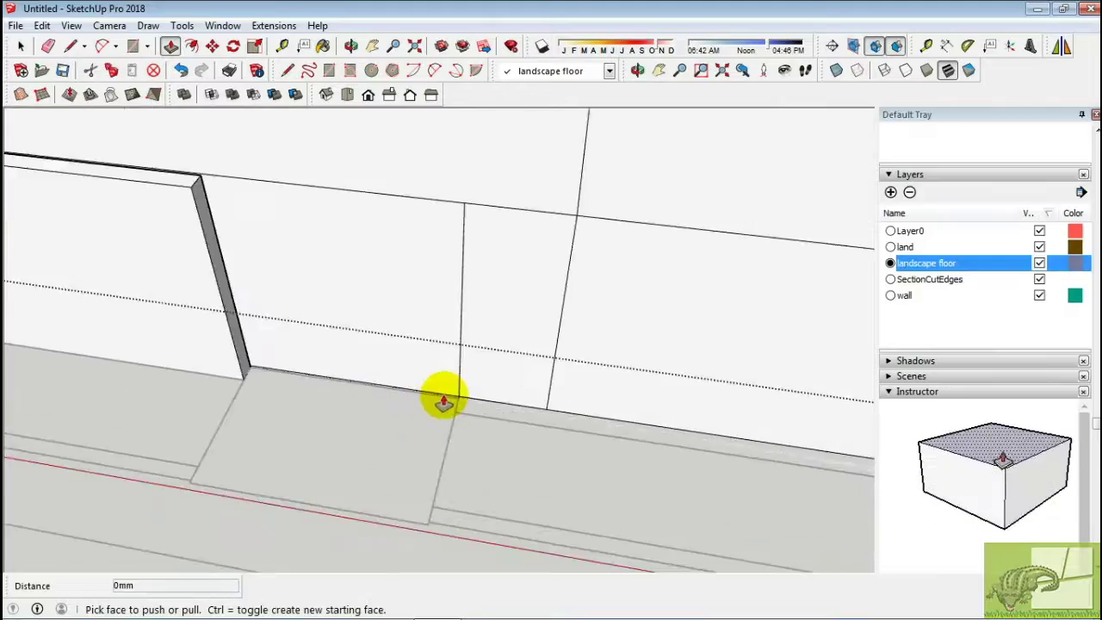
{"action": "mouse_move", "coordinate": [439, 383]}
{"action": "middle_mouse_down"}
{"action": "mouse_move", "coordinate": [505, 344]}
{"action": "mouse_move", "coordinate": [239, 247]}
{"action": "mouse_move", "coordinate": [290, 246]}
{"action": "mouse_move", "coordinate": [472, 308]}
{"action": "mouse_move", "coordinate": [445, 366]}
{"action": "middle_mouse_up"}
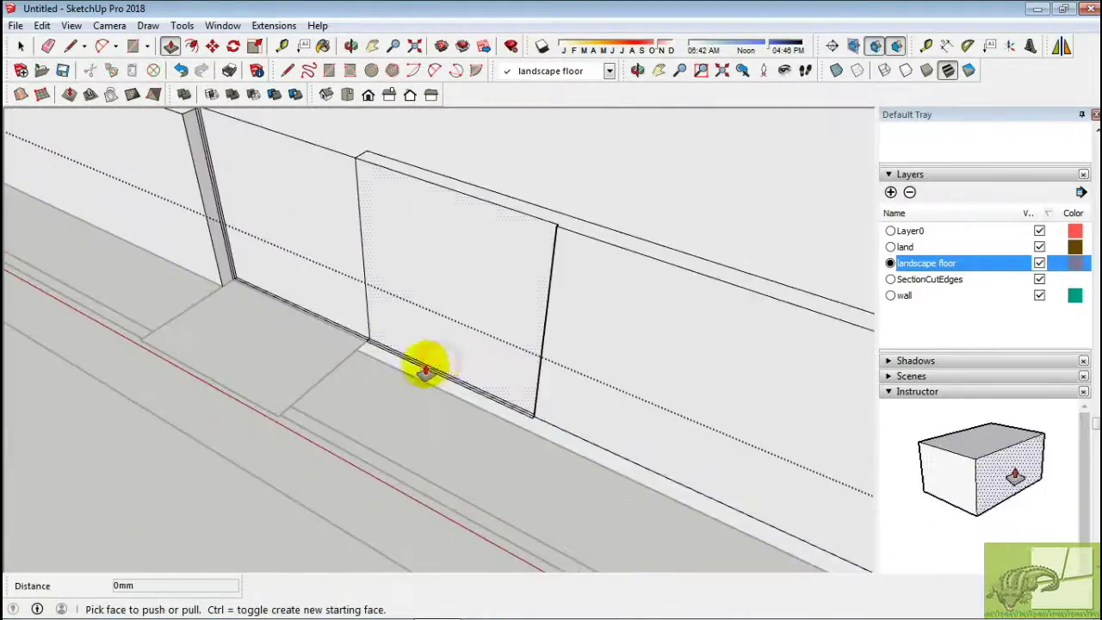
{"action": "left_click_drag", "start_coordinate": [419, 370], "coordinate": [450, 418]}
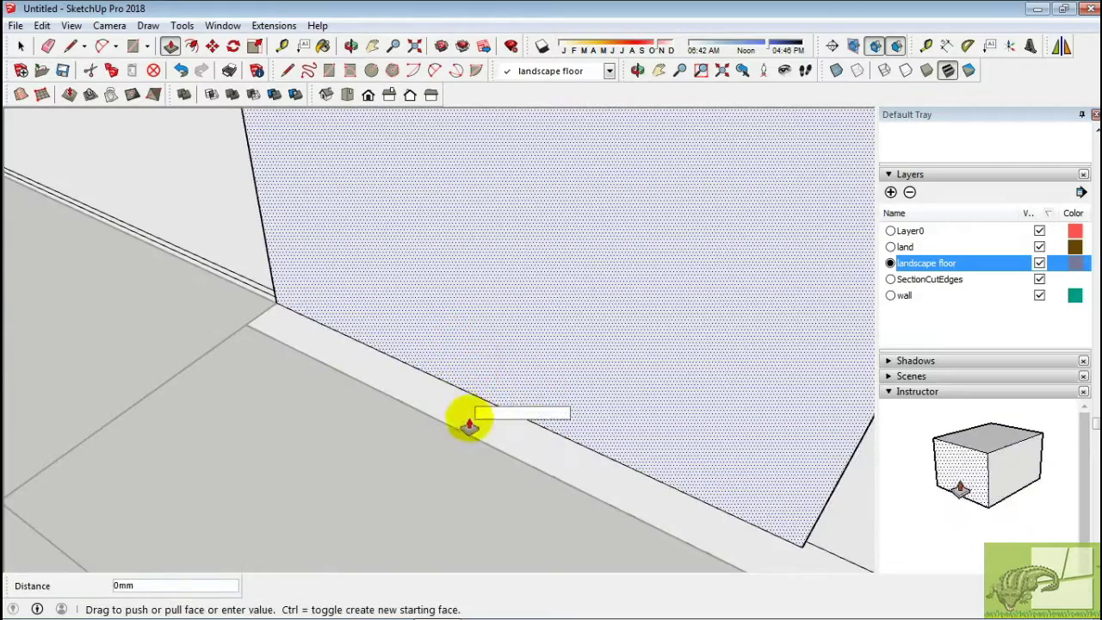
{"action": "mouse_move", "coordinate": [469, 425]}
{"action": "middle_mouse_down"}
{"action": "mouse_move", "coordinate": [381, 357]}
{"action": "mouse_move", "coordinate": [433, 362]}
{"action": "mouse_move", "coordinate": [438, 373]}
{"action": "middle_mouse_up"}
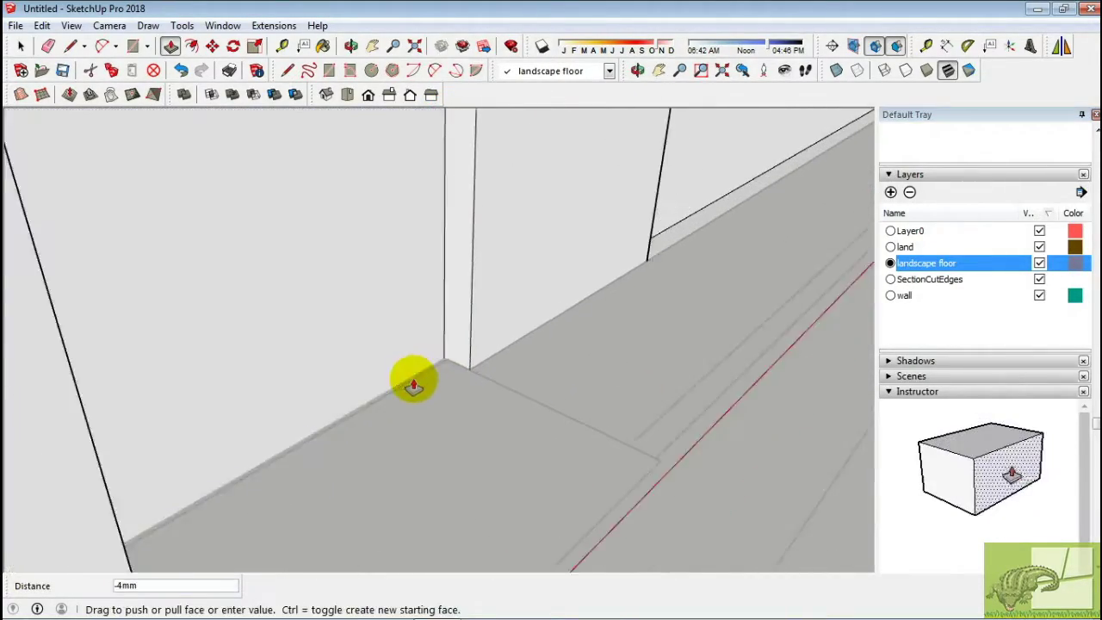
{"action": "left_click", "coordinate": [437, 191]}
Raise another boundary strip and check it at the wall corner.
{"action": "mouse_move", "coordinate": [437, 191]}
{"action": "middle_mouse_down"}
{"action": "mouse_move", "coordinate": [256, 266]}
{"action": "mouse_move", "coordinate": [438, 249]}
{"action": "middle_mouse_up"}
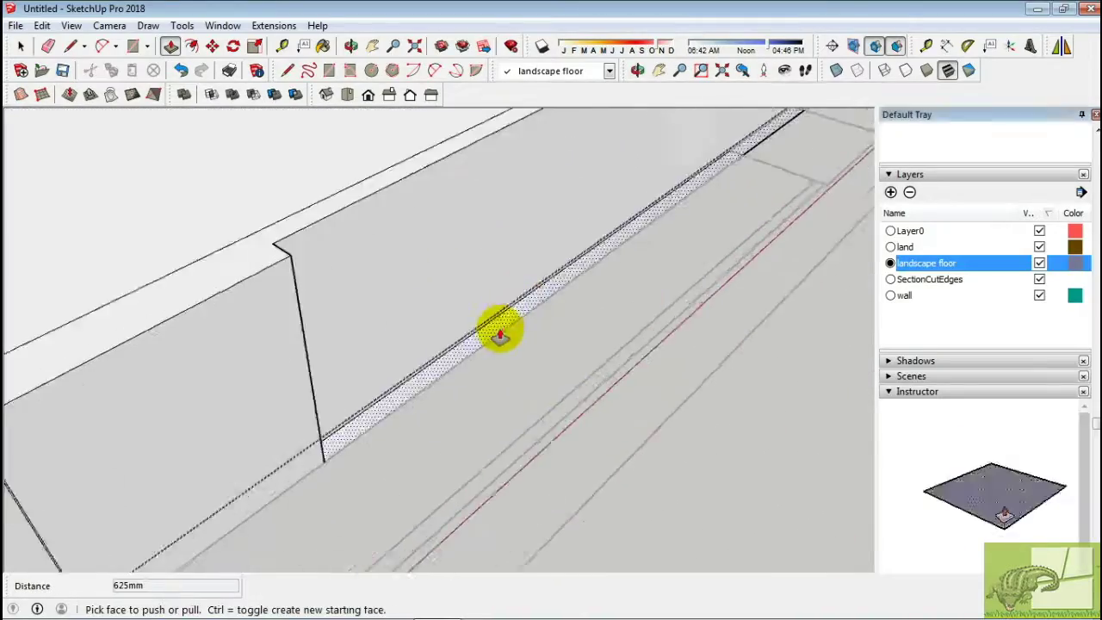
{"action": "mouse_move", "coordinate": [505, 303]}
{"action": "middle_mouse_down"}
{"action": "mouse_move", "coordinate": [611, 307]}
{"action": "mouse_move", "coordinate": [524, 303]}
{"action": "middle_mouse_up"}
{"action": "mouse_move", "coordinate": [565, 240]}
{"action": "middle_mouse_down"}
{"action": "mouse_move", "coordinate": [394, 259]}
{"action": "mouse_move", "coordinate": [79, 225]}
{"action": "middle_mouse_up"}
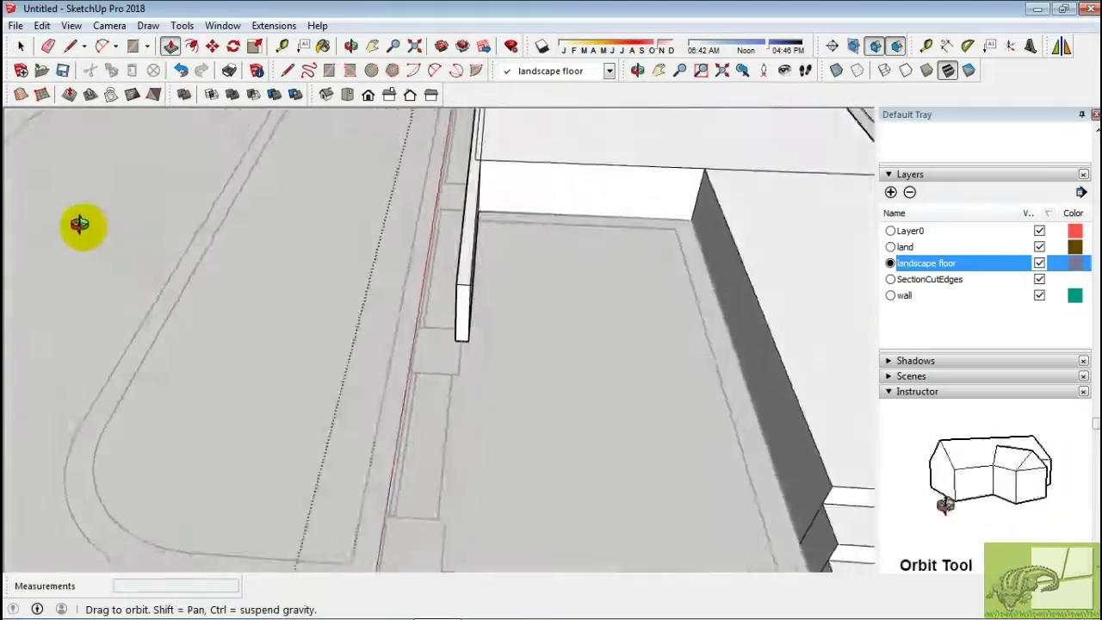
{"action": "left_click", "coordinate": [530, 185]}
{"action": "mouse_move", "coordinate": [529, 184]}
{"action": "middle_mouse_down"}
{"action": "mouse_move", "coordinate": [566, 216]}
{"action": "mouse_move", "coordinate": [554, 302]}
{"action": "mouse_move", "coordinate": [349, 254]}
{"action": "middle_mouse_up"}
{"action": "scroll", "coordinate": [468, 381], "scroll_direction": "up", "scroll_amount": 3}
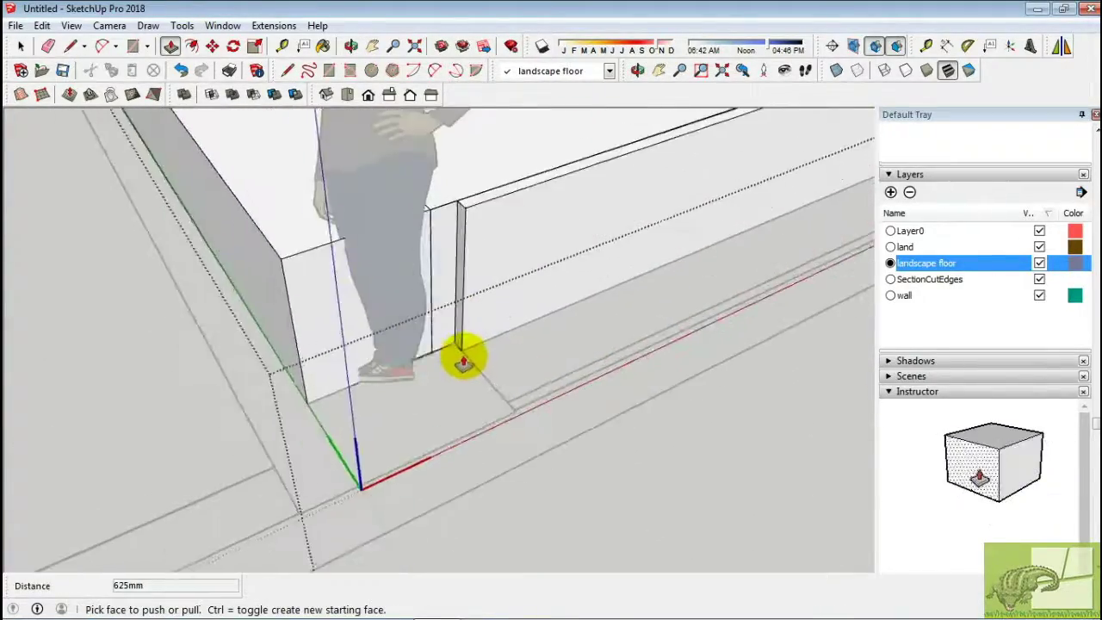
{"action": "scroll", "coordinate": [393, 320], "scroll_direction": "down", "scroll_amount": 2}
Orbit and zoom around the wall corners and long wall to locate stray edges.
{"action": "middle_click_drag", "start_coordinate": [405, 385], "coordinate": [463, 315]}
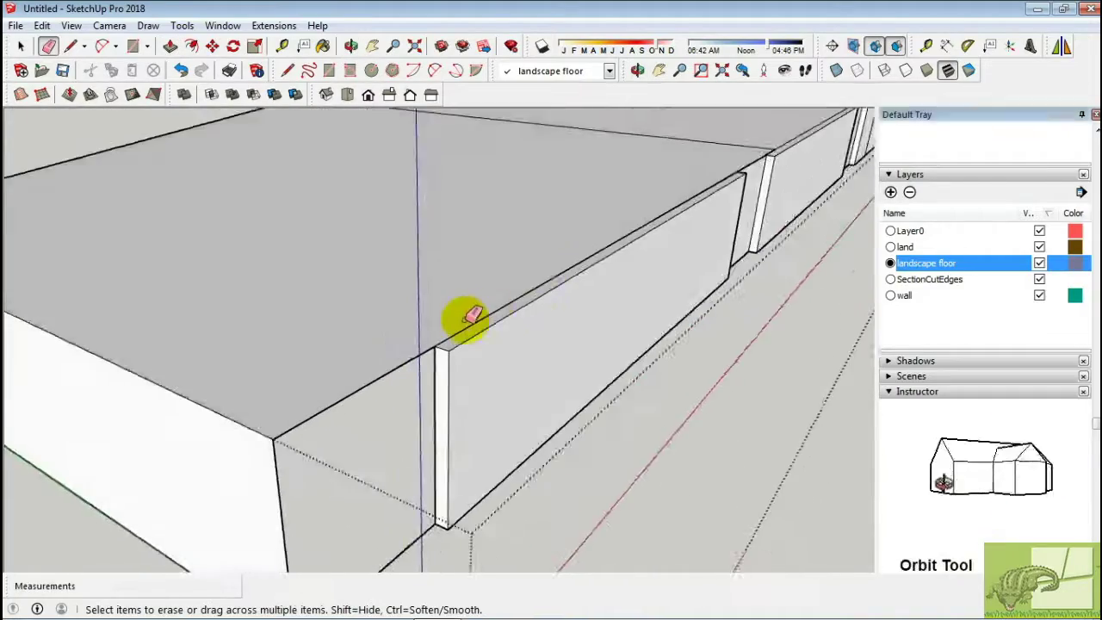
{"action": "scroll", "coordinate": [418, 365], "scroll_direction": "up", "scroll_amount": 3}
{"action": "scroll", "coordinate": [664, 239], "scroll_direction": "down", "scroll_amount": 2}
{"action": "scroll", "coordinate": [677, 231], "scroll_direction": "down", "scroll_amount": 1}
{"action": "scroll", "coordinate": [677, 231], "scroll_direction": "down", "scroll_amount": 3}
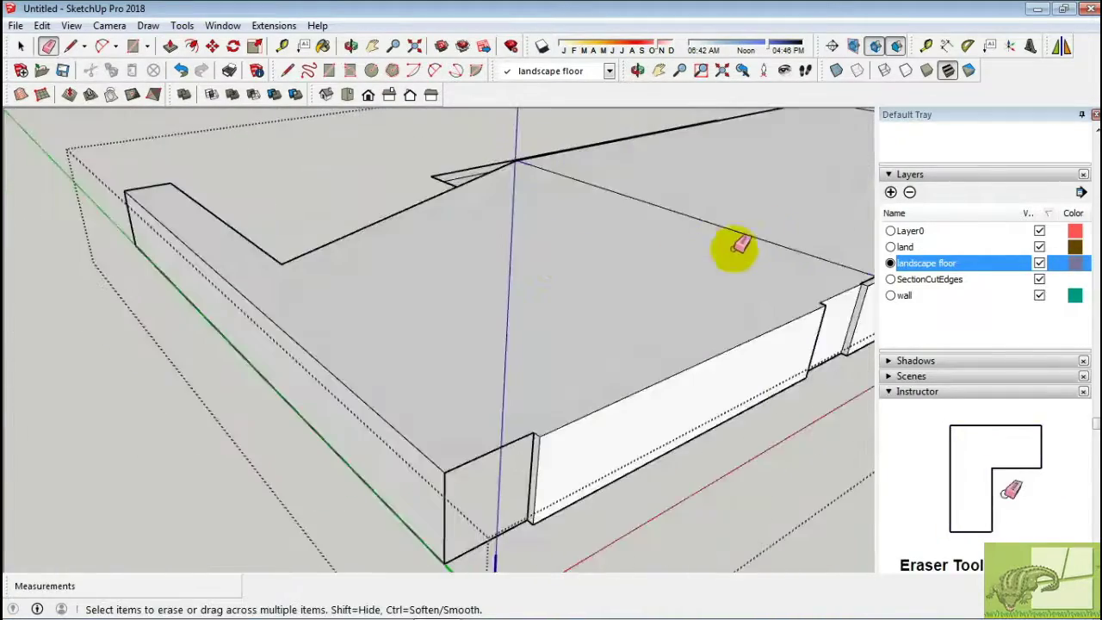
{"action": "scroll", "coordinate": [474, 292], "scroll_direction": "up", "scroll_amount": 3}
{"action": "mouse_move", "coordinate": [475, 293]}
{"action": "middle_mouse_down"}
{"action": "mouse_move", "coordinate": [867, 276]}
{"action": "mouse_move", "coordinate": [476, 311]}
{"action": "middle_mouse_up"}
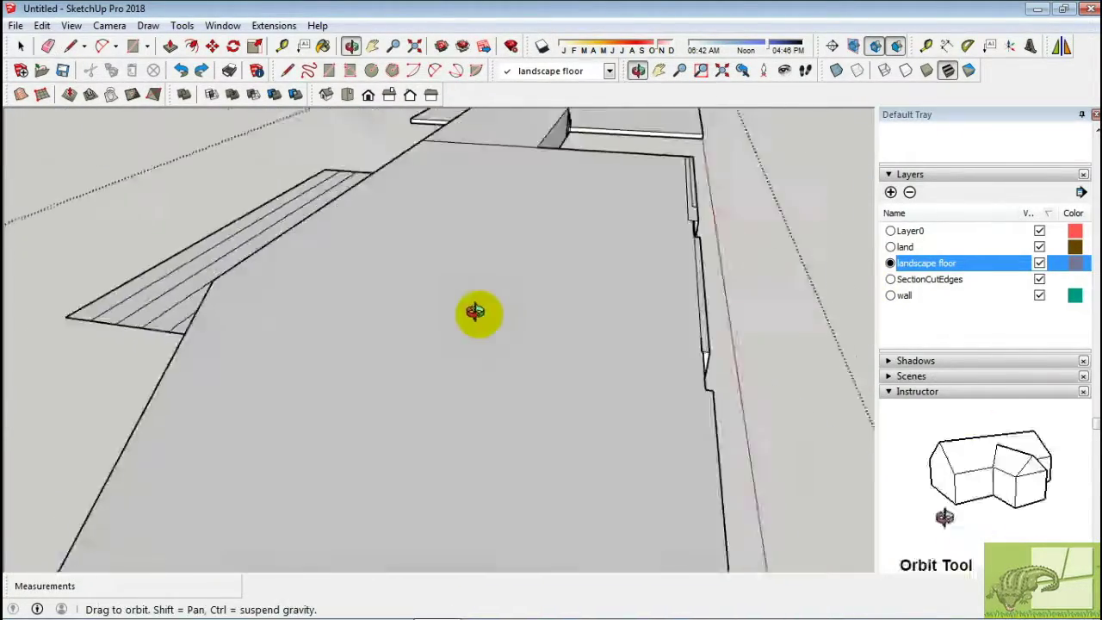
{"action": "key", "text": "space"}
{"action": "mouse_move", "coordinate": [598, 336]}
{"action": "middle_mouse_down"}
{"action": "mouse_move", "coordinate": [634, 433]}
{"action": "mouse_move", "coordinate": [254, 423]}
{"action": "mouse_move", "coordinate": [401, 492]}
{"action": "middle_mouse_up"}
{"action": "scroll", "coordinate": [642, 436], "scroll_direction": "down", "scroll_amount": 1}
{"action": "scroll", "coordinate": [492, 438], "scroll_direction": "down", "scroll_amount": 3}
{"action": "scroll", "coordinate": [556, 443], "scroll_direction": "up", "scroll_amount": 3}
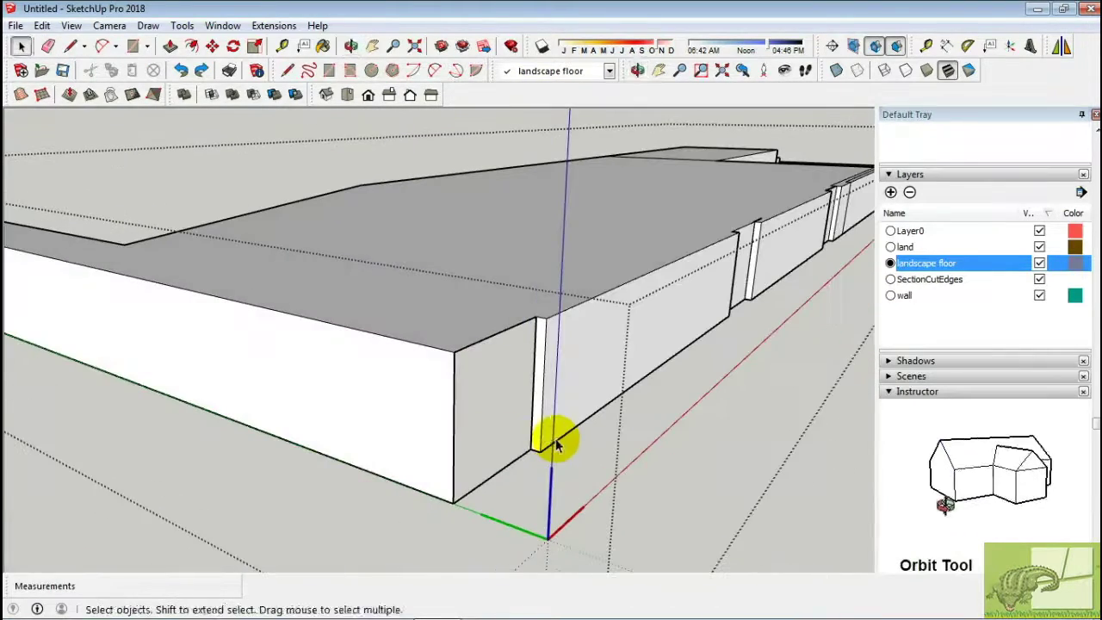
{"action": "mouse_move", "coordinate": [513, 418]}
{"action": "middle_mouse_down"}
{"action": "mouse_move", "coordinate": [357, 394]}
{"action": "mouse_move", "coordinate": [389, 313]}
{"action": "mouse_move", "coordinate": [280, 311]}
{"action": "middle_mouse_up"}
Try a line at the wall corner, abandon it and undo the change.
{"action": "right_click", "coordinate": [374, 379]}
{"action": "key", "text": "l"}
{"action": "middle_click_drag", "start_coordinate": [488, 301], "coordinate": [492, 525]}
{"action": "key", "text": "space"}
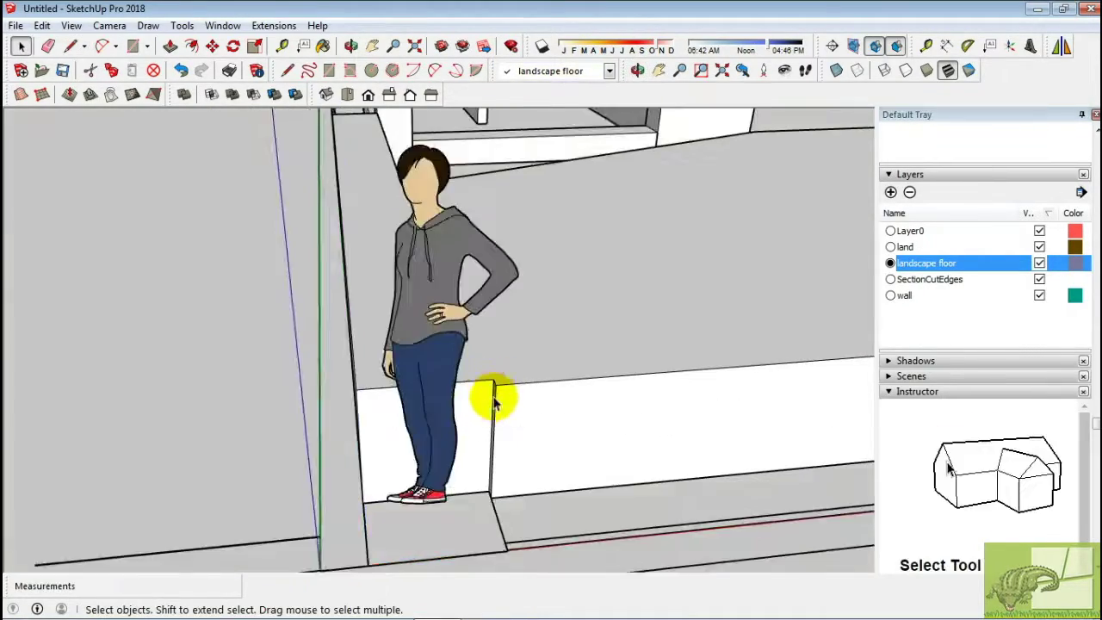
{"action": "mouse_move", "coordinate": [491, 394]}
{"action": "middle_mouse_down"}
{"action": "mouse_move", "coordinate": [492, 426]}
{"action": "mouse_move", "coordinate": [491, 360]}
{"action": "mouse_move", "coordinate": [447, 380]}
{"action": "middle_mouse_up"}
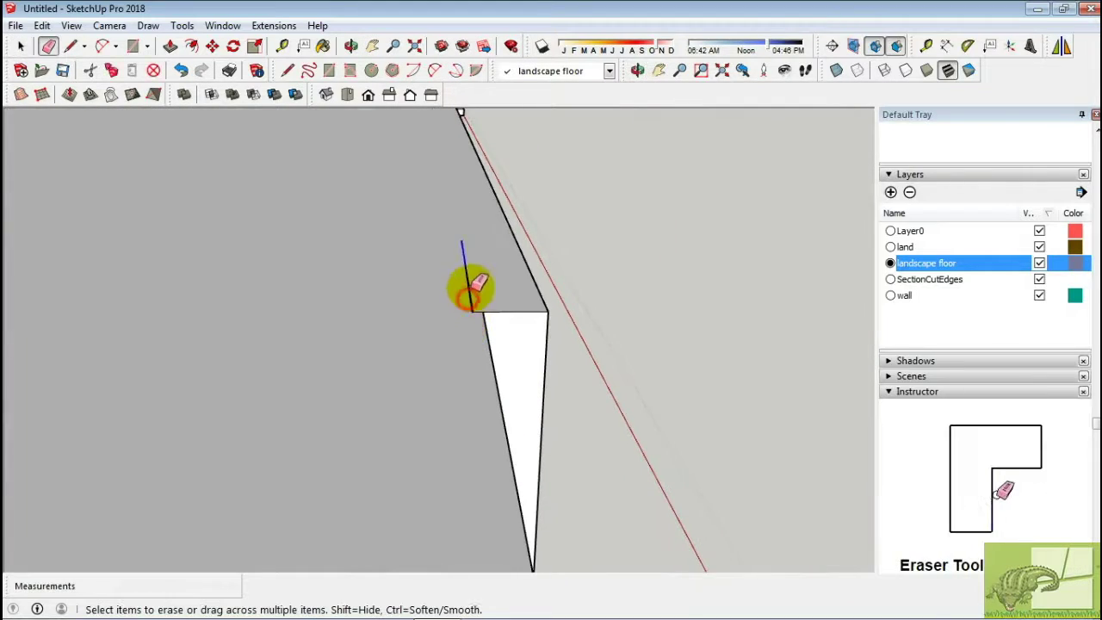
{"action": "key", "text": "ctrl+z"}
{"action": "middle_click_drag", "start_coordinate": [462, 253], "coordinate": [728, 310]}
{"action": "mouse_move", "coordinate": [684, 228]}
{"action": "middle_mouse_down"}
{"action": "mouse_move", "coordinate": [595, 335]}
{"action": "mouse_move", "coordinate": [266, 484]}
{"action": "mouse_move", "coordinate": [394, 302]}
{"action": "mouse_move", "coordinate": [796, 258]}
{"action": "middle_mouse_up"}
{"action": "key", "text": "l"}
{"action": "left_click", "coordinate": [394, 303]}
{"action": "scroll", "coordinate": [797, 259], "scroll_direction": "up", "scroll_amount": 5}
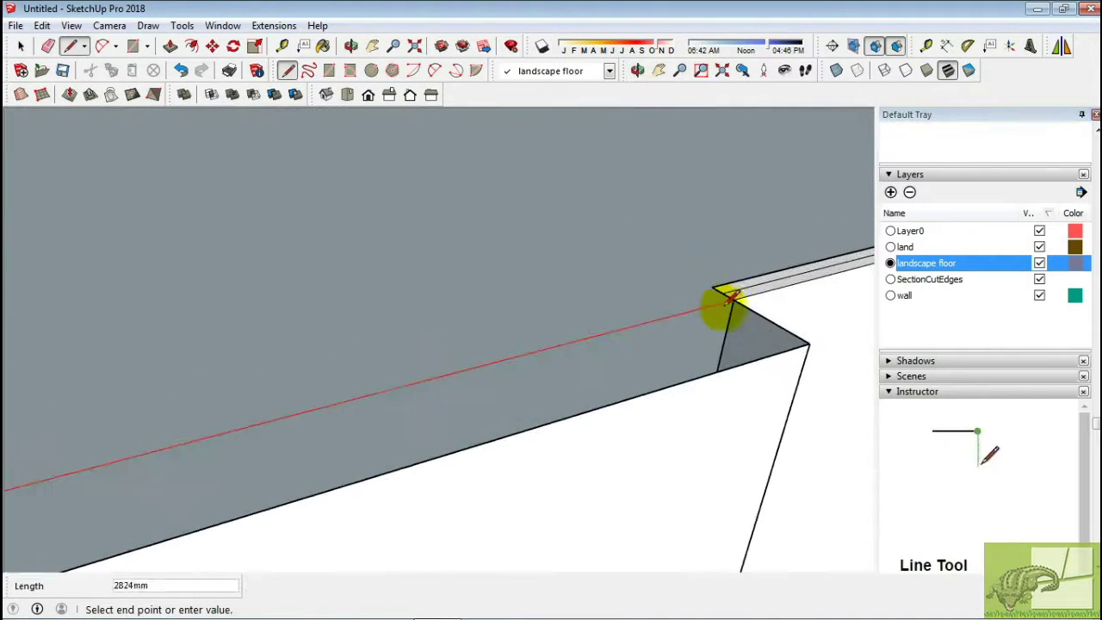
Erase the leftover edges around the long slab's stepped end.
{"action": "key", "text": "e"}
{"action": "scroll", "coordinate": [726, 303], "scroll_direction": "down", "scroll_amount": 5}
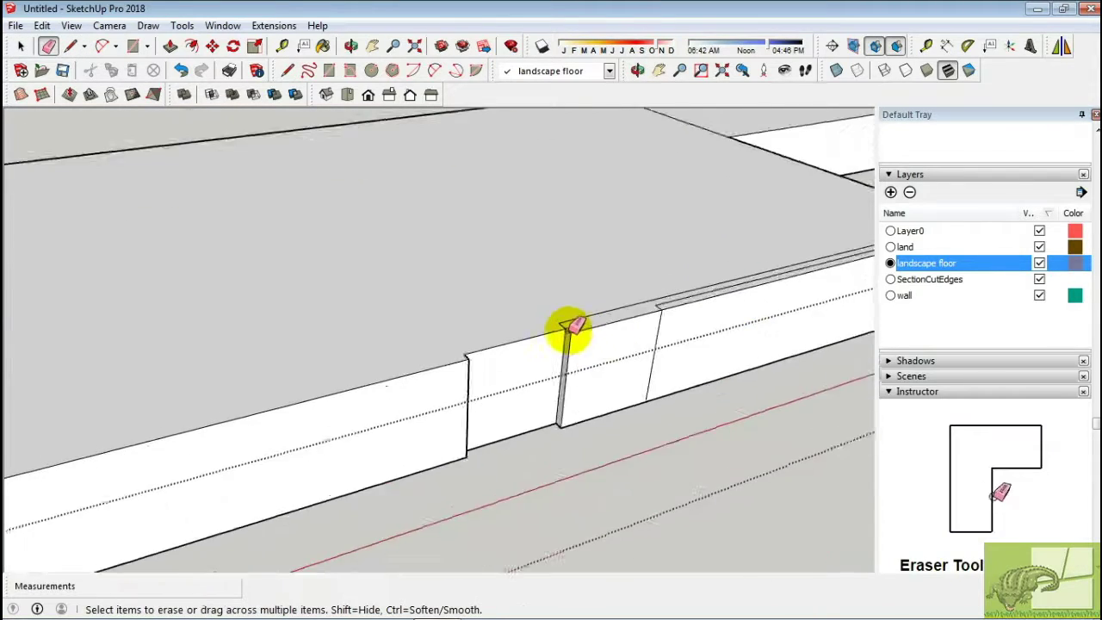
{"action": "middle_click_drag", "start_coordinate": [569, 322], "coordinate": [714, 273]}
{"action": "scroll", "coordinate": [714, 273], "scroll_direction": "up", "scroll_amount": 2}
{"action": "mouse_move", "coordinate": [626, 320]}
{"action": "middle_mouse_down"}
{"action": "mouse_move", "coordinate": [681, 342]}
{"action": "mouse_move", "coordinate": [829, 295]}
{"action": "middle_mouse_up"}
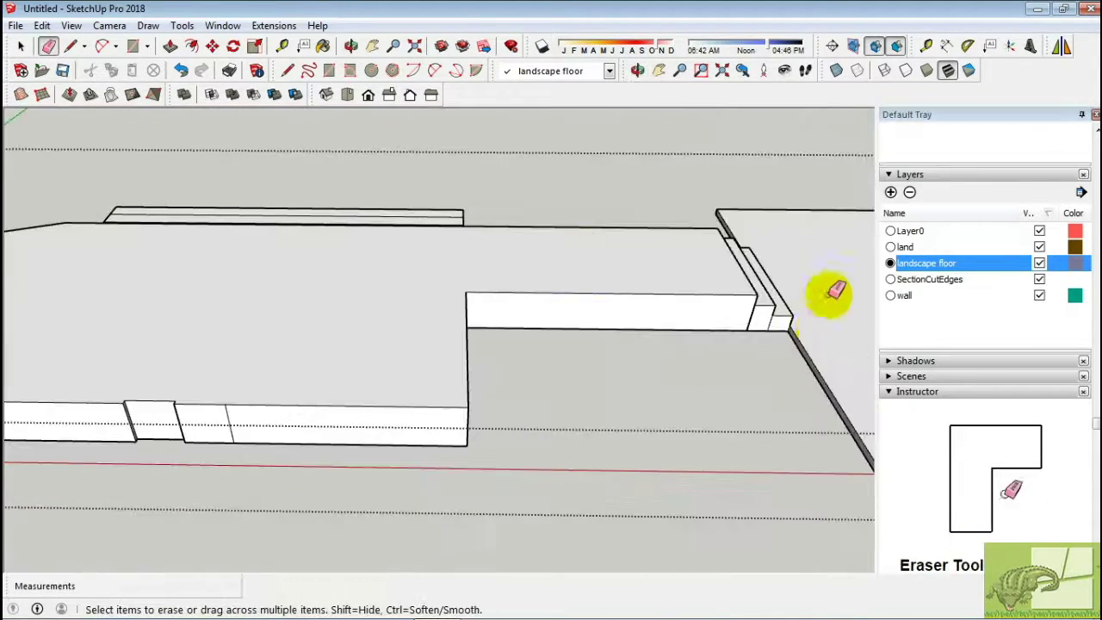
{"action": "scroll", "coordinate": [669, 310], "scroll_direction": "up", "scroll_amount": 3}
{"action": "mouse_move", "coordinate": [669, 310]}
{"action": "middle_mouse_down"}
{"action": "mouse_move", "coordinate": [749, 315]}
{"action": "mouse_move", "coordinate": [755, 290]}
{"action": "mouse_move", "coordinate": [344, 327]}
{"action": "middle_mouse_up"}
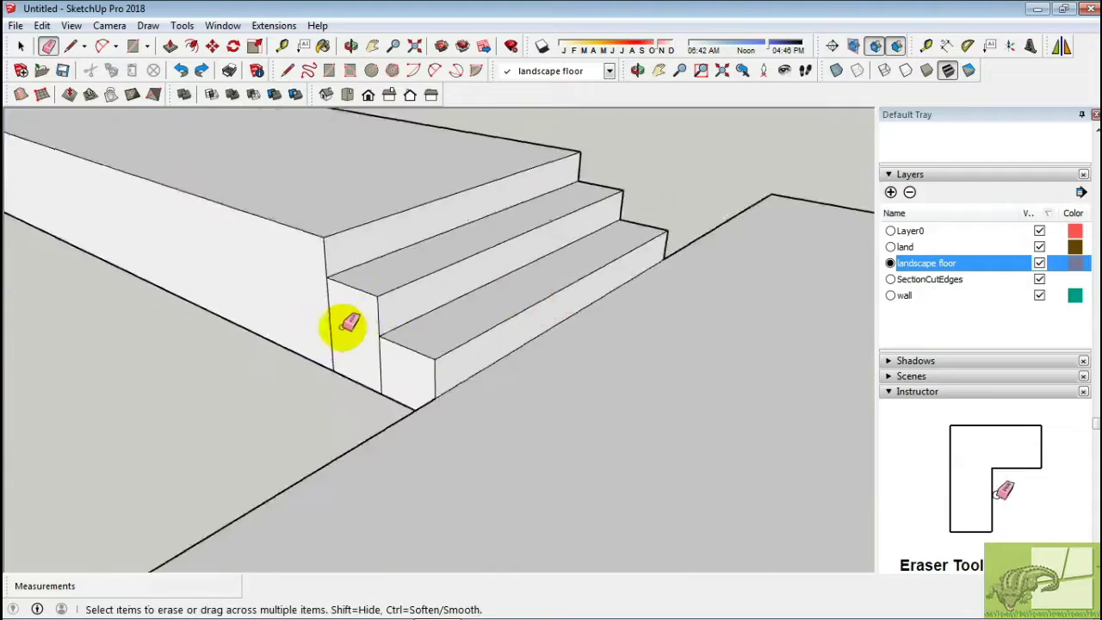
{"action": "scroll", "coordinate": [345, 327], "scroll_direction": "up", "scroll_amount": 3}
{"action": "key", "text": "p"}
{"action": "key", "text": "e"}
{"action": "mouse_move", "coordinate": [312, 251]}
{"action": "middle_mouse_down"}
{"action": "mouse_move", "coordinate": [396, 366]}
{"action": "mouse_move", "coordinate": [365, 359]}
{"action": "mouse_move", "coordinate": [451, 316]}
{"action": "mouse_move", "coordinate": [671, 296]}
{"action": "mouse_move", "coordinate": [611, 350]}
{"action": "middle_mouse_up"}
{"action": "key", "text": "e"}
{"action": "scroll", "coordinate": [394, 364], "scroll_direction": "down", "scroll_amount": 3}
{"action": "scroll", "coordinate": [488, 302], "scroll_direction": "up", "scroll_amount": 2}
Pull the thin striped strips up into a rising flight of steps.
{"action": "scroll", "coordinate": [611, 349], "scroll_direction": "up", "scroll_amount": 3}
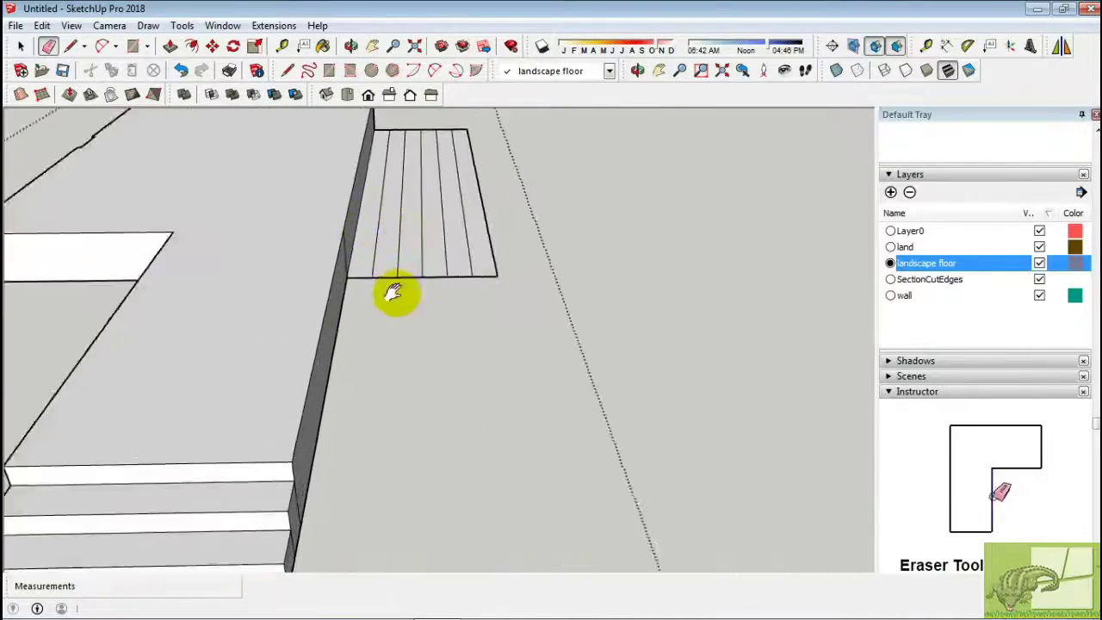
{"action": "middle_click_drag", "start_coordinate": [388, 296], "coordinate": [279, 324]}
{"action": "key", "text": "p"}
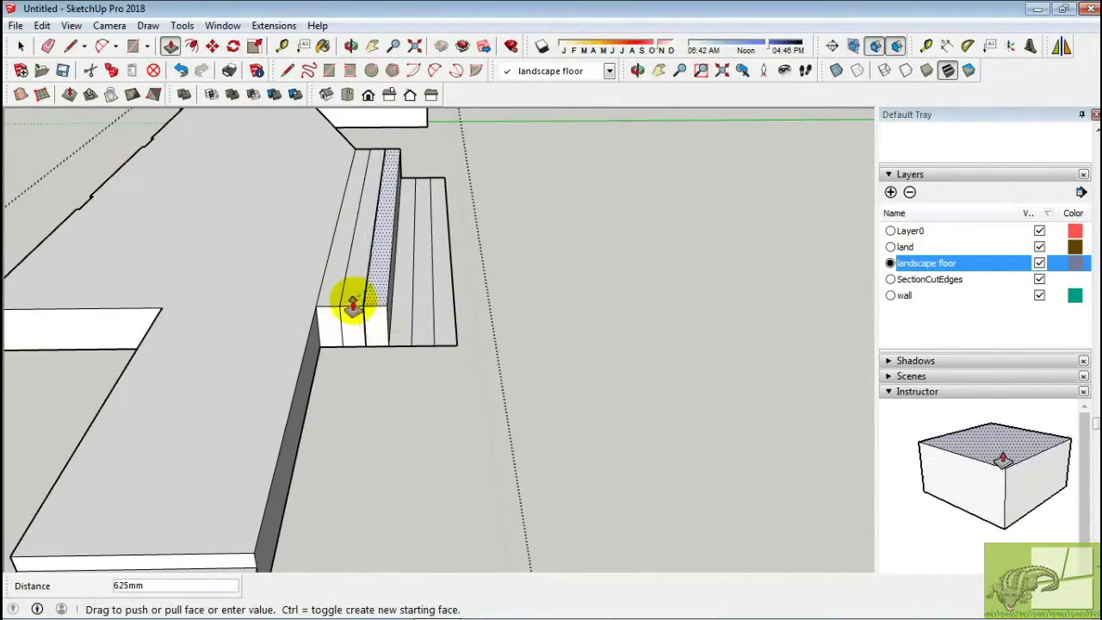
{"action": "left_click", "coordinate": [420, 318]}
{"action": "middle_click_drag", "start_coordinate": [420, 318], "coordinate": [425, 304]}
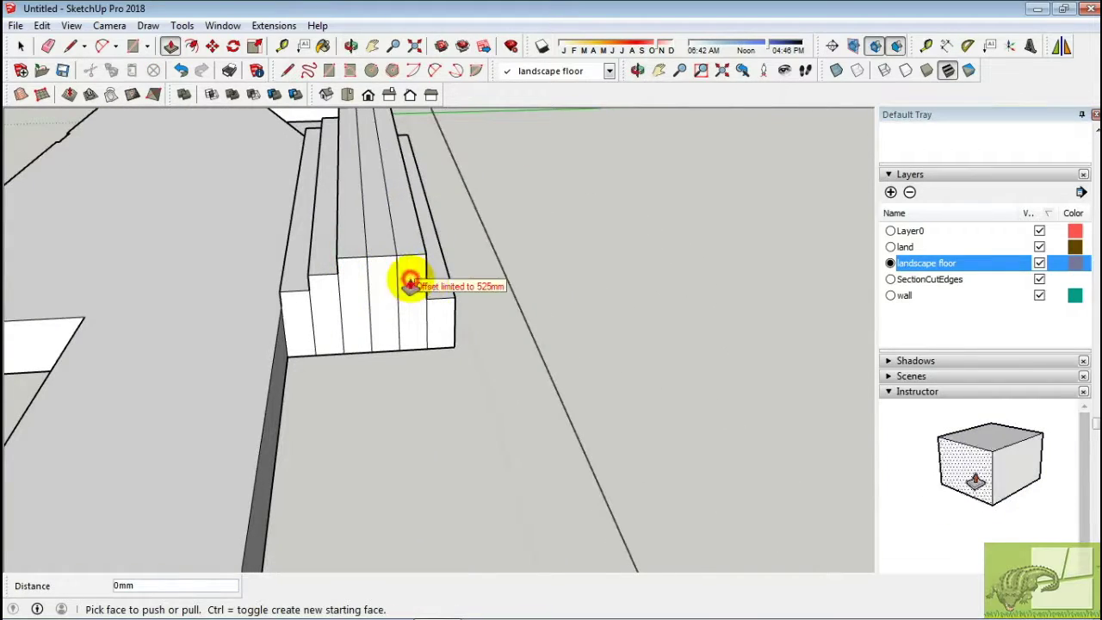
{"action": "mouse_move", "coordinate": [411, 284]}
{"action": "middle_mouse_down"}
{"action": "mouse_move", "coordinate": [457, 320]}
{"action": "mouse_move", "coordinate": [329, 396]}
{"action": "middle_mouse_up"}
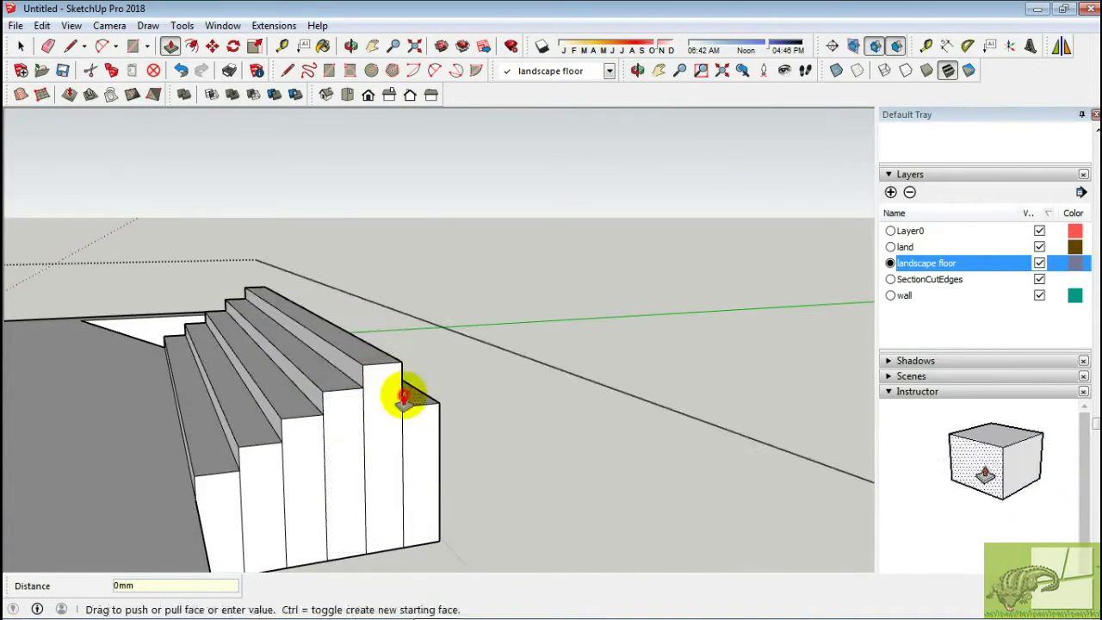
Move over to the floor slab with Push/Pull to thicken it 100mm.
{"action": "key", "text": "space"}
{"action": "scroll", "coordinate": [414, 360], "scroll_direction": "down", "scroll_amount": 5}
{"action": "mouse_move", "coordinate": [450, 410]}
{"action": "middle_mouse_down"}
{"action": "mouse_move", "coordinate": [327, 442]}
{"action": "mouse_move", "coordinate": [468, 480]}
{"action": "middle_mouse_up"}
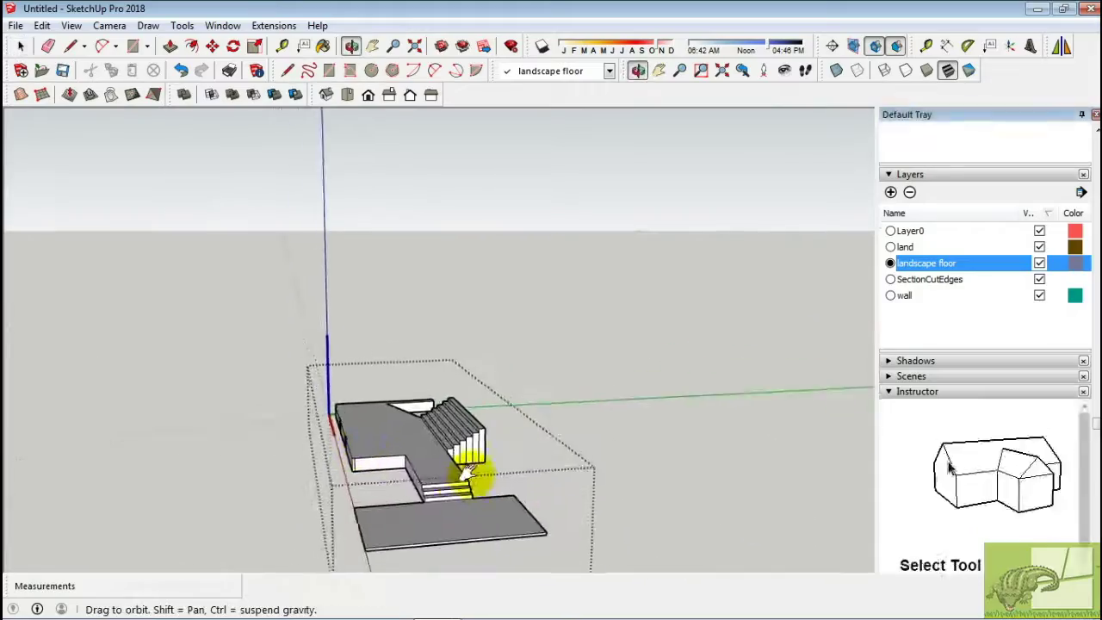
{"action": "scroll", "coordinate": [573, 499], "scroll_direction": "up", "scroll_amount": 3}
{"action": "scroll", "coordinate": [573, 499], "scroll_direction": "up", "scroll_amount": 4}
{"action": "scroll", "coordinate": [559, 460], "scroll_direction": "up", "scroll_amount": 2}
{"action": "key", "text": "p"}
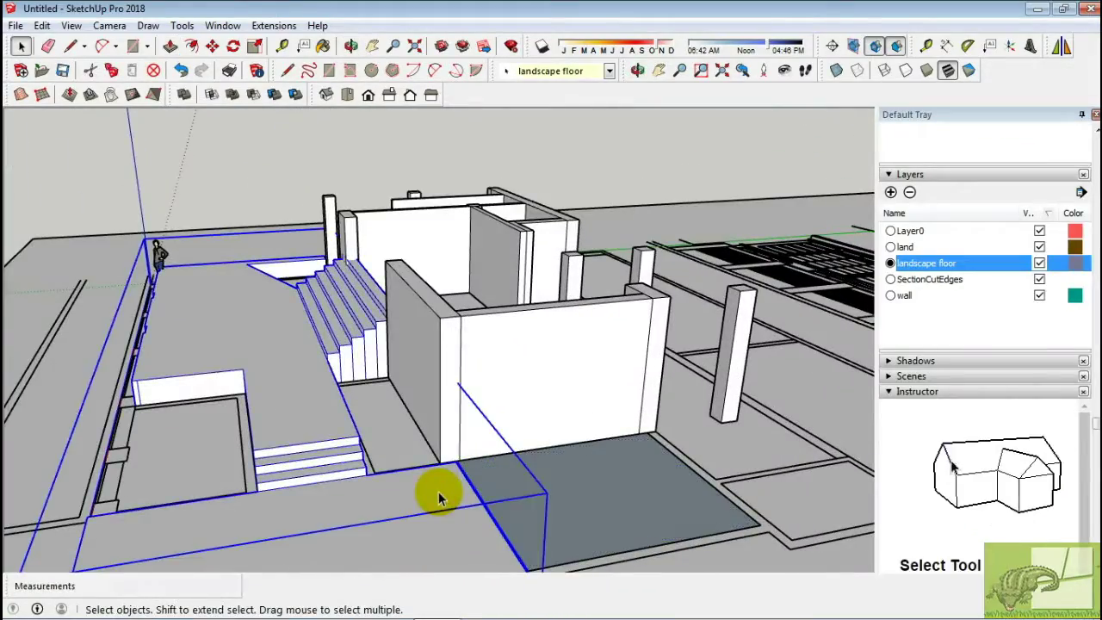
{"action": "scroll", "coordinate": [301, 497], "scroll_direction": "up", "scroll_amount": 3}
{"action": "scroll", "coordinate": [221, 458], "scroll_direction": "up", "scroll_amount": 3}
{"action": "mouse_move", "coordinate": [221, 458]}
{"action": "middle_mouse_down"}
{"action": "mouse_move", "coordinate": [274, 465]}
{"action": "mouse_move", "coordinate": [118, 448]}
{"action": "mouse_move", "coordinate": [147, 504]}
{"action": "mouse_move", "coordinate": [164, 485]}
{"action": "mouse_move", "coordinate": [118, 491]}
{"action": "middle_mouse_up"}
{"action": "key", "text": "p"}
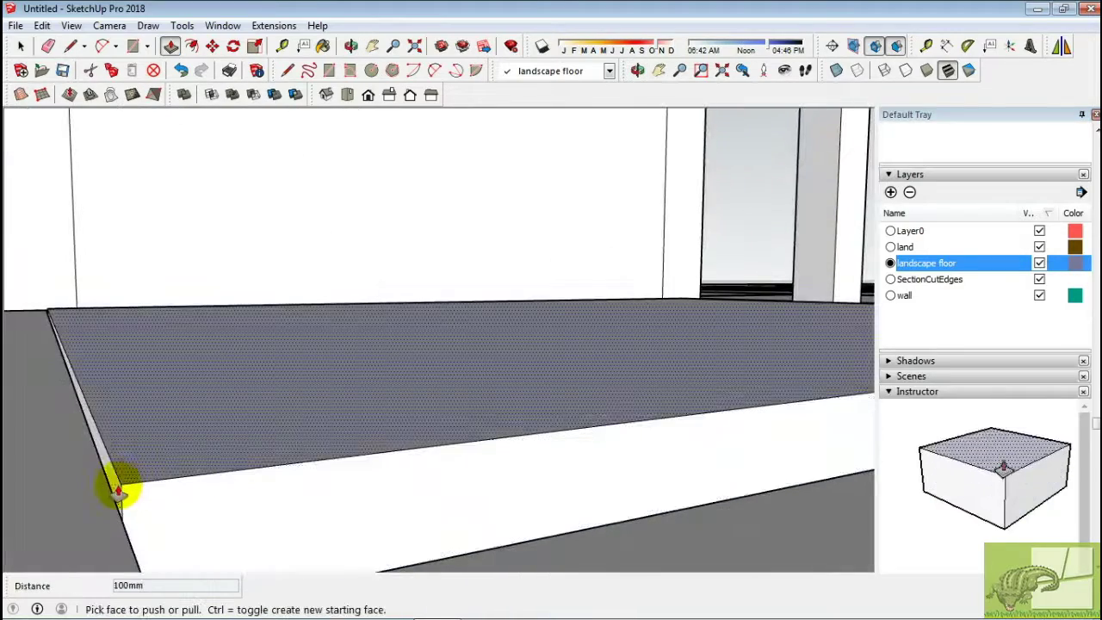
Explode the floor slab component into loose geometry.
{"action": "right_click", "coordinate": [81, 472]}
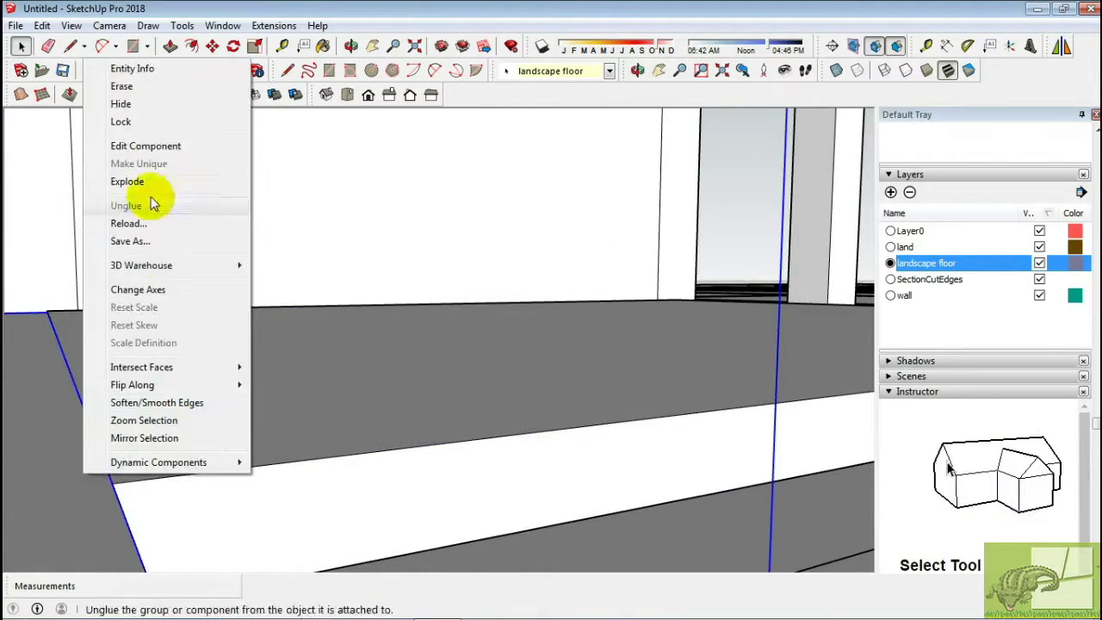
{"action": "left_click", "coordinate": [142, 179]}
{"action": "left_click", "coordinate": [571, 485]}
Erase extra edges by the stepped wall and floor, then inspect the stairs.
{"action": "key", "text": "e"}
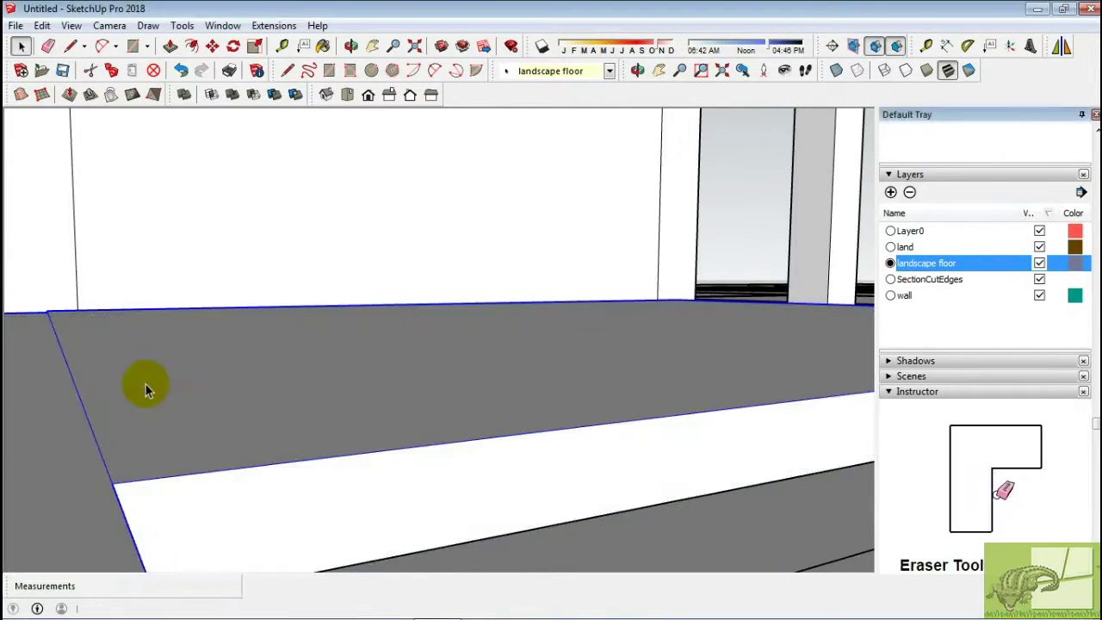
{"action": "mouse_move", "coordinate": [146, 384]}
{"action": "middle_mouse_down"}
{"action": "mouse_move", "coordinate": [86, 394]}
{"action": "mouse_move", "coordinate": [394, 426]}
{"action": "mouse_move", "coordinate": [93, 315]}
{"action": "mouse_move", "coordinate": [216, 315]}
{"action": "mouse_move", "coordinate": [365, 276]}
{"action": "mouse_move", "coordinate": [217, 266]}
{"action": "mouse_move", "coordinate": [360, 416]}
{"action": "mouse_move", "coordinate": [543, 399]}
{"action": "mouse_move", "coordinate": [342, 361]}
{"action": "mouse_move", "coordinate": [465, 304]}
{"action": "middle_mouse_up"}
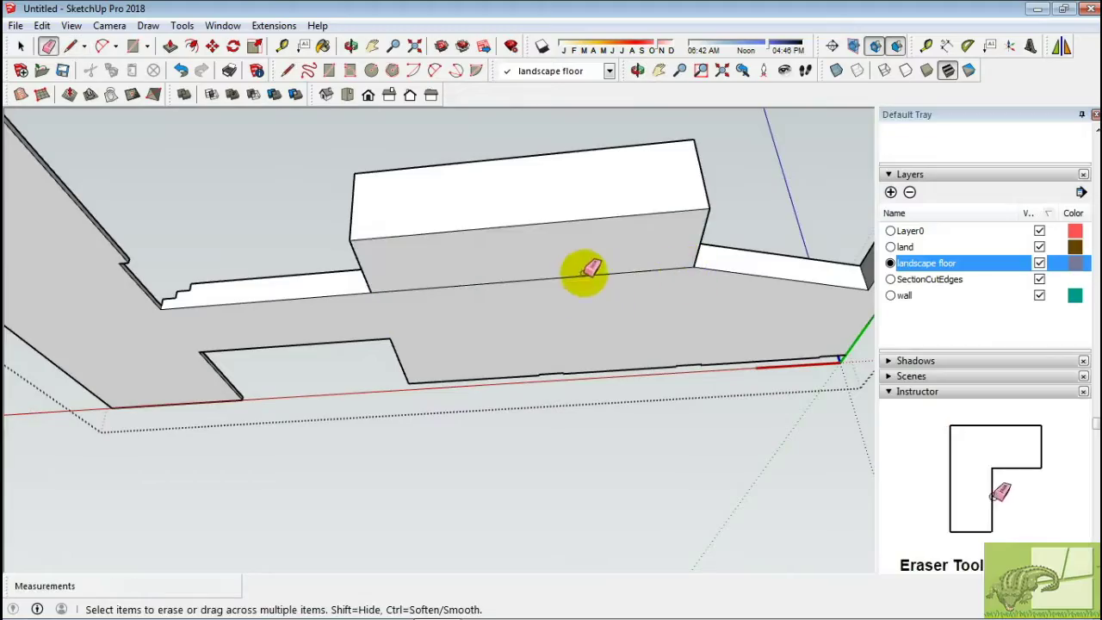
{"action": "mouse_move", "coordinate": [347, 275]}
{"action": "middle_mouse_down"}
{"action": "mouse_move", "coordinate": [344, 425]}
{"action": "mouse_move", "coordinate": [468, 369]}
{"action": "mouse_move", "coordinate": [460, 327]}
{"action": "mouse_move", "coordinate": [174, 313]}
{"action": "mouse_move", "coordinate": [333, 247]}
{"action": "mouse_move", "coordinate": [522, 315]}
{"action": "mouse_move", "coordinate": [423, 344]}
{"action": "mouse_move", "coordinate": [343, 318]}
{"action": "mouse_move", "coordinate": [775, 339]}
{"action": "mouse_move", "coordinate": [771, 142]}
{"action": "middle_mouse_up"}
{"action": "key", "text": "space"}
{"action": "left_click", "coordinate": [174, 312]}
{"action": "scroll", "coordinate": [343, 318], "scroll_direction": "down", "scroll_amount": 3}
{"action": "middle_click_drag", "start_coordinate": [502, 405], "coordinate": [615, 380]}
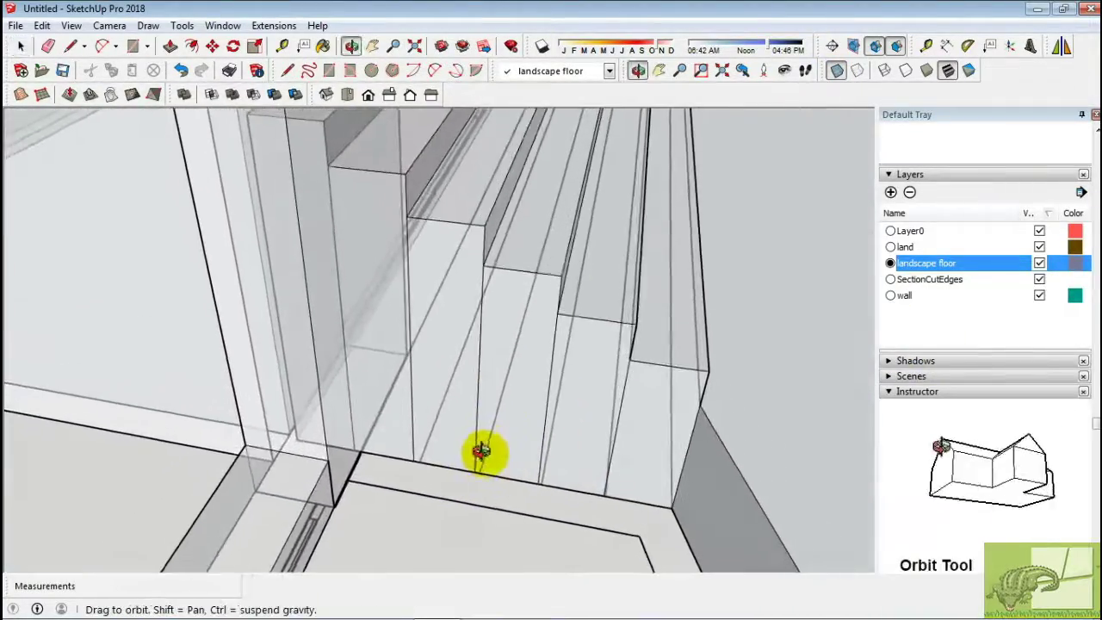
{"action": "middle_click_drag", "start_coordinate": [481, 451], "coordinate": [514, 398]}
{"action": "scroll", "coordinate": [514, 398], "scroll_direction": "down", "scroll_amount": 3}
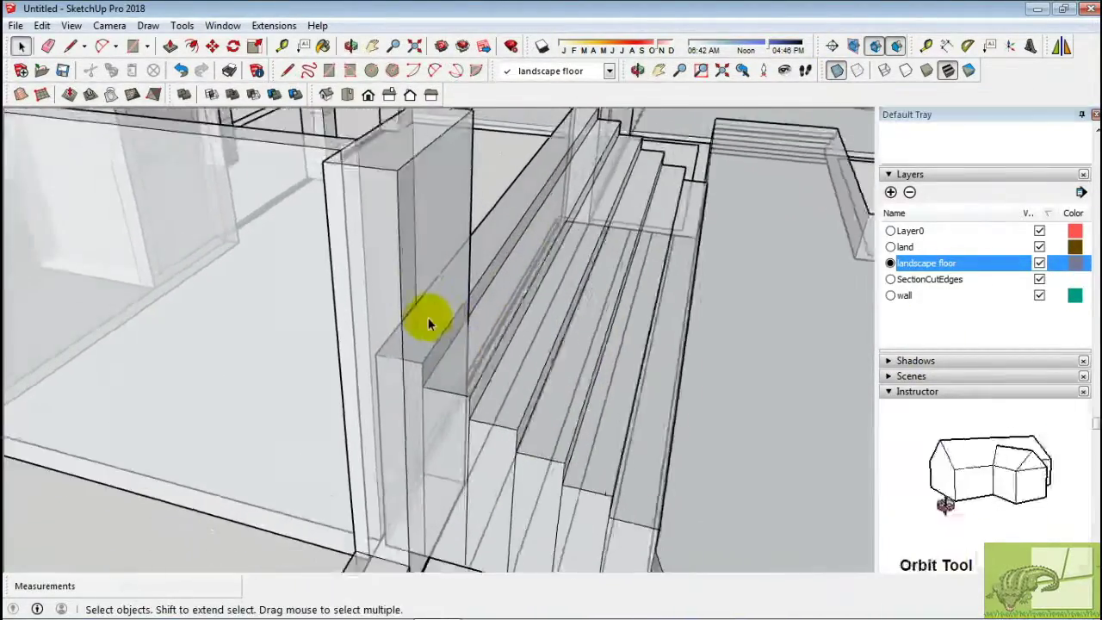
{"action": "mouse_move", "coordinate": [428, 323]}
{"action": "middle_mouse_down"}
{"action": "mouse_move", "coordinate": [523, 315]}
{"action": "mouse_move", "coordinate": [423, 305]}
{"action": "mouse_move", "coordinate": [561, 287]}
{"action": "mouse_move", "coordinate": [558, 271]}
{"action": "mouse_move", "coordinate": [321, 321]}
{"action": "middle_mouse_up"}
{"action": "scroll", "coordinate": [478, 339], "scroll_direction": "up", "scroll_amount": 3}
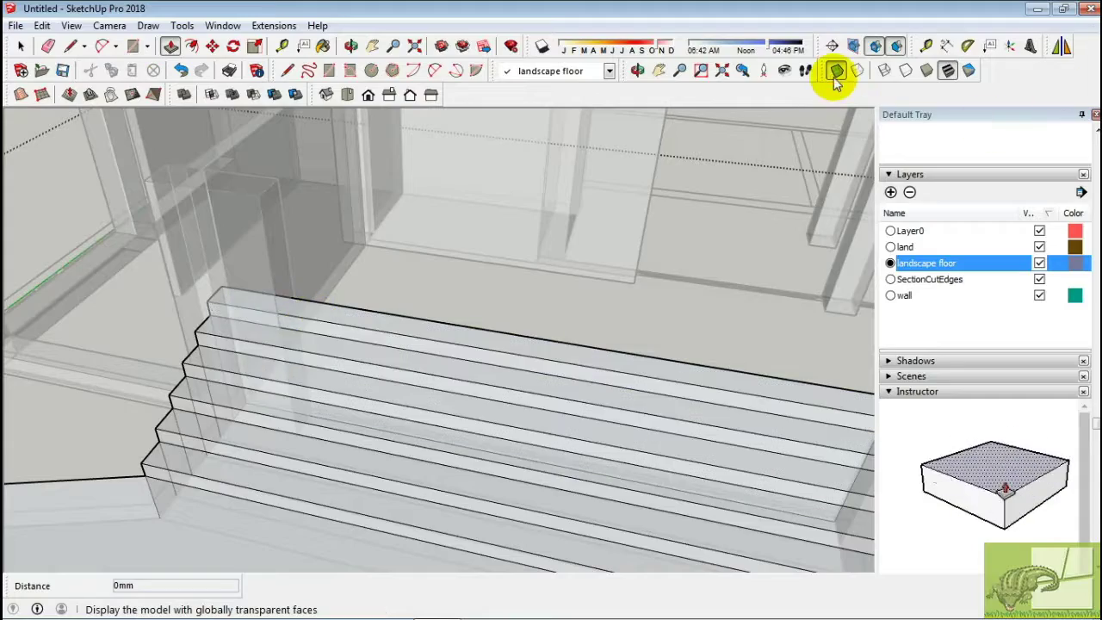
Push the top stair tread down 175 mm.
{"action": "left_click", "coordinate": [372, 355]}
{"action": "scroll", "coordinate": [320, 352], "scroll_direction": "up", "scroll_amount": 2}
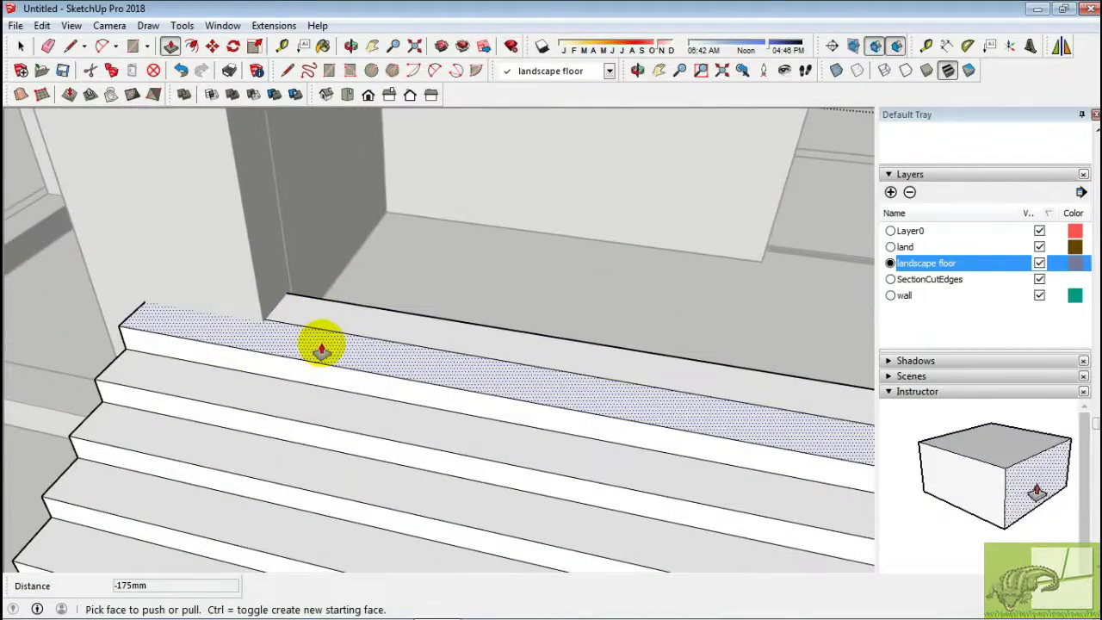
{"action": "key", "text": "e"}
{"action": "mouse_move", "coordinate": [344, 320]}
{"action": "middle_mouse_down"}
{"action": "mouse_move", "coordinate": [295, 357]}
{"action": "mouse_move", "coordinate": [277, 256]}
{"action": "mouse_move", "coordinate": [246, 253]}
{"action": "mouse_move", "coordinate": [457, 256]}
{"action": "mouse_move", "coordinate": [393, 353]}
{"action": "mouse_move", "coordinate": [248, 235]}
{"action": "mouse_move", "coordinate": [394, 374]}
{"action": "mouse_move", "coordinate": [551, 370]}
{"action": "mouse_move", "coordinate": [401, 382]}
{"action": "mouse_move", "coordinate": [468, 366]}
{"action": "middle_mouse_up"}
{"action": "key", "text": "space"}
Draw a small rectangle on the landing beside the stairs and push/pull it down.
{"action": "key", "text": "r"}
{"action": "left_click", "coordinate": [430, 364]}
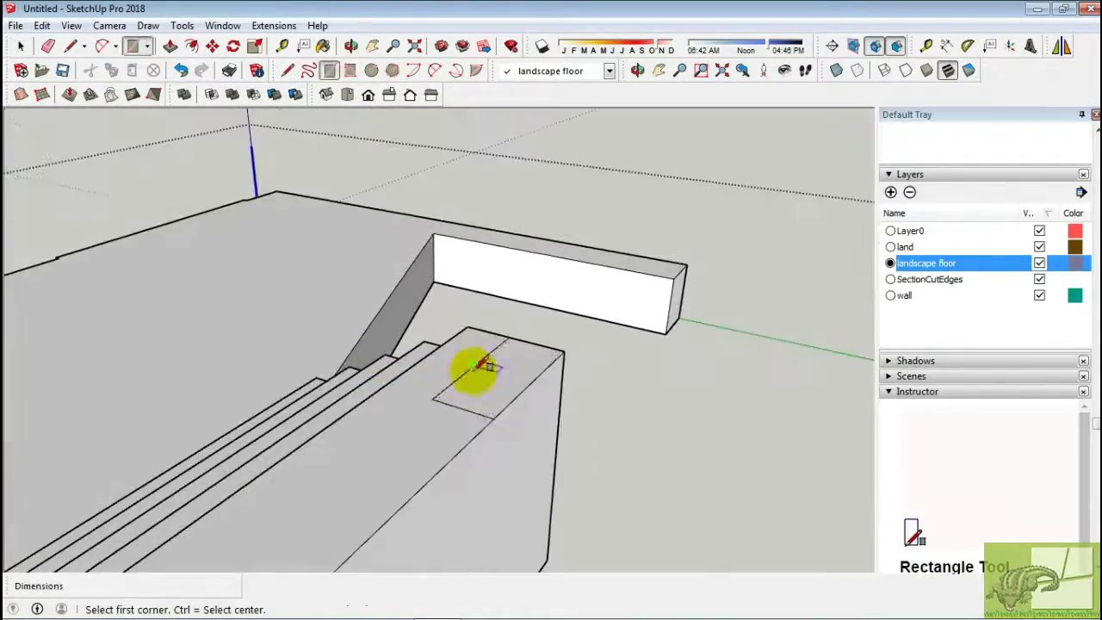
{"action": "key", "text": "p"}
{"action": "left_click", "coordinate": [483, 465]}
{"action": "scroll", "coordinate": [388, 407], "scroll_direction": "down", "scroll_amount": 5}
{"action": "mouse_move", "coordinate": [387, 381]}
{"action": "middle_mouse_down"}
{"action": "mouse_move", "coordinate": [546, 430]}
{"action": "mouse_move", "coordinate": [529, 382]}
{"action": "mouse_move", "coordinate": [699, 373]}
{"action": "mouse_move", "coordinate": [553, 382]}
{"action": "middle_mouse_up"}
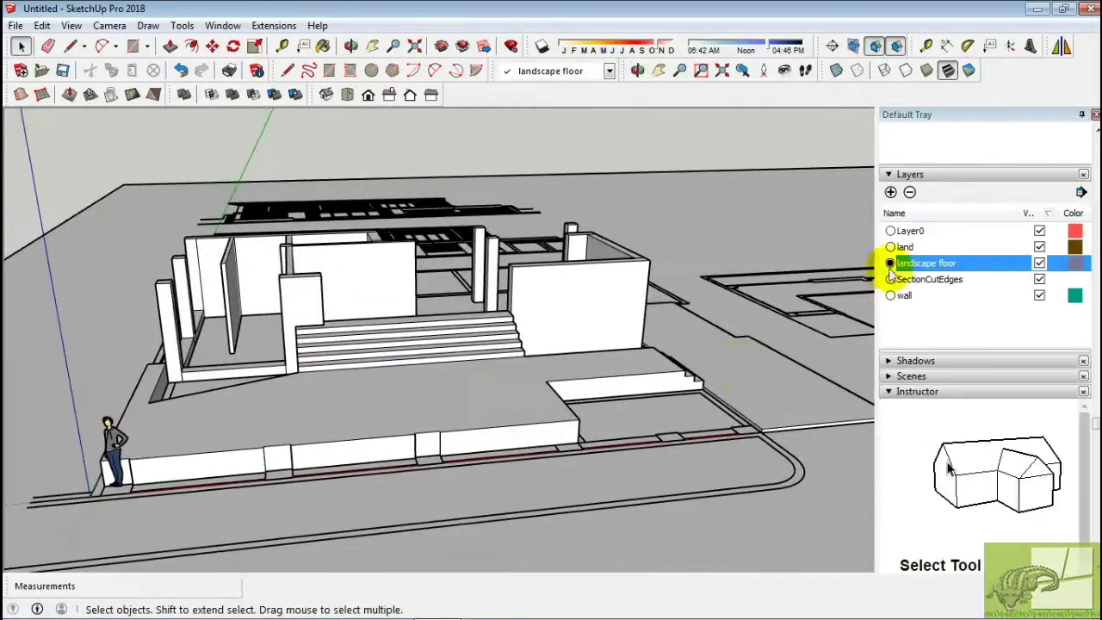
Zoom and orbit to the wall corner beside the front steps.
{"action": "middle_click_drag", "start_coordinate": [734, 348], "coordinate": [455, 423]}
{"action": "scroll", "coordinate": [504, 517], "scroll_direction": "up", "scroll_amount": 5}
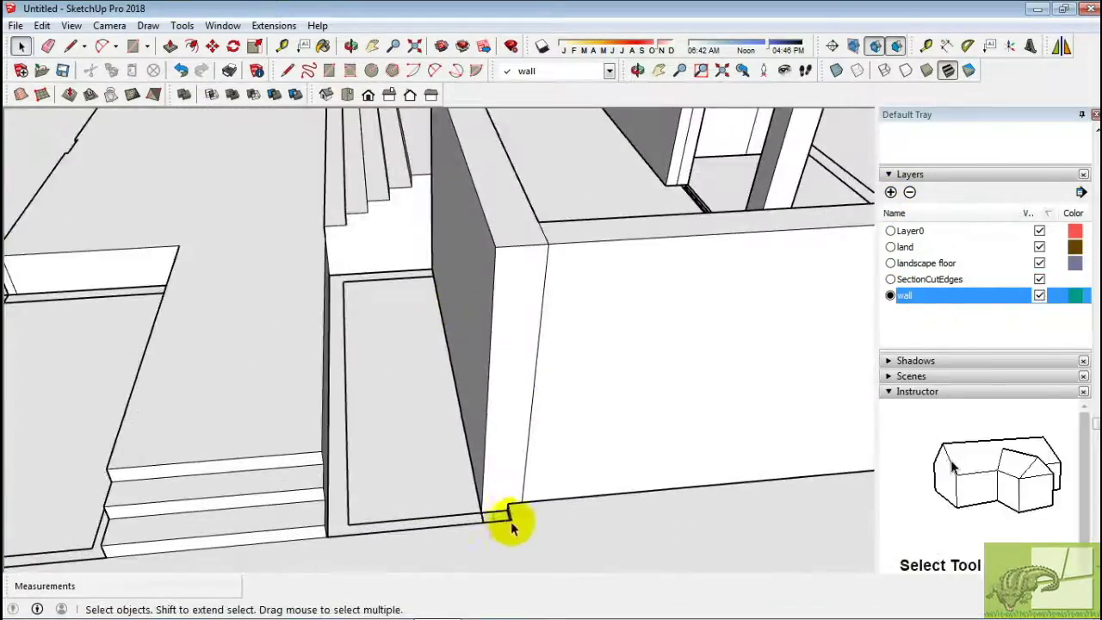
{"action": "key", "text": "r"}
{"action": "scroll", "coordinate": [492, 509], "scroll_direction": "up", "scroll_amount": 2}
{"action": "key", "text": "space"}
{"action": "scroll", "coordinate": [502, 464], "scroll_direction": "up", "scroll_amount": 2}
{"action": "scroll", "coordinate": [485, 443], "scroll_direction": "up", "scroll_amount": 2}
{"action": "scroll", "coordinate": [485, 442], "scroll_direction": "down", "scroll_amount": 1}
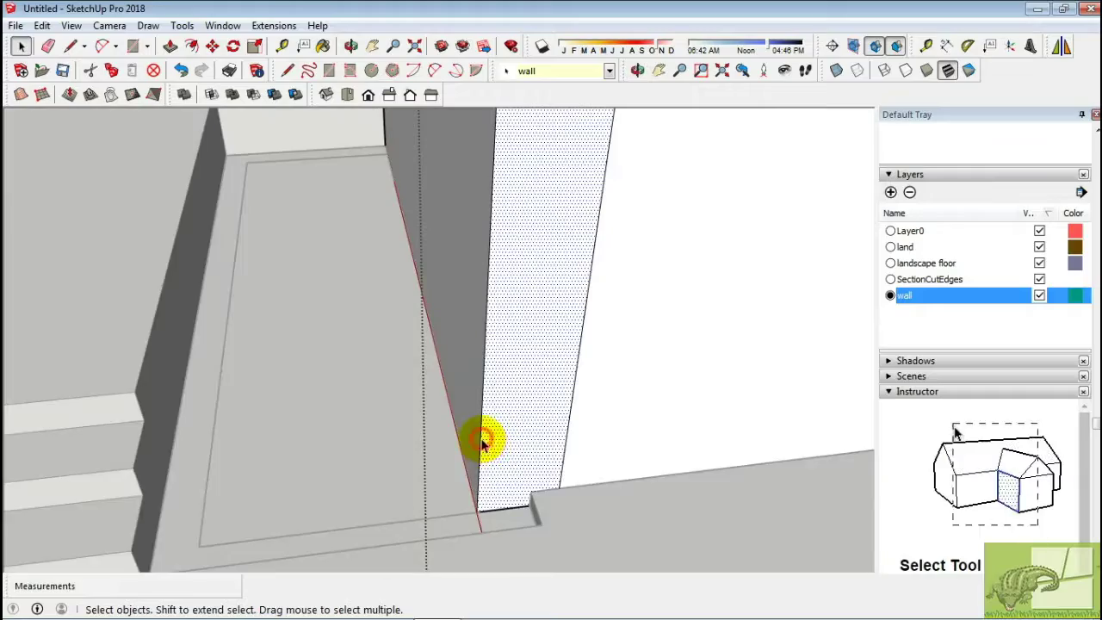
{"action": "key", "text": "m"}
{"action": "scroll", "coordinate": [516, 524], "scroll_direction": "up", "scroll_amount": 1}
{"action": "key", "text": "p"}
{"action": "scroll", "coordinate": [529, 516], "scroll_direction": "down", "scroll_amount": 2}
{"action": "scroll", "coordinate": [580, 519], "scroll_direction": "down", "scroll_amount": 2}
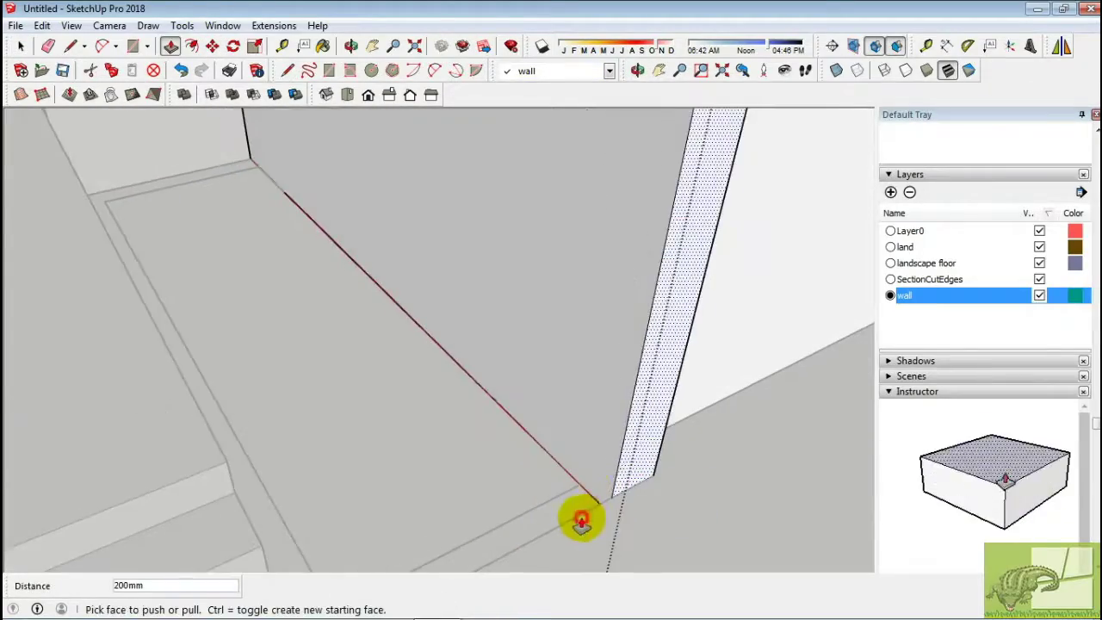
{"action": "key", "text": "space"}
{"action": "scroll", "coordinate": [591, 485], "scroll_direction": "down", "scroll_amount": 2}
{"action": "scroll", "coordinate": [560, 467], "scroll_direction": "down", "scroll_amount": 3}
{"action": "middle_click_drag", "start_coordinate": [559, 467], "coordinate": [320, 468]}
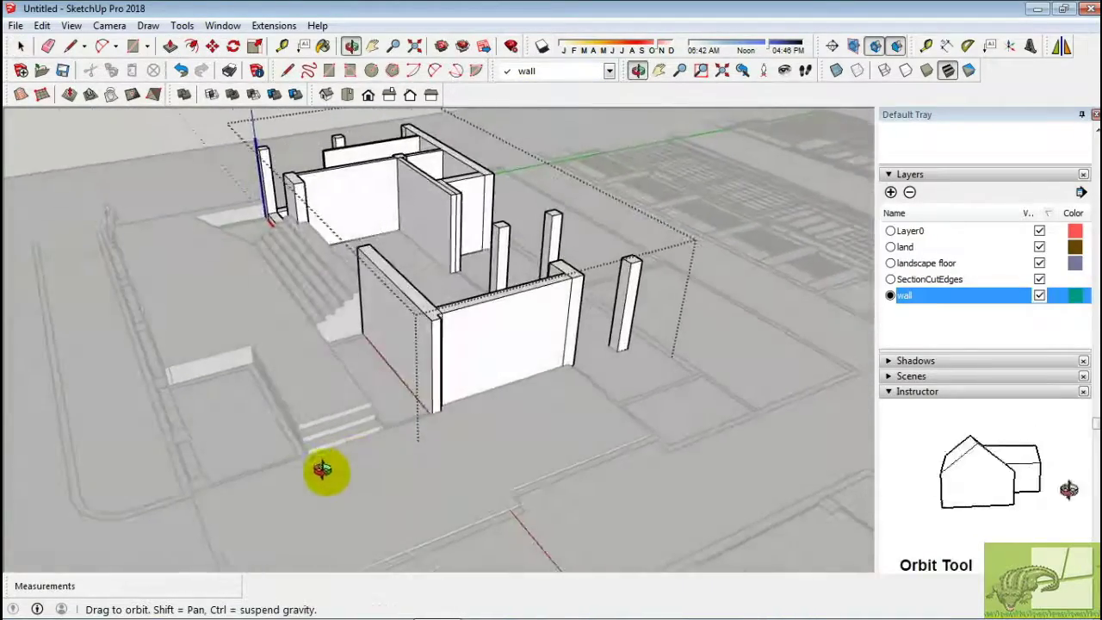
{"action": "scroll", "coordinate": [405, 425], "scroll_direction": "up", "scroll_amount": 5}
Draw the planter box outline at the wall corner and select its thin wall strip.
{"action": "key", "text": "r"}
{"action": "scroll", "coordinate": [343, 361], "scroll_direction": "up", "scroll_amount": 2}
{"action": "scroll", "coordinate": [366, 226], "scroll_direction": "up", "scroll_amount": 2}
{"action": "left_click", "coordinate": [296, 229]}
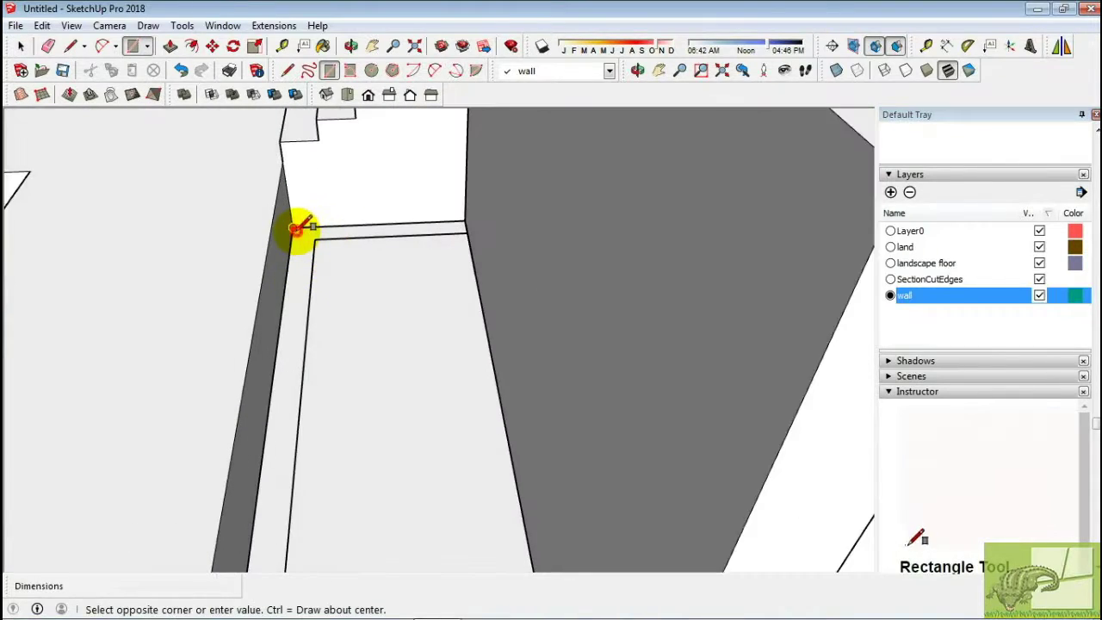
{"action": "mouse_move", "coordinate": [296, 229]}
{"action": "middle_mouse_down"}
{"action": "mouse_move", "coordinate": [451, 468]}
{"action": "mouse_move", "coordinate": [525, 461]}
{"action": "mouse_move", "coordinate": [544, 436]}
{"action": "mouse_move", "coordinate": [492, 440]}
{"action": "middle_mouse_up"}
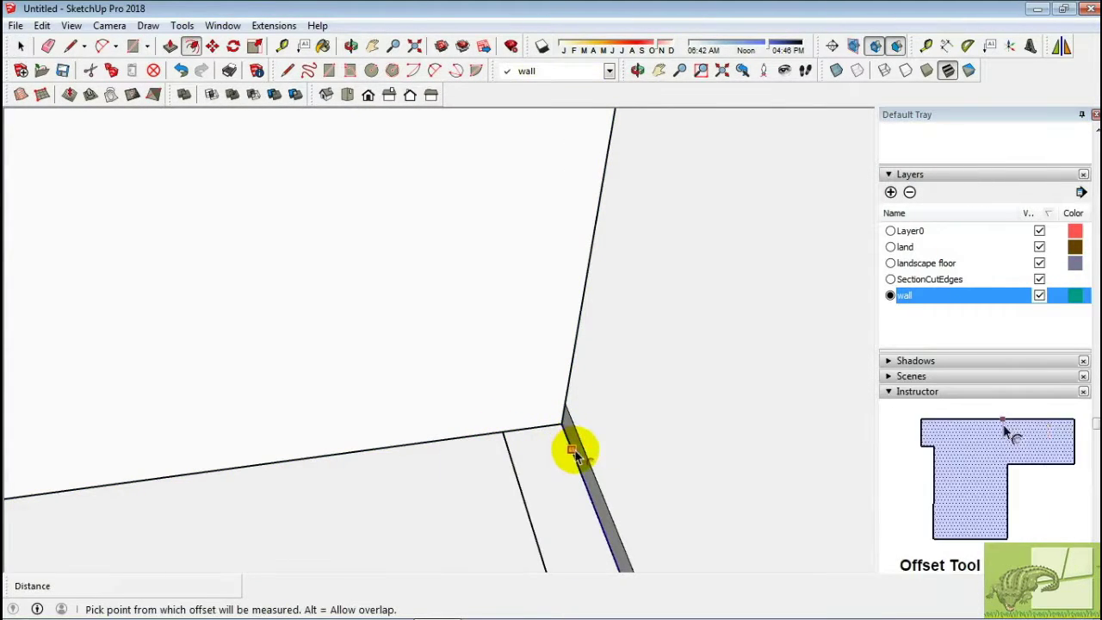
{"action": "middle_click_drag", "start_coordinate": [597, 427], "coordinate": [115, 370], "text": "shift"}
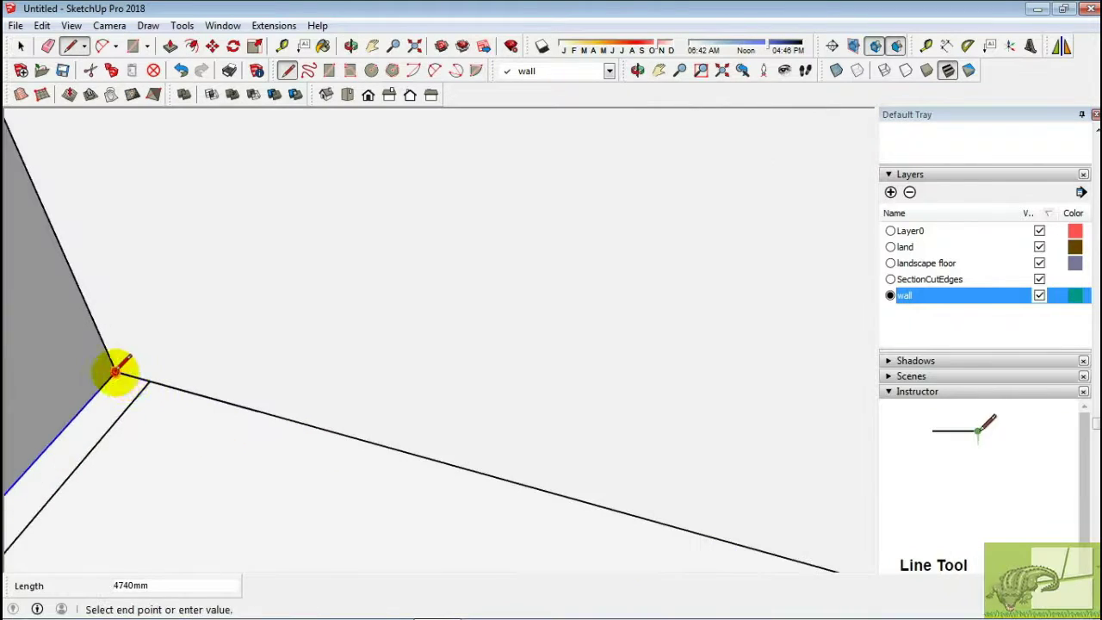
{"action": "left_click", "coordinate": [147, 382]}
{"action": "key", "text": "space"}
{"action": "mouse_move", "coordinate": [160, 433]}
{"action": "middle_mouse_down"}
{"action": "mouse_move", "coordinate": [116, 388]}
{"action": "mouse_move", "coordinate": [229, 382]}
{"action": "middle_mouse_up"}
{"action": "left_click", "coordinate": [115, 388]}
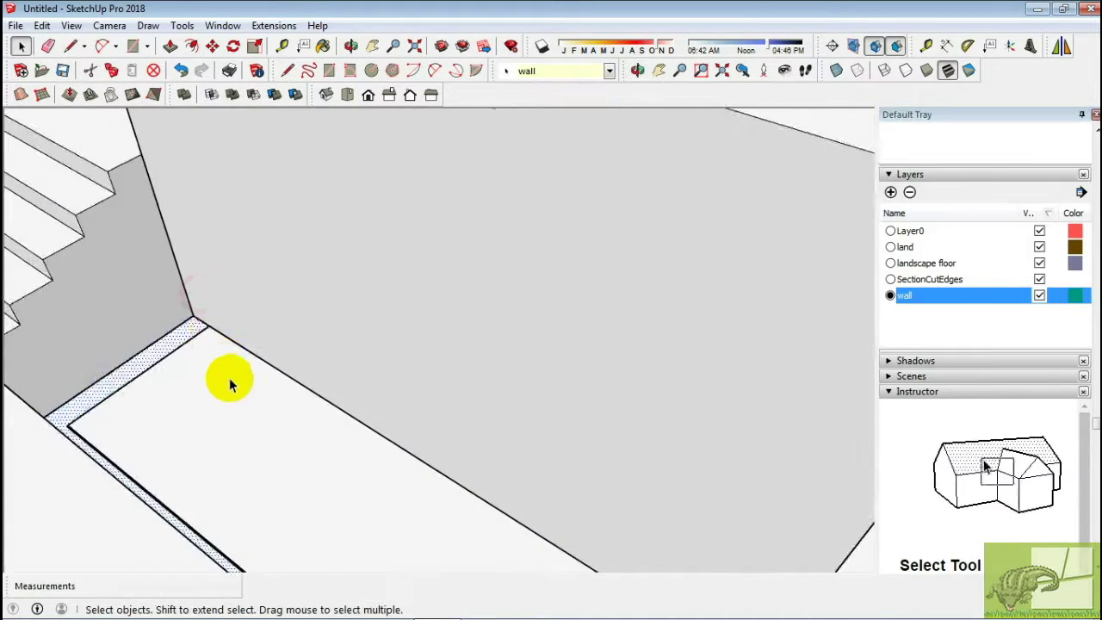
{"action": "mouse_move", "coordinate": [168, 322]}
{"action": "middle_mouse_down"}
{"action": "mouse_move", "coordinate": [185, 442]}
{"action": "mouse_move", "coordinate": [152, 443]}
{"action": "mouse_move", "coordinate": [153, 388]}
{"action": "mouse_move", "coordinate": [210, 352]}
{"action": "mouse_move", "coordinate": [256, 278]}
{"action": "mouse_move", "coordinate": [394, 296]}
{"action": "mouse_move", "coordinate": [507, 387]}
{"action": "mouse_move", "coordinate": [470, 406]}
{"action": "middle_mouse_up"}
{"action": "key", "text": "space"}
Draw the first planter outline rectangle at the wall corner beside the front stairs.
{"action": "middle_click_drag", "start_coordinate": [539, 258], "coordinate": [442, 450]}
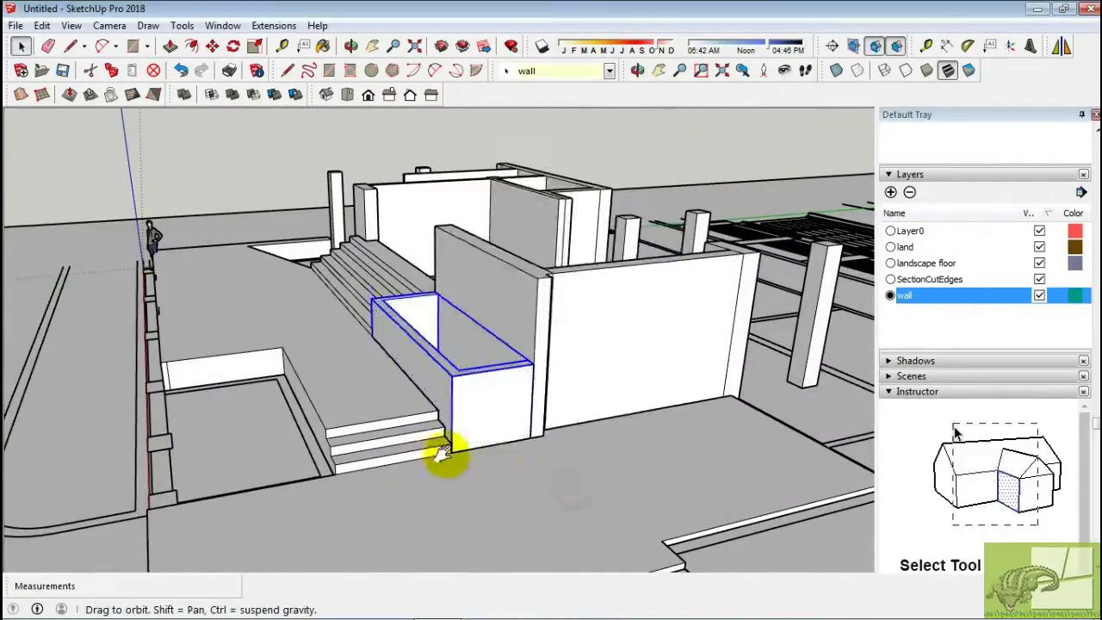
{"action": "scroll", "coordinate": [271, 370], "scroll_direction": "up", "scroll_amount": 3}
{"action": "scroll", "coordinate": [345, 304], "scroll_direction": "up", "scroll_amount": 3}
{"action": "key", "text": "e"}
{"action": "key", "text": "space"}
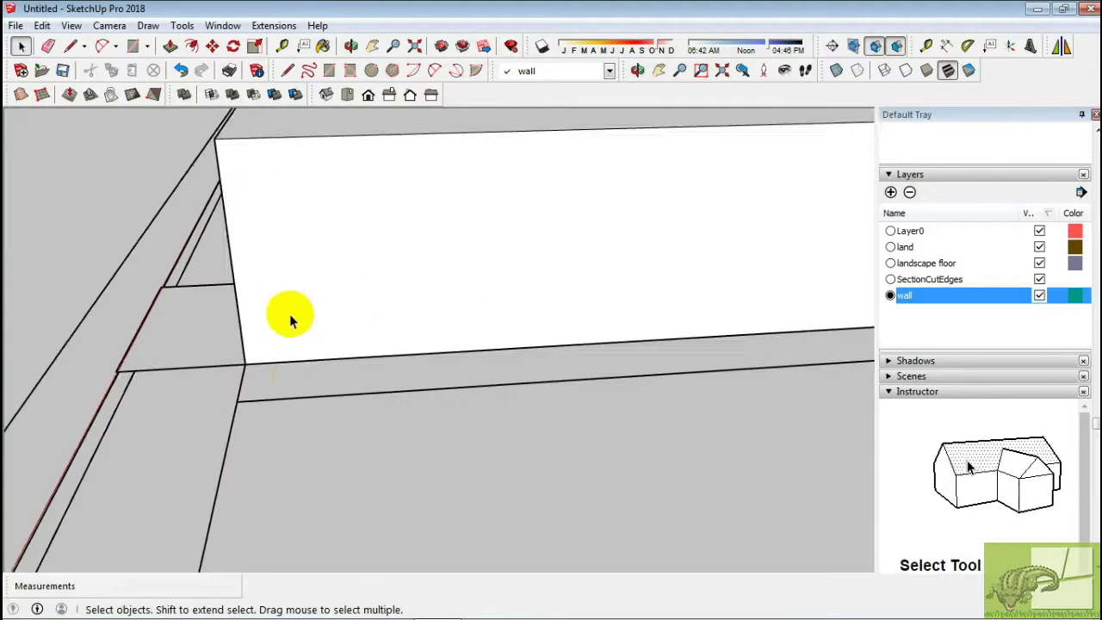
{"action": "left_click", "coordinate": [249, 365]}
{"action": "scroll", "coordinate": [254, 375], "scroll_direction": "down", "scroll_amount": 3}
{"action": "left_click", "coordinate": [278, 394]}
{"action": "scroll", "coordinate": [274, 447], "scroll_direction": "up", "scroll_amount": 1}
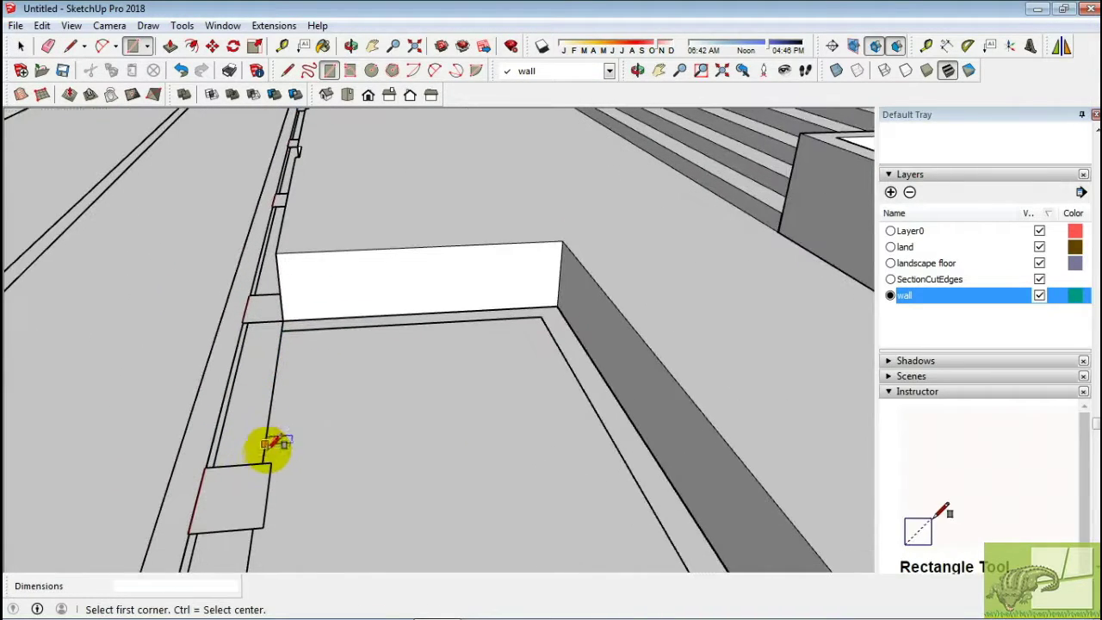
{"action": "left_click", "coordinate": [541, 316]}
Draw a second rectangle at the wall corner and select the new face.
{"action": "middle_click_drag", "start_coordinate": [541, 316], "coordinate": [457, 354]}
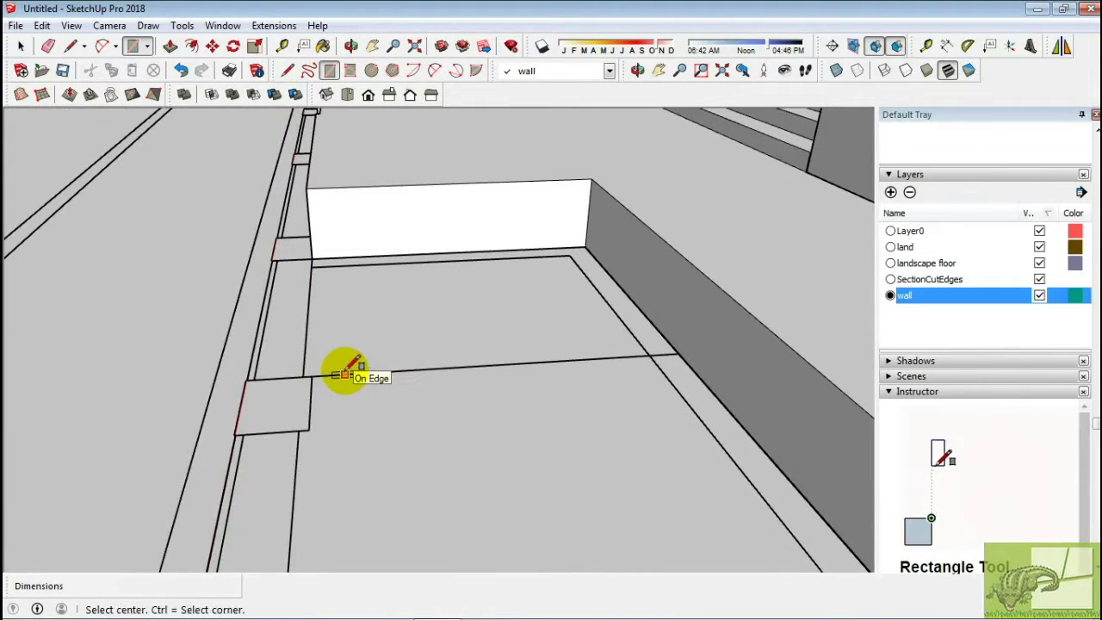
{"action": "scroll", "coordinate": [315, 253], "scroll_direction": "up", "scroll_amount": 2}
{"action": "left_click", "coordinate": [315, 253]}
{"action": "scroll", "coordinate": [344, 296], "scroll_direction": "down", "scroll_amount": 2}
{"action": "middle_click_drag", "start_coordinate": [345, 296], "coordinate": [660, 246]}
{"action": "left_click", "coordinate": [655, 282]}
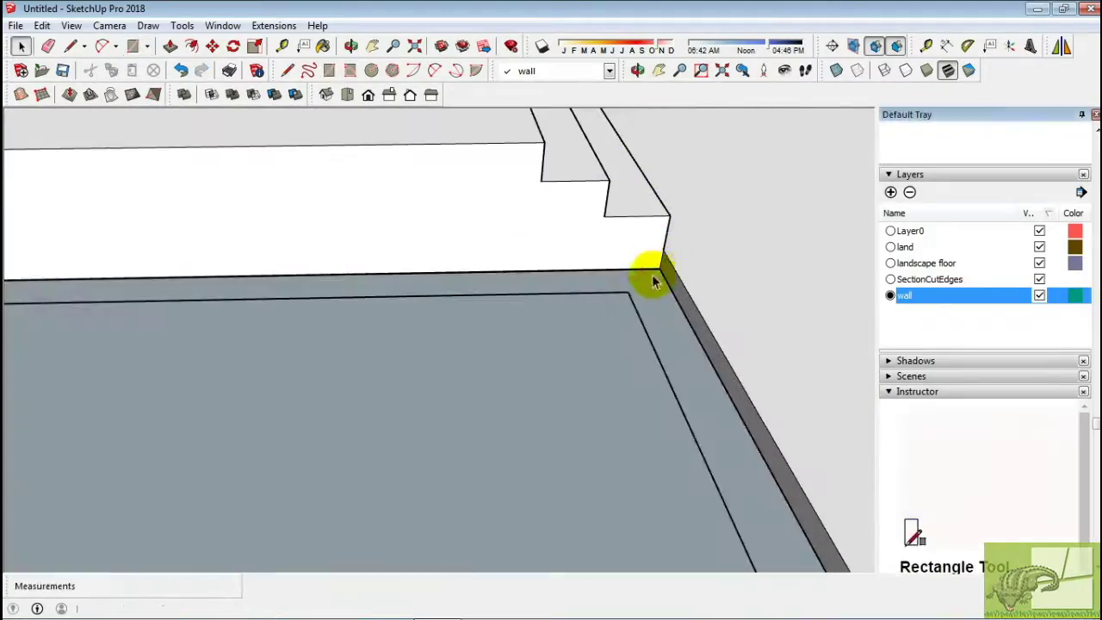
{"action": "key", "text": "space"}
{"action": "scroll", "coordinate": [517, 362], "scroll_direction": "down", "scroll_amount": 3}
{"action": "middle_click_drag", "start_coordinate": [381, 436], "coordinate": [54, 411]}
{"action": "left_click", "coordinate": [55, 411]}
Draw a rectangle on the floor beside the stairs for the planter base.
{"action": "middle_click_drag", "start_coordinate": [184, 263], "coordinate": [222, 226]}
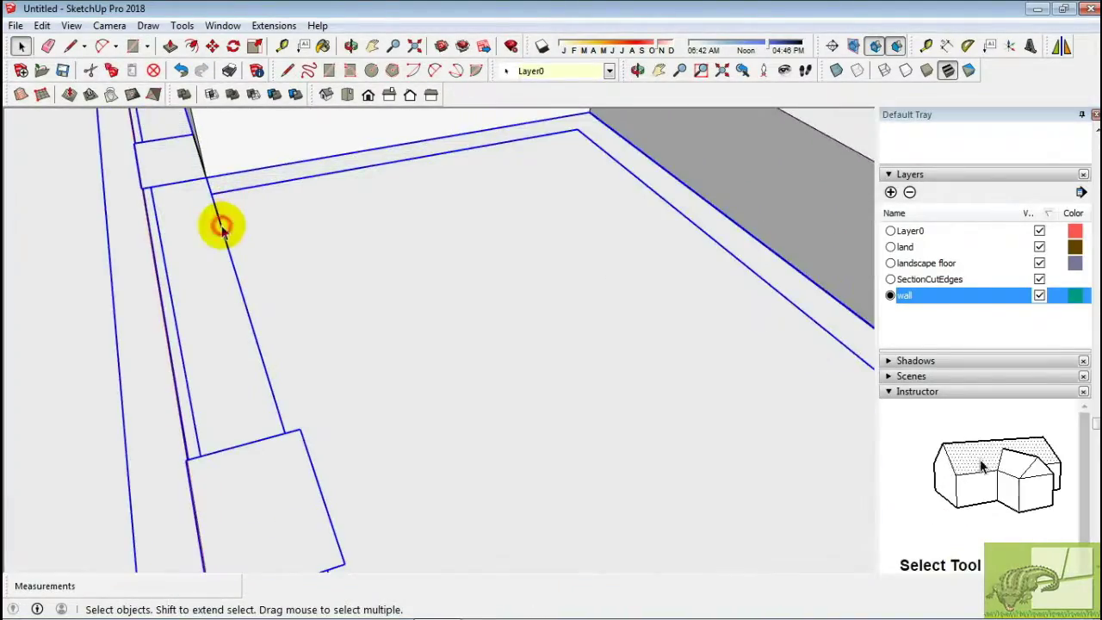
{"action": "scroll", "coordinate": [393, 214], "scroll_direction": "down", "scroll_amount": 5}
{"action": "middle_click_drag", "start_coordinate": [393, 216], "coordinate": [425, 259]}
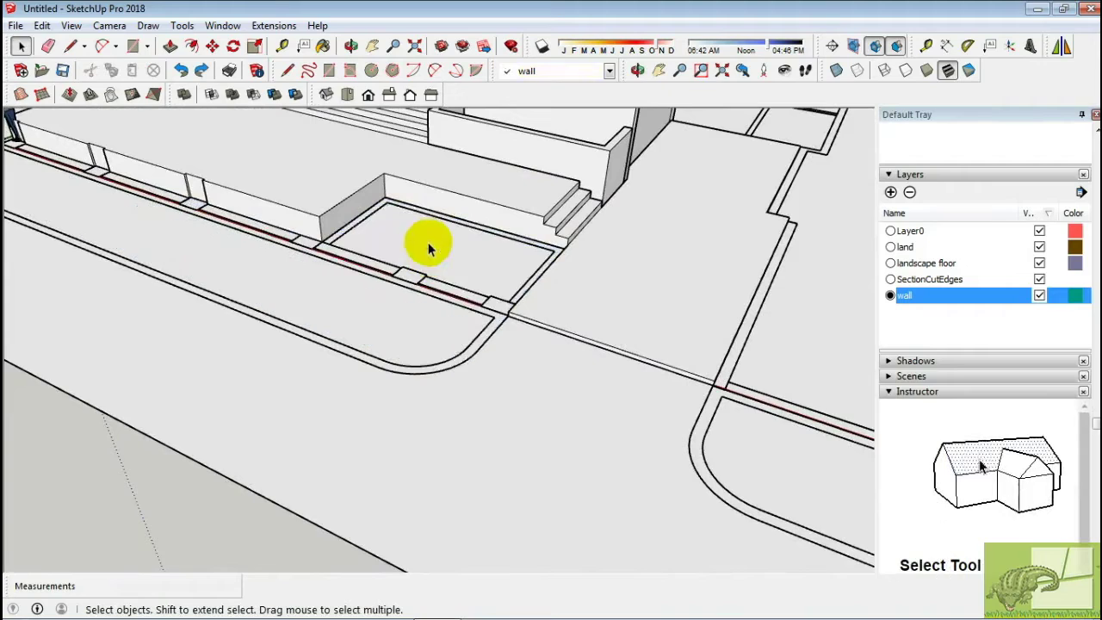
{"action": "scroll", "coordinate": [428, 248], "scroll_direction": "up", "scroll_amount": 2}
{"action": "key", "text": "r"}
{"action": "scroll", "coordinate": [197, 248], "scroll_direction": "up", "scroll_amount": 3}
{"action": "scroll", "coordinate": [172, 264], "scroll_direction": "down", "scroll_amount": 3}
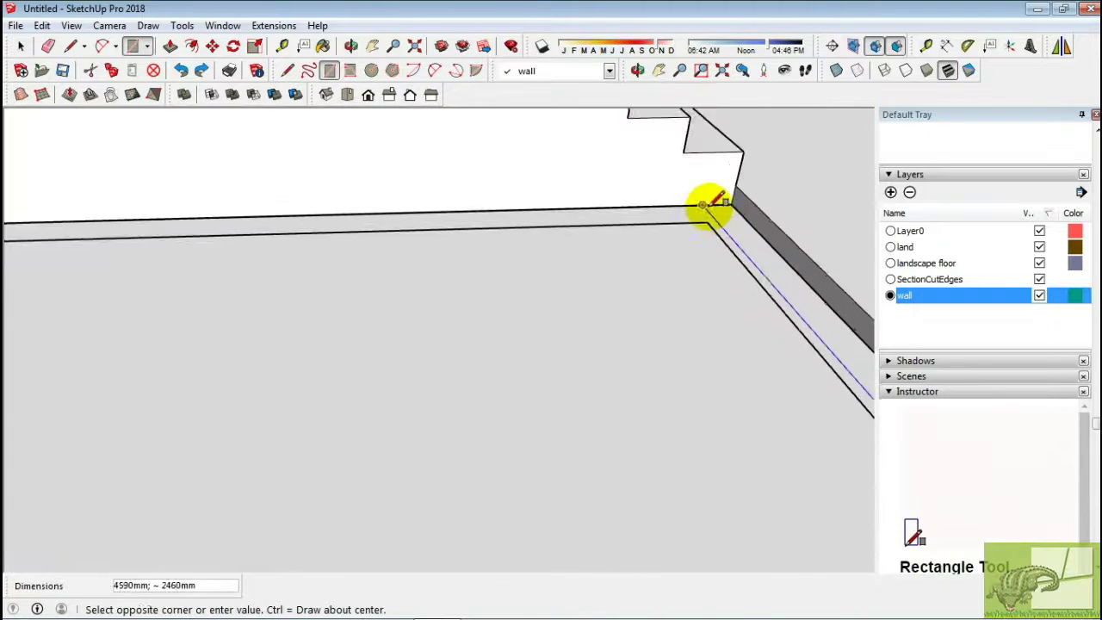
{"action": "left_click", "coordinate": [732, 209]}
{"action": "key", "text": "space"}
{"action": "scroll", "coordinate": [733, 210], "scroll_direction": "down", "scroll_amount": 2}
Clear the selection and draw edge lines along the floor edge near the right wall.
{"action": "key", "text": "ctrl+t"}
{"action": "scroll", "coordinate": [244, 316], "scroll_direction": "up", "scroll_amount": 2}
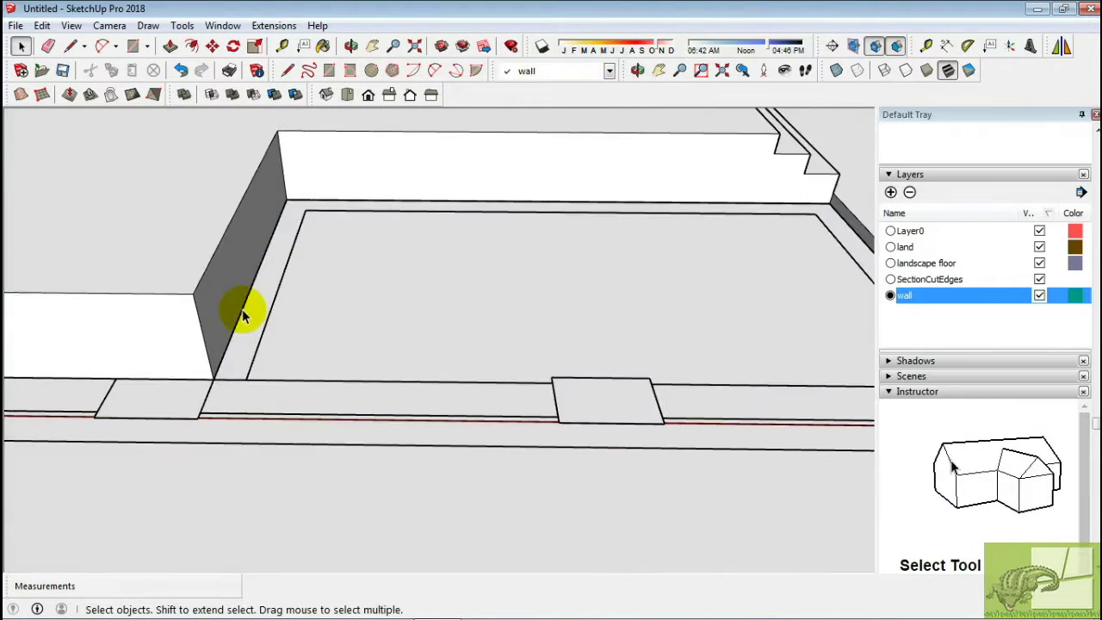
{"action": "scroll", "coordinate": [244, 316], "scroll_direction": "up", "scroll_amount": 2}
{"action": "key", "text": "f"}
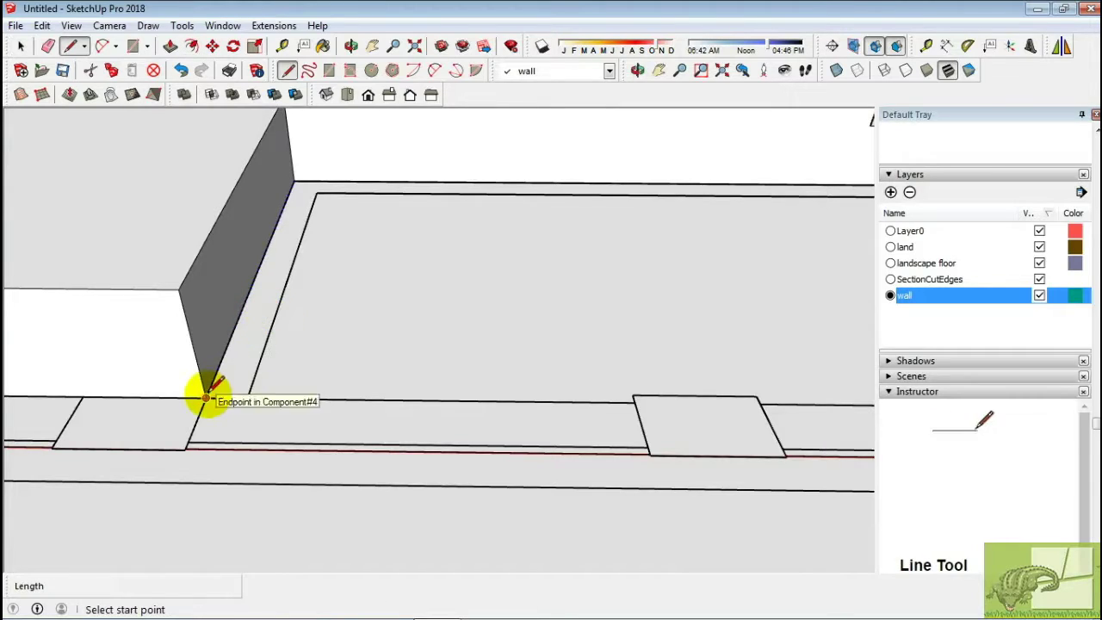
{"action": "left_click", "coordinate": [247, 397]}
{"action": "scroll", "coordinate": [837, 389], "scroll_direction": "down", "scroll_amount": 3}
{"action": "scroll", "coordinate": [810, 387], "scroll_direction": "up", "scroll_amount": 3}
{"action": "left_click", "coordinate": [776, 390]}
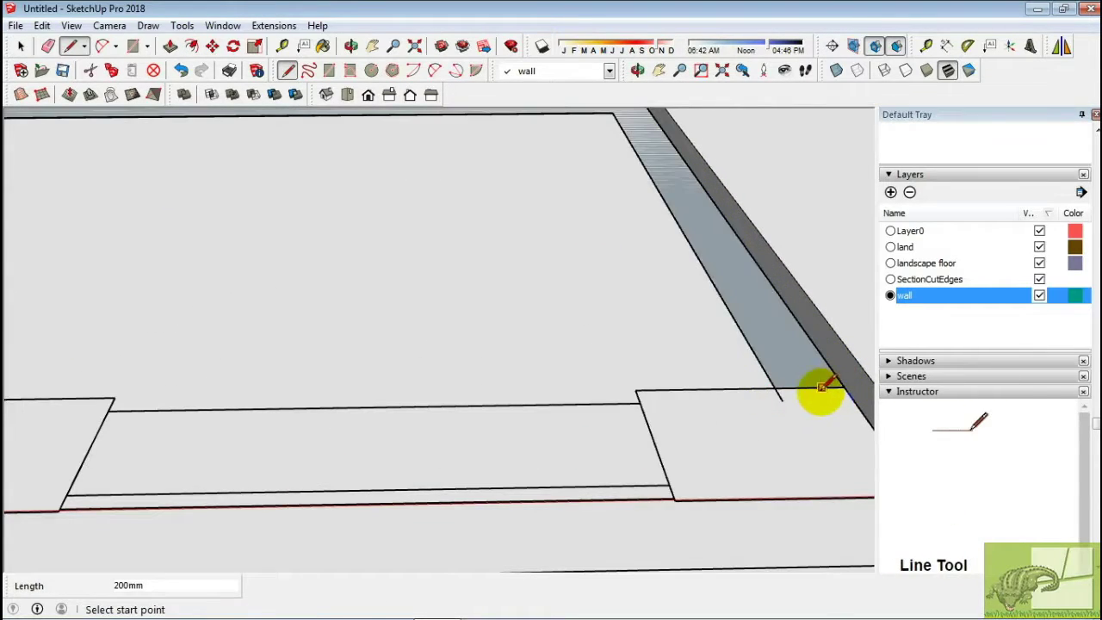
Push/Pull the planter walls up and start making the box a component.
{"action": "key", "text": "p"}
{"action": "scroll", "coordinate": [831, 414], "scroll_direction": "down", "scroll_amount": 3}
{"action": "mouse_move", "coordinate": [800, 357]}
{"action": "middle_mouse_down"}
{"action": "mouse_move", "coordinate": [659, 283]}
{"action": "mouse_move", "coordinate": [315, 315]}
{"action": "mouse_move", "coordinate": [376, 324]}
{"action": "middle_mouse_up"}
{"action": "scroll", "coordinate": [707, 288], "scroll_direction": "up", "scroll_amount": 3}
{"action": "scroll", "coordinate": [323, 313], "scroll_direction": "down", "scroll_amount": 2}
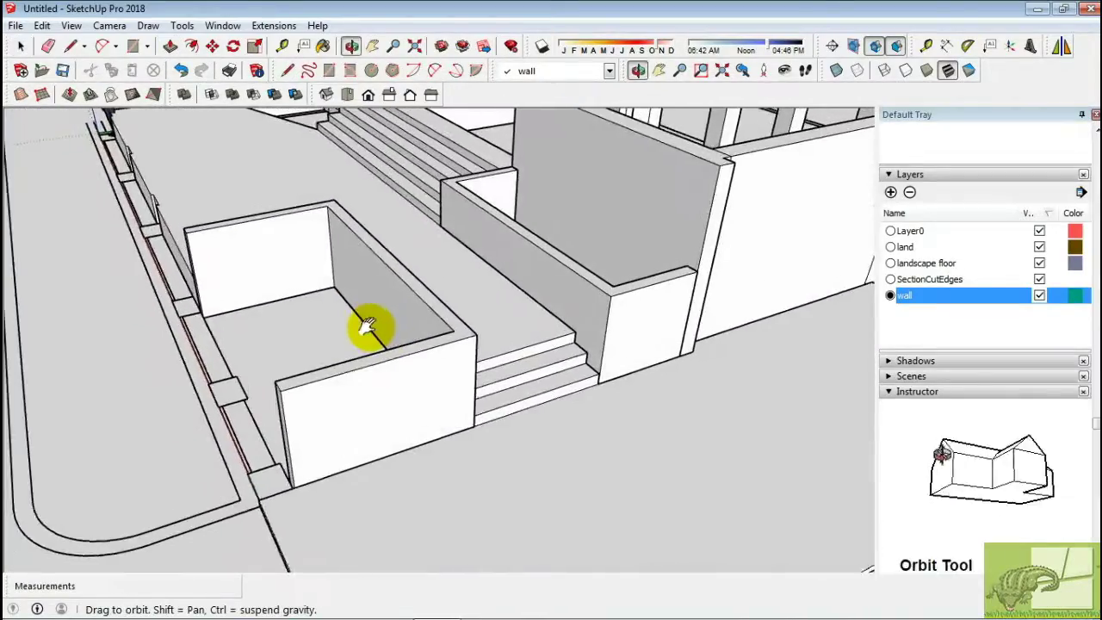
{"action": "left_click", "coordinate": [474, 439]}
Confirm the planter box as a single component.
{"action": "left_click", "coordinate": [574, 418]}
{"action": "scroll", "coordinate": [561, 451], "scroll_direction": "down", "scroll_amount": 3}
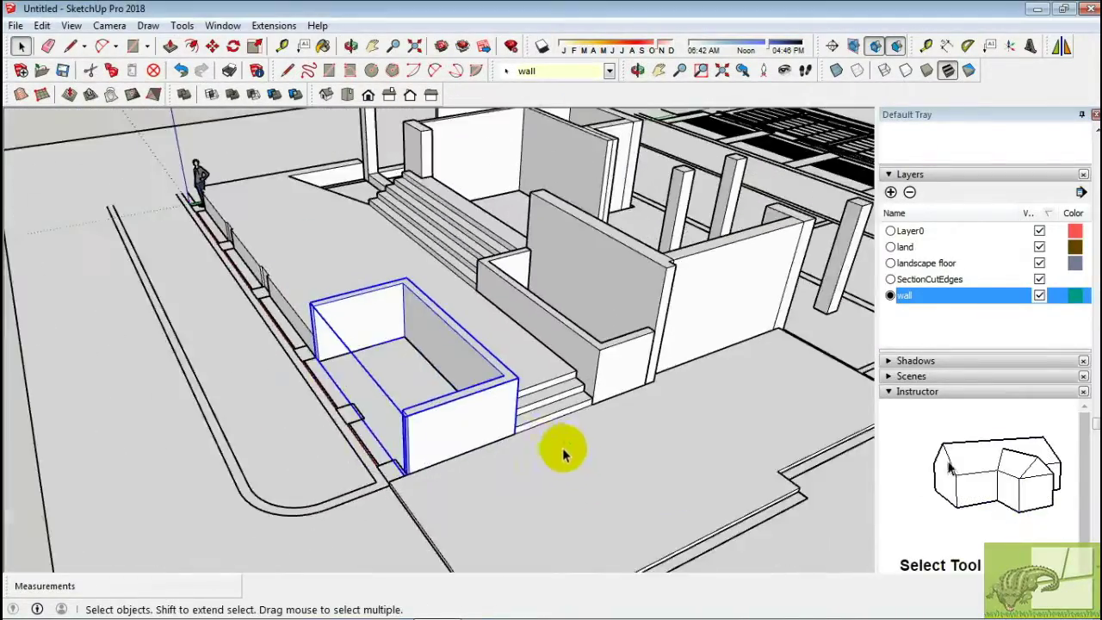
{"action": "mouse_move", "coordinate": [561, 451]}
{"action": "middle_mouse_down"}
{"action": "mouse_move", "coordinate": [468, 320]}
{"action": "mouse_move", "coordinate": [350, 379]}
{"action": "middle_mouse_up"}
Trace the stair-side wall outline with lines from the wall corner.
{"action": "key", "text": "l"}
{"action": "scroll", "coordinate": [342, 297], "scroll_direction": "up", "scroll_amount": 3}
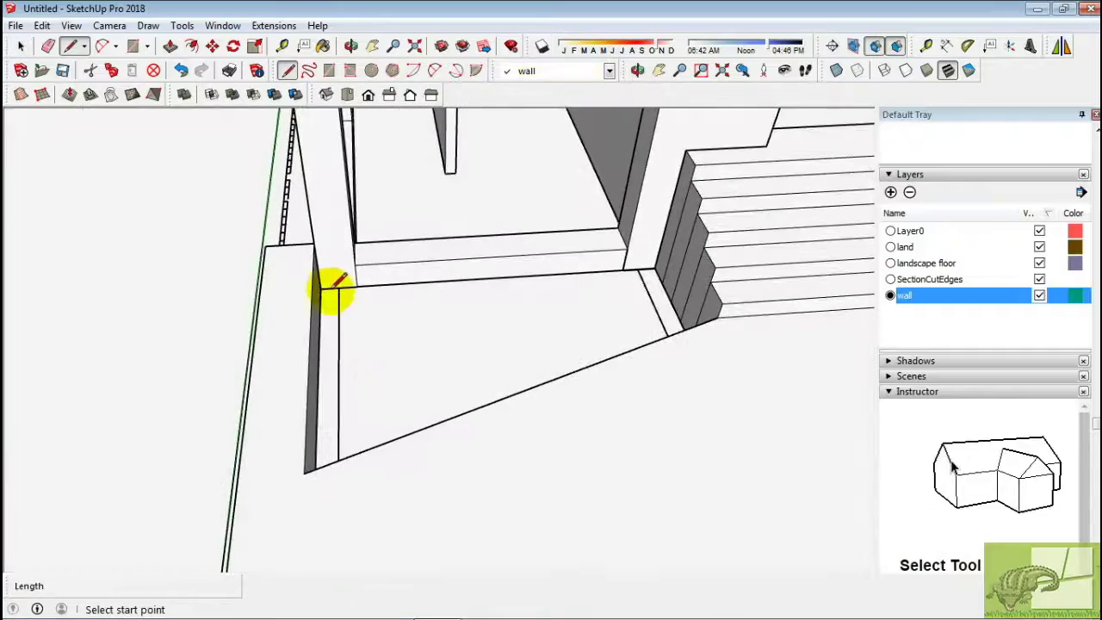
{"action": "middle_click_drag", "start_coordinate": [332, 288], "coordinate": [25, 324]}
{"action": "left_click", "coordinate": [129, 278]}
{"action": "mouse_move", "coordinate": [128, 278]}
{"action": "middle_mouse_down"}
{"action": "mouse_move", "coordinate": [415, 356]}
{"action": "mouse_move", "coordinate": [682, 307]}
{"action": "middle_mouse_up"}
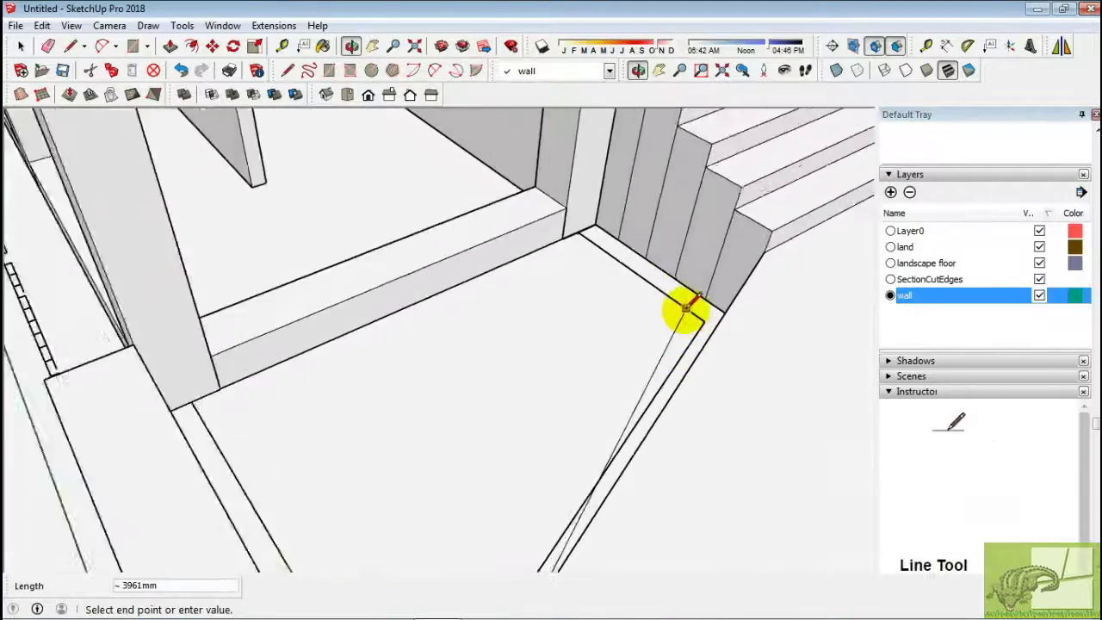
{"action": "scroll", "coordinate": [753, 234], "scroll_direction": "up", "scroll_amount": 2}
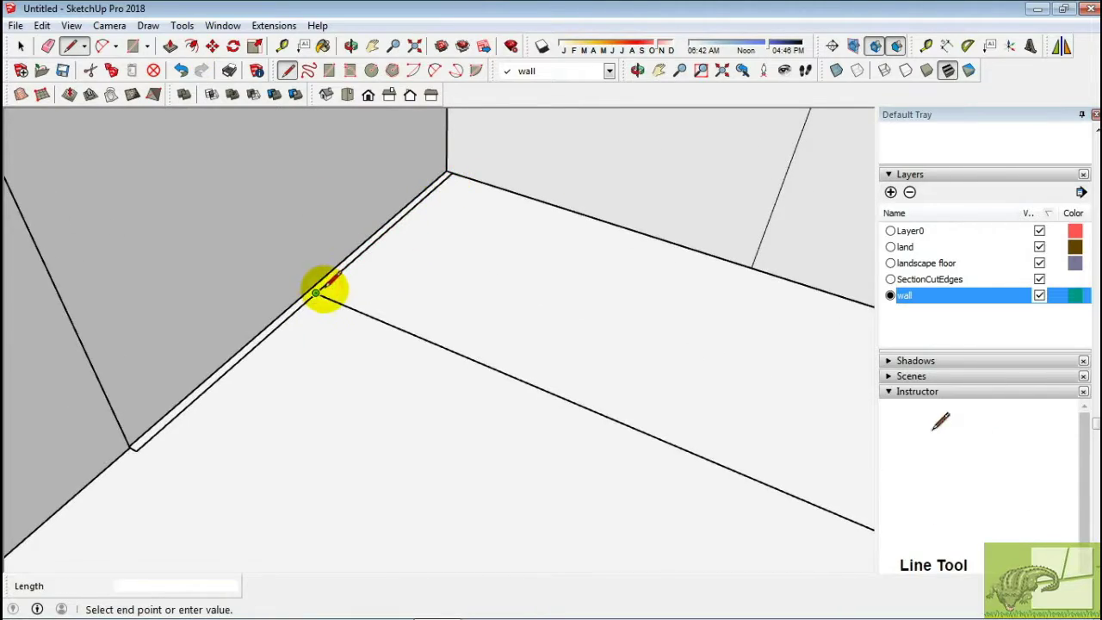
{"action": "scroll", "coordinate": [326, 287], "scroll_direction": "down", "scroll_amount": 3}
Inspect the new stair-side wall component beside the stairs.
{"action": "mouse_move", "coordinate": [431, 362]}
{"action": "middle_mouse_down"}
{"action": "mouse_move", "coordinate": [644, 328]}
{"action": "mouse_move", "coordinate": [438, 313]}
{"action": "mouse_move", "coordinate": [672, 288]}
{"action": "mouse_move", "coordinate": [987, 373]}
{"action": "middle_mouse_up"}
{"action": "scroll", "coordinate": [528, 155], "scroll_direction": "up", "scroll_amount": 3}
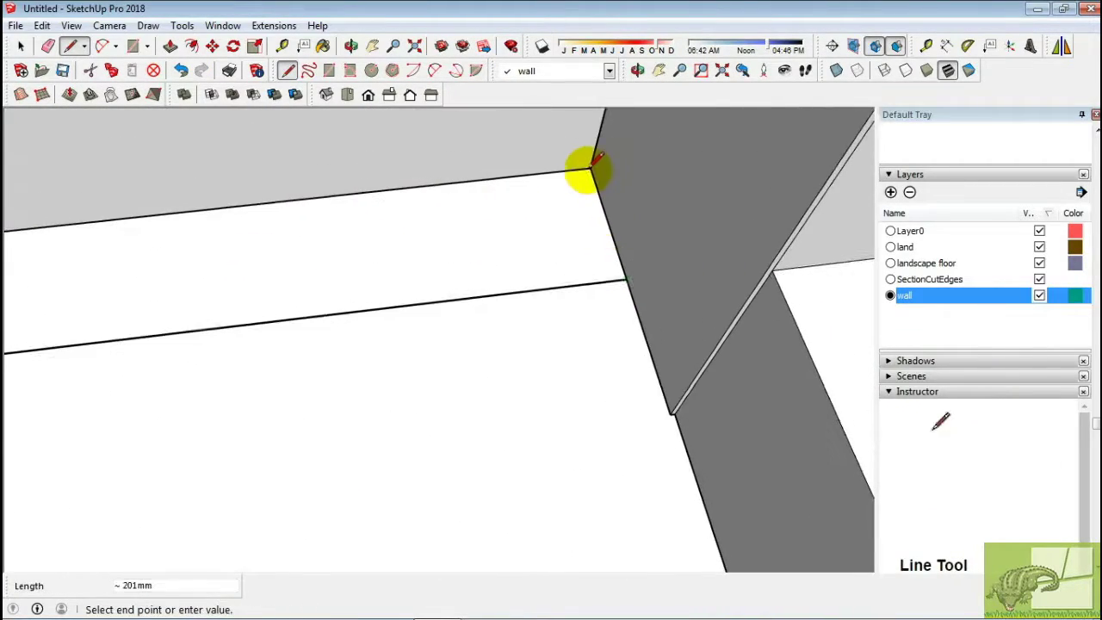
{"action": "middle_click_drag", "start_coordinate": [579, 181], "coordinate": [561, 167]}
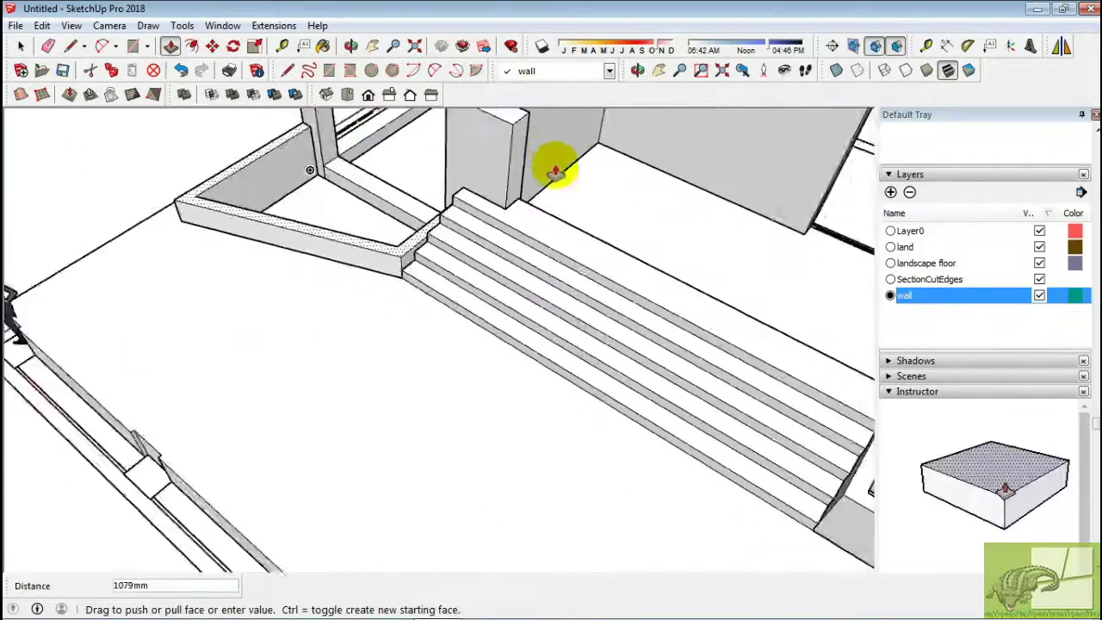
{"action": "scroll", "coordinate": [475, 183], "scroll_direction": "up", "scroll_amount": 2}
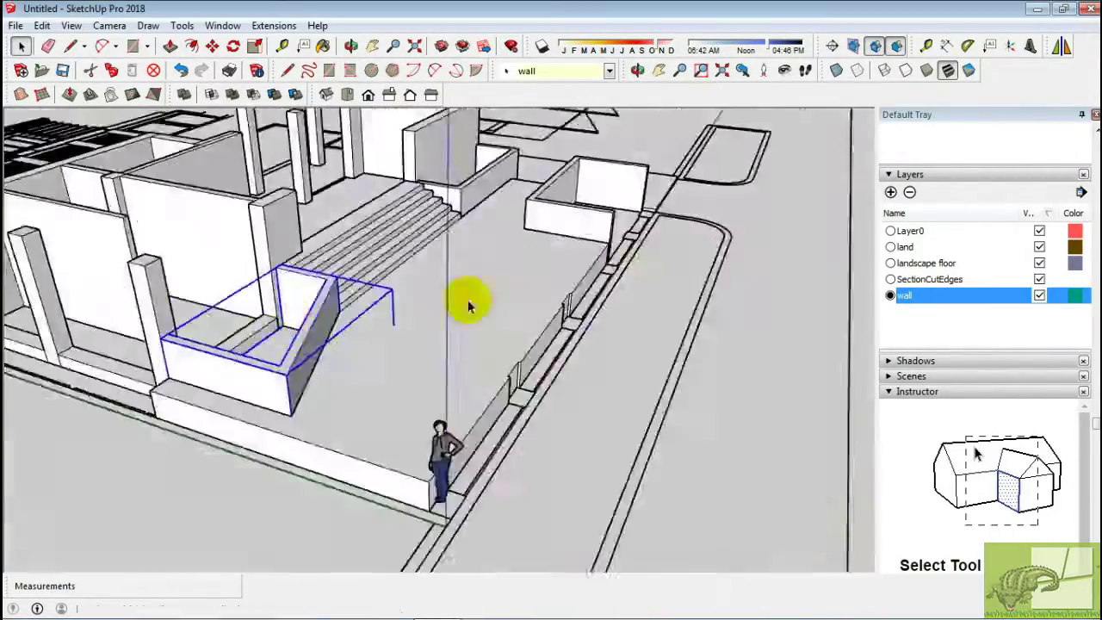
{"action": "middle_click_drag", "start_coordinate": [468, 301], "coordinate": [568, 288]}
{"action": "scroll", "coordinate": [594, 306], "scroll_direction": "up", "scroll_amount": 4}
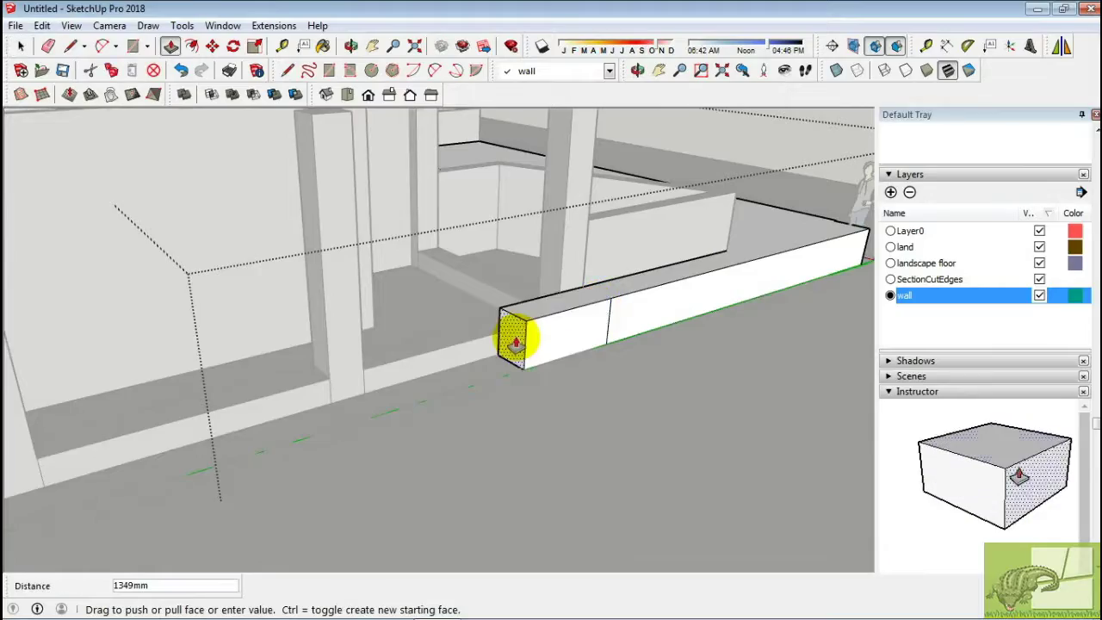
{"action": "scroll", "coordinate": [225, 393], "scroll_direction": "up", "scroll_amount": 3}
{"action": "scroll", "coordinate": [360, 439], "scroll_direction": "up", "scroll_amount": 2}
Push/Pull the long front wall and sill faces up around the pillars.
{"action": "key", "text": "p"}
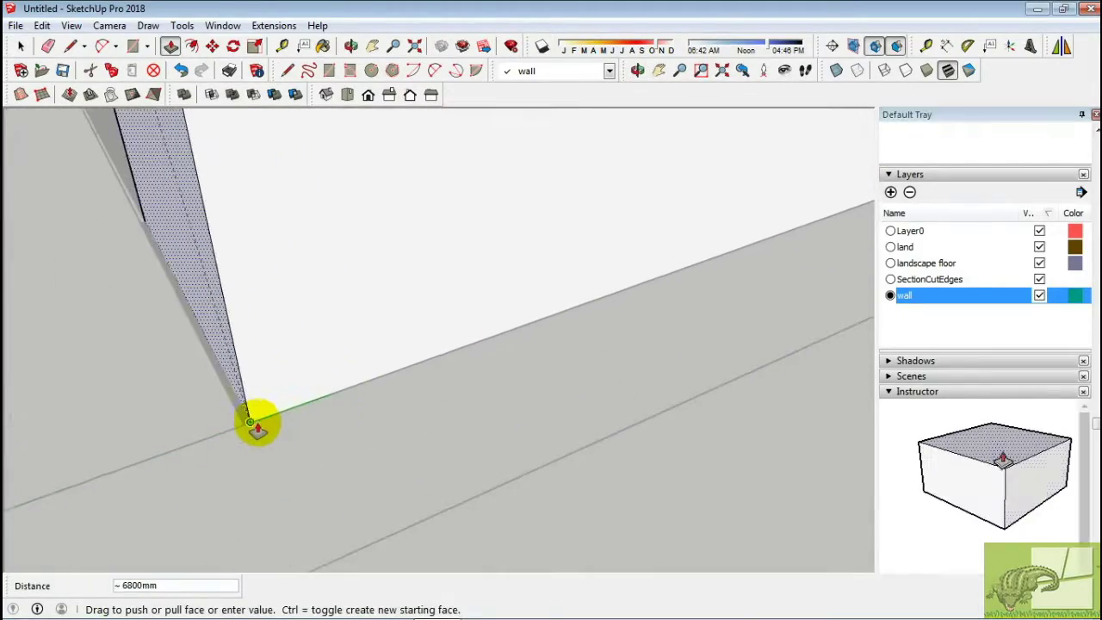
{"action": "middle_click_drag", "start_coordinate": [372, 355], "coordinate": [578, 278]}
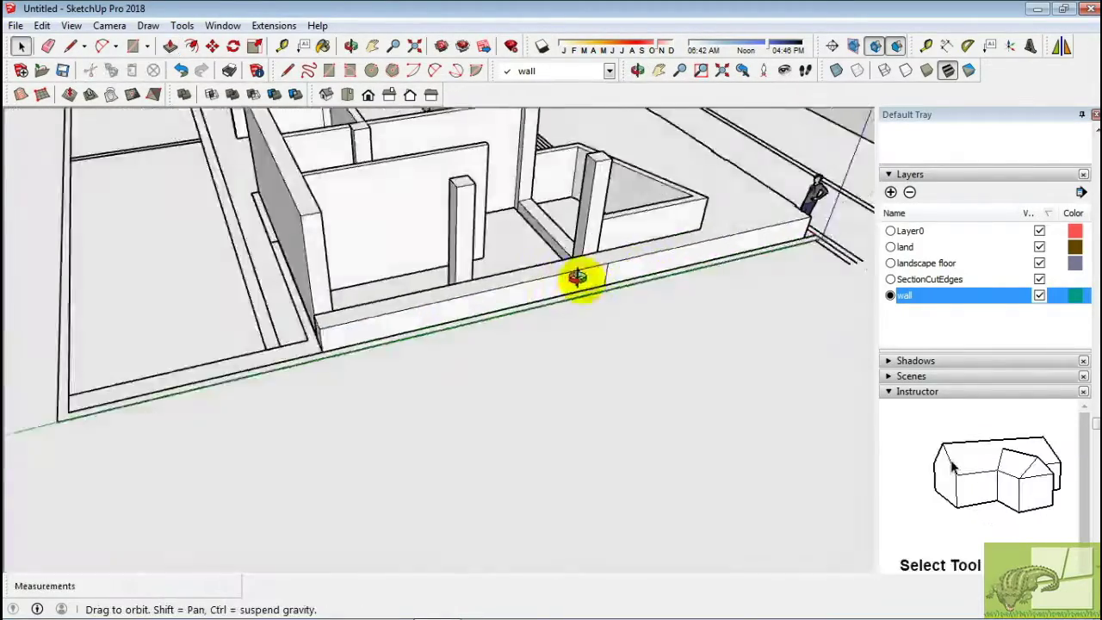
{"action": "scroll", "coordinate": [640, 312], "scroll_direction": "up", "scroll_amount": 5}
{"action": "mouse_move", "coordinate": [537, 373]}
{"action": "middle_mouse_down"}
{"action": "mouse_move", "coordinate": [363, 397]}
{"action": "mouse_move", "coordinate": [463, 376]}
{"action": "middle_mouse_up"}
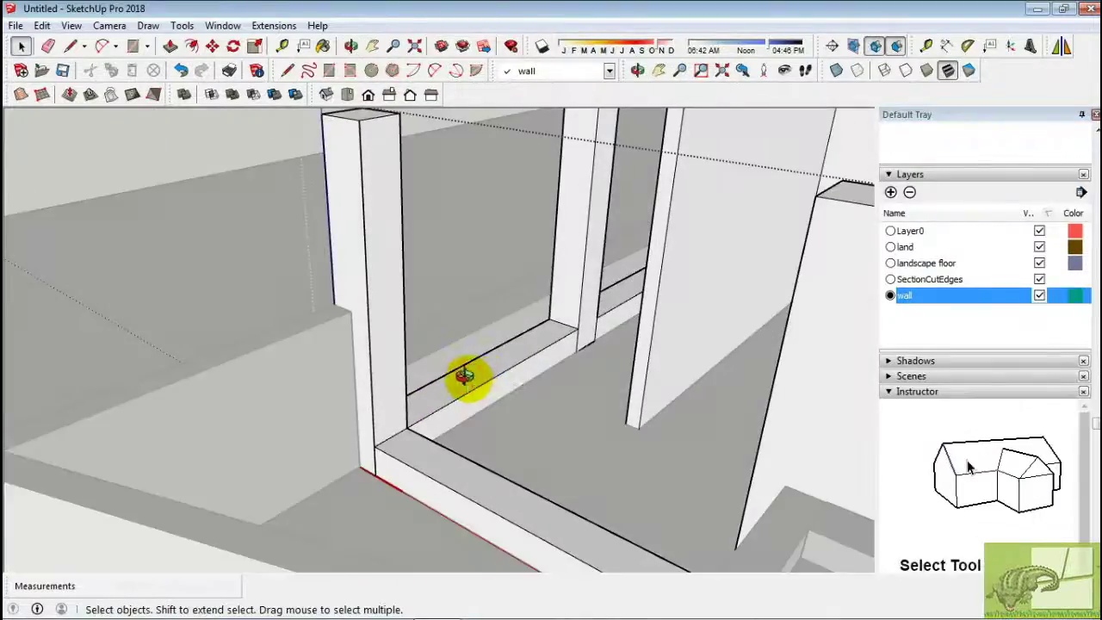
{"action": "scroll", "coordinate": [381, 364], "scroll_direction": "up", "scroll_amount": 3}
{"action": "middle_click_drag", "start_coordinate": [381, 364], "coordinate": [446, 379]}
{"action": "middle_click_drag", "start_coordinate": [837, 370], "coordinate": [726, 365]}
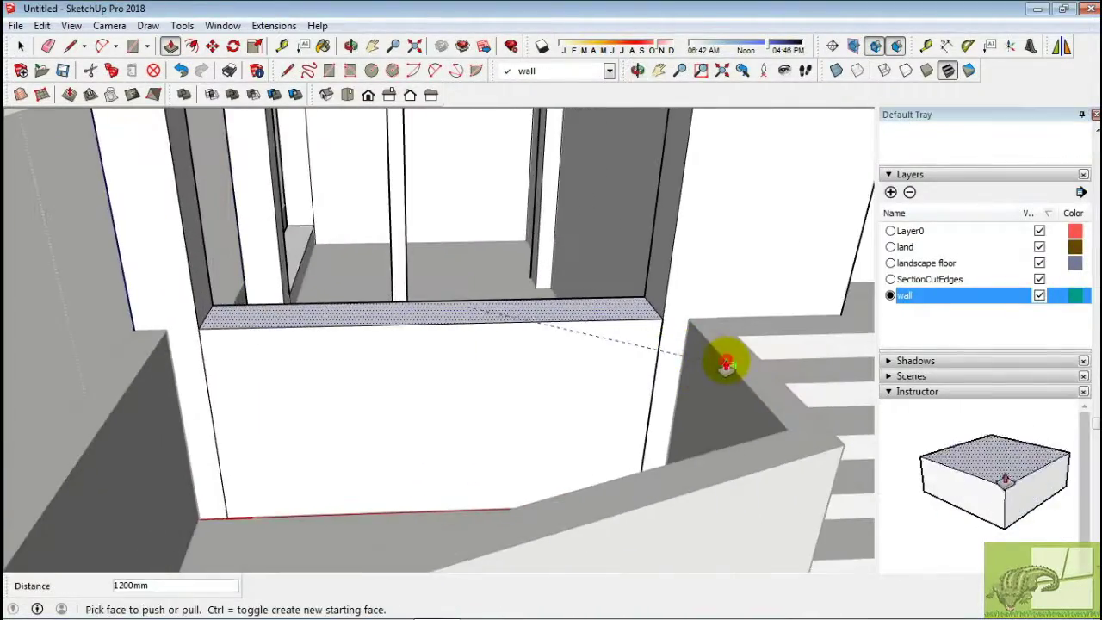
{"action": "mouse_move", "coordinate": [632, 295]}
{"action": "middle_mouse_down"}
{"action": "mouse_move", "coordinate": [699, 305]}
{"action": "mouse_move", "coordinate": [413, 450]}
{"action": "mouse_move", "coordinate": [429, 332]}
{"action": "mouse_move", "coordinate": [291, 393]}
{"action": "mouse_move", "coordinate": [419, 357]}
{"action": "mouse_move", "coordinate": [475, 269]}
{"action": "mouse_move", "coordinate": [345, 333]}
{"action": "mouse_move", "coordinate": [561, 374]}
{"action": "mouse_move", "coordinate": [382, 394]}
{"action": "mouse_move", "coordinate": [504, 445]}
{"action": "mouse_move", "coordinate": [669, 423]}
{"action": "mouse_move", "coordinate": [439, 369]}
{"action": "middle_mouse_up"}
{"action": "scroll", "coordinate": [290, 396], "scroll_direction": "up", "scroll_amount": 2}
{"action": "scroll", "coordinate": [419, 357], "scroll_direction": "down", "scroll_amount": 4}
{"action": "scroll", "coordinate": [357, 438], "scroll_direction": "up", "scroll_amount": 5}
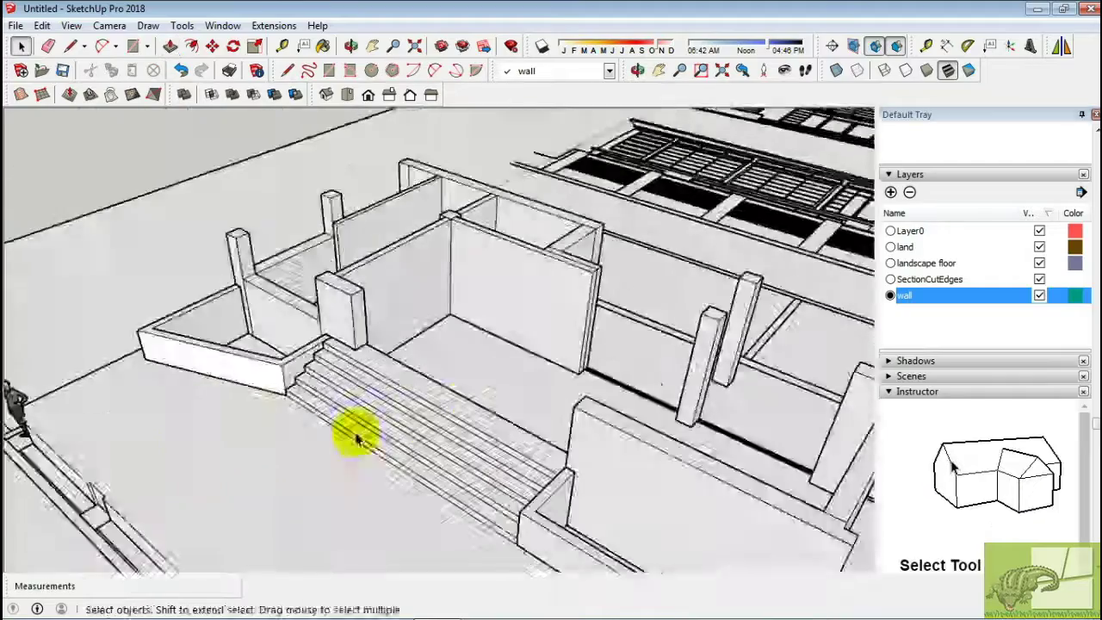
{"action": "scroll", "coordinate": [356, 438], "scroll_direction": "up", "scroll_amount": 2}
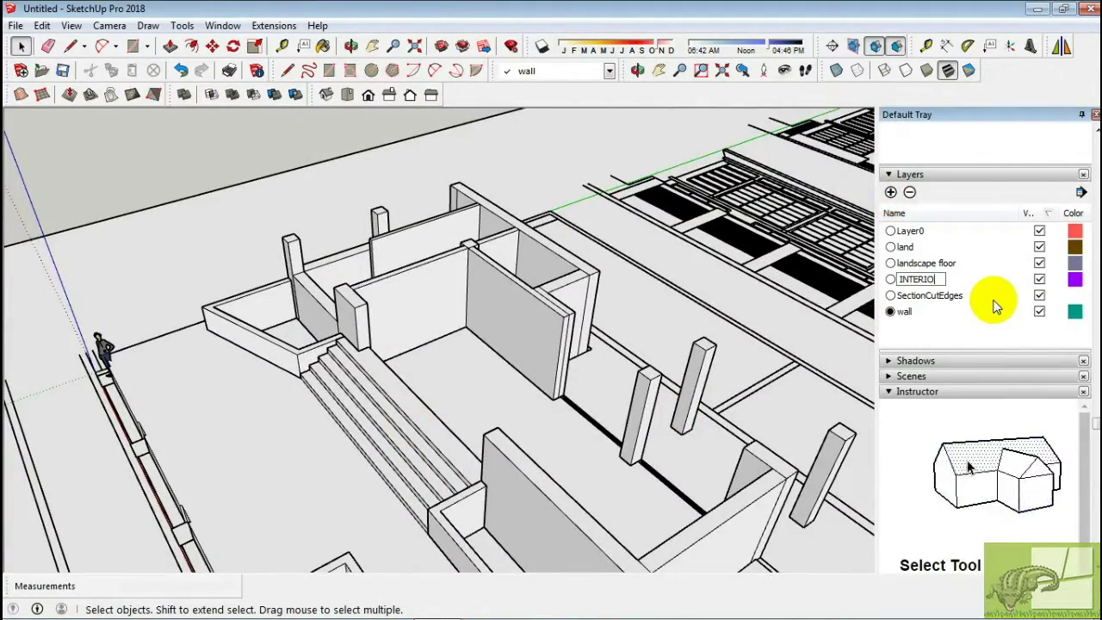
Draw a first floor rectangle along the stair-side wall edge.
{"action": "middle_click_drag", "start_coordinate": [420, 372], "coordinate": [246, 423]}
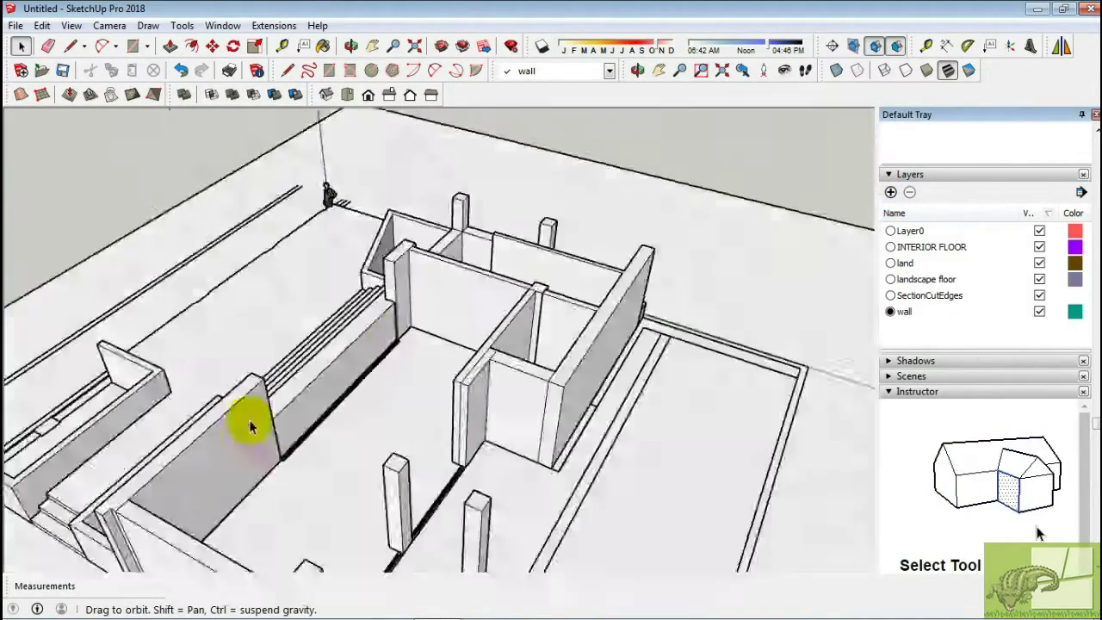
{"action": "scroll", "coordinate": [381, 312], "scroll_direction": "up", "scroll_amount": 3}
{"action": "scroll", "coordinate": [422, 308], "scroll_direction": "up", "scroll_amount": 1}
{"action": "scroll", "coordinate": [422, 310], "scroll_direction": "up", "scroll_amount": 1}
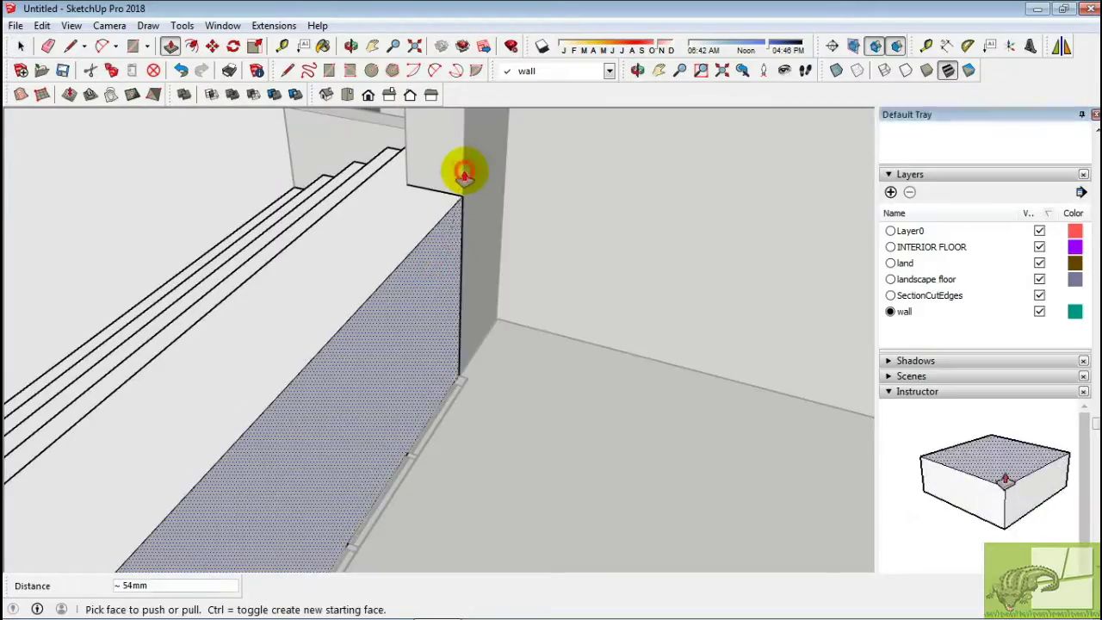
{"action": "mouse_move", "coordinate": [465, 175]}
{"action": "middle_mouse_down"}
{"action": "mouse_move", "coordinate": [411, 318]}
{"action": "mouse_move", "coordinate": [204, 439]}
{"action": "mouse_move", "coordinate": [78, 388]}
{"action": "mouse_move", "coordinate": [390, 366]}
{"action": "mouse_move", "coordinate": [467, 296]}
{"action": "mouse_move", "coordinate": [591, 443]}
{"action": "mouse_move", "coordinate": [600, 267]}
{"action": "mouse_move", "coordinate": [598, 312]}
{"action": "mouse_move", "coordinate": [264, 339]}
{"action": "mouse_move", "coordinate": [517, 313]}
{"action": "middle_mouse_up"}
{"action": "key", "text": "r"}
{"action": "left_click", "coordinate": [426, 275]}
{"action": "left_click", "coordinate": [264, 339]}
{"action": "scroll", "coordinate": [105, 477], "scroll_direction": "up", "scroll_amount": 3}
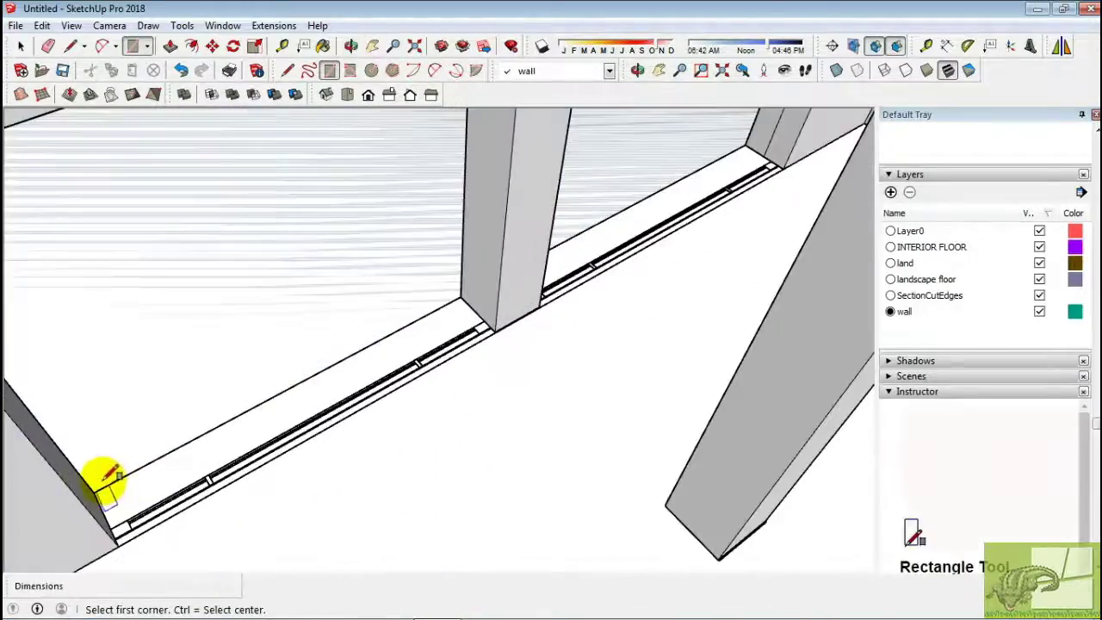
{"action": "left_click", "coordinate": [504, 307]}
Draw the long 10000mm floor strip beside the pillars along the wall base.
{"action": "mouse_move", "coordinate": [466, 380]}
{"action": "middle_mouse_down"}
{"action": "mouse_move", "coordinate": [505, 308]}
{"action": "mouse_move", "coordinate": [399, 423]}
{"action": "mouse_move", "coordinate": [379, 265]}
{"action": "middle_mouse_up"}
{"action": "left_click", "coordinate": [375, 266]}
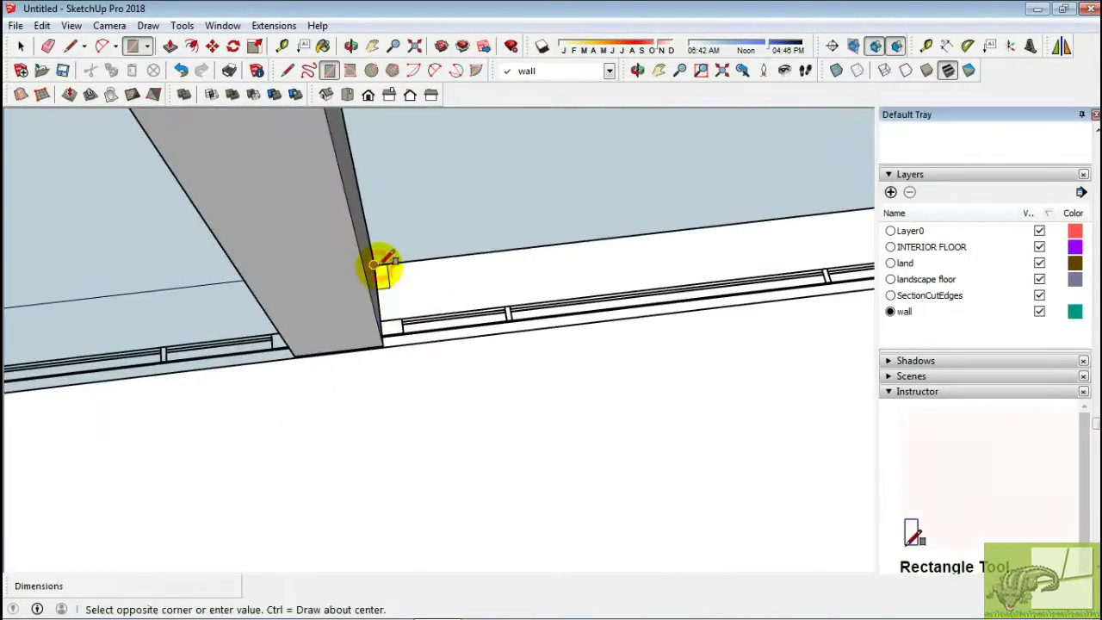
{"action": "left_click", "coordinate": [773, 274]}
{"action": "mouse_move", "coordinate": [773, 273]}
{"action": "middle_mouse_down"}
{"action": "mouse_move", "coordinate": [800, 287]}
{"action": "mouse_move", "coordinate": [460, 325]}
{"action": "mouse_move", "coordinate": [504, 254]}
{"action": "mouse_move", "coordinate": [584, 308]}
{"action": "mouse_move", "coordinate": [580, 278]}
{"action": "middle_mouse_up"}
{"action": "scroll", "coordinate": [504, 255], "scroll_direction": "down", "scroll_amount": 3}
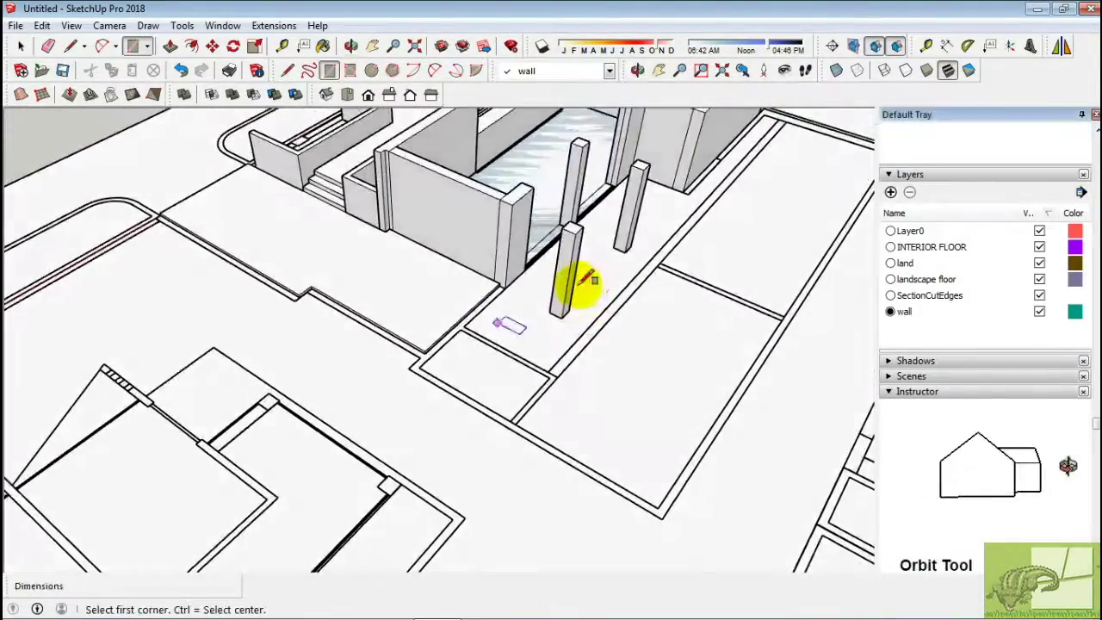
{"action": "scroll", "coordinate": [486, 323], "scroll_direction": "up", "scroll_amount": 3}
{"action": "mouse_move", "coordinate": [383, 323]}
{"action": "middle_mouse_down"}
{"action": "mouse_move", "coordinate": [554, 263]}
{"action": "mouse_move", "coordinate": [439, 463]}
{"action": "middle_mouse_up"}
{"action": "scroll", "coordinate": [603, 267], "scroll_direction": "up", "scroll_amount": 2}
{"action": "scroll", "coordinate": [608, 268], "scroll_direction": "down", "scroll_amount": 2}
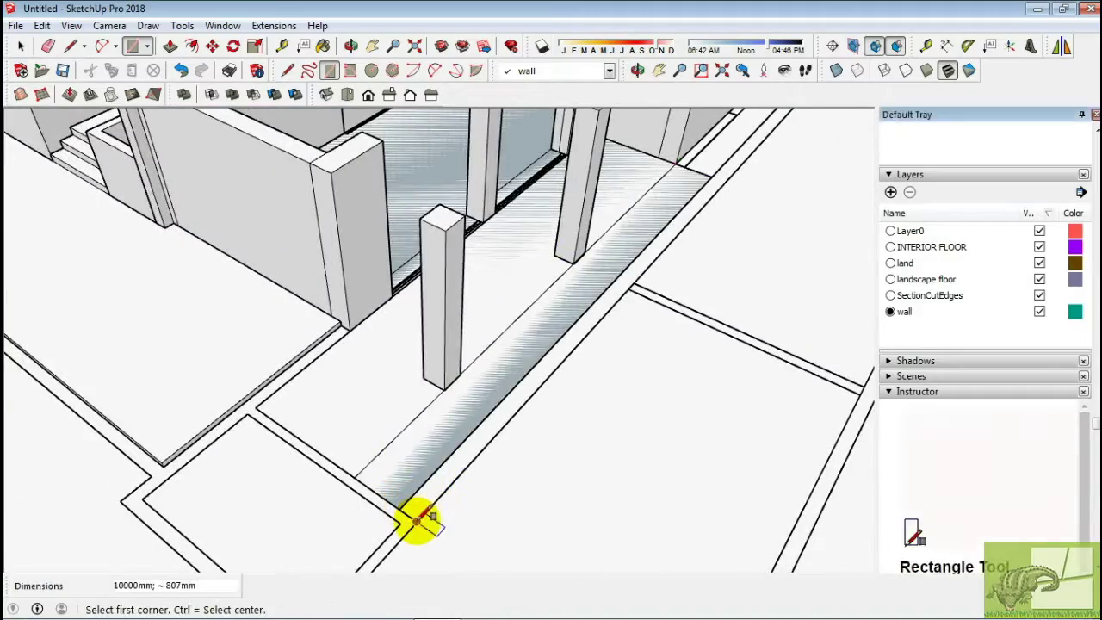
{"action": "scroll", "coordinate": [419, 519], "scroll_direction": "down", "scroll_amount": 2}
{"action": "middle_click_drag", "start_coordinate": [419, 521], "coordinate": [610, 332]}
{"action": "scroll", "coordinate": [702, 187], "scroll_direction": "up", "scroll_amount": 3}
{"action": "left_click", "coordinate": [411, 491]}
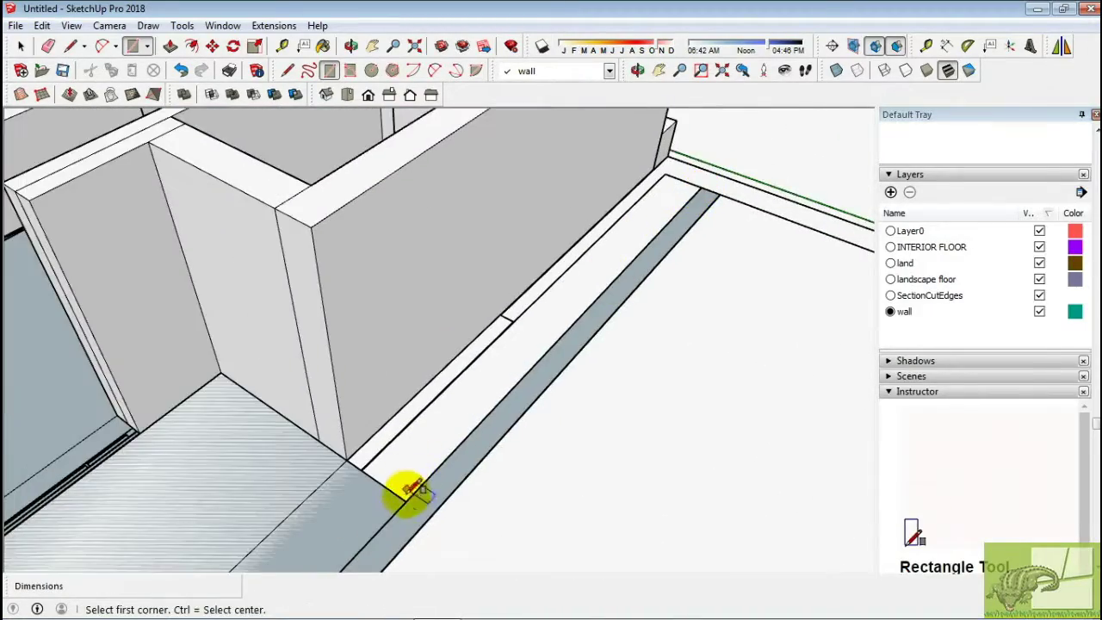
Draw a 7000mm floor rectangle along the wall to the far edge.
{"action": "left_click", "coordinate": [412, 491]}
{"action": "scroll", "coordinate": [681, 181], "scroll_direction": "up", "scroll_amount": 1}
{"action": "scroll", "coordinate": [665, 179], "scroll_direction": "down", "scroll_amount": 3}
{"action": "mouse_move", "coordinate": [519, 233]}
{"action": "middle_mouse_down"}
{"action": "mouse_move", "coordinate": [546, 327]}
{"action": "mouse_move", "coordinate": [417, 345]}
{"action": "middle_mouse_up"}
{"action": "scroll", "coordinate": [547, 323], "scroll_direction": "up", "scroll_amount": 3}
{"action": "left_click", "coordinate": [542, 321]}
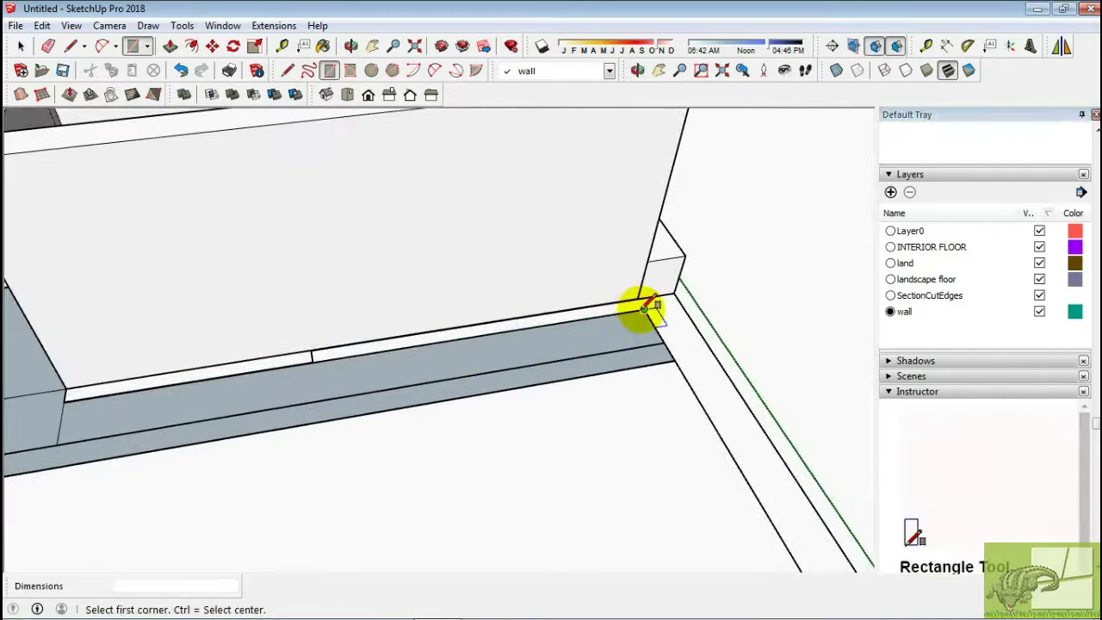
{"action": "key", "text": "space"}
{"action": "middle_click_drag", "start_coordinate": [317, 345], "coordinate": [456, 368]}
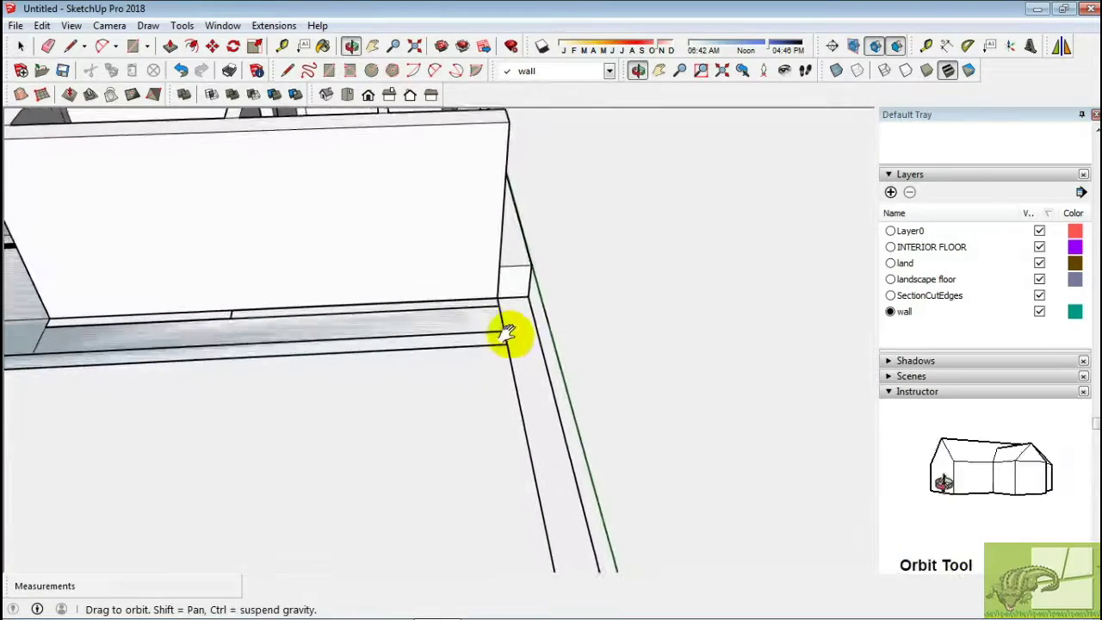
Add one more rectangle at the wall edge and select the strip's floor faces.
{"action": "left_click", "coordinate": [495, 286]}
{"action": "scroll", "coordinate": [492, 284], "scroll_direction": "down", "scroll_amount": 3}
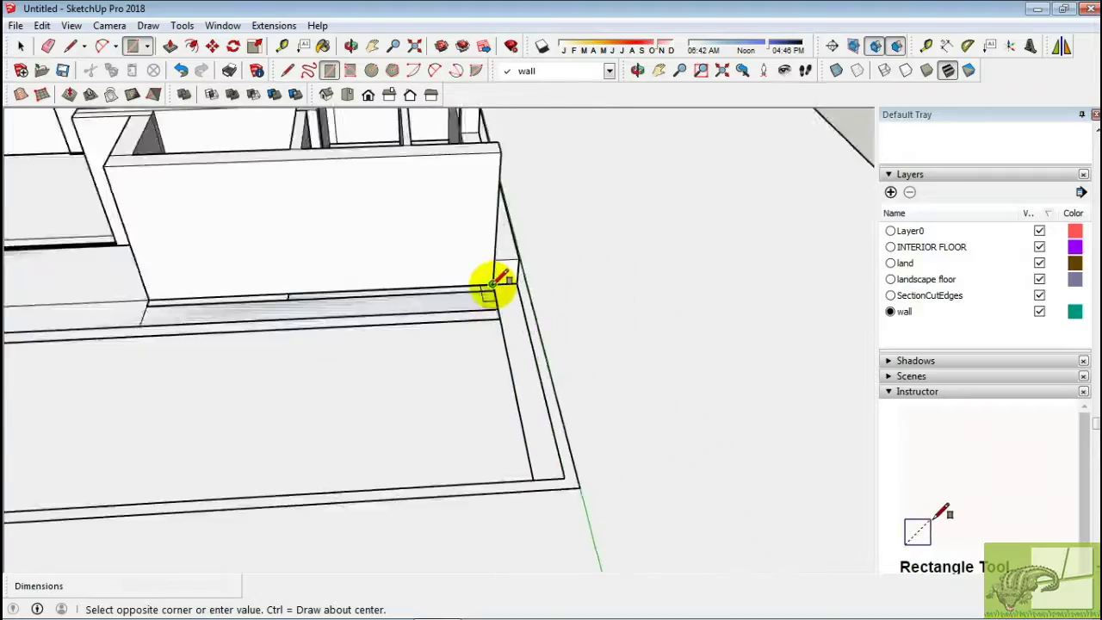
{"action": "scroll", "coordinate": [551, 413], "scroll_direction": "up", "scroll_amount": 3}
{"action": "mouse_move", "coordinate": [497, 323]}
{"action": "middle_mouse_down"}
{"action": "mouse_move", "coordinate": [468, 316]}
{"action": "mouse_move", "coordinate": [522, 296]}
{"action": "middle_mouse_up"}
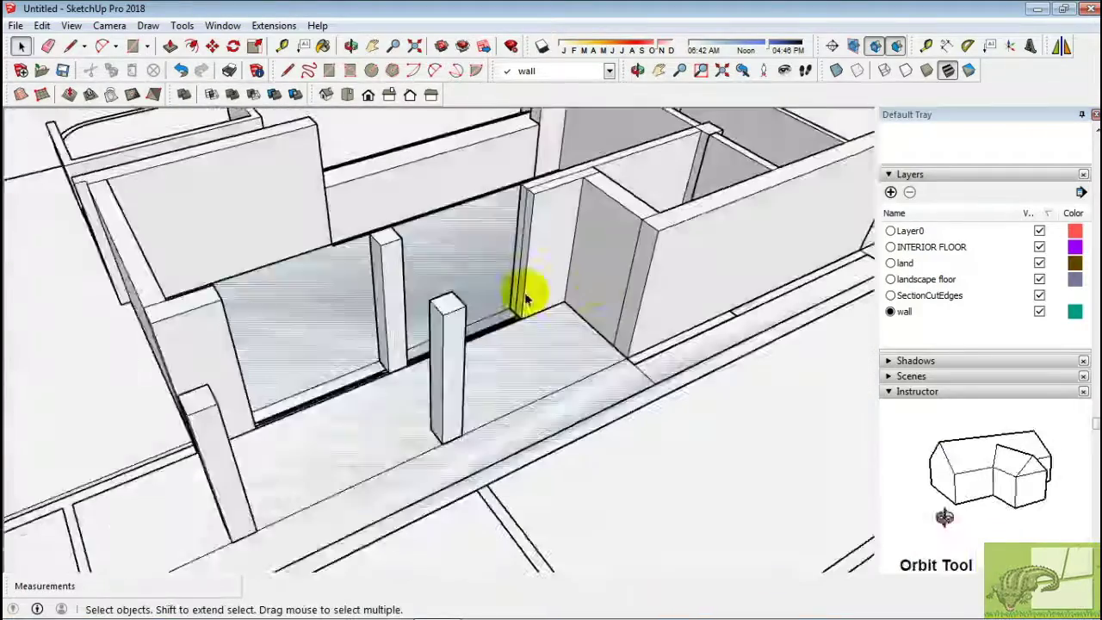
{"action": "left_click", "coordinate": [448, 270]}
{"action": "left_click", "coordinate": [504, 405]}
Select the stray edge on the floor strip.
{"action": "middle_click_drag", "start_coordinate": [381, 319], "coordinate": [339, 344]}
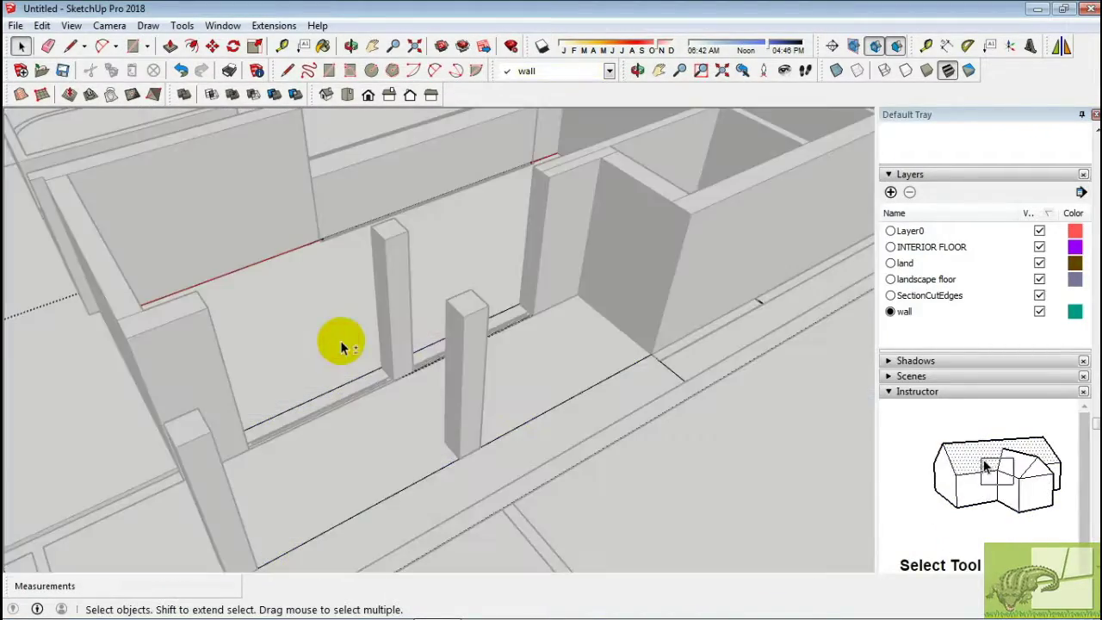
{"action": "key", "text": "e"}
{"action": "scroll", "coordinate": [348, 397], "scroll_direction": "up", "scroll_amount": 5}
{"action": "scroll", "coordinate": [492, 324], "scroll_direction": "down", "scroll_amount": 2}
{"action": "scroll", "coordinate": [387, 394], "scroll_direction": "up", "scroll_amount": 5}
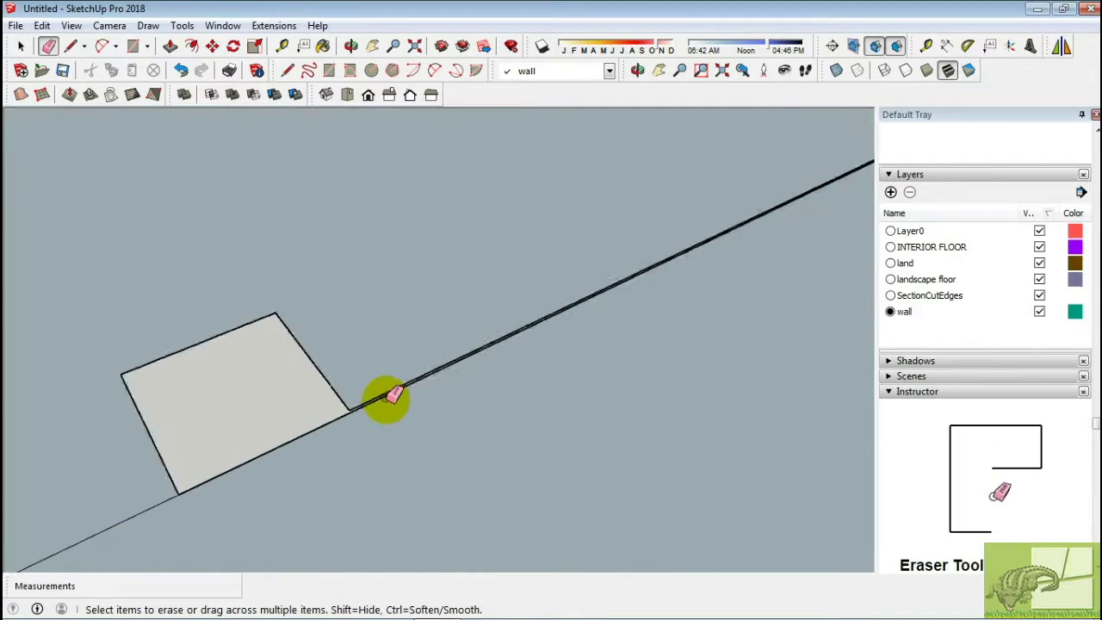
{"action": "key", "text": "space"}
{"action": "left_click", "coordinate": [388, 396]}
{"action": "scroll", "coordinate": [302, 428], "scroll_direction": "down", "scroll_amount": 5}
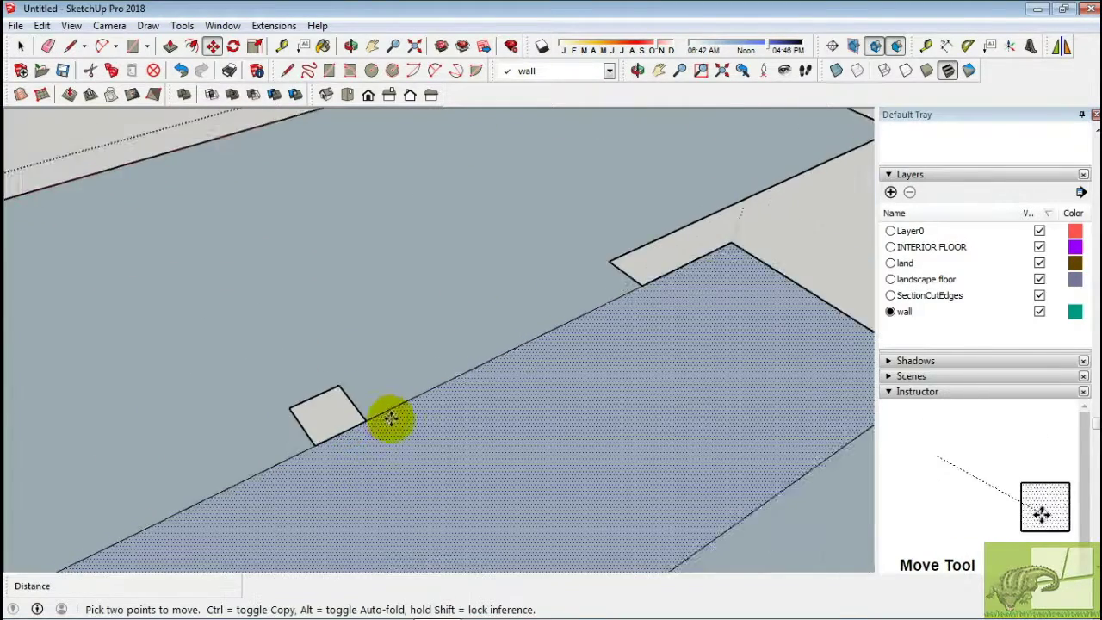
{"action": "mouse_move", "coordinate": [389, 419]}
{"action": "middle_mouse_down"}
{"action": "mouse_move", "coordinate": [576, 287]}
{"action": "mouse_move", "coordinate": [611, 364]}
{"action": "middle_mouse_up"}
Erase the stray floor edge and view the whole floor plan.
{"action": "key", "text": "e"}
{"action": "middle_click_drag", "start_coordinate": [527, 339], "coordinate": [546, 374]}
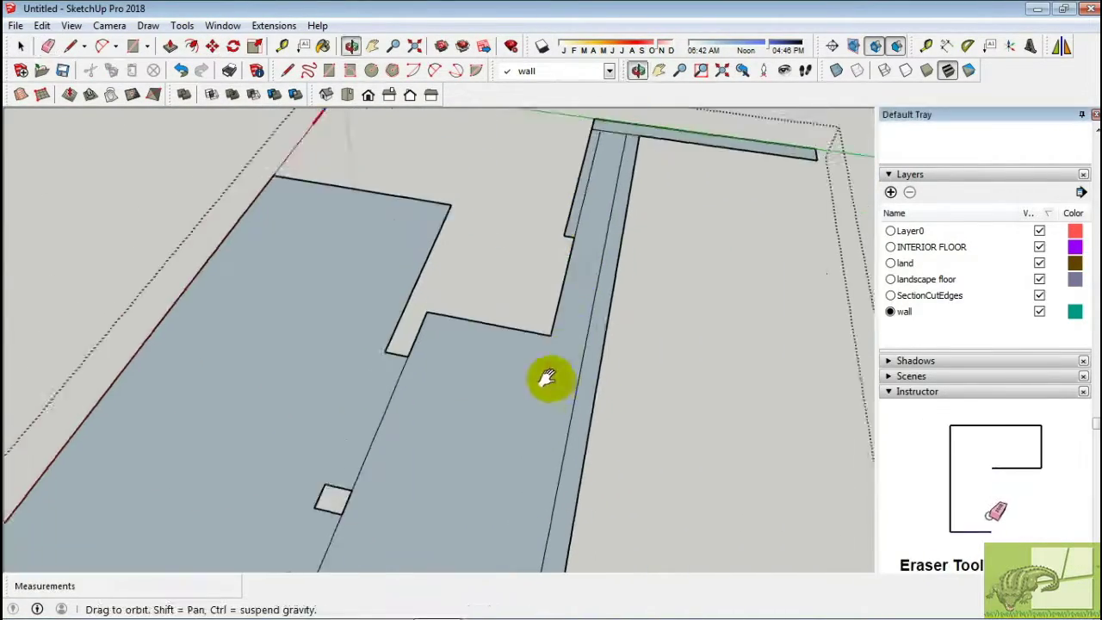
{"action": "scroll", "coordinate": [585, 217], "scroll_direction": "down", "scroll_amount": 3}
{"action": "scroll", "coordinate": [536, 339], "scroll_direction": "down", "scroll_amount": 3}
{"action": "mouse_move", "coordinate": [585, 216]}
{"action": "middle_mouse_down"}
{"action": "mouse_move", "coordinate": [537, 339]}
{"action": "mouse_move", "coordinate": [575, 208]}
{"action": "mouse_move", "coordinate": [563, 333]}
{"action": "mouse_move", "coordinate": [492, 370]}
{"action": "middle_mouse_up"}
Select all connected floor geometry and apply Reverse Faces.
{"action": "key", "text": "space"}
{"action": "triple_click", "coordinate": [493, 348]}
{"action": "right_click", "coordinate": [494, 349]}
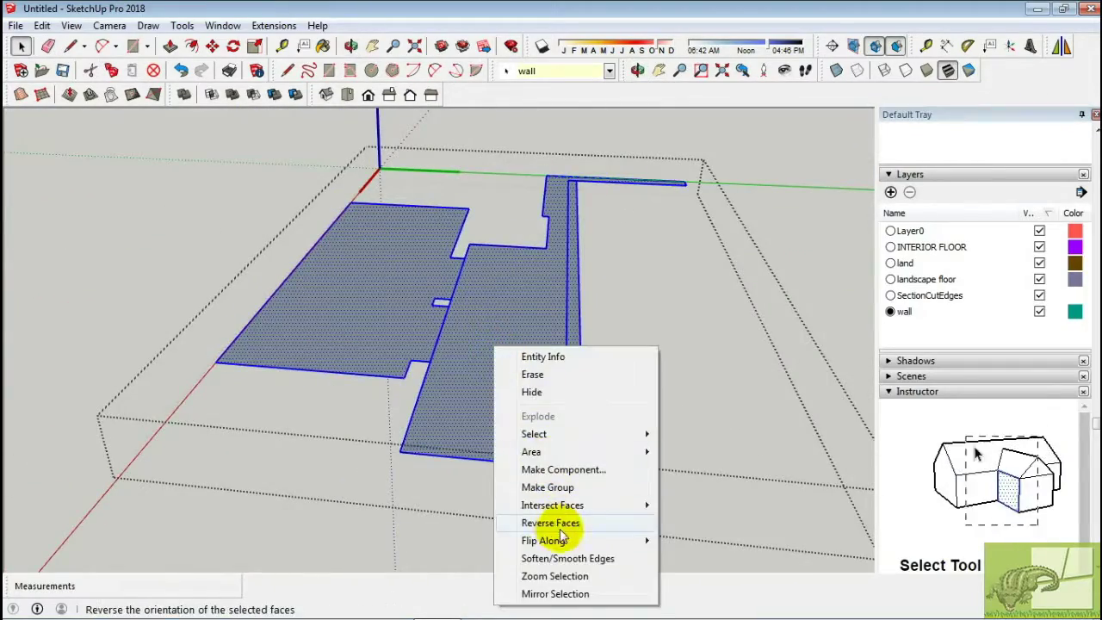
{"action": "left_click", "coordinate": [554, 524]}
Push/Pull the interior floor faces into thin slabs between the walls.
{"action": "mouse_move", "coordinate": [439, 339]}
{"action": "middle_mouse_down"}
{"action": "mouse_move", "coordinate": [402, 357]}
{"action": "mouse_move", "coordinate": [348, 337]}
{"action": "middle_mouse_up"}
{"action": "key", "text": "p"}
{"action": "left_click", "coordinate": [348, 338]}
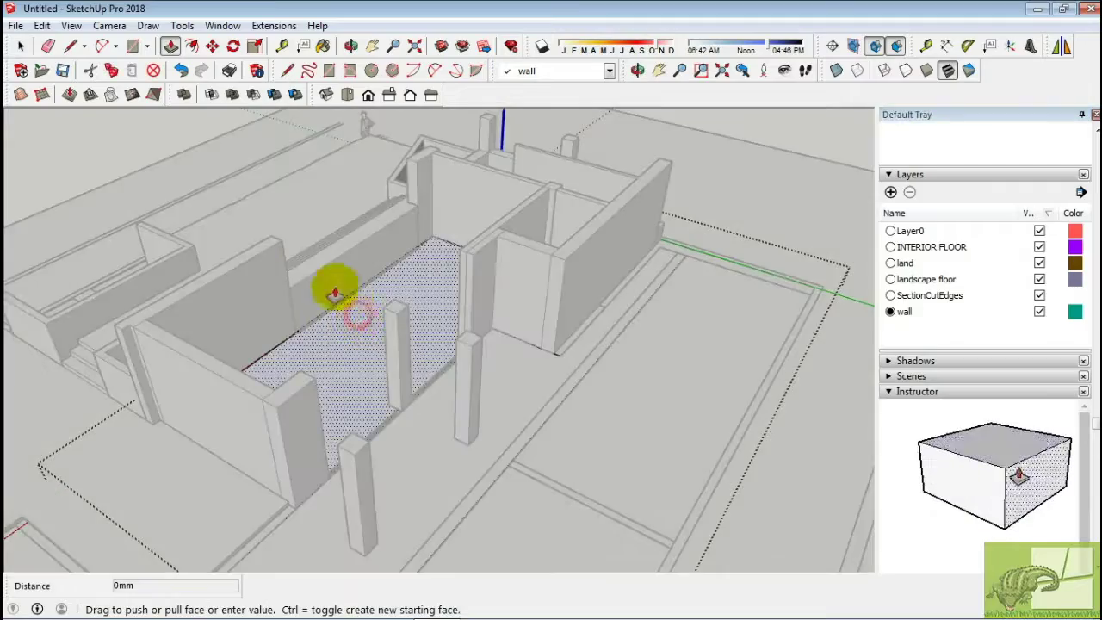
{"action": "middle_click_drag", "start_coordinate": [333, 290], "coordinate": [374, 295]}
{"action": "scroll", "coordinate": [374, 295], "scroll_direction": "up", "scroll_amount": 3}
{"action": "scroll", "coordinate": [419, 301], "scroll_direction": "up", "scroll_amount": 2}
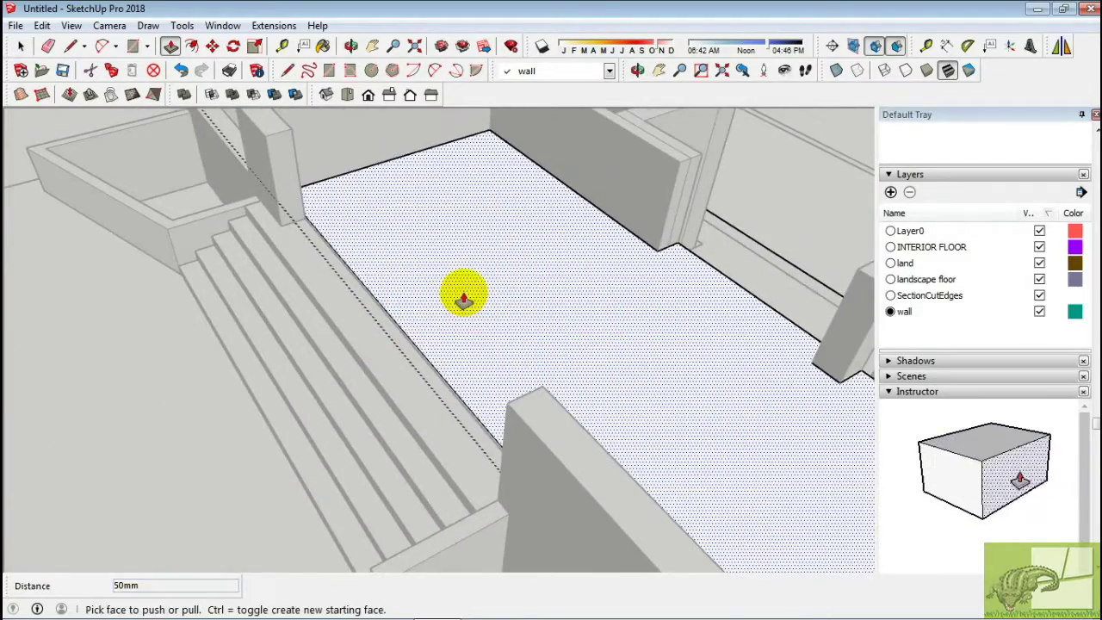
{"action": "mouse_move", "coordinate": [463, 299]}
{"action": "middle_mouse_down"}
{"action": "mouse_move", "coordinate": [291, 319]}
{"action": "mouse_move", "coordinate": [348, 381]}
{"action": "middle_mouse_up"}
{"action": "key", "text": "p"}
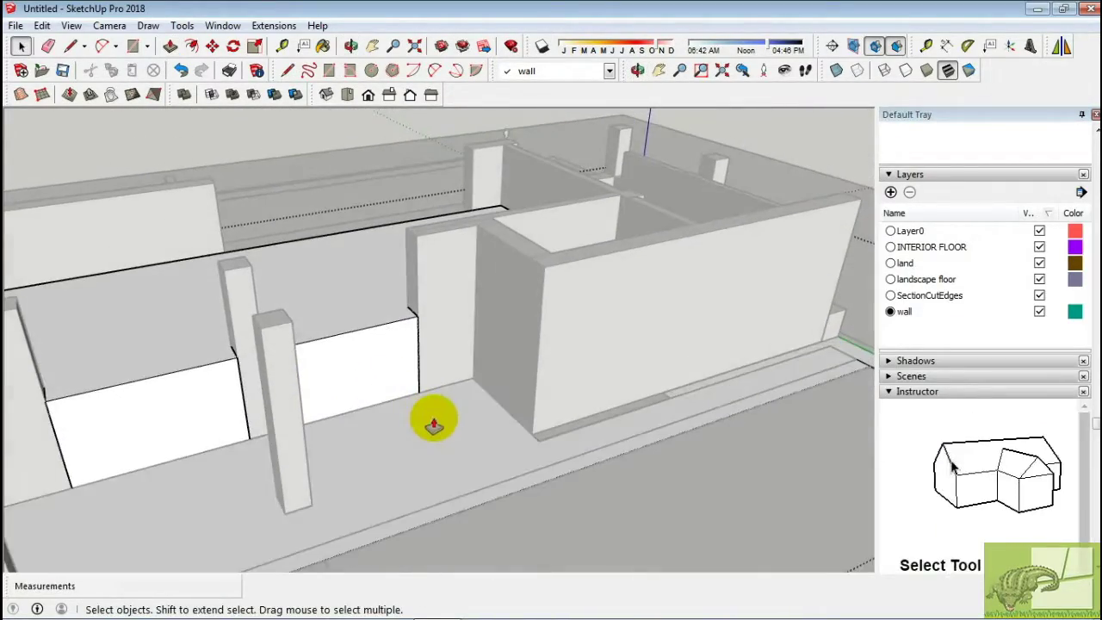
{"action": "left_click", "coordinate": [430, 423]}
{"action": "mouse_move", "coordinate": [431, 423]}
{"action": "middle_mouse_down"}
{"action": "mouse_move", "coordinate": [180, 373]}
{"action": "mouse_move", "coordinate": [410, 451]}
{"action": "mouse_move", "coordinate": [525, 422]}
{"action": "mouse_move", "coordinate": [492, 387]}
{"action": "mouse_move", "coordinate": [416, 443]}
{"action": "middle_mouse_up"}
Push the floor face down slightly.
{"action": "left_click", "coordinate": [503, 430]}
{"action": "left_click", "coordinate": [528, 420]}
{"action": "key", "text": "space"}
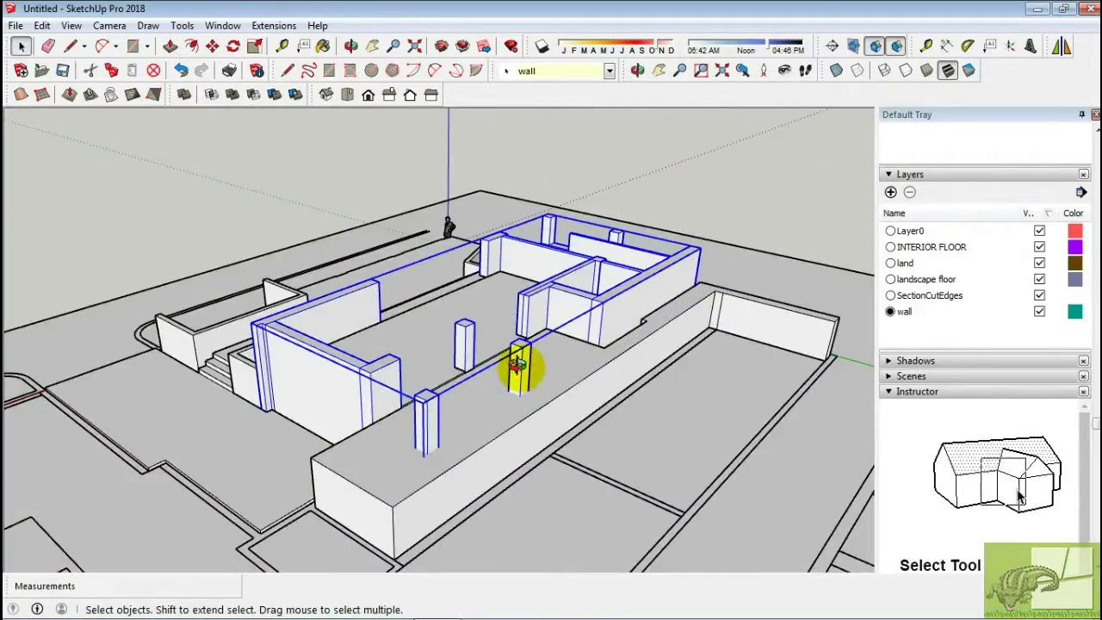
{"action": "mouse_move", "coordinate": [516, 366]}
{"action": "middle_mouse_down"}
{"action": "mouse_move", "coordinate": [660, 332]}
{"action": "mouse_move", "coordinate": [448, 387]}
{"action": "middle_mouse_up"}
Inside the wall group, pull the wall tops and posts to matching heights.
{"action": "double_click", "coordinate": [541, 405]}
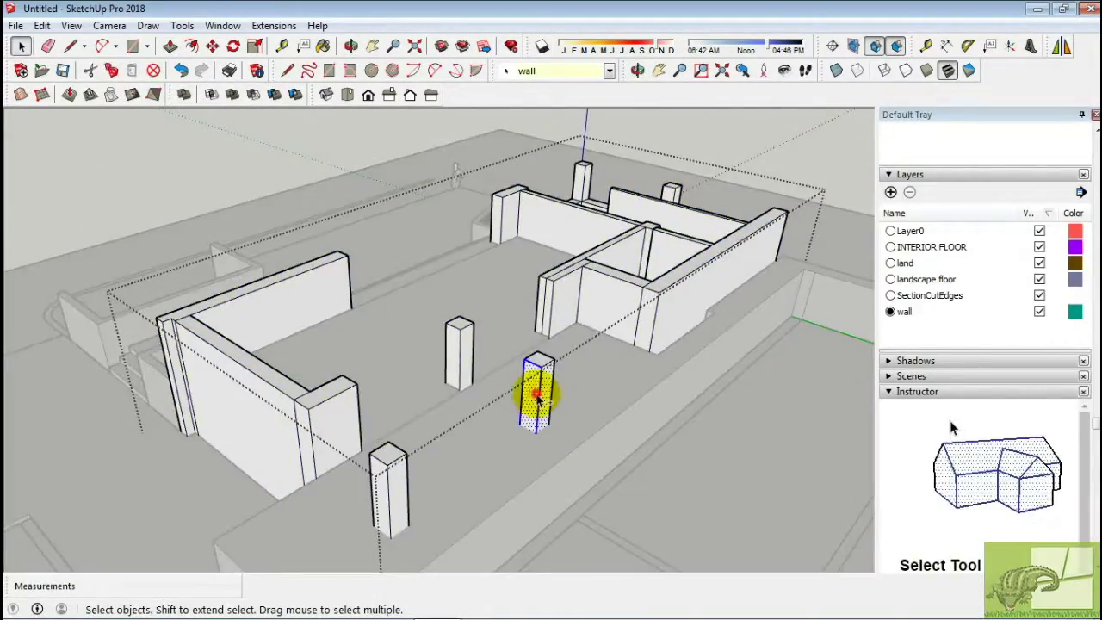
{"action": "key", "text": "m"}
{"action": "scroll", "coordinate": [292, 529], "scroll_direction": "up", "scroll_amount": 5}
{"action": "scroll", "coordinate": [231, 361], "scroll_direction": "down", "scroll_amount": 5}
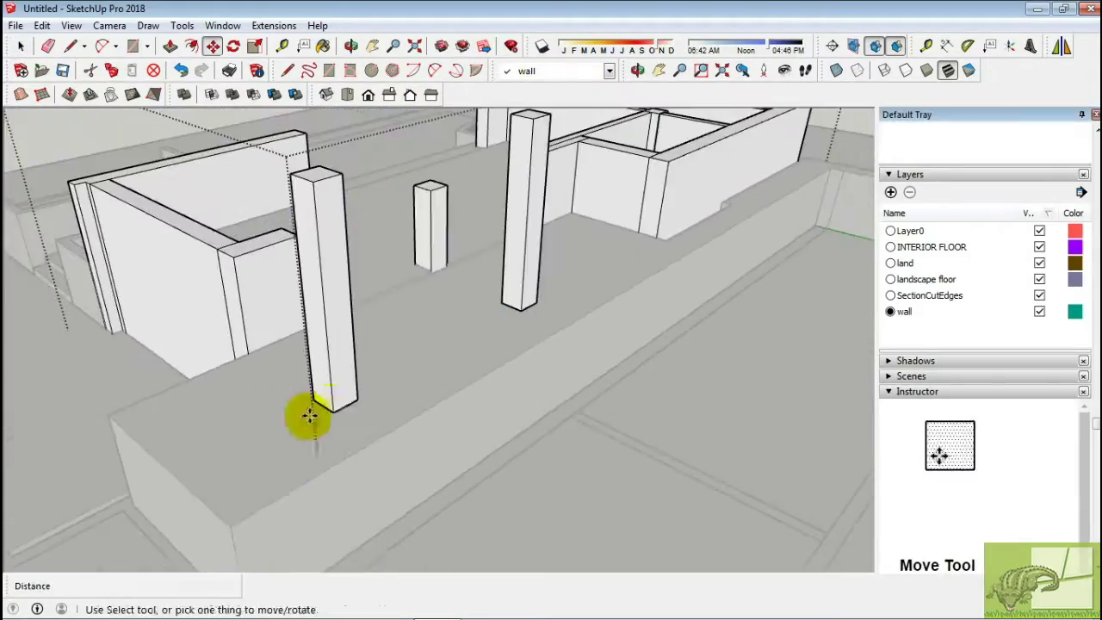
{"action": "key", "text": "space"}
{"action": "left_click", "coordinate": [365, 402]}
{"action": "mouse_move", "coordinate": [364, 402]}
{"action": "middle_mouse_down"}
{"action": "mouse_move", "coordinate": [352, 401]}
{"action": "mouse_move", "coordinate": [554, 428]}
{"action": "mouse_move", "coordinate": [298, 512]}
{"action": "mouse_move", "coordinate": [370, 369]}
{"action": "mouse_move", "coordinate": [266, 310]}
{"action": "mouse_move", "coordinate": [259, 267]}
{"action": "middle_mouse_up"}
{"action": "key", "text": "t"}
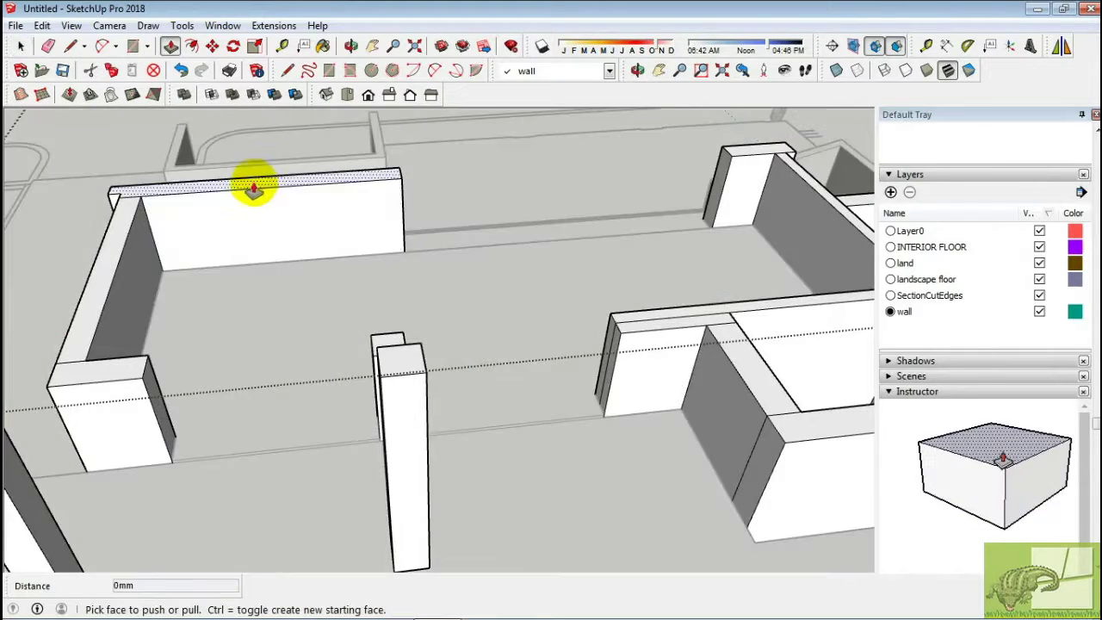
{"action": "mouse_move", "coordinate": [116, 286]}
{"action": "middle_mouse_down"}
{"action": "mouse_move", "coordinate": [264, 394]}
{"action": "mouse_move", "coordinate": [251, 338]}
{"action": "middle_mouse_up"}
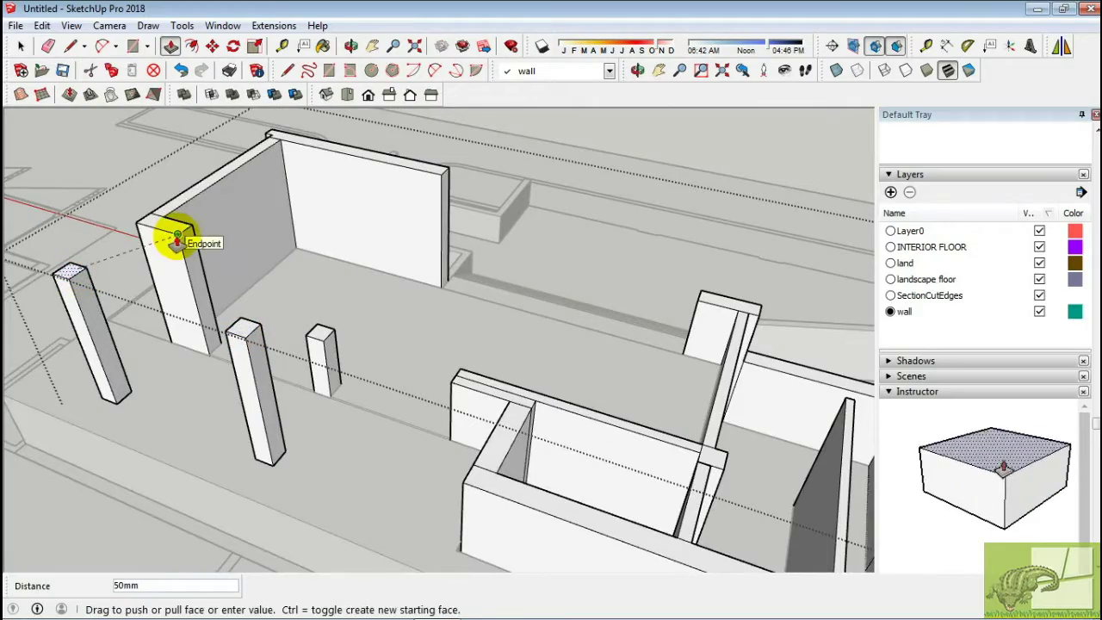
{"action": "middle_click_drag", "start_coordinate": [176, 241], "coordinate": [242, 338]}
{"action": "mouse_move", "coordinate": [437, 379]}
{"action": "middle_mouse_down"}
{"action": "mouse_move", "coordinate": [457, 387]}
{"action": "mouse_move", "coordinate": [287, 393]}
{"action": "mouse_move", "coordinate": [295, 374]}
{"action": "mouse_move", "coordinate": [475, 328]}
{"action": "mouse_move", "coordinate": [418, 374]}
{"action": "mouse_move", "coordinate": [351, 348]}
{"action": "middle_mouse_up"}
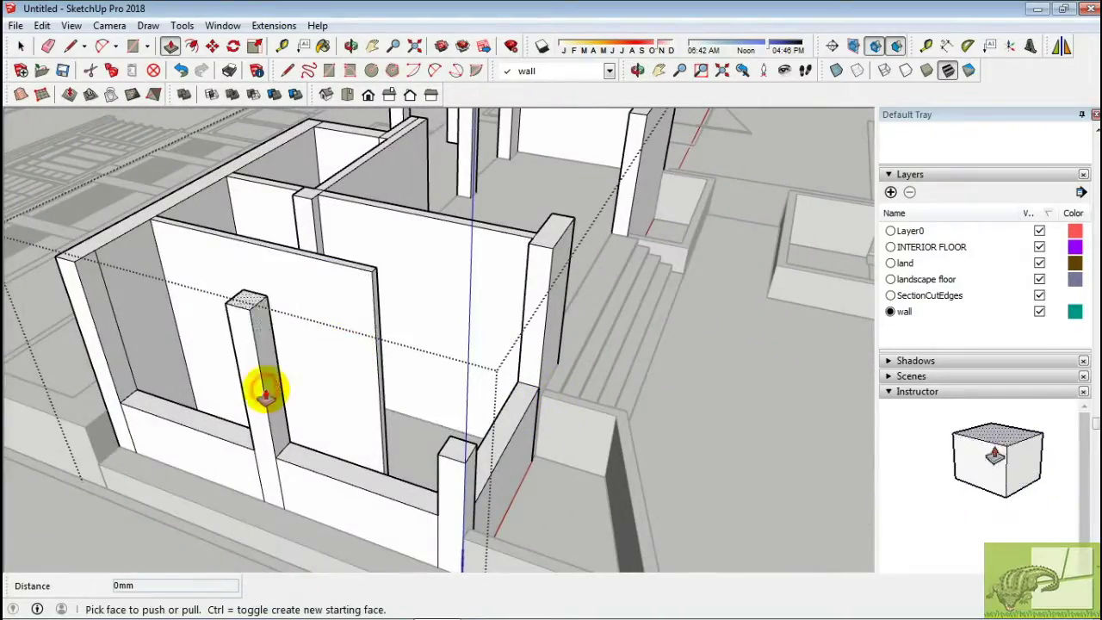
{"action": "mouse_move", "coordinate": [266, 394]}
{"action": "middle_mouse_down"}
{"action": "mouse_move", "coordinate": [474, 298]}
{"action": "mouse_move", "coordinate": [429, 335]}
{"action": "mouse_move", "coordinate": [421, 362]}
{"action": "mouse_move", "coordinate": [605, 325]}
{"action": "mouse_move", "coordinate": [357, 456]}
{"action": "mouse_move", "coordinate": [430, 315]}
{"action": "middle_mouse_up"}
{"action": "scroll", "coordinate": [517, 406], "scroll_direction": "up", "scroll_amount": 3}
Inspect the walls and pillars from several angles before reshaping them.
{"action": "key", "text": "e"}
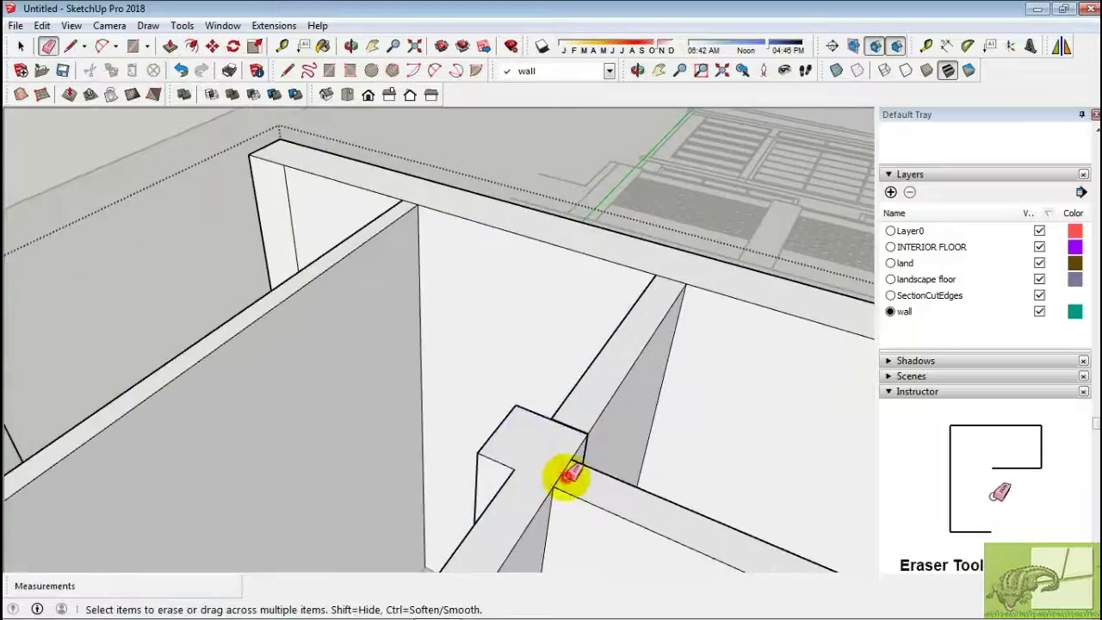
{"action": "scroll", "coordinate": [568, 475], "scroll_direction": "up", "scroll_amount": 3}
{"action": "key", "text": "p"}
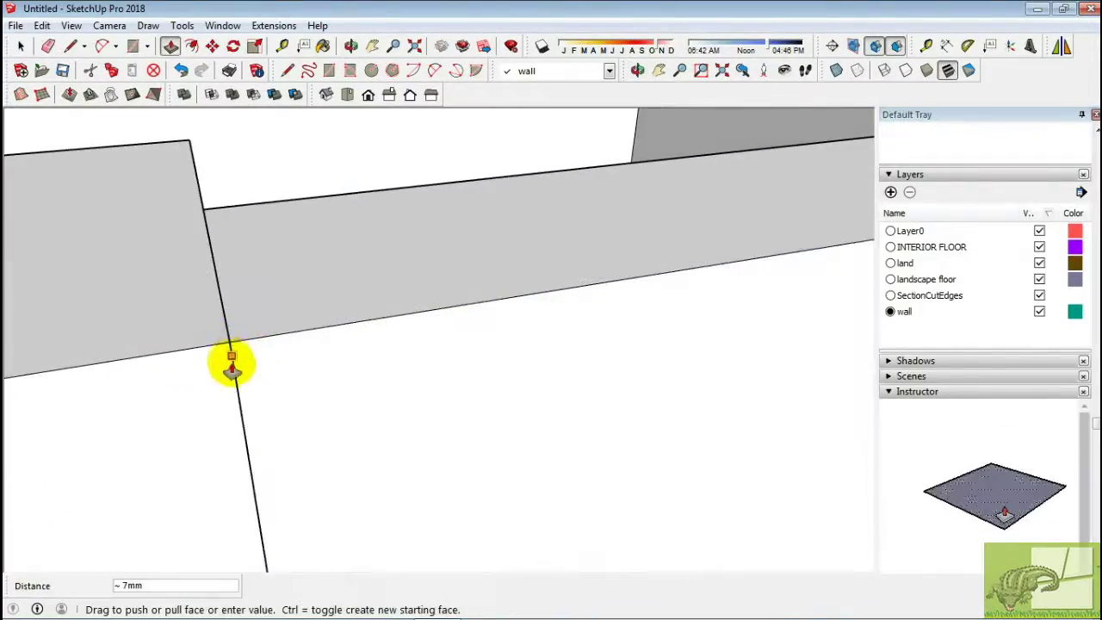
{"action": "scroll", "coordinate": [254, 355], "scroll_direction": "down", "scroll_amount": 5}
{"action": "middle_click_drag", "start_coordinate": [496, 374], "coordinate": [590, 447]}
{"action": "key", "text": "t"}
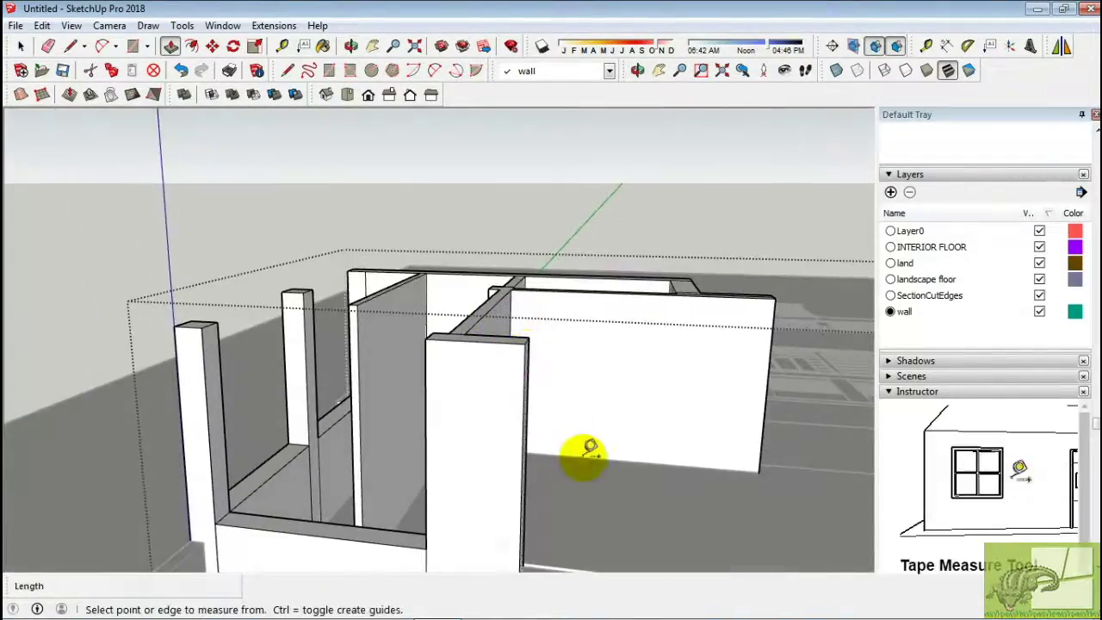
{"action": "middle_click_drag", "start_coordinate": [588, 312], "coordinate": [647, 368]}
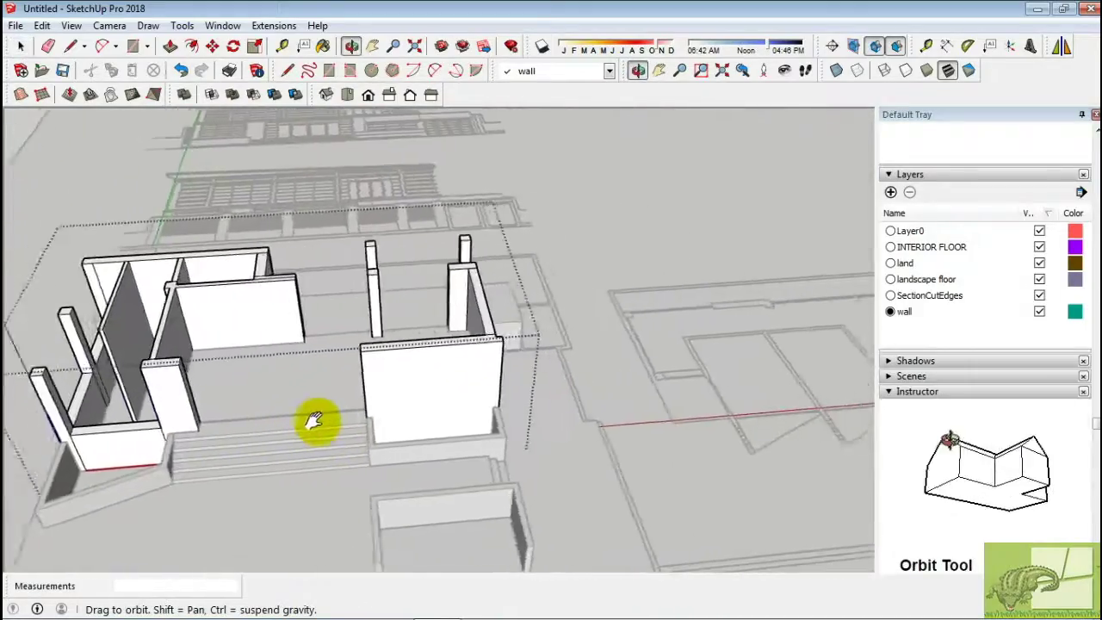
{"action": "middle_click_drag", "start_coordinate": [314, 420], "coordinate": [127, 419], "text": "shift"}
{"action": "scroll", "coordinate": [229, 267], "scroll_direction": "up", "scroll_amount": 5}
{"action": "key", "text": "e"}
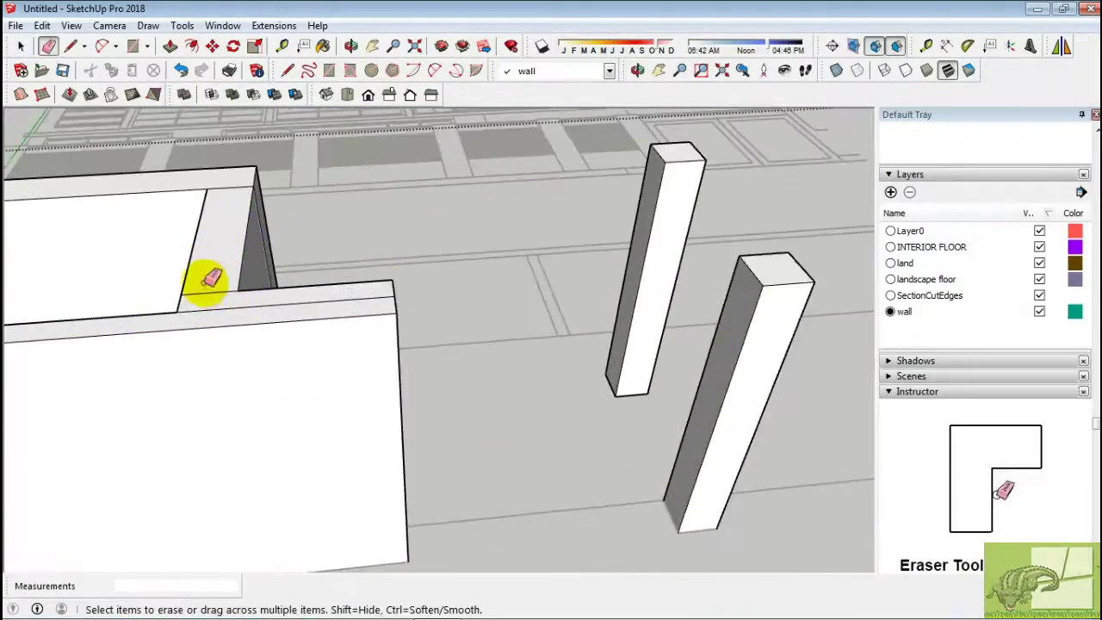
{"action": "mouse_move", "coordinate": [428, 287]}
{"action": "middle_mouse_down"}
{"action": "mouse_move", "coordinate": [89, 266]}
{"action": "mouse_move", "coordinate": [153, 374]}
{"action": "mouse_move", "coordinate": [98, 339]}
{"action": "mouse_move", "coordinate": [164, 417]}
{"action": "mouse_move", "coordinate": [322, 370]}
{"action": "middle_mouse_up"}
{"action": "scroll", "coordinate": [339, 376], "scroll_direction": "down", "scroll_amount": 3}
{"action": "scroll", "coordinate": [431, 406], "scroll_direction": "up", "scroll_amount": 3}
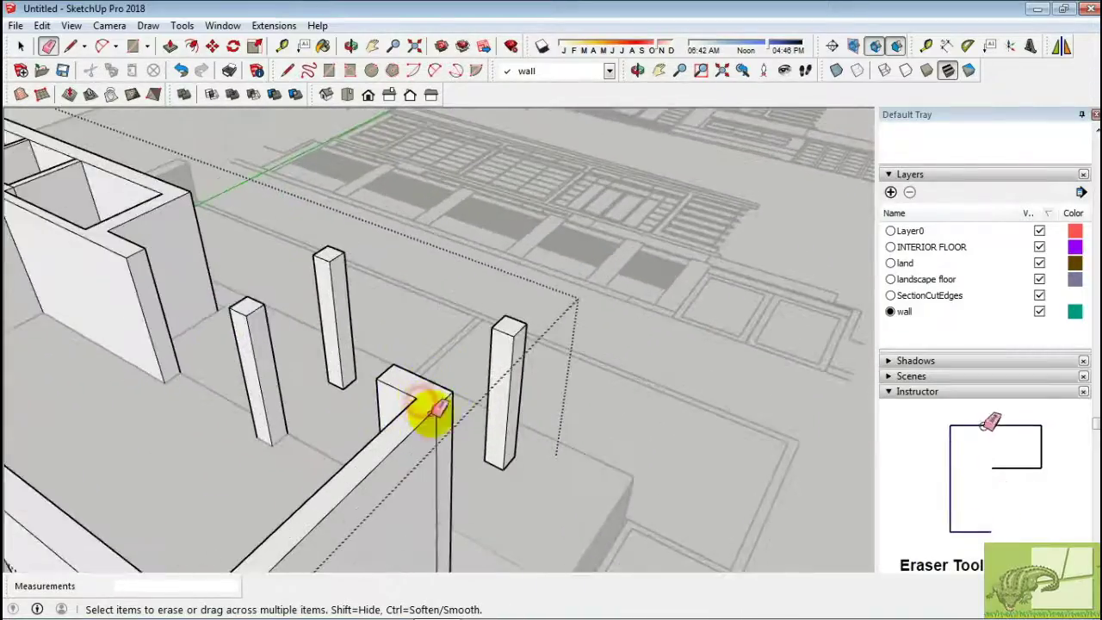
{"action": "mouse_move", "coordinate": [430, 406]}
{"action": "middle_mouse_down"}
{"action": "mouse_move", "coordinate": [491, 360]}
{"action": "mouse_move", "coordinate": [359, 446]}
{"action": "mouse_move", "coordinate": [571, 351]}
{"action": "middle_mouse_up"}
{"action": "scroll", "coordinate": [369, 456], "scroll_direction": "up", "scroll_amount": 3}
{"action": "scroll", "coordinate": [362, 430], "scroll_direction": "down", "scroll_amount": 3}
{"action": "scroll", "coordinate": [175, 441], "scroll_direction": "up", "scroll_amount": 5}
{"action": "scroll", "coordinate": [220, 441], "scroll_direction": "up", "scroll_amount": 3}
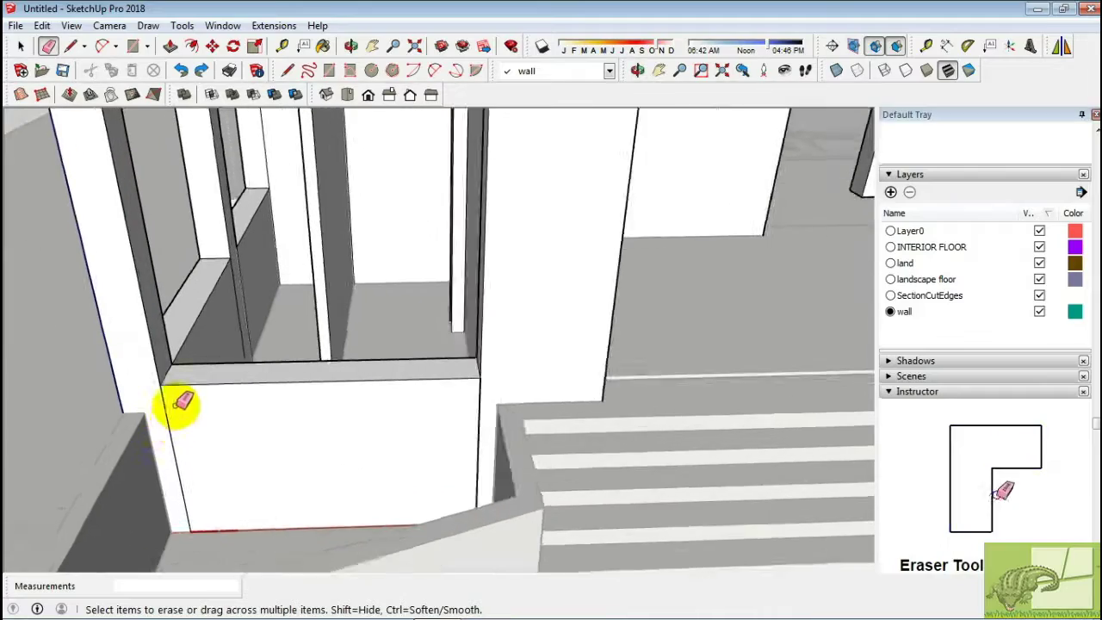
{"action": "scroll", "coordinate": [178, 405], "scroll_direction": "up", "scroll_amount": 2}
Push/Pull the large wall ledge faces up to the common wall height.
{"action": "key", "text": "p"}
{"action": "middle_click_drag", "start_coordinate": [683, 392], "coordinate": [666, 310]}
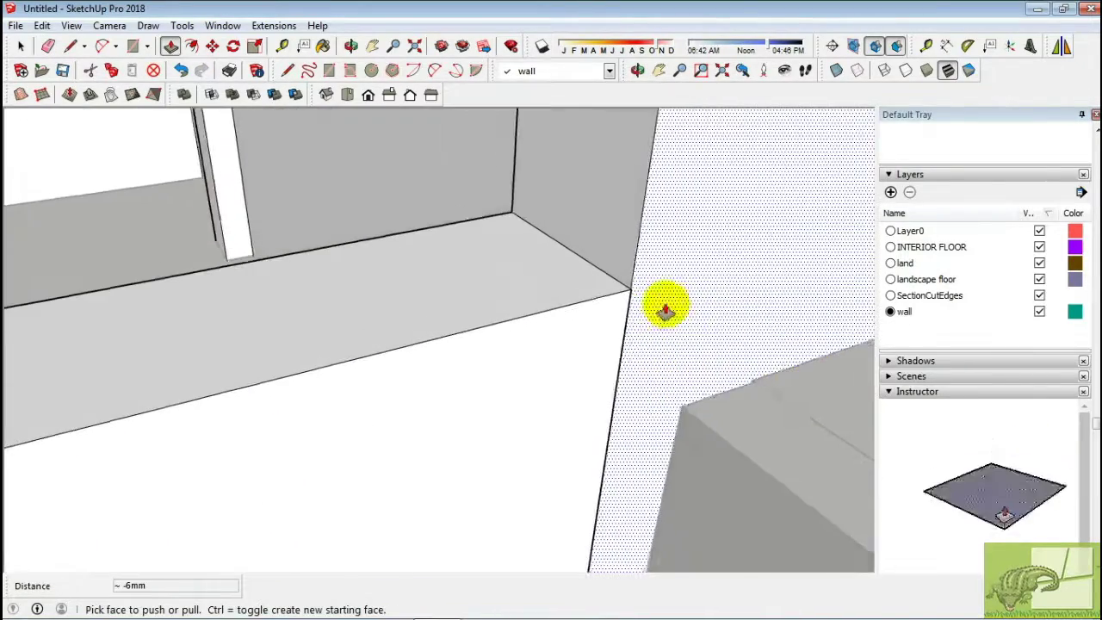
{"action": "mouse_move", "coordinate": [577, 342]}
{"action": "middle_mouse_down"}
{"action": "mouse_move", "coordinate": [485, 431]}
{"action": "mouse_move", "coordinate": [287, 327]}
{"action": "middle_mouse_up"}
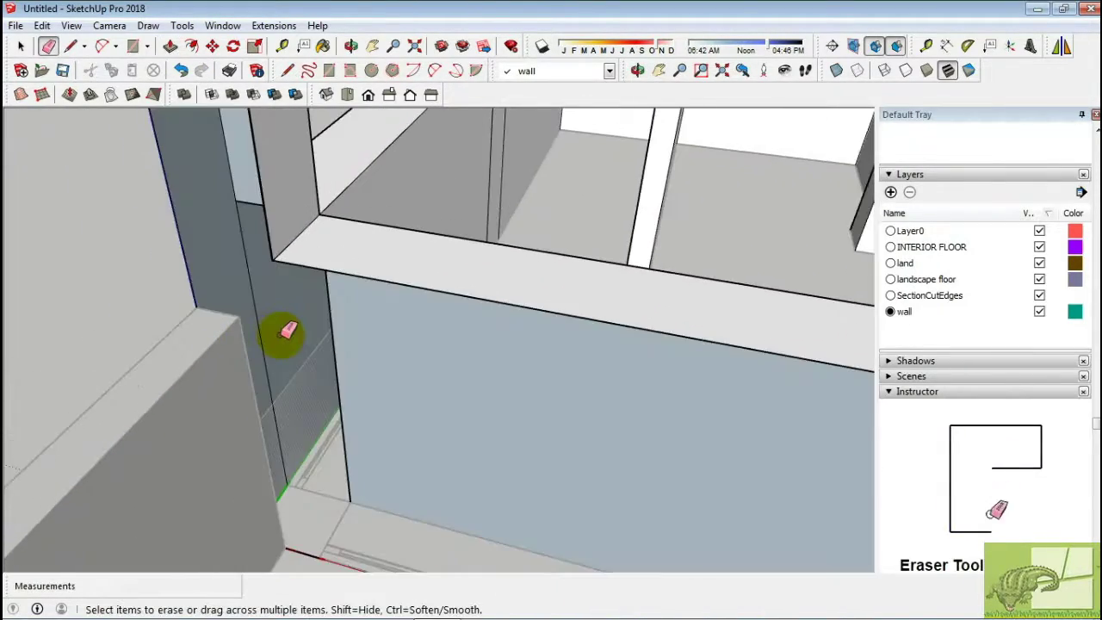
{"action": "scroll", "coordinate": [278, 264], "scroll_direction": "up", "scroll_amount": 2}
{"action": "scroll", "coordinate": [285, 237], "scroll_direction": "up", "scroll_amount": 2}
{"action": "left_click", "coordinate": [260, 211]}
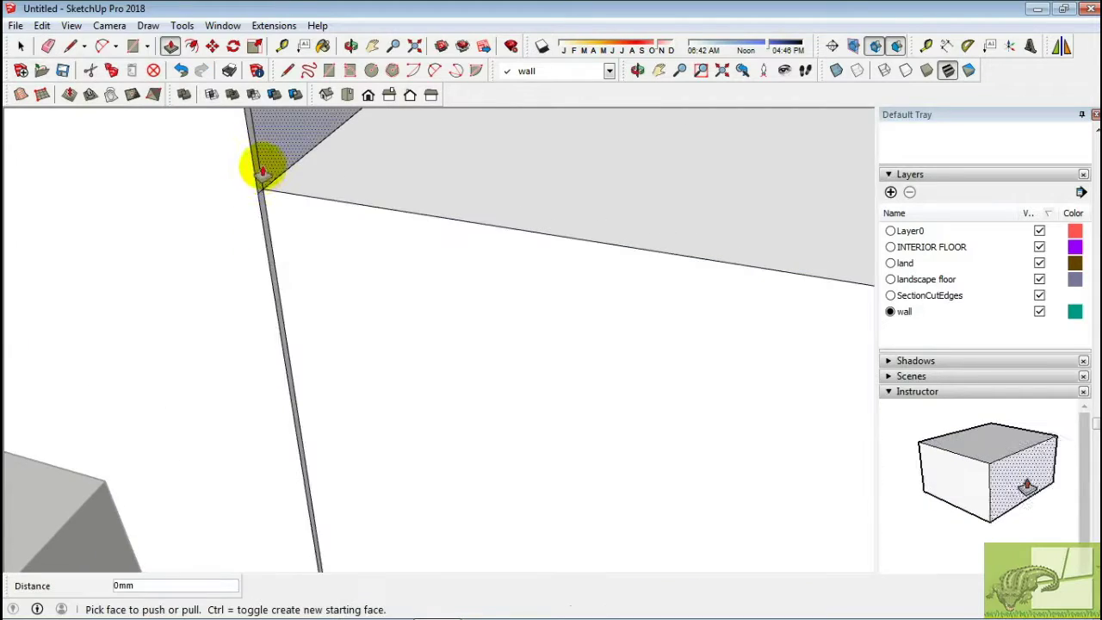
{"action": "mouse_move", "coordinate": [268, 237]}
{"action": "middle_mouse_down"}
{"action": "mouse_move", "coordinate": [350, 271]}
{"action": "mouse_move", "coordinate": [147, 216]}
{"action": "middle_mouse_up"}
{"action": "left_click", "coordinate": [147, 216]}
{"action": "scroll", "coordinate": [148, 221], "scroll_direction": "up", "scroll_amount": 2}
{"action": "scroll", "coordinate": [173, 245], "scroll_direction": "down", "scroll_amount": 2}
Check the corner pillar and walls, and select a top edge above a door opening.
{"action": "key", "text": "space"}
{"action": "scroll", "coordinate": [284, 293], "scroll_direction": "down", "scroll_amount": 3}
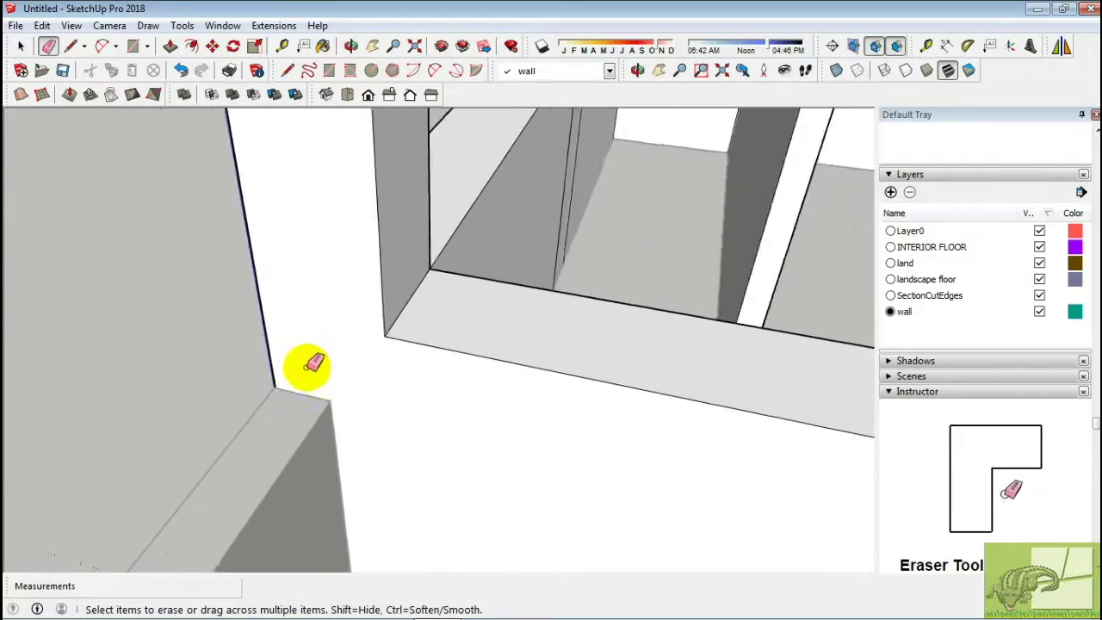
{"action": "scroll", "coordinate": [387, 293], "scroll_direction": "down", "scroll_amount": 2}
{"action": "mouse_move", "coordinate": [463, 216]}
{"action": "middle_mouse_down"}
{"action": "mouse_move", "coordinate": [468, 276]}
{"action": "mouse_move", "coordinate": [484, 249]}
{"action": "middle_mouse_up"}
{"action": "scroll", "coordinate": [500, 242], "scroll_direction": "up", "scroll_amount": 2}
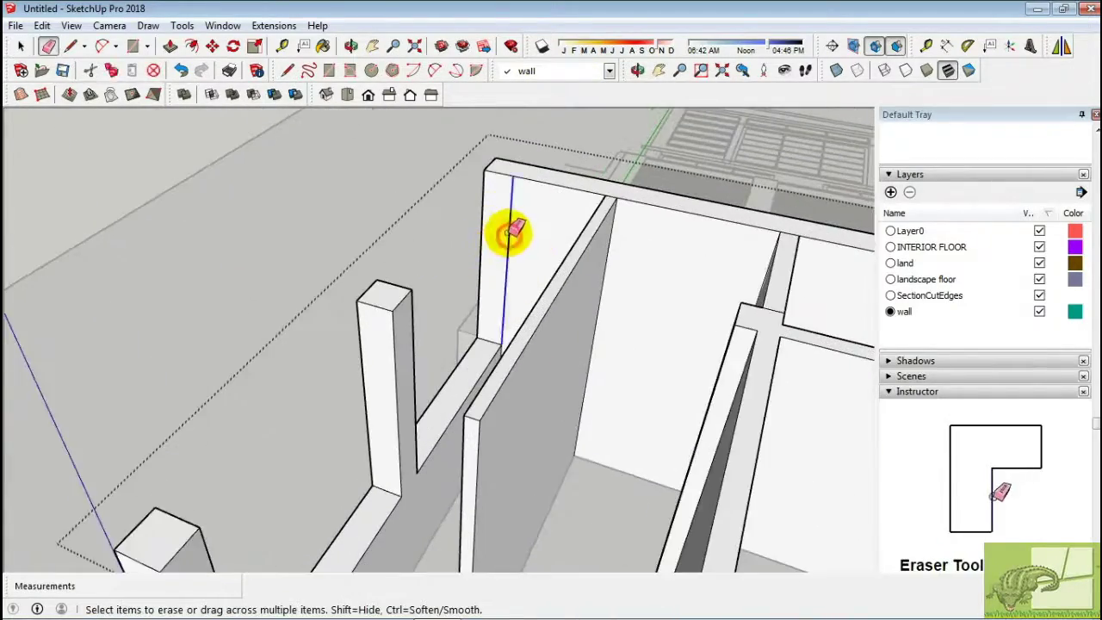
{"action": "scroll", "coordinate": [755, 285], "scroll_direction": "down", "scroll_amount": 2}
{"action": "scroll", "coordinate": [681, 310], "scroll_direction": "down", "scroll_amount": 2}
{"action": "middle_click_drag", "start_coordinate": [681, 310], "coordinate": [546, 295]}
{"action": "key", "text": "space"}
{"action": "scroll", "coordinate": [310, 254], "scroll_direction": "up", "scroll_amount": 3}
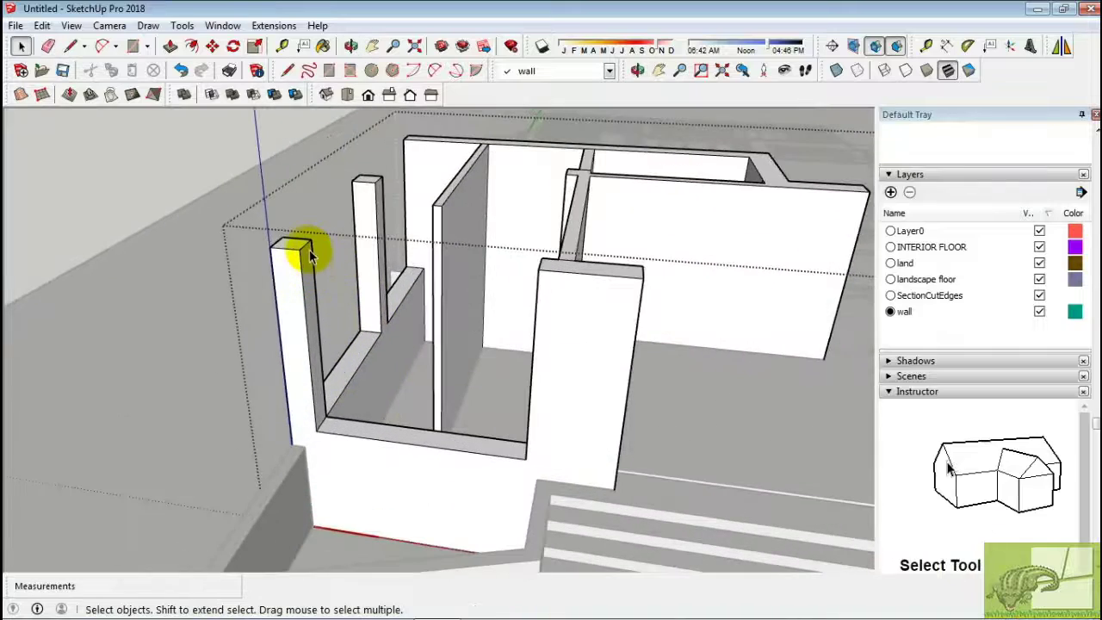
{"action": "scroll", "coordinate": [366, 185], "scroll_direction": "down", "scroll_amount": 2}
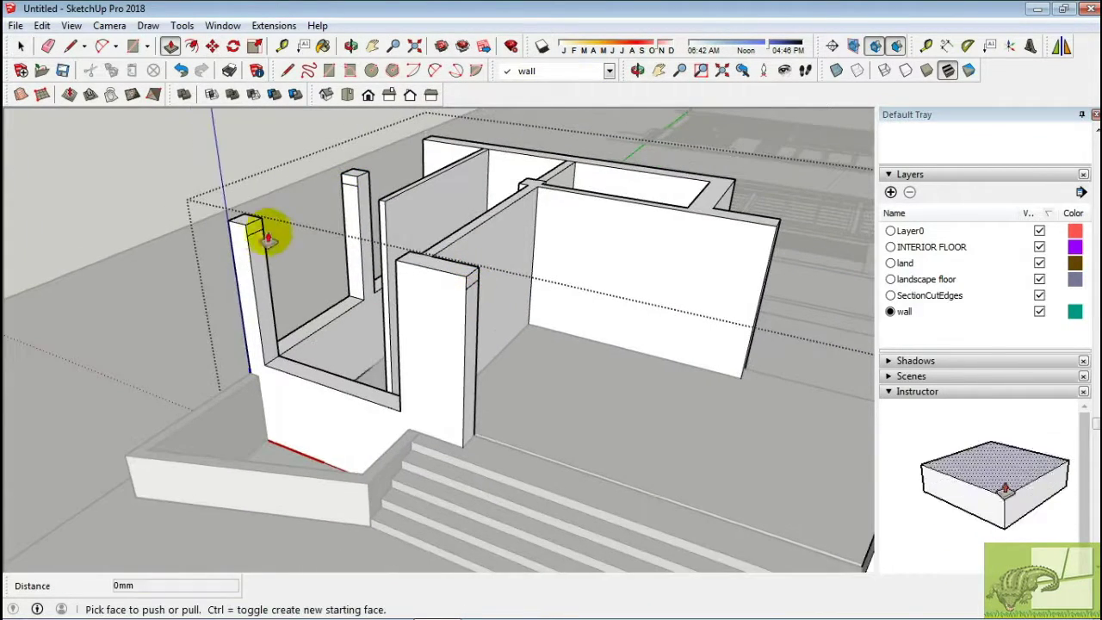
{"action": "mouse_move", "coordinate": [478, 284]}
{"action": "middle_mouse_down"}
{"action": "mouse_move", "coordinate": [468, 278]}
{"action": "mouse_move", "coordinate": [668, 303]}
{"action": "middle_mouse_up"}
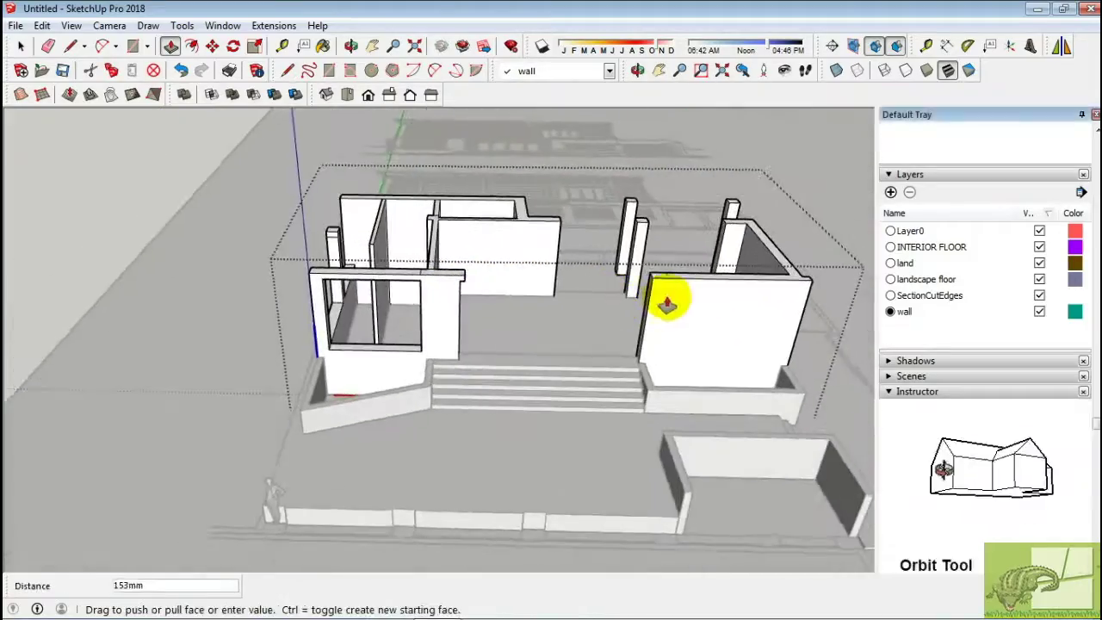
{"action": "scroll", "coordinate": [644, 312], "scroll_direction": "up", "scroll_amount": 3}
{"action": "mouse_move", "coordinate": [505, 290]}
{"action": "middle_mouse_down"}
{"action": "mouse_move", "coordinate": [829, 300]}
{"action": "mouse_move", "coordinate": [689, 276]}
{"action": "middle_mouse_up"}
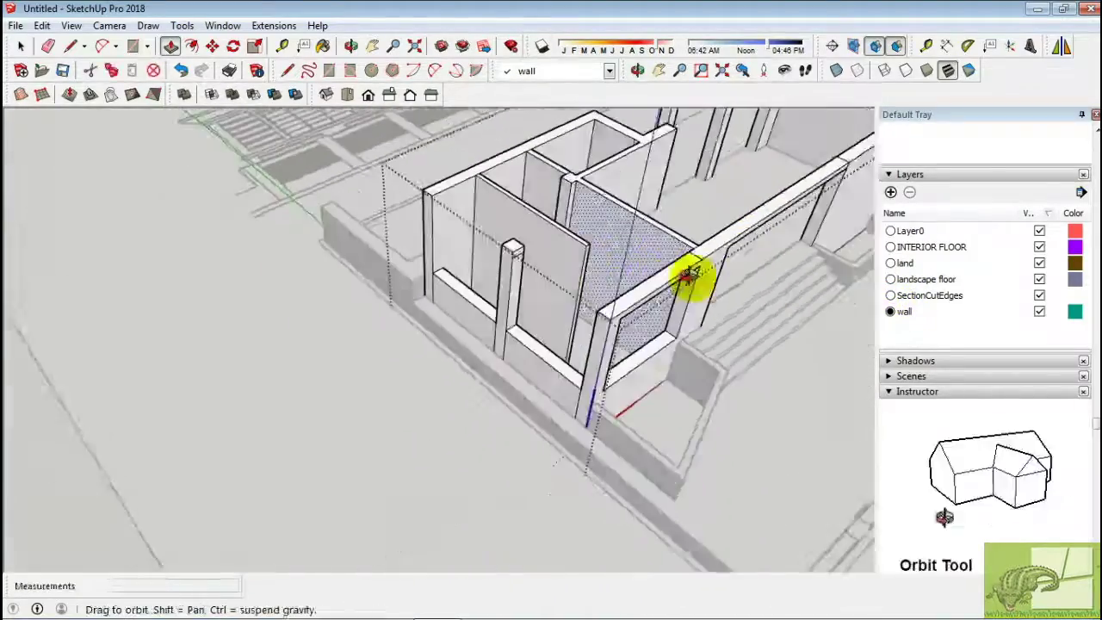
{"action": "scroll", "coordinate": [512, 237], "scroll_direction": "up", "scroll_amount": 2}
{"action": "scroll", "coordinate": [288, 246], "scroll_direction": "down", "scroll_amount": 3}
{"action": "scroll", "coordinate": [279, 254], "scroll_direction": "down", "scroll_amount": 2}
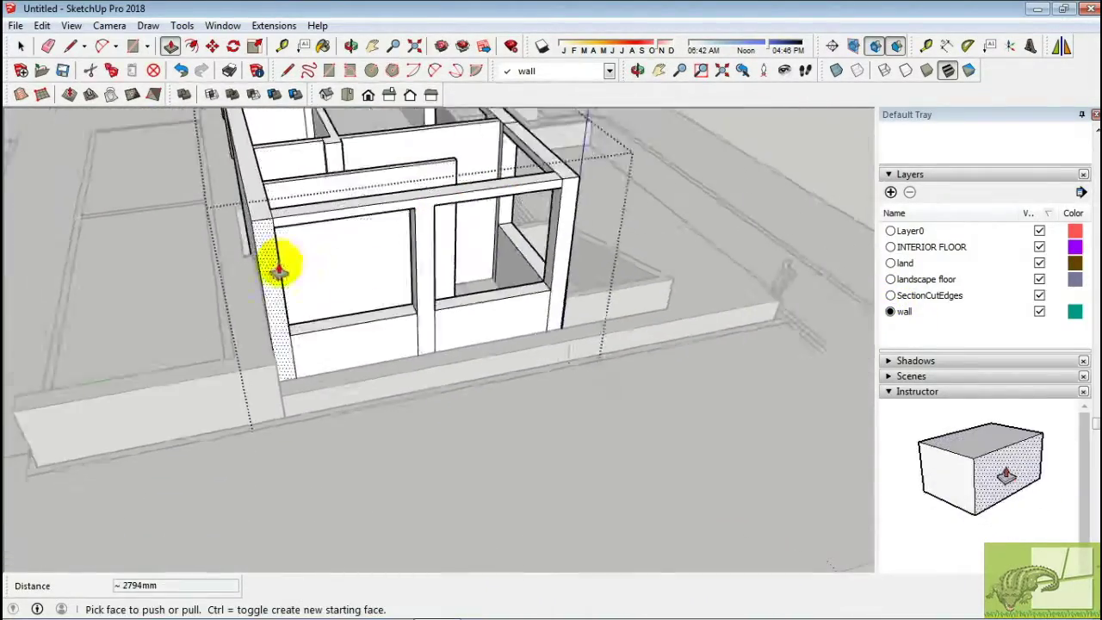
{"action": "middle_click_drag", "start_coordinate": [278, 254], "coordinate": [347, 374]}
{"action": "scroll", "coordinate": [373, 311], "scroll_direction": "up", "scroll_amount": 4}
Copy the top edge down with Ctrl-Move for a -200mm lintel strip and erase stray edges.
{"action": "key", "text": "m"}
{"action": "scroll", "coordinate": [422, 280], "scroll_direction": "up", "scroll_amount": 1}
{"action": "key", "text": "ctrl"}
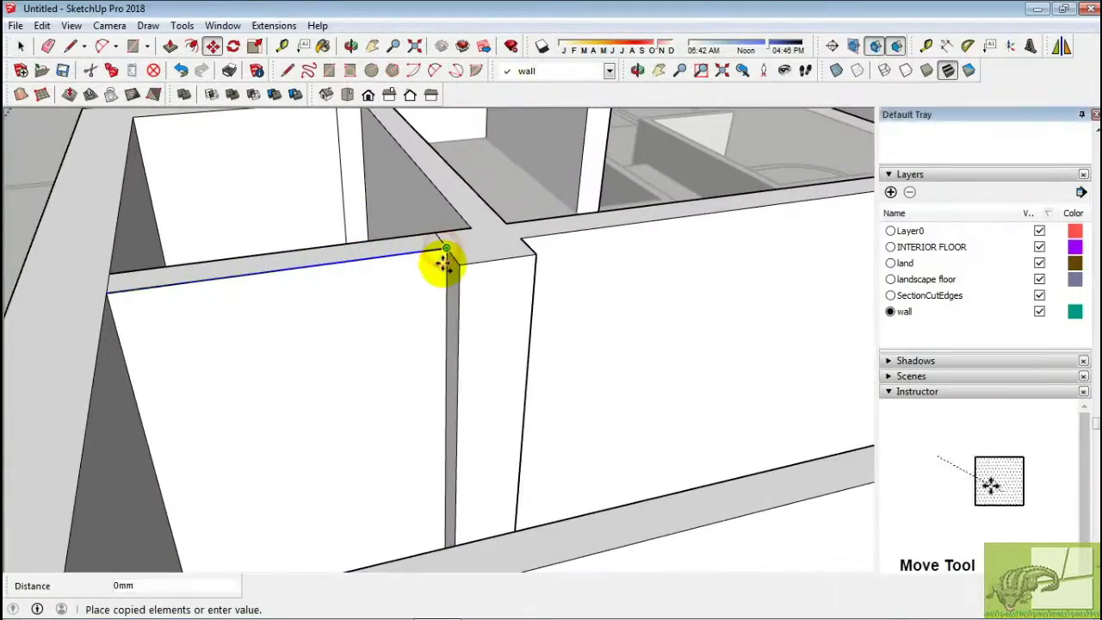
{"action": "mouse_move", "coordinate": [445, 263]}
{"action": "middle_mouse_down"}
{"action": "mouse_move", "coordinate": [367, 430]}
{"action": "mouse_move", "coordinate": [357, 364]}
{"action": "middle_mouse_up"}
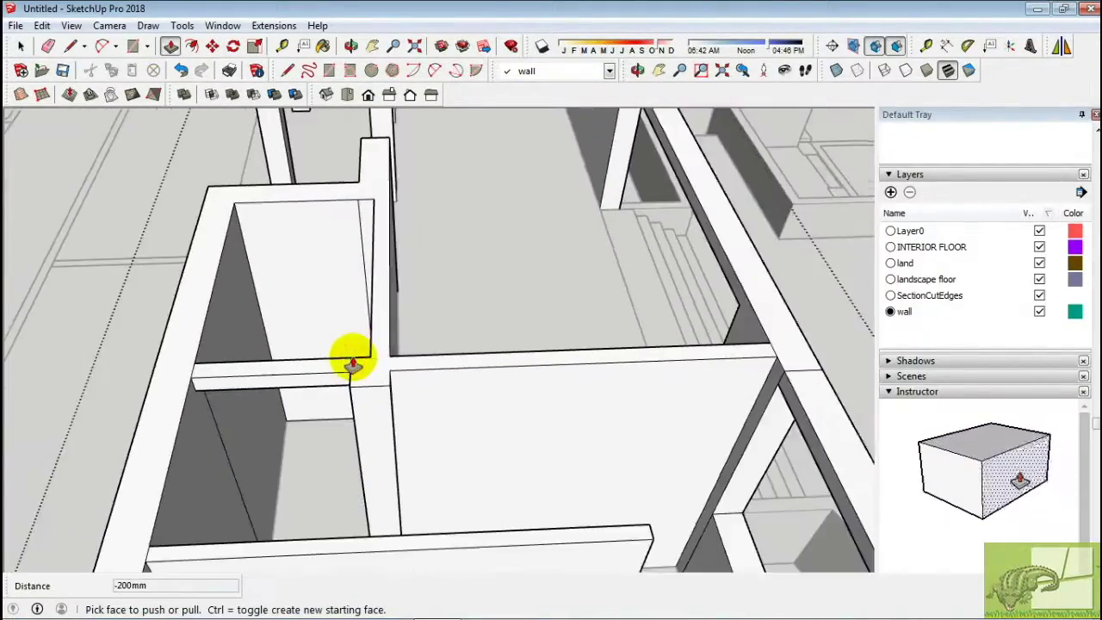
{"action": "key", "text": "e"}
{"action": "mouse_move", "coordinate": [221, 401]}
{"action": "middle_mouse_down"}
{"action": "mouse_move", "coordinate": [456, 345]}
{"action": "mouse_move", "coordinate": [735, 191]}
{"action": "mouse_move", "coordinate": [643, 256]}
{"action": "mouse_move", "coordinate": [370, 140]}
{"action": "mouse_move", "coordinate": [423, 322]}
{"action": "mouse_move", "coordinate": [435, 328]}
{"action": "mouse_move", "coordinate": [160, 308]}
{"action": "mouse_move", "coordinate": [307, 291]}
{"action": "mouse_move", "coordinate": [582, 147]}
{"action": "middle_mouse_up"}
{"action": "scroll", "coordinate": [123, 312], "scroll_direction": "down", "scroll_amount": 3}
{"action": "key", "text": "space"}
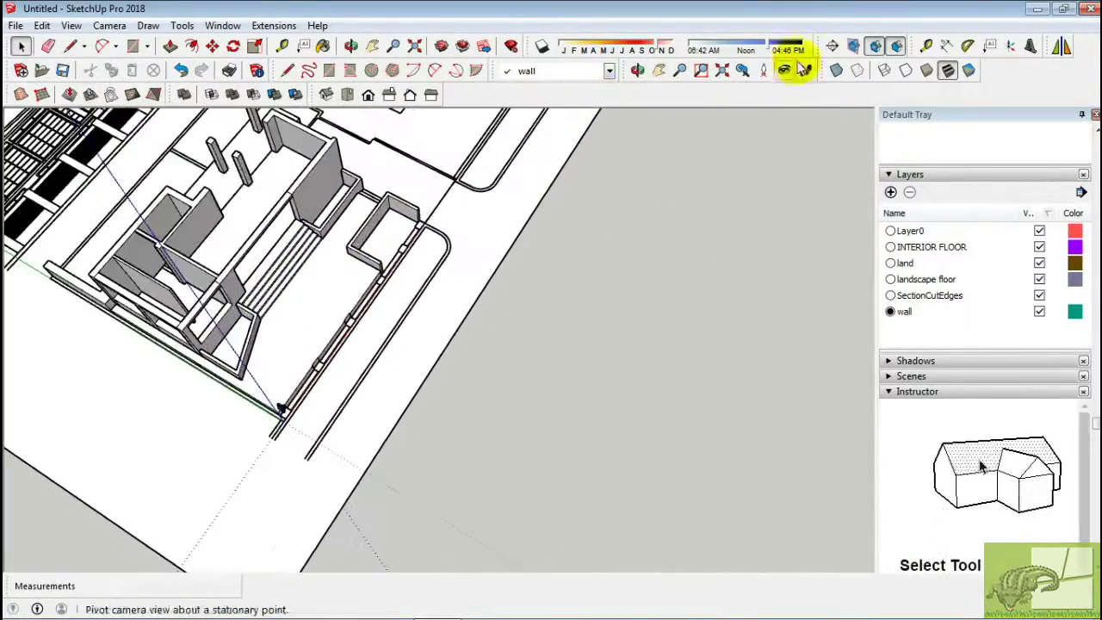
Turn off X-ray and orbit toward the stairs and floor area.
{"action": "scroll", "coordinate": [216, 327], "scroll_direction": "up", "scroll_amount": 3}
{"action": "mouse_move", "coordinate": [216, 327]}
{"action": "middle_mouse_down"}
{"action": "mouse_move", "coordinate": [561, 339]}
{"action": "mouse_move", "coordinate": [377, 352]}
{"action": "mouse_move", "coordinate": [641, 235]}
{"action": "middle_mouse_up"}
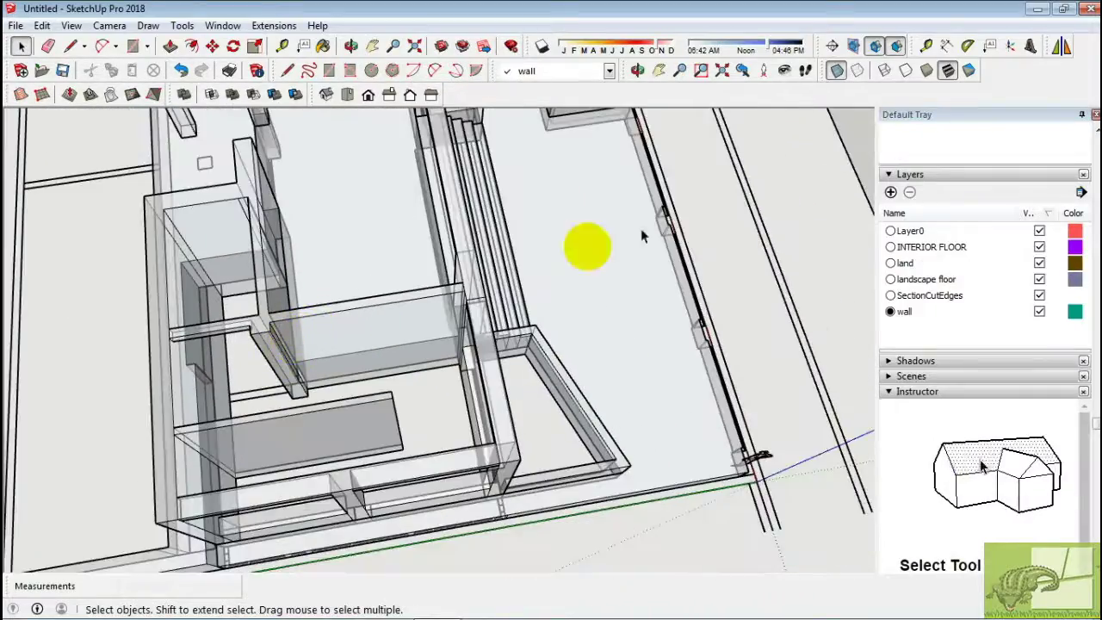
{"action": "key", "text": "x"}
{"action": "scroll", "coordinate": [444, 358], "scroll_direction": "up", "scroll_amount": 5}
{"action": "scroll", "coordinate": [184, 368], "scroll_direction": "down", "scroll_amount": 5}
{"action": "mouse_move", "coordinate": [184, 369]}
{"action": "middle_mouse_down"}
{"action": "mouse_move", "coordinate": [86, 265]}
{"action": "mouse_move", "coordinate": [332, 216]}
{"action": "mouse_move", "coordinate": [345, 283]}
{"action": "mouse_move", "coordinate": [524, 328]}
{"action": "middle_mouse_up"}
{"action": "scroll", "coordinate": [332, 217], "scroll_direction": "up", "scroll_amount": 2}
{"action": "scroll", "coordinate": [345, 283], "scroll_direction": "up", "scroll_amount": 2}
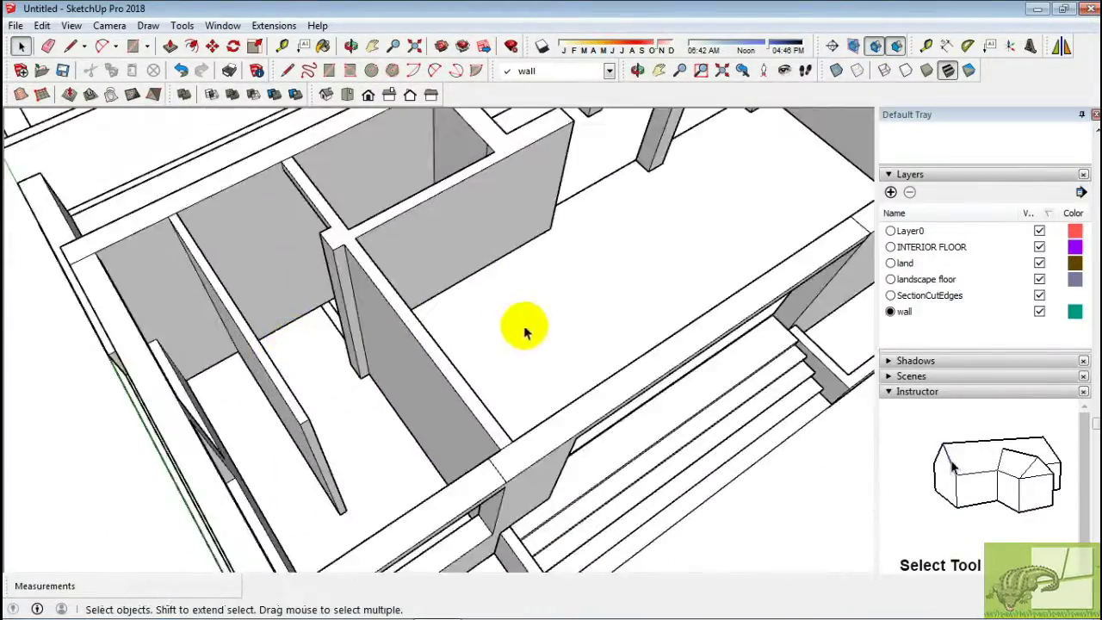
{"action": "scroll", "coordinate": [524, 327], "scroll_direction": "up", "scroll_amount": 1}
Draw the interior floor rectangles from the wall corners and open the floor for editing.
{"action": "key", "text": "r"}
{"action": "mouse_move", "coordinate": [594, 329]}
{"action": "middle_mouse_down"}
{"action": "mouse_move", "coordinate": [345, 246]}
{"action": "mouse_move", "coordinate": [505, 290]}
{"action": "mouse_move", "coordinate": [669, 376]}
{"action": "middle_mouse_up"}
{"action": "scroll", "coordinate": [422, 366], "scroll_direction": "up", "scroll_amount": 2}
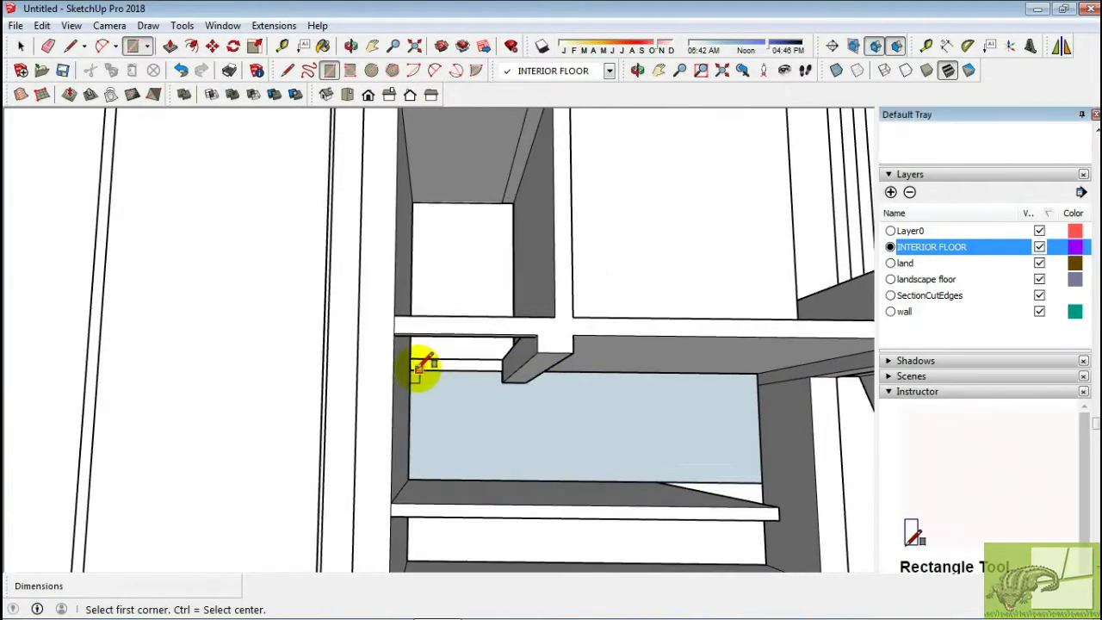
{"action": "left_click", "coordinate": [501, 203]}
{"action": "scroll", "coordinate": [502, 203], "scroll_direction": "up", "scroll_amount": 1}
{"action": "mouse_move", "coordinate": [496, 411]}
{"action": "middle_mouse_down"}
{"action": "mouse_move", "coordinate": [525, 431]}
{"action": "mouse_move", "coordinate": [387, 448]}
{"action": "mouse_move", "coordinate": [307, 394]}
{"action": "middle_mouse_up"}
{"action": "key", "text": "Escape"}
{"action": "left_click", "coordinate": [297, 392]}
{"action": "mouse_move", "coordinate": [325, 444]}
{"action": "middle_mouse_down"}
{"action": "mouse_move", "coordinate": [585, 426]}
{"action": "mouse_move", "coordinate": [608, 492]}
{"action": "mouse_move", "coordinate": [687, 317]}
{"action": "middle_mouse_up"}
{"action": "left_click", "coordinate": [681, 442]}
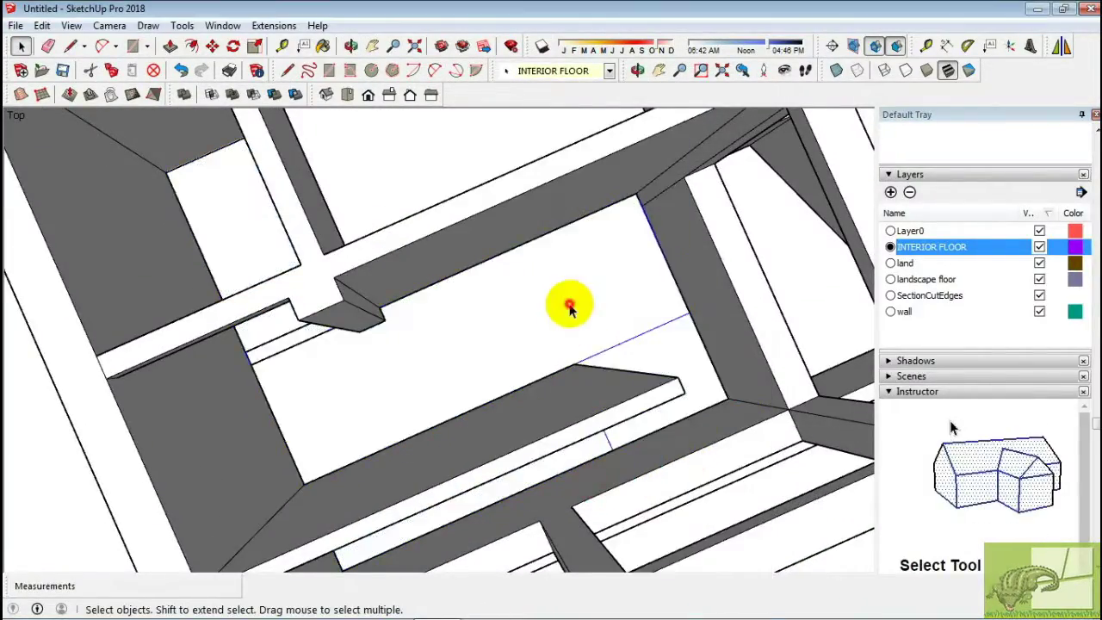
{"action": "double_click", "coordinate": [593, 326]}
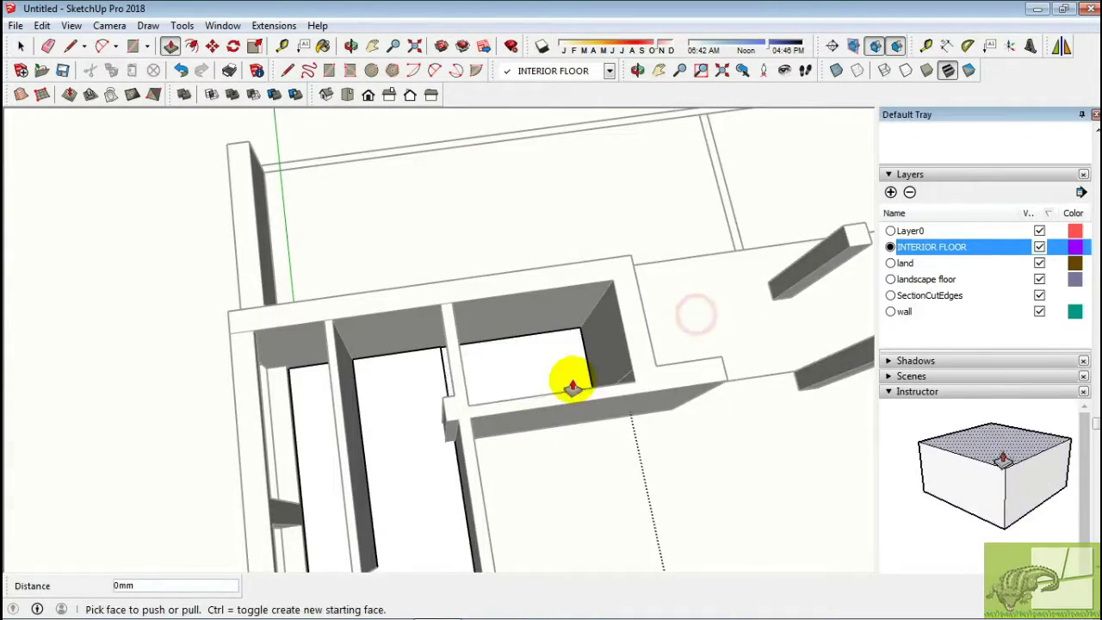
Erase stray edges and select the wall's vertical and top edges.
{"action": "key", "text": "space"}
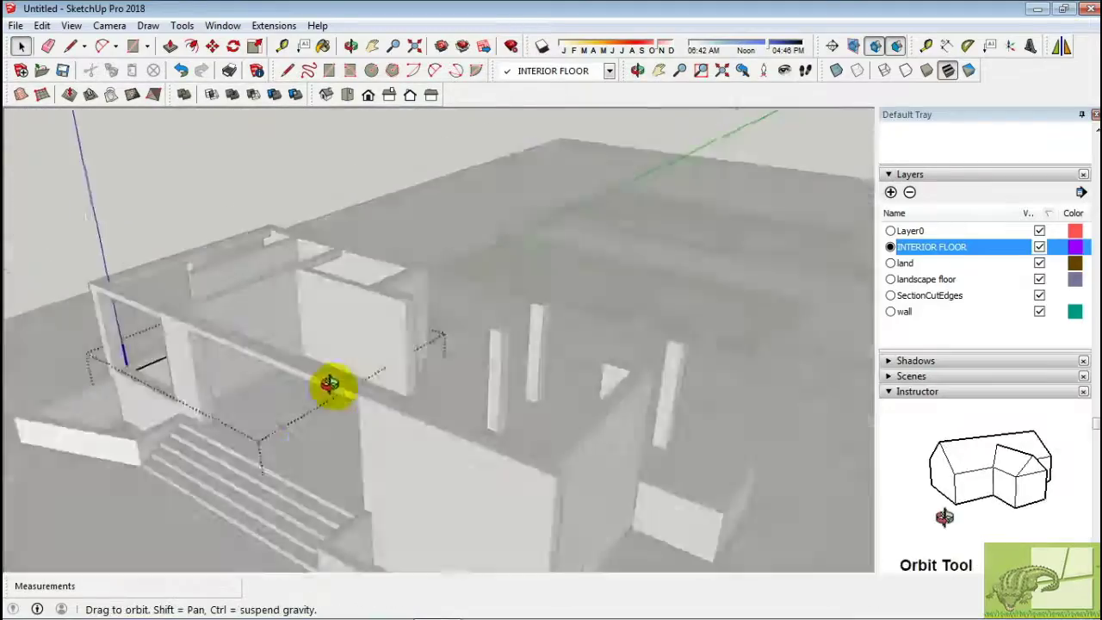
{"action": "mouse_move", "coordinate": [474, 351]}
{"action": "middle_mouse_down"}
{"action": "mouse_move", "coordinate": [674, 300]}
{"action": "mouse_move", "coordinate": [571, 386]}
{"action": "mouse_move", "coordinate": [485, 388]}
{"action": "mouse_move", "coordinate": [492, 320]}
{"action": "middle_mouse_up"}
{"action": "scroll", "coordinate": [620, 383], "scroll_direction": "up", "scroll_amount": 5}
{"action": "key", "text": "e"}
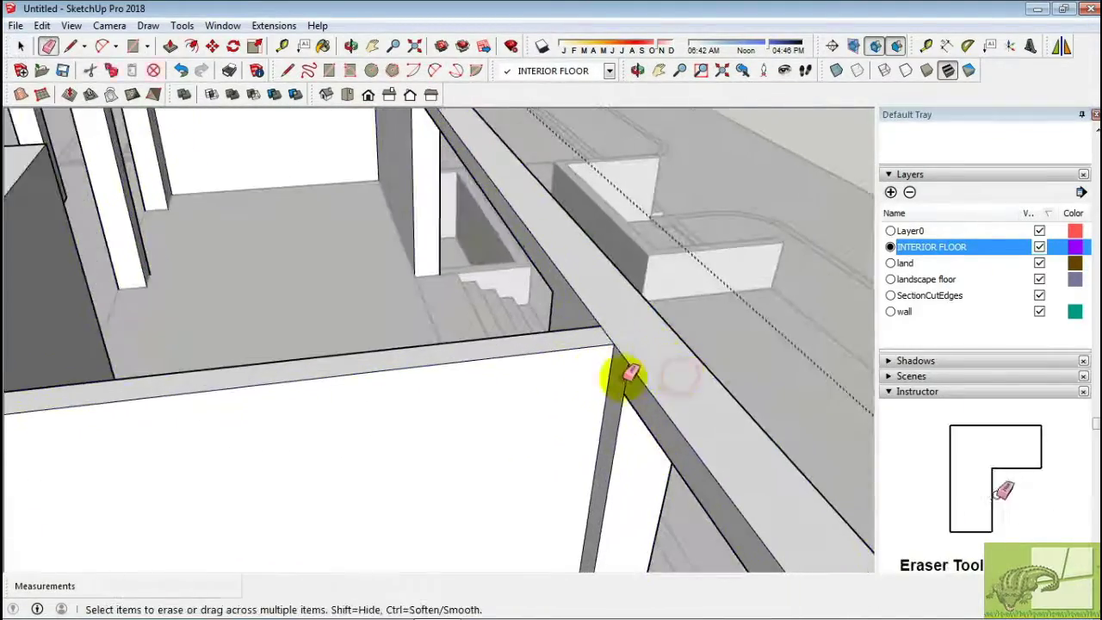
{"action": "key", "text": "space"}
{"action": "left_click", "coordinate": [615, 385]}
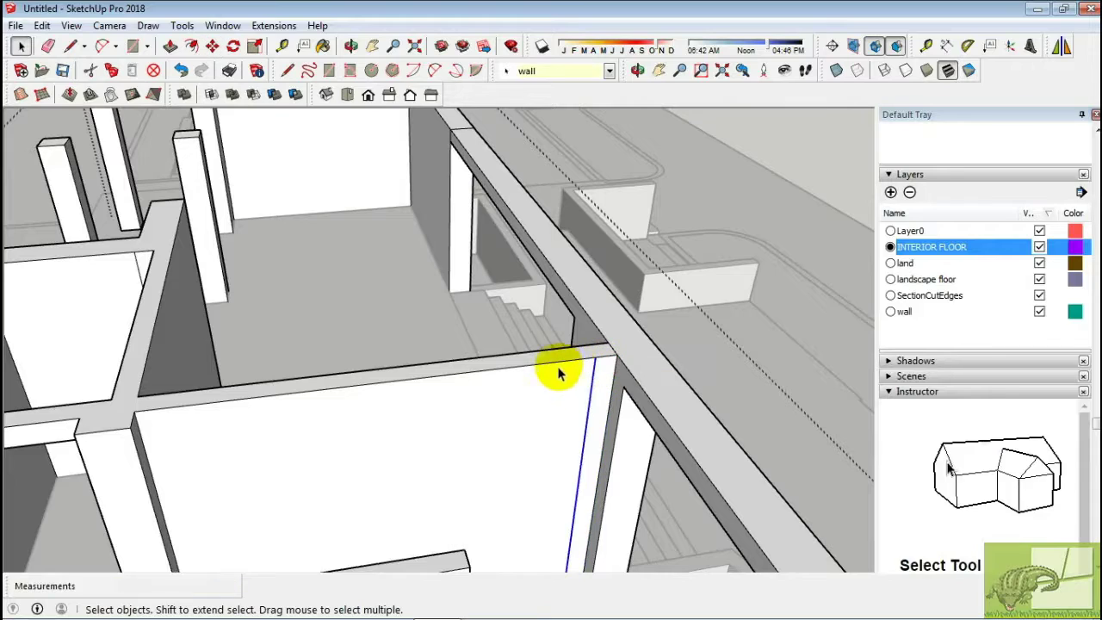
{"action": "left_click", "coordinate": [558, 369]}
Copy the wall's top edge downward with Ctrl-Move and push the new strip.
{"action": "key", "text": "m"}
{"action": "key", "text": "m"}
{"action": "middle_click_drag", "start_coordinate": [586, 401], "coordinate": [425, 315]}
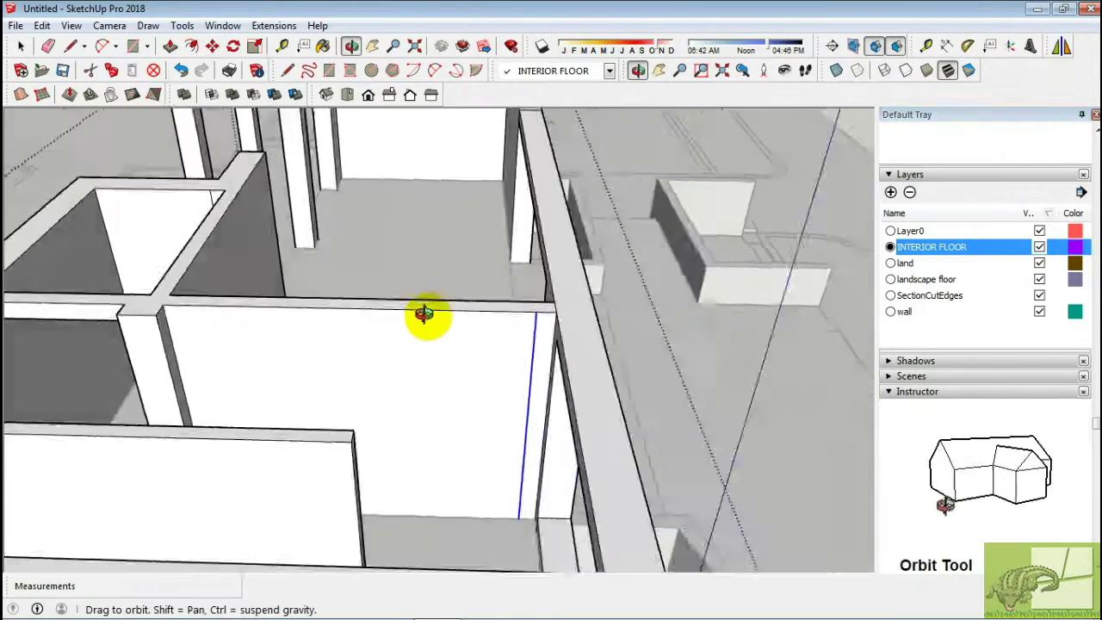
{"action": "left_click", "coordinate": [506, 322]}
{"action": "key", "text": "ctrl"}
{"action": "left_click", "coordinate": [308, 437]}
{"action": "middle_click_drag", "start_coordinate": [307, 437], "coordinate": [382, 322]}
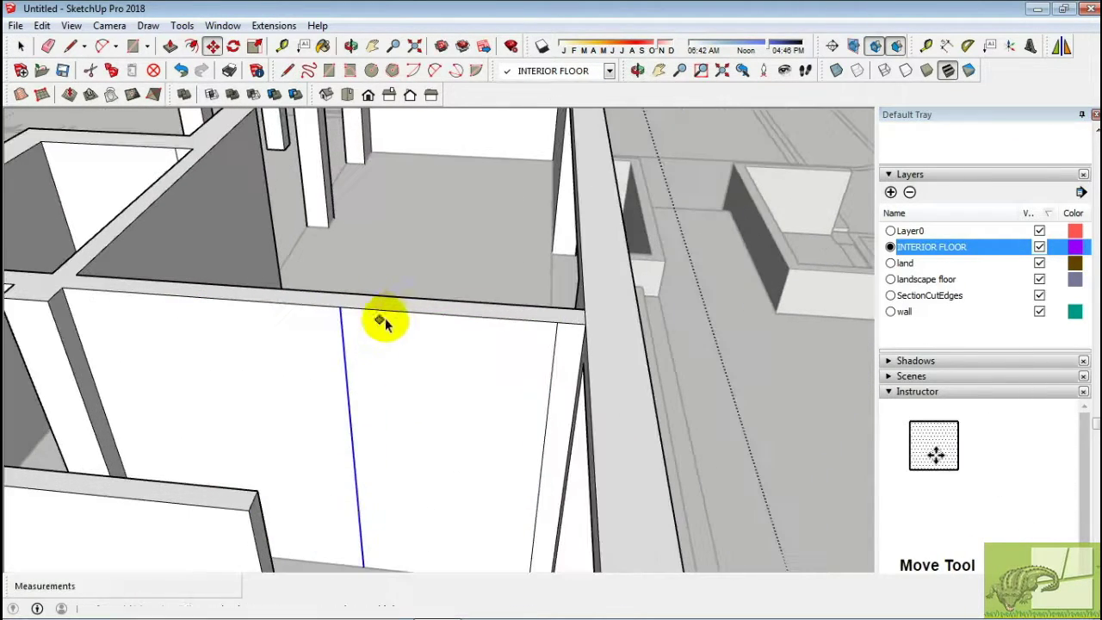
{"action": "type", "text": "2"}
{"action": "key", "text": "Return"}
{"action": "middle_click_drag", "start_coordinate": [555, 360], "coordinate": [664, 355]}
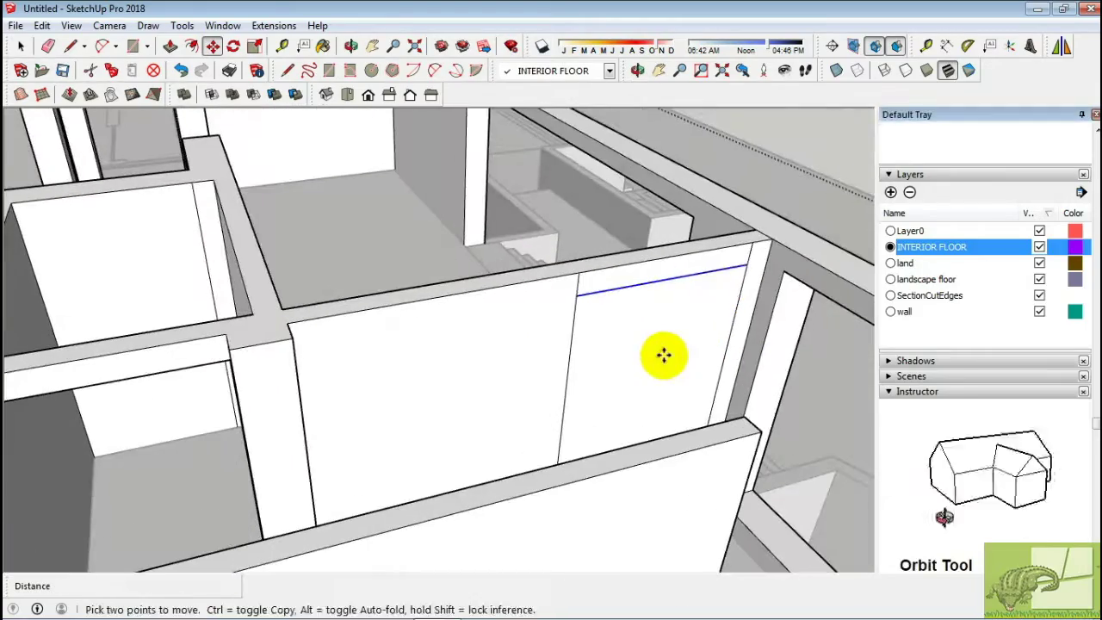
{"action": "left_click", "coordinate": [544, 274]}
Select the floor strip by the door frame and Push/Pull it 200mm.
{"action": "scroll", "coordinate": [674, 354], "scroll_direction": "down", "scroll_amount": 5}
{"action": "middle_click_drag", "start_coordinate": [640, 390], "coordinate": [364, 491]}
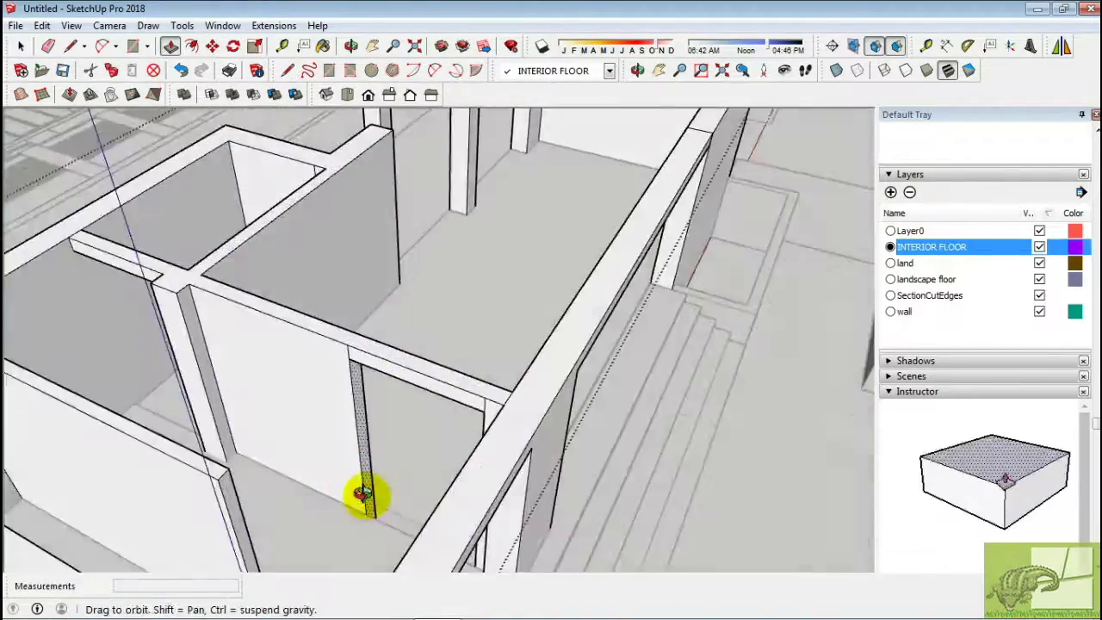
{"action": "scroll", "coordinate": [393, 524], "scroll_direction": "up", "scroll_amount": 3}
{"action": "key", "text": "space"}
{"action": "left_click", "coordinate": [491, 439]}
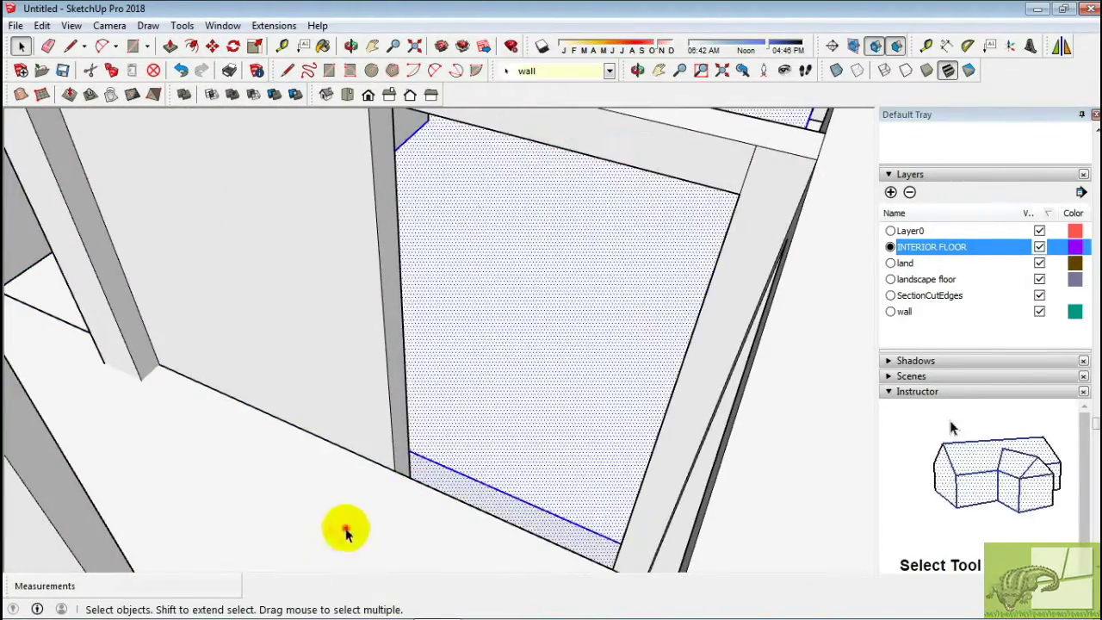
{"action": "left_click", "coordinate": [345, 524]}
{"action": "middle_click_drag", "start_coordinate": [405, 234], "coordinate": [422, 504]}
{"action": "scroll", "coordinate": [385, 541], "scroll_direction": "up", "scroll_amount": 3}
{"action": "middle_click_drag", "start_coordinate": [385, 540], "coordinate": [332, 466]}
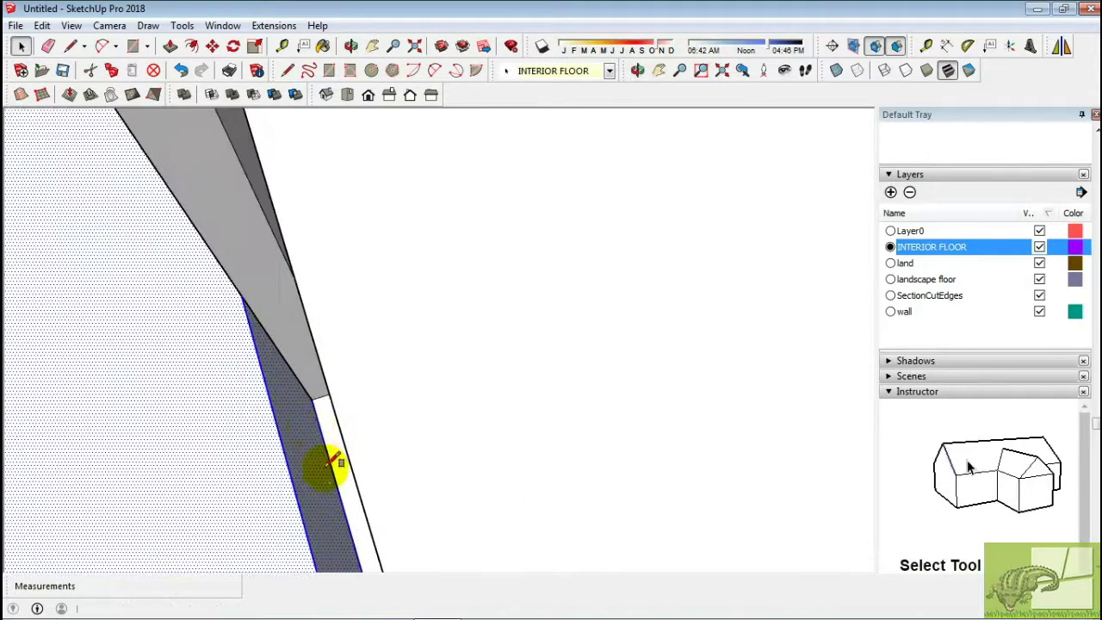
{"action": "mouse_move", "coordinate": [314, 392]}
{"action": "middle_mouse_down"}
{"action": "mouse_move", "coordinate": [669, 369]}
{"action": "mouse_move", "coordinate": [640, 315]}
{"action": "mouse_move", "coordinate": [812, 197]}
{"action": "middle_mouse_up"}
{"action": "key", "text": "p"}
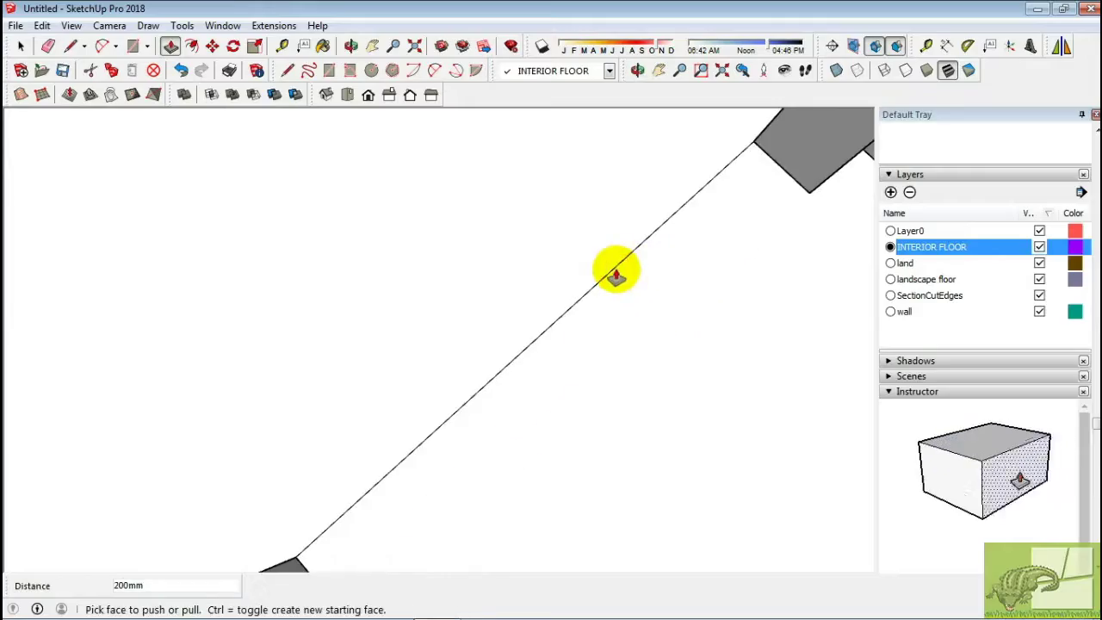
Make the floor piece a component and switch to Top view.
{"action": "key", "text": "space"}
{"action": "left_click", "coordinate": [612, 280]}
{"action": "key", "text": "g"}
{"action": "left_click", "coordinate": [569, 481]}
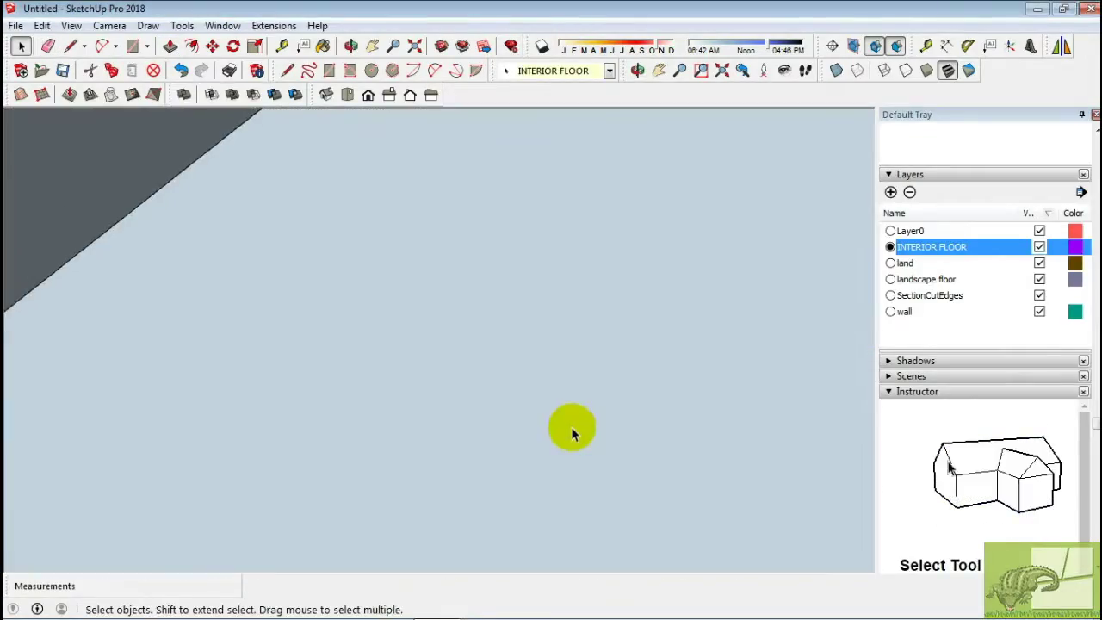
{"action": "key", "text": "t"}
{"action": "mouse_move", "coordinate": [399, 247]}
{"action": "middle_mouse_down"}
{"action": "mouse_move", "coordinate": [488, 460]}
{"action": "mouse_move", "coordinate": [580, 258]}
{"action": "mouse_move", "coordinate": [574, 367]}
{"action": "mouse_move", "coordinate": [342, 397]}
{"action": "mouse_move", "coordinate": [634, 463]}
{"action": "middle_mouse_up"}
{"action": "key", "text": "space"}
{"action": "scroll", "coordinate": [546, 426], "scroll_direction": "up", "scroll_amount": 3}
Orbit around the room with X-ray on to inspect the right front wall.
{"action": "scroll", "coordinate": [546, 426], "scroll_direction": "up", "scroll_amount": 3}
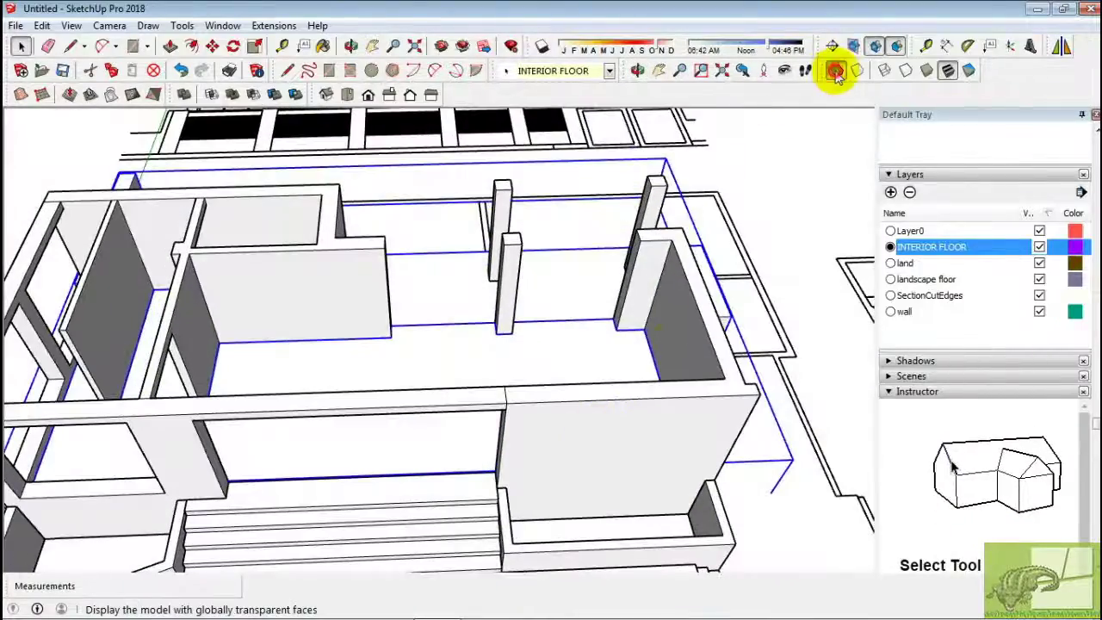
{"action": "left_click", "coordinate": [836, 70]}
{"action": "middle_click_drag", "start_coordinate": [585, 508], "coordinate": [467, 454]}
{"action": "key", "text": "l"}
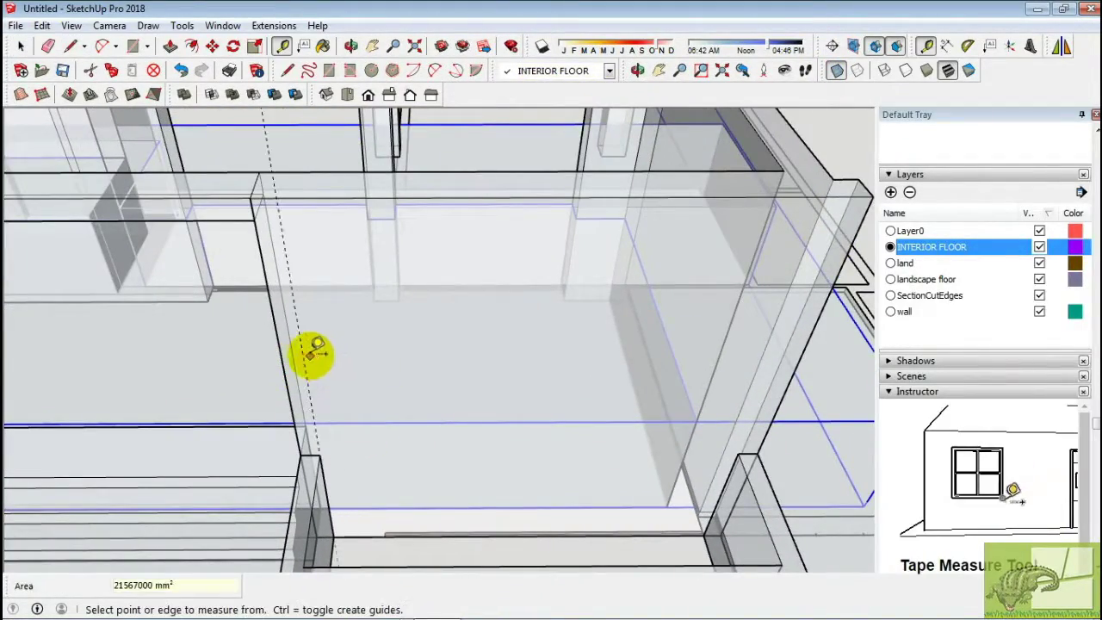
{"action": "mouse_move", "coordinate": [363, 348]}
{"action": "middle_mouse_down"}
{"action": "mouse_move", "coordinate": [406, 344]}
{"action": "mouse_move", "coordinate": [566, 453]}
{"action": "mouse_move", "coordinate": [524, 236]}
{"action": "mouse_move", "coordinate": [317, 238]}
{"action": "middle_mouse_up"}
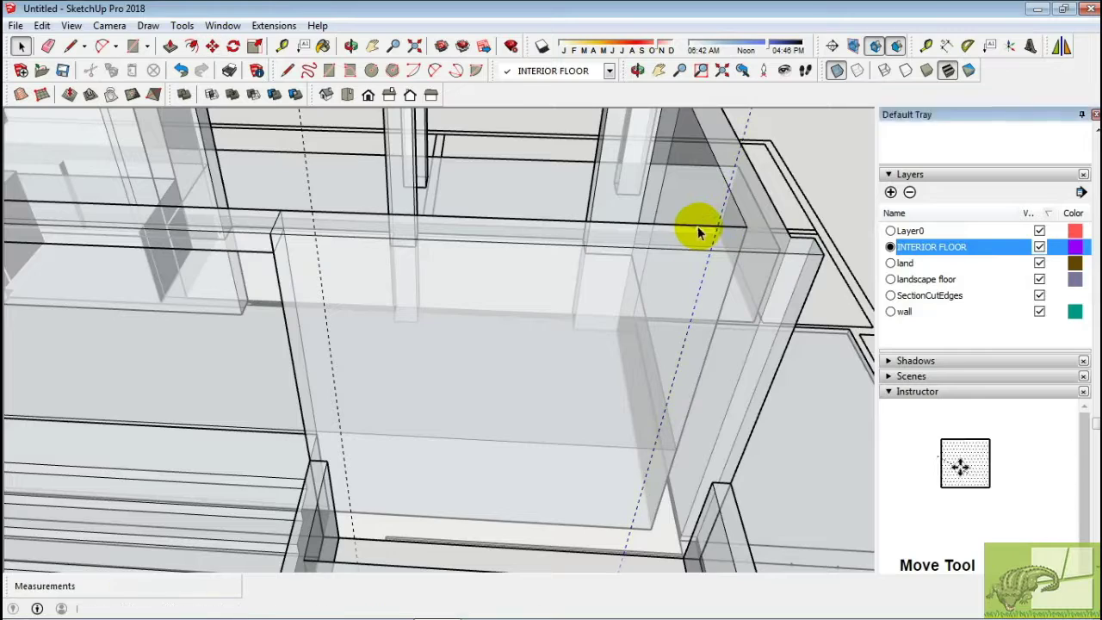
{"action": "key", "text": "space"}
{"action": "mouse_move", "coordinate": [698, 232]}
{"action": "middle_mouse_down"}
{"action": "mouse_move", "coordinate": [437, 388]}
{"action": "mouse_move", "coordinate": [462, 435]}
{"action": "middle_mouse_up"}
{"action": "key", "text": "x"}
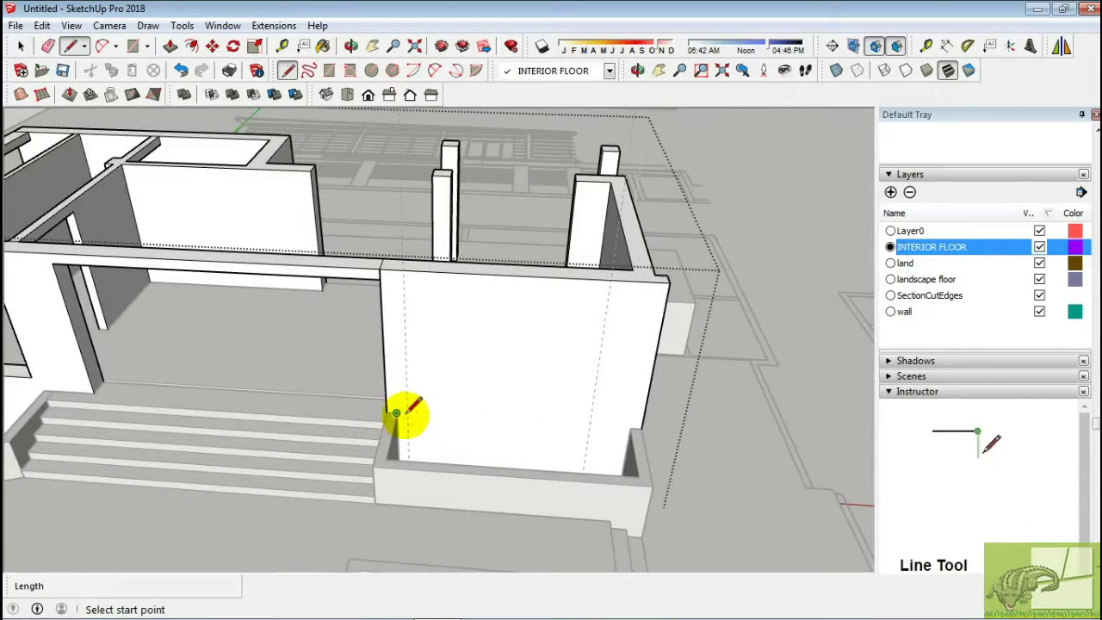
{"action": "scroll", "coordinate": [396, 413], "scroll_direction": "up", "scroll_amount": 3}
Draw a horizontal line across the front wall face and move it into position.
{"action": "left_click", "coordinate": [389, 413]}
{"action": "left_click", "coordinate": [761, 435]}
{"action": "key", "text": "space"}
{"action": "left_click", "coordinate": [652, 433]}
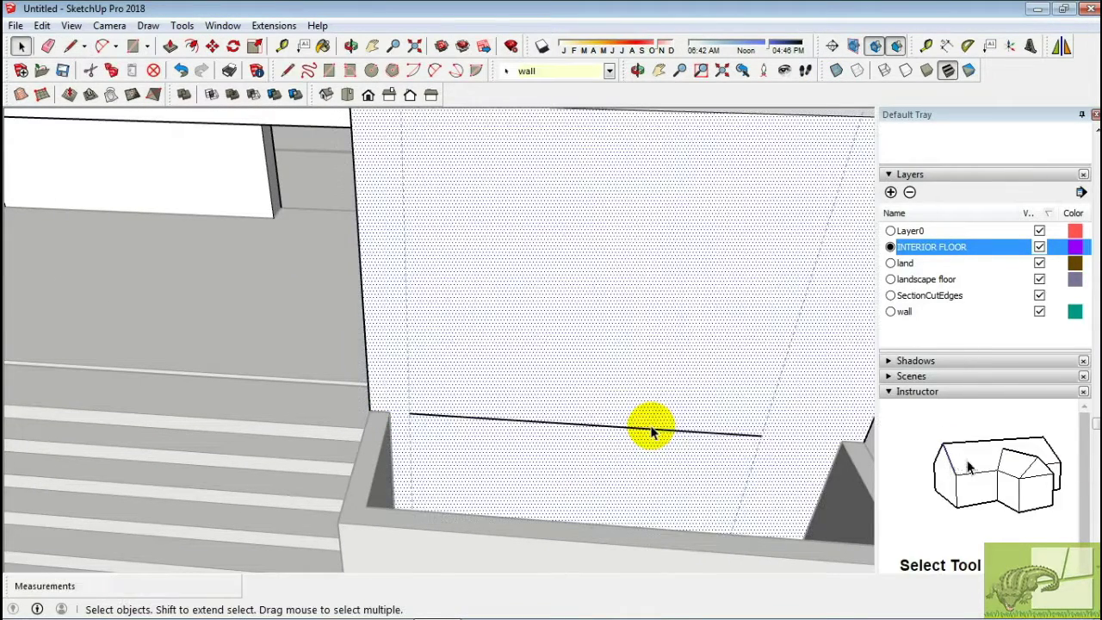
{"action": "left_click", "coordinate": [650, 430]}
{"action": "key", "text": "m"}
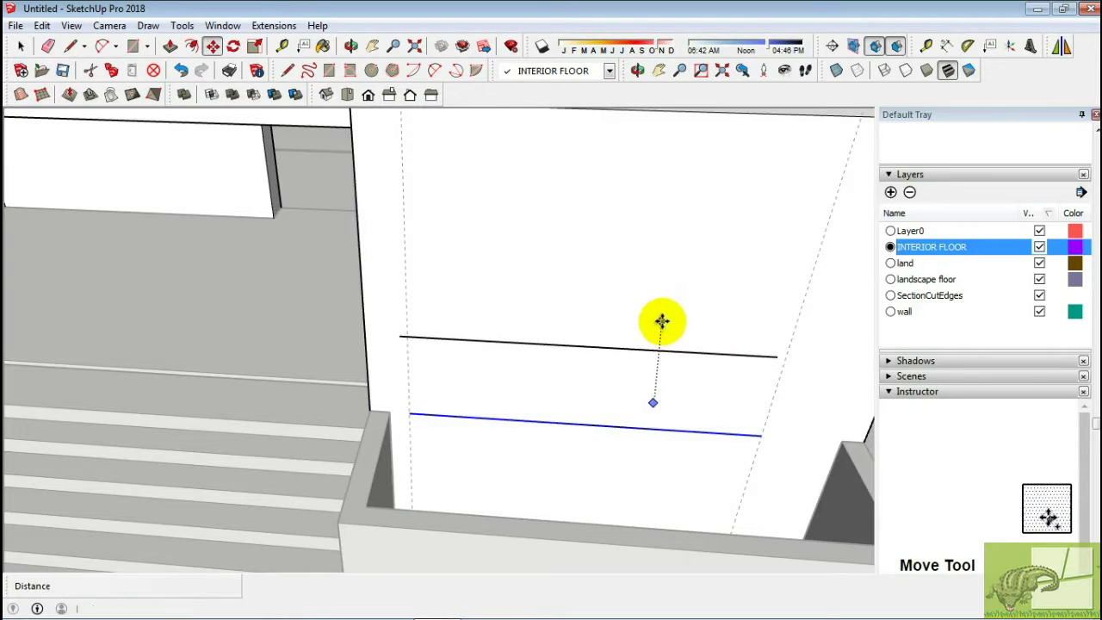
{"action": "mouse_move", "coordinate": [413, 377]}
{"action": "middle_mouse_down"}
{"action": "mouse_move", "coordinate": [610, 327]}
{"action": "mouse_move", "coordinate": [485, 279]}
{"action": "mouse_move", "coordinate": [438, 298]}
{"action": "mouse_move", "coordinate": [427, 353]}
{"action": "middle_mouse_up"}
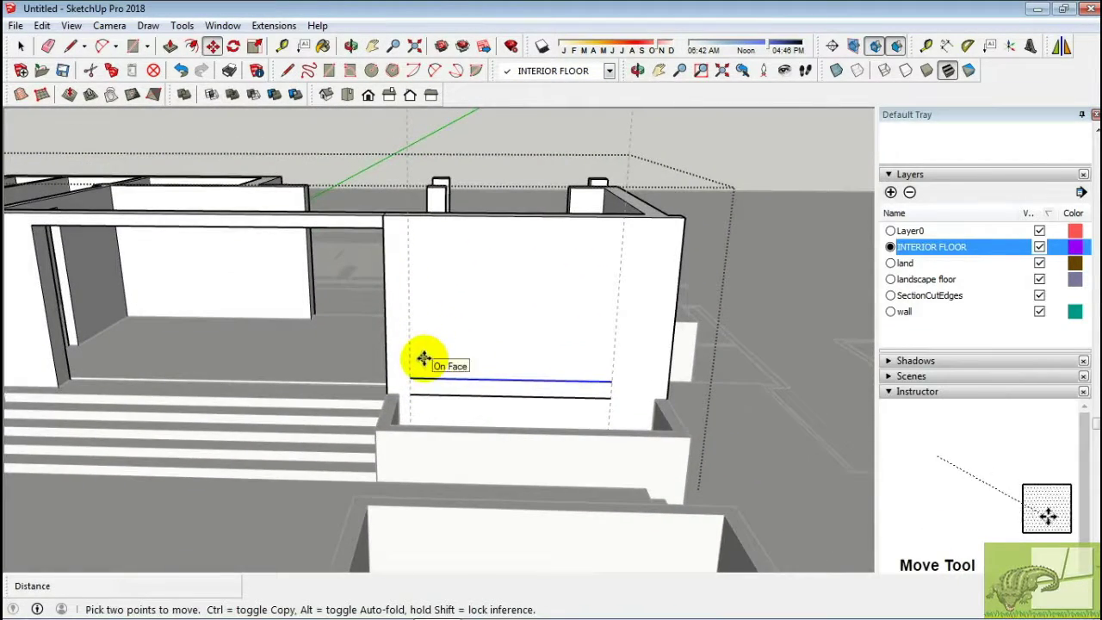
{"action": "scroll", "coordinate": [412, 376], "scroll_direction": "up", "scroll_amount": 2}
Draw the window outline edge up to the top of the wall.
{"action": "key", "text": "l"}
{"action": "key", "text": "space"}
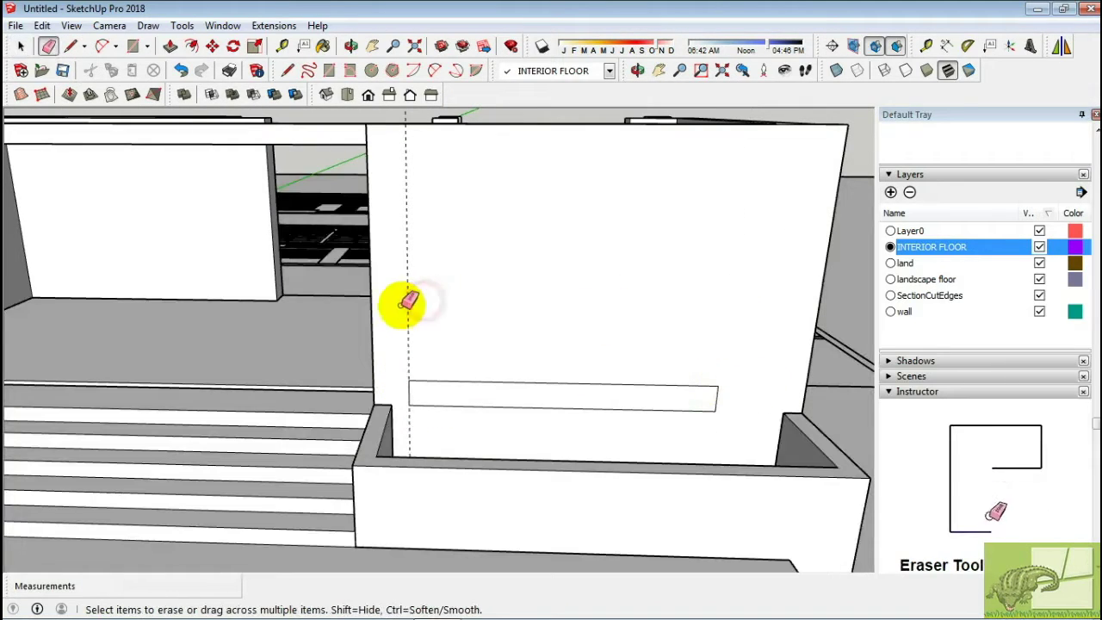
{"action": "scroll", "coordinate": [583, 329], "scroll_direction": "down", "scroll_amount": 2}
{"action": "scroll", "coordinate": [594, 342], "scroll_direction": "down", "scroll_amount": 2}
{"action": "scroll", "coordinate": [516, 387], "scroll_direction": "up", "scroll_amount": 3}
{"action": "scroll", "coordinate": [541, 403], "scroll_direction": "up", "scroll_amount": 2}
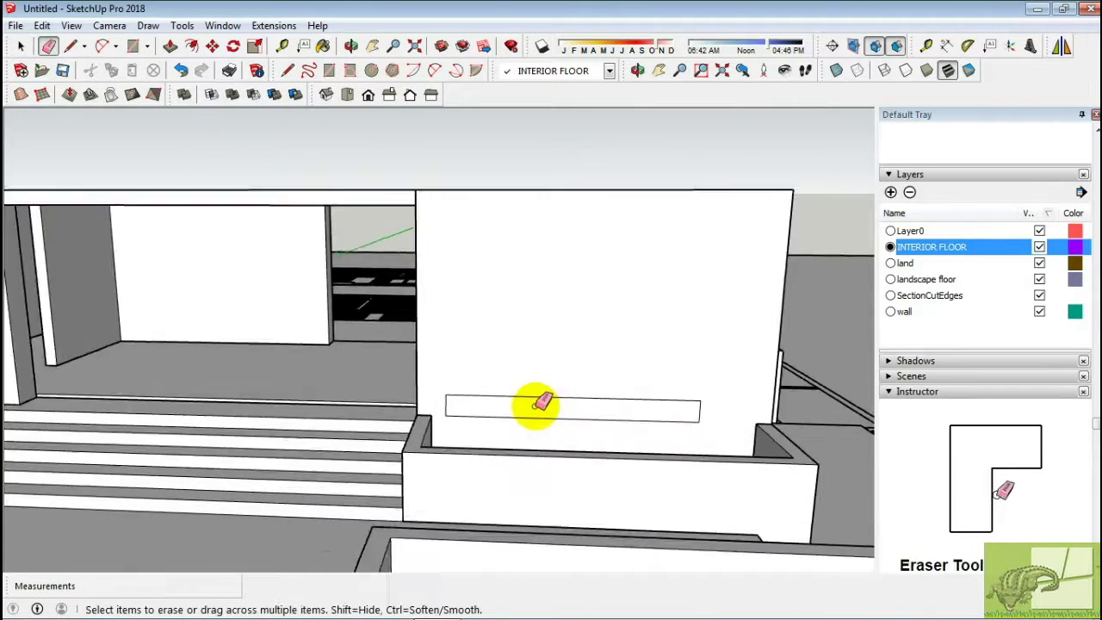
{"action": "scroll", "coordinate": [541, 403], "scroll_direction": "up", "scroll_amount": 1}
{"action": "key", "text": "l"}
{"action": "mouse_move", "coordinate": [424, 249]}
{"action": "middle_mouse_down"}
{"action": "mouse_move", "coordinate": [402, 270]}
{"action": "mouse_move", "coordinate": [414, 269]}
{"action": "middle_mouse_up"}
{"action": "key", "text": "l"}
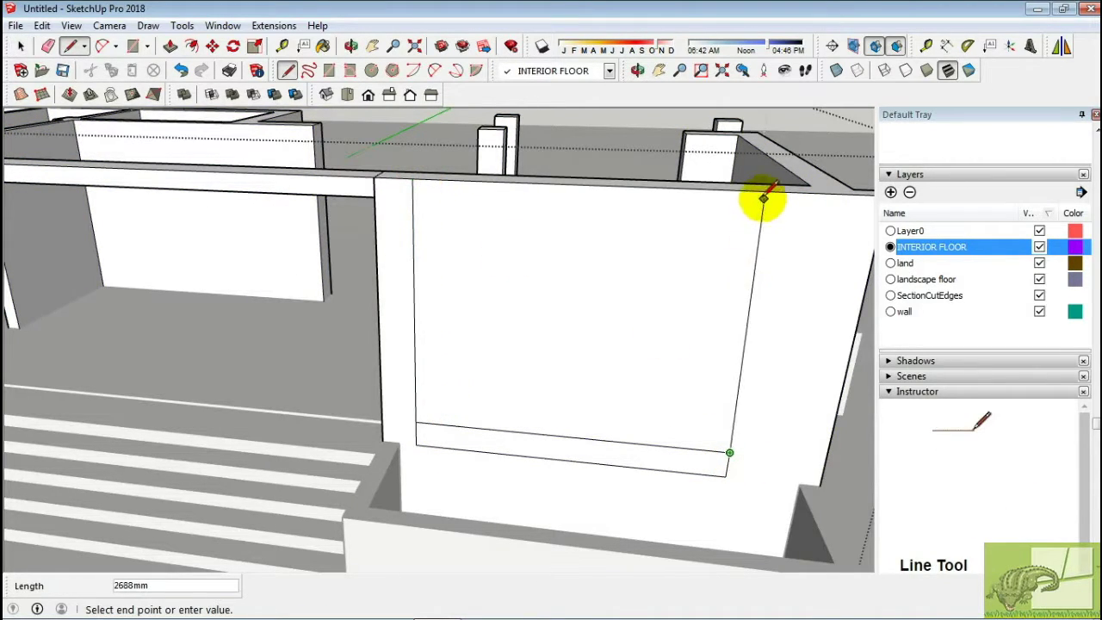
{"action": "mouse_move", "coordinate": [764, 199]}
{"action": "middle_mouse_down"}
{"action": "mouse_move", "coordinate": [775, 238]}
{"action": "mouse_move", "coordinate": [504, 332]}
{"action": "mouse_move", "coordinate": [709, 320]}
{"action": "mouse_move", "coordinate": [623, 293]}
{"action": "middle_mouse_up"}
{"action": "left_click", "coordinate": [596, 288]}
{"action": "key", "text": "space"}
{"action": "key", "text": "space"}
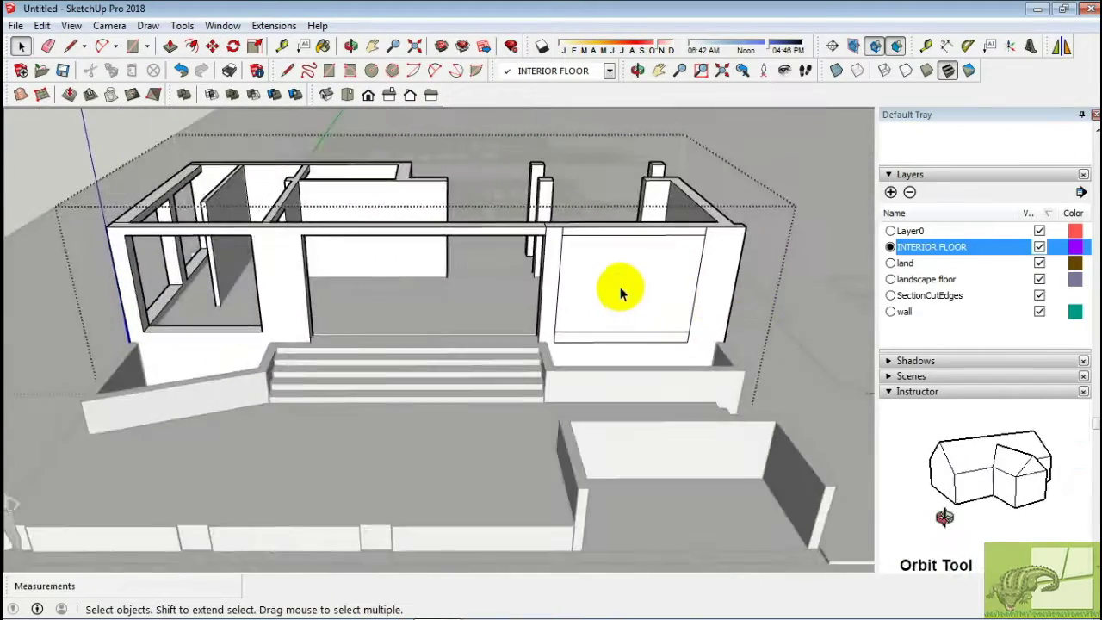
Inside the wall group, push the window face inward about 399mm.
{"action": "scroll", "coordinate": [634, 287], "scroll_direction": "up", "scroll_amount": 3}
{"action": "double_click", "coordinate": [634, 287]}
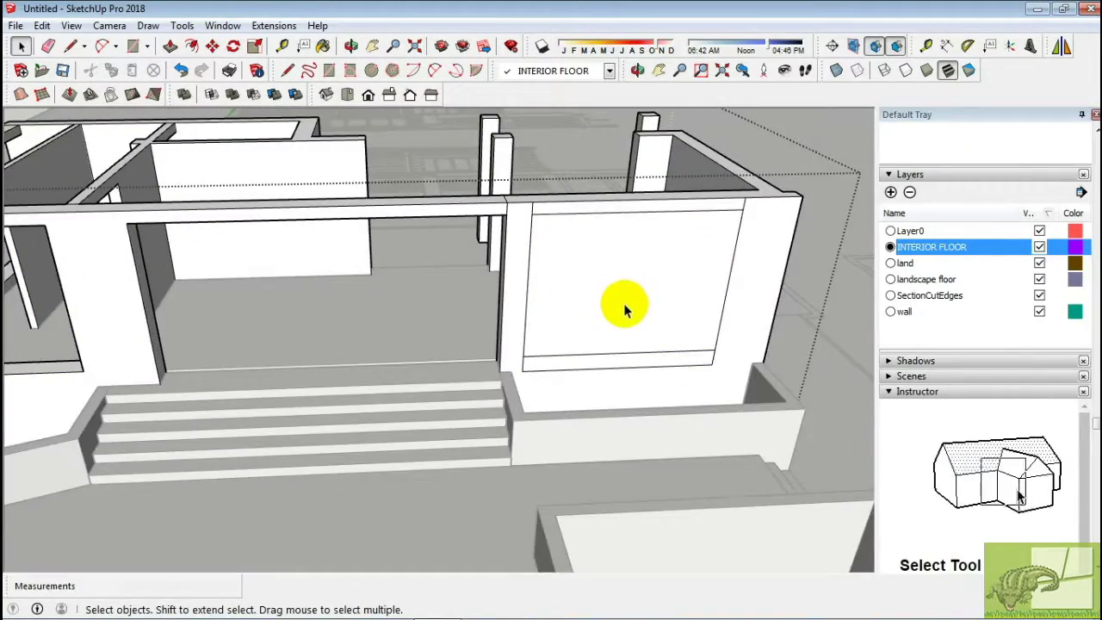
{"action": "left_click", "coordinate": [584, 209]}
{"action": "scroll", "coordinate": [551, 222], "scroll_direction": "down", "scroll_amount": 3}
{"action": "key", "text": "space"}
Erase the stray edges left at the window ledge.
{"action": "scroll", "coordinate": [524, 322], "scroll_direction": "up", "scroll_amount": 5}
{"action": "mouse_move", "coordinate": [529, 337]}
{"action": "middle_mouse_down"}
{"action": "mouse_move", "coordinate": [594, 342]}
{"action": "mouse_move", "coordinate": [302, 319]}
{"action": "mouse_move", "coordinate": [738, 295]}
{"action": "mouse_move", "coordinate": [891, 382]}
{"action": "mouse_move", "coordinate": [498, 397]}
{"action": "mouse_move", "coordinate": [406, 386]}
{"action": "mouse_move", "coordinate": [713, 394]}
{"action": "middle_mouse_up"}
{"action": "key", "text": "e"}
{"action": "key", "text": "space"}
{"action": "scroll", "coordinate": [498, 397], "scroll_direction": "down", "scroll_amount": 5}
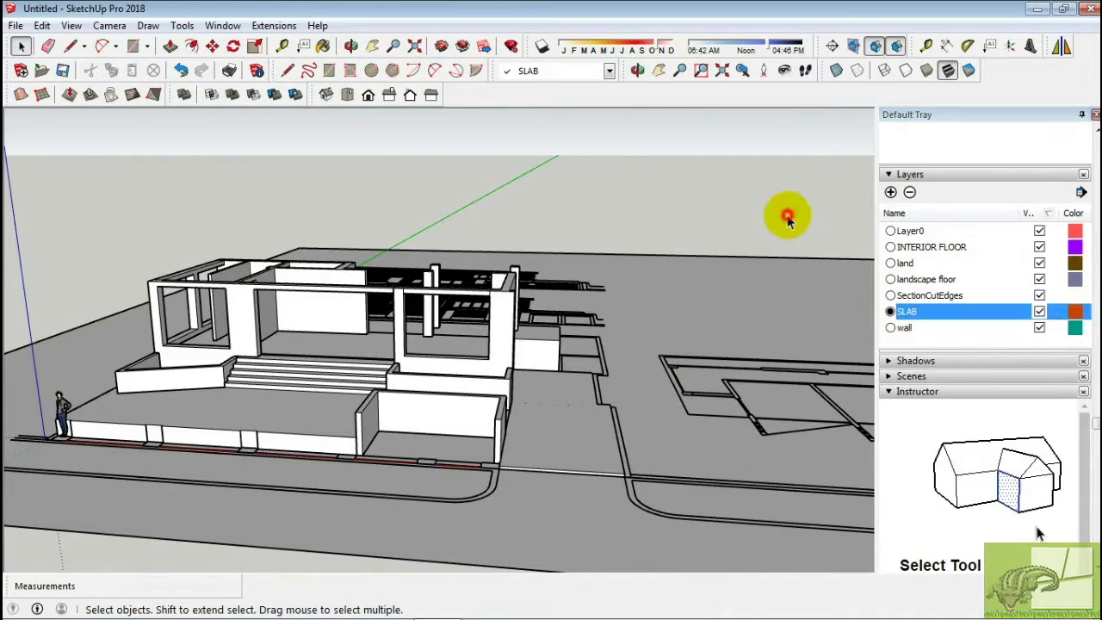
Draw the roof slab rectangle over the house floor plan.
{"action": "middle_click_drag", "start_coordinate": [787, 219], "coordinate": [561, 468]}
{"action": "key", "text": "r"}
{"action": "scroll", "coordinate": [551, 352], "scroll_direction": "up", "scroll_amount": 5}
{"action": "left_click", "coordinate": [331, 448]}
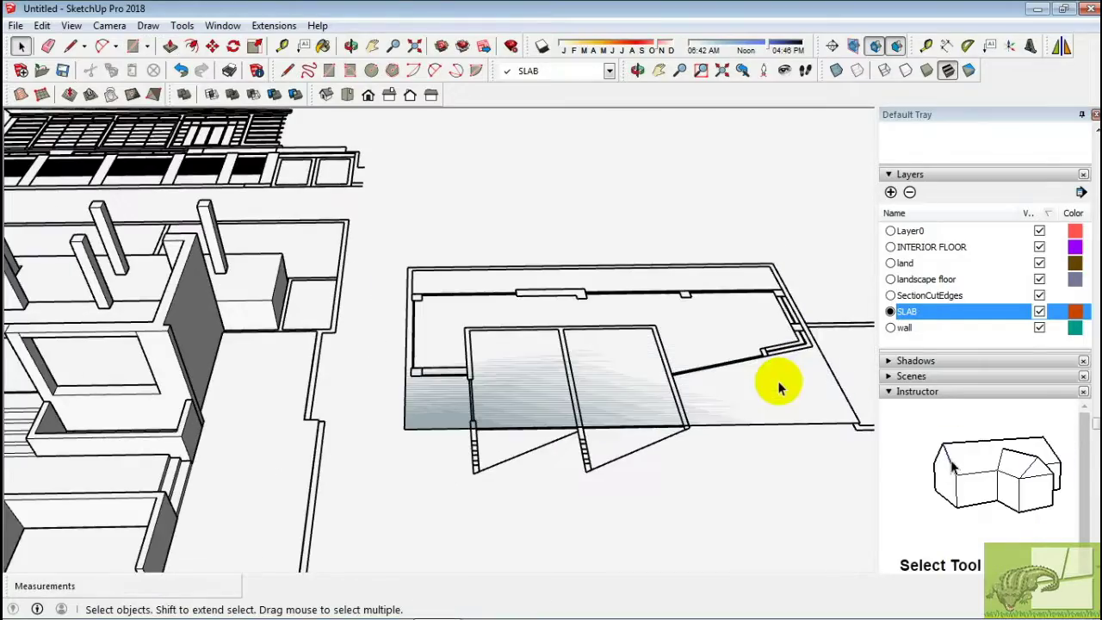
{"action": "scroll", "coordinate": [320, 315], "scroll_direction": "up", "scroll_amount": 5}
Move the slab rectangle up onto the tops of the walls.
{"action": "key", "text": "m"}
{"action": "left_click", "coordinate": [315, 333]}
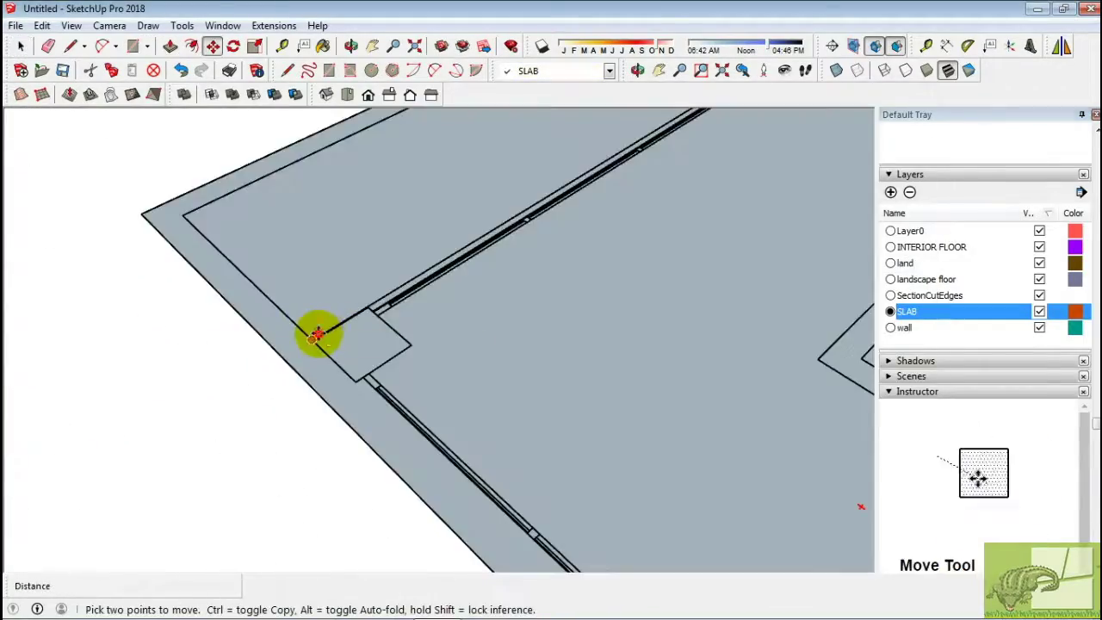
{"action": "scroll", "coordinate": [316, 334], "scroll_direction": "down", "scroll_amount": 5}
{"action": "middle_click_drag", "start_coordinate": [316, 335], "coordinate": [303, 390]}
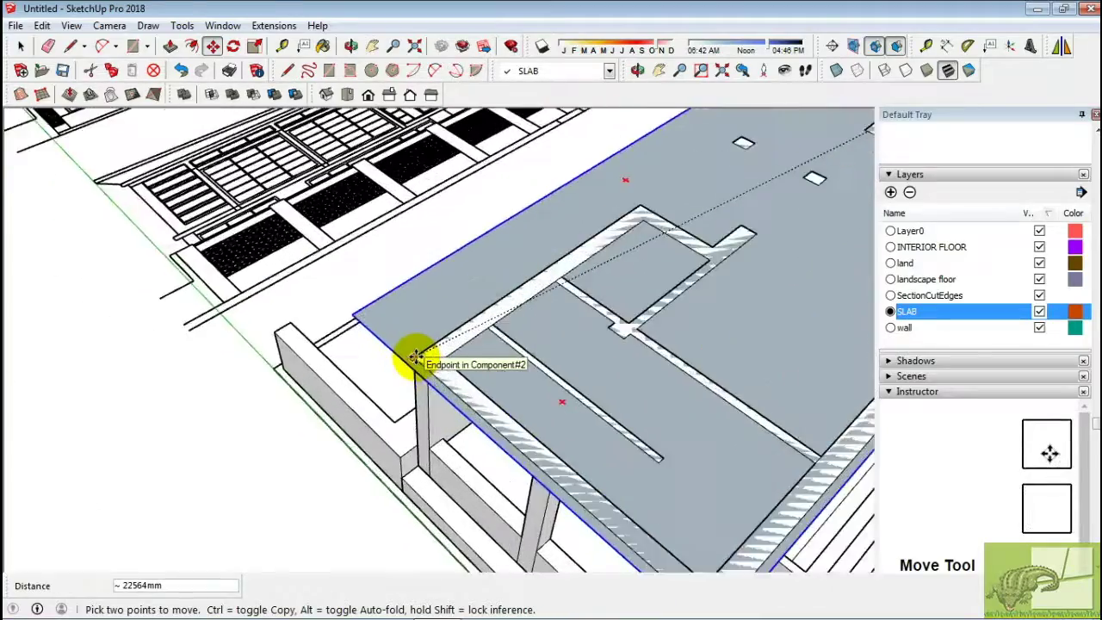
{"action": "scroll", "coordinate": [412, 356], "scroll_direction": "down", "scroll_amount": 5}
{"action": "mouse_move", "coordinate": [406, 357]}
{"action": "middle_mouse_down"}
{"action": "mouse_move", "coordinate": [388, 357]}
{"action": "mouse_move", "coordinate": [750, 339]}
{"action": "middle_mouse_up"}
{"action": "scroll", "coordinate": [389, 356], "scroll_direction": "up", "scroll_amount": 5}
{"action": "left_click", "coordinate": [402, 353]}
Push/Pull the slab up to 200 thickness and inspect it from the porch side.
{"action": "key", "text": "p"}
{"action": "double_click", "coordinate": [622, 319]}
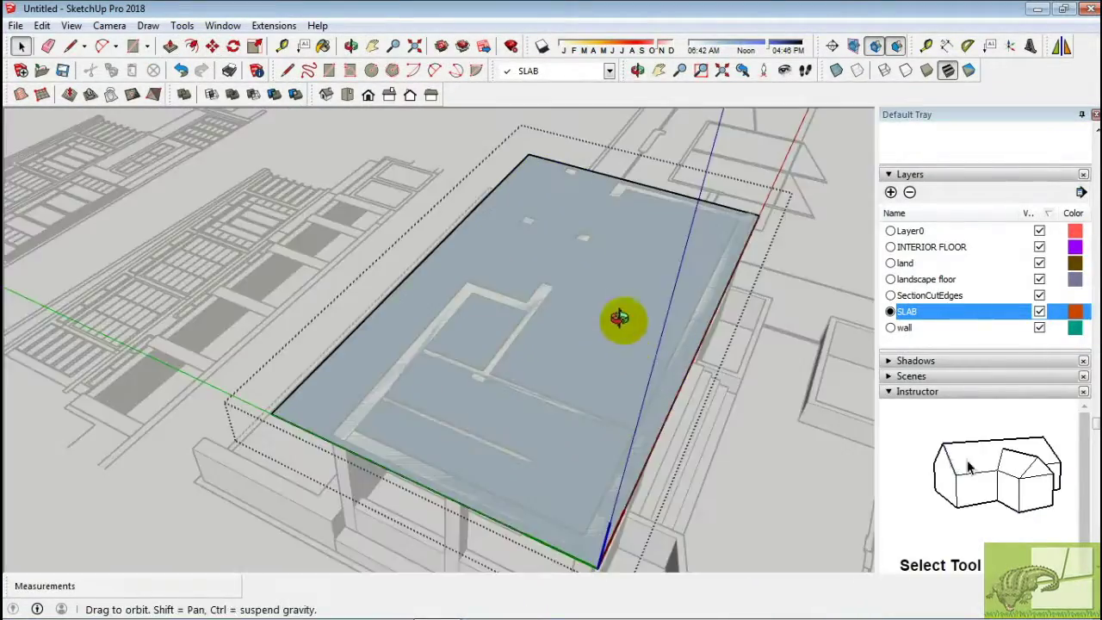
{"action": "key", "text": "p"}
{"action": "left_click", "coordinate": [620, 321]}
{"action": "key", "text": "Return"}
{"action": "key", "text": "space"}
{"action": "mouse_move", "coordinate": [620, 321]}
{"action": "middle_mouse_down"}
{"action": "mouse_move", "coordinate": [467, 278]}
{"action": "mouse_move", "coordinate": [546, 364]}
{"action": "mouse_move", "coordinate": [743, 359]}
{"action": "mouse_move", "coordinate": [657, 314]}
{"action": "mouse_move", "coordinate": [591, 216]}
{"action": "mouse_move", "coordinate": [458, 293]}
{"action": "mouse_move", "coordinate": [833, 324]}
{"action": "mouse_move", "coordinate": [706, 339]}
{"action": "mouse_move", "coordinate": [706, 313]}
{"action": "mouse_move", "coordinate": [635, 352]}
{"action": "middle_mouse_up"}
{"action": "scroll", "coordinate": [591, 216], "scroll_direction": "up", "scroll_amount": 3}
{"action": "scroll", "coordinate": [833, 324], "scroll_direction": "down", "scroll_amount": 3}
{"action": "scroll", "coordinate": [645, 392], "scroll_direction": "down", "scroll_amount": 3}
{"action": "scroll", "coordinate": [645, 391], "scroll_direction": "up", "scroll_amount": 3}
{"action": "middle_click_drag", "start_coordinate": [644, 392], "coordinate": [518, 474]}
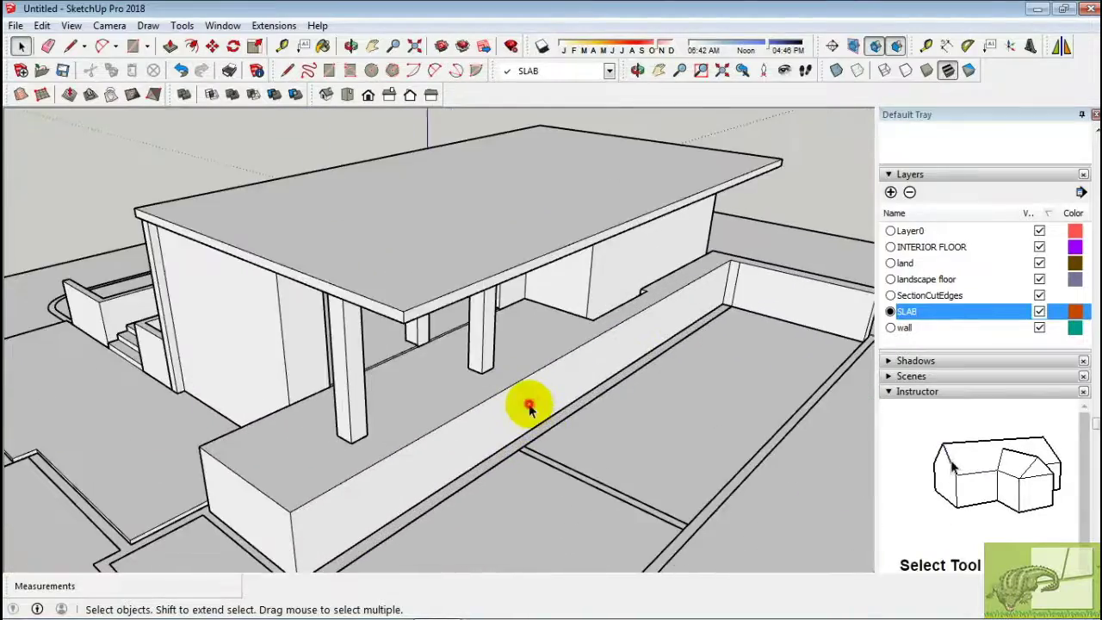
Draw the landscape block's 8000mm base rectangle in front of the house.
{"action": "middle_click_drag", "start_coordinate": [530, 410], "coordinate": [531, 388]}
{"action": "scroll", "coordinate": [532, 381], "scroll_direction": "up", "scroll_amount": 3}
{"action": "key", "text": "p"}
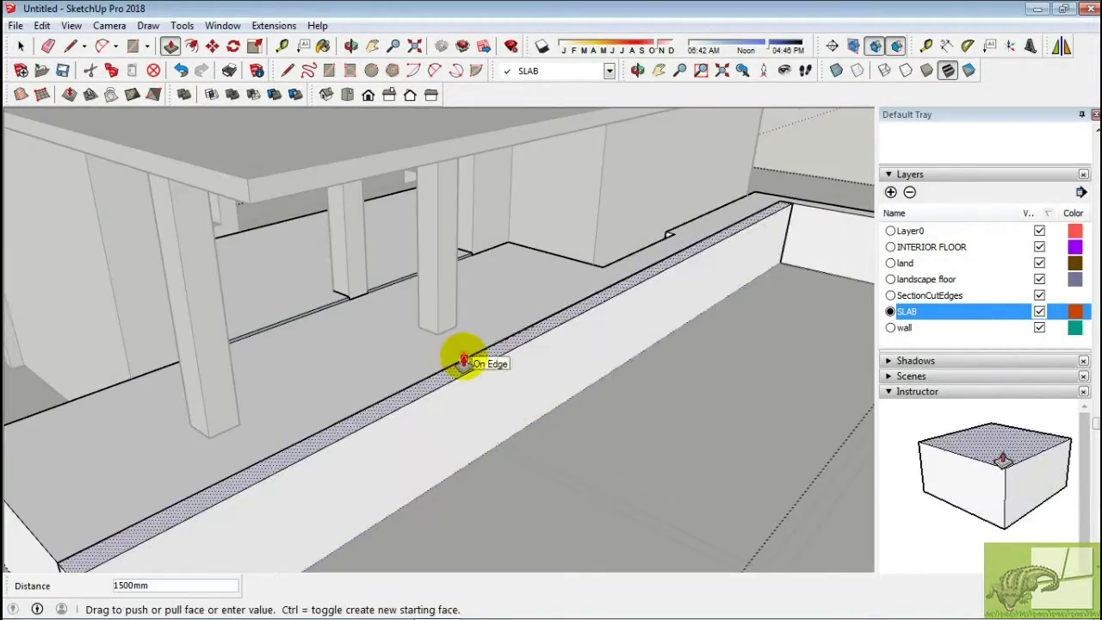
{"action": "mouse_move", "coordinate": [510, 486]}
{"action": "middle_mouse_down"}
{"action": "mouse_move", "coordinate": [664, 264]}
{"action": "mouse_move", "coordinate": [313, 473]}
{"action": "mouse_move", "coordinate": [419, 359]}
{"action": "middle_mouse_up"}
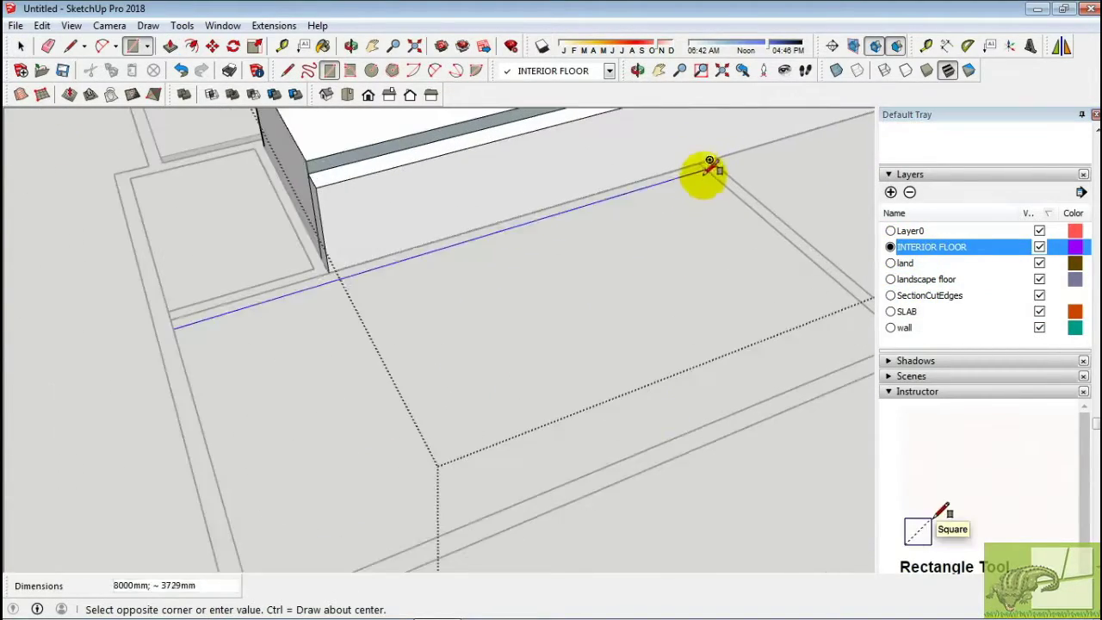
{"action": "key", "text": "Escape"}
{"action": "middle_click_drag", "start_coordinate": [711, 164], "coordinate": [614, 247]}
Push/Pull the floor rectangle up into a raised block.
{"action": "middle_click_drag", "start_coordinate": [648, 373], "coordinate": [664, 253]}
{"action": "key", "text": "p"}
{"action": "left_click", "coordinate": [664, 253]}
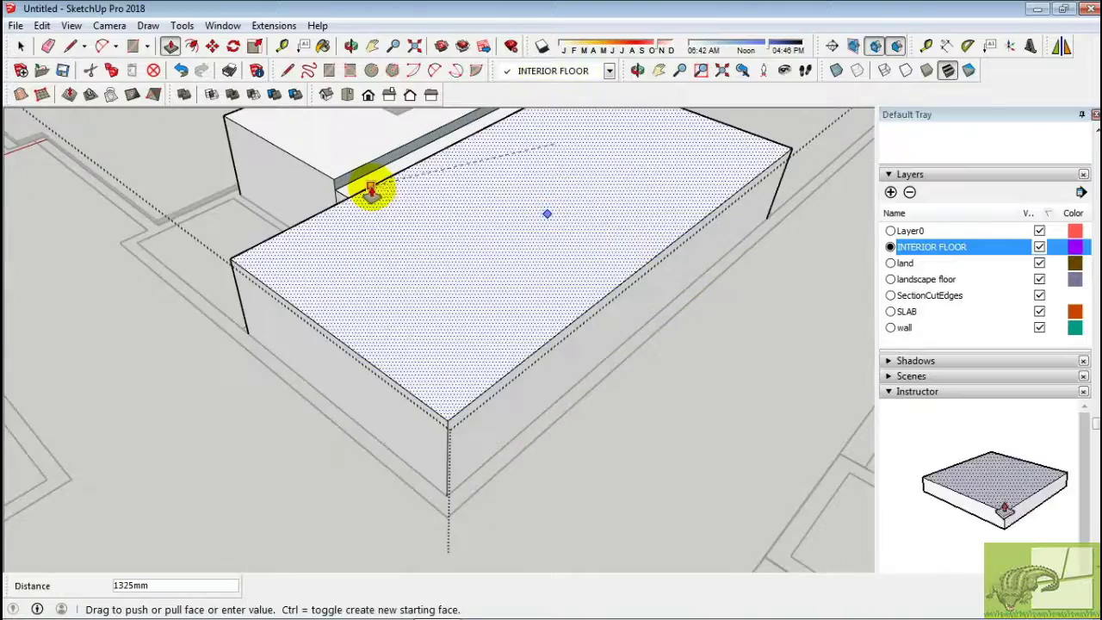
{"action": "left_click", "coordinate": [369, 190]}
{"action": "middle_click_drag", "start_coordinate": [370, 190], "coordinate": [591, 227]}
{"action": "key", "text": "space"}
{"action": "key", "text": "p"}
{"action": "mouse_move", "coordinate": [422, 282]}
{"action": "middle_mouse_down"}
{"action": "mouse_move", "coordinate": [503, 270]}
{"action": "mouse_move", "coordinate": [468, 184]}
{"action": "mouse_move", "coordinate": [512, 234]}
{"action": "middle_mouse_up"}
{"action": "key", "text": "space"}
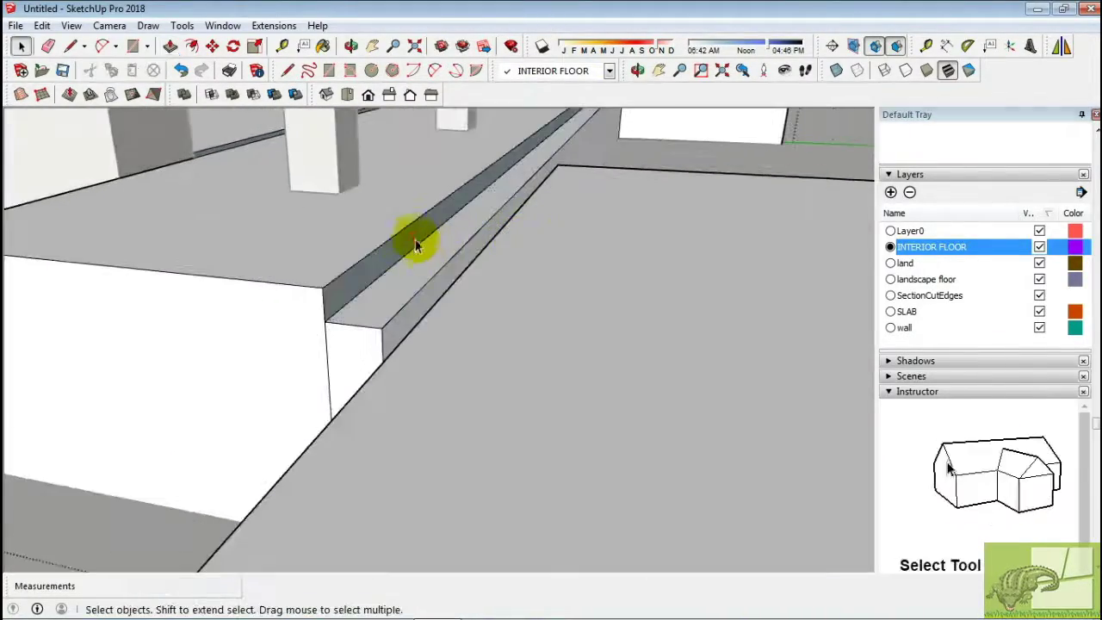
{"action": "mouse_move", "coordinate": [488, 362]}
{"action": "middle_mouse_down"}
{"action": "mouse_move", "coordinate": [517, 356]}
{"action": "mouse_move", "coordinate": [517, 431]}
{"action": "mouse_move", "coordinate": [468, 388]}
{"action": "mouse_move", "coordinate": [508, 379]}
{"action": "mouse_move", "coordinate": [216, 418]}
{"action": "mouse_move", "coordinate": [192, 463]}
{"action": "middle_mouse_up"}
Erase leftover edges on the wall.
{"action": "left_click", "coordinate": [468, 388]}
{"action": "key", "text": "e"}
{"action": "key", "text": "space"}
{"action": "scroll", "coordinate": [615, 258], "scroll_direction": "up", "scroll_amount": 5}
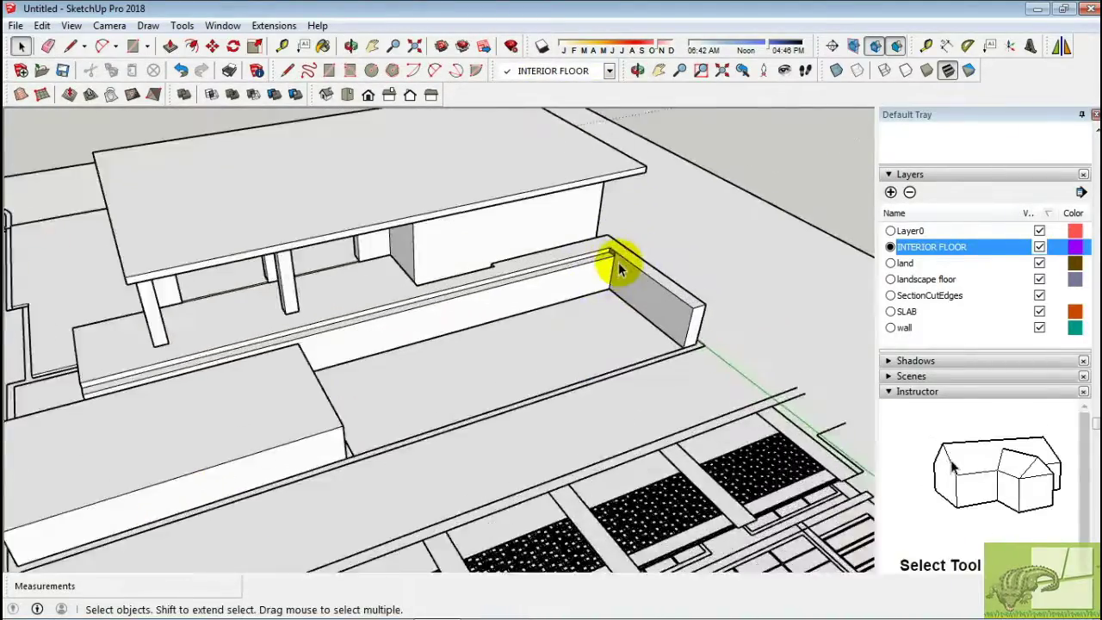
{"action": "middle_click_drag", "start_coordinate": [615, 259], "coordinate": [534, 258]}
{"action": "scroll", "coordinate": [534, 258], "scroll_direction": "down", "scroll_amount": 5}
Add a layer named WALL FENCE and make it current.
{"action": "left_click", "coordinate": [891, 192]}
{"action": "type", "text": "WALL"}
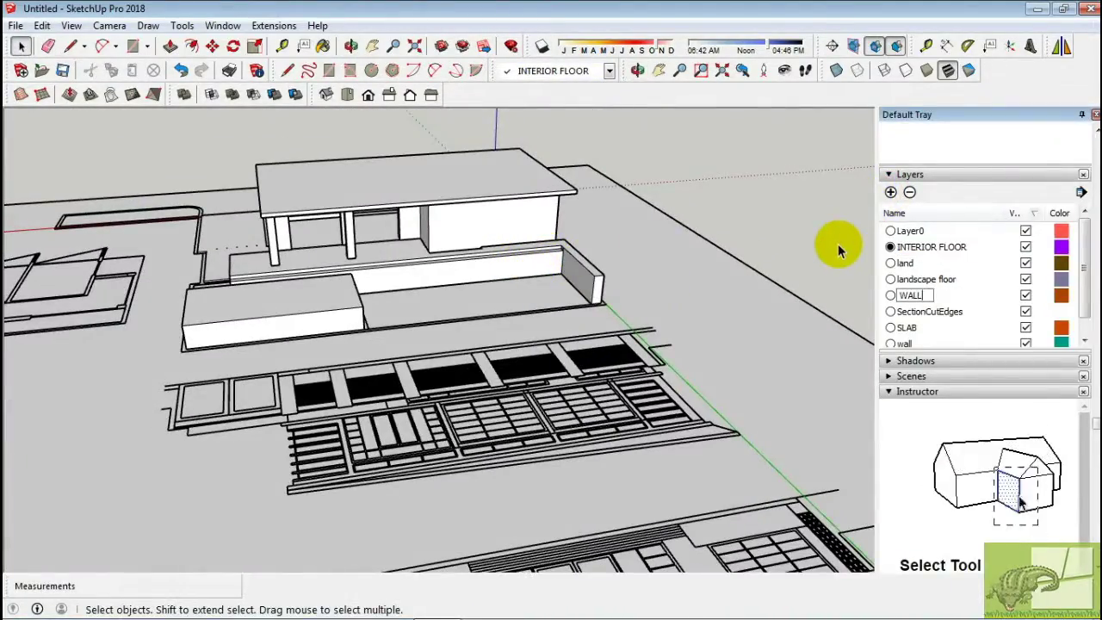
{"action": "type", "text": " FENCE"}
{"action": "key", "text": "Return"}
{"action": "left_click", "coordinate": [890, 327]}
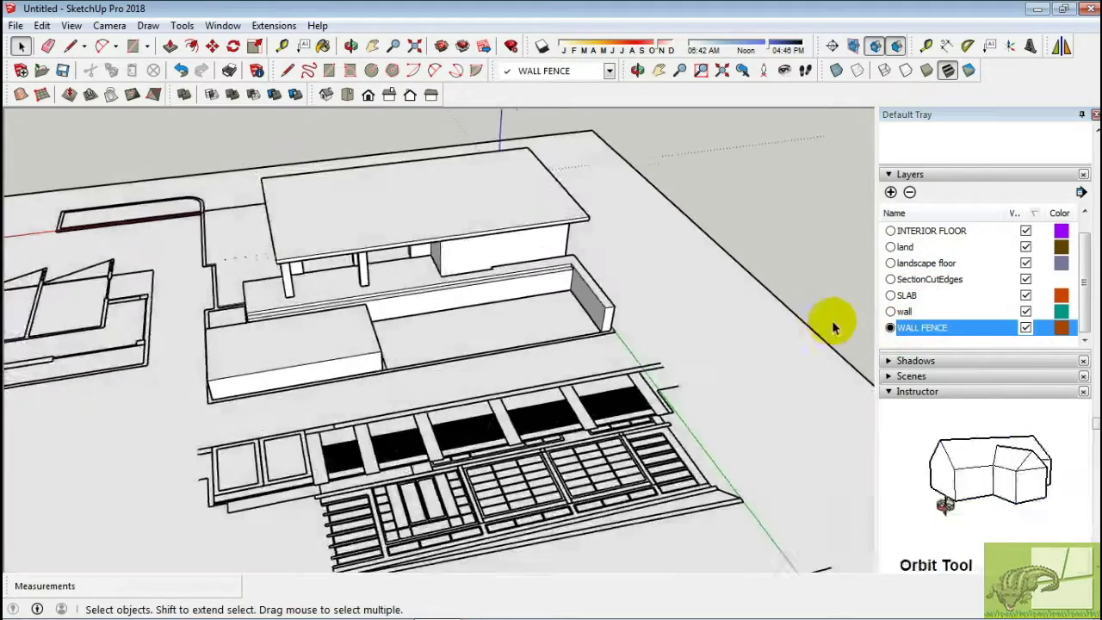
Draw a fence strip rectangle from the slab corner along the front boundary.
{"action": "mouse_move", "coordinate": [836, 319]}
{"action": "middle_mouse_down"}
{"action": "mouse_move", "coordinate": [461, 349]}
{"action": "mouse_move", "coordinate": [485, 351]}
{"action": "middle_mouse_up"}
{"action": "scroll", "coordinate": [468, 359], "scroll_direction": "up", "scroll_amount": 3}
{"action": "scroll", "coordinate": [411, 270], "scroll_direction": "up", "scroll_amount": 3}
{"action": "key", "text": "r"}
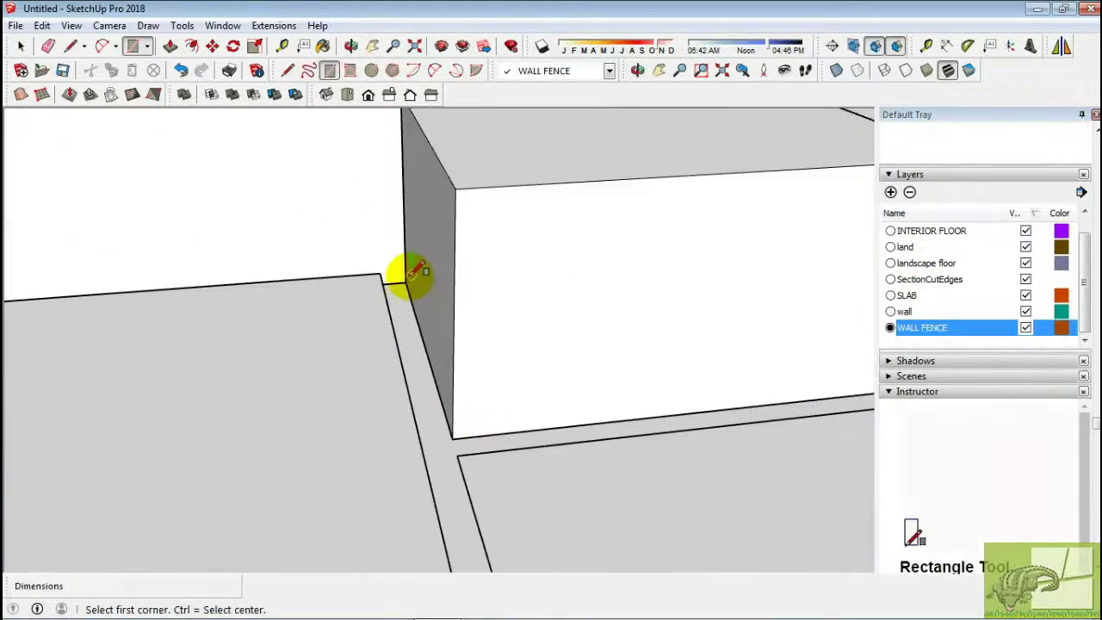
{"action": "left_click", "coordinate": [405, 280]}
{"action": "mouse_move", "coordinate": [436, 449]}
{"action": "middle_mouse_down"}
{"action": "mouse_move", "coordinate": [396, 420]}
{"action": "mouse_move", "coordinate": [718, 406]}
{"action": "mouse_move", "coordinate": [710, 394]}
{"action": "mouse_move", "coordinate": [529, 438]}
{"action": "mouse_move", "coordinate": [542, 517]}
{"action": "mouse_move", "coordinate": [819, 192]}
{"action": "mouse_move", "coordinate": [491, 340]}
{"action": "middle_mouse_up"}
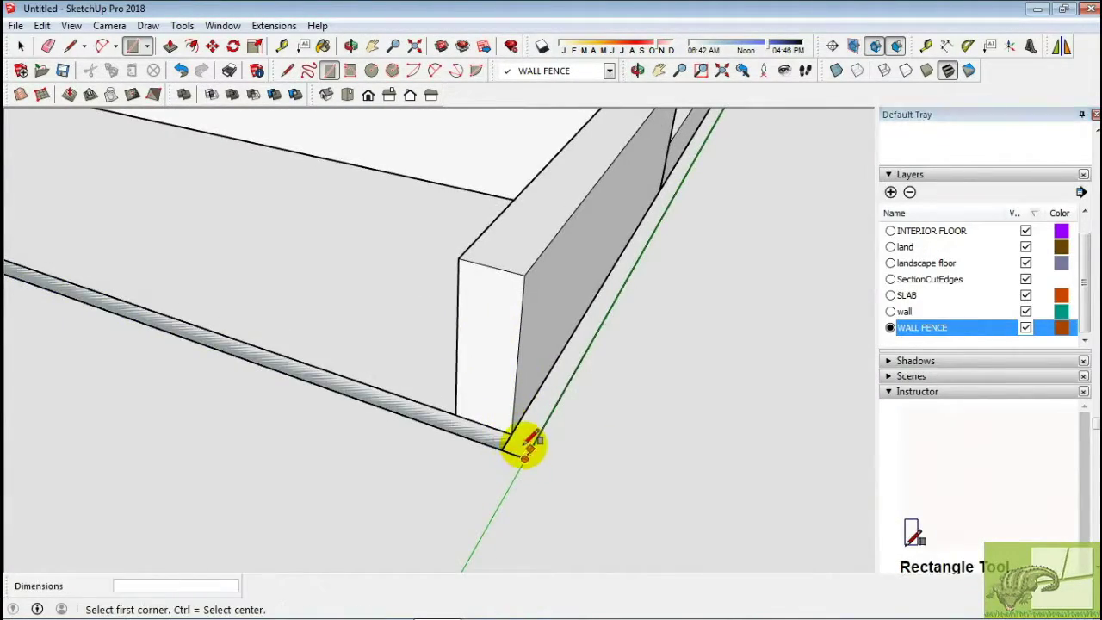
{"action": "mouse_move", "coordinate": [541, 422]}
{"action": "middle_mouse_down"}
{"action": "mouse_move", "coordinate": [591, 217]}
{"action": "mouse_move", "coordinate": [517, 274]}
{"action": "middle_mouse_up"}
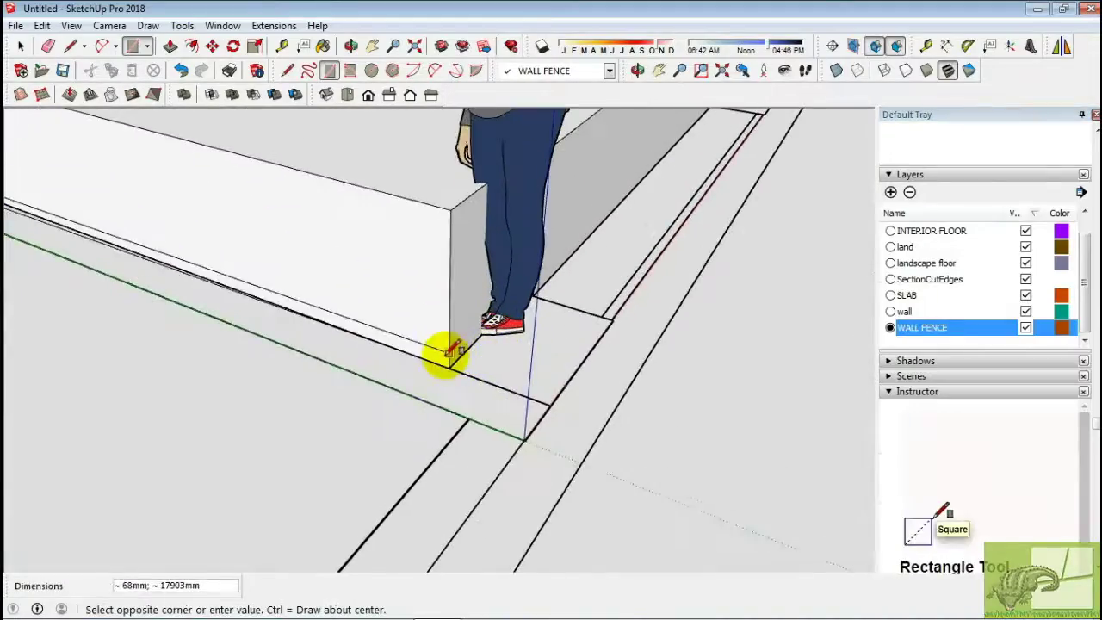
{"action": "scroll", "coordinate": [435, 378], "scroll_direction": "down", "scroll_amount": 5}
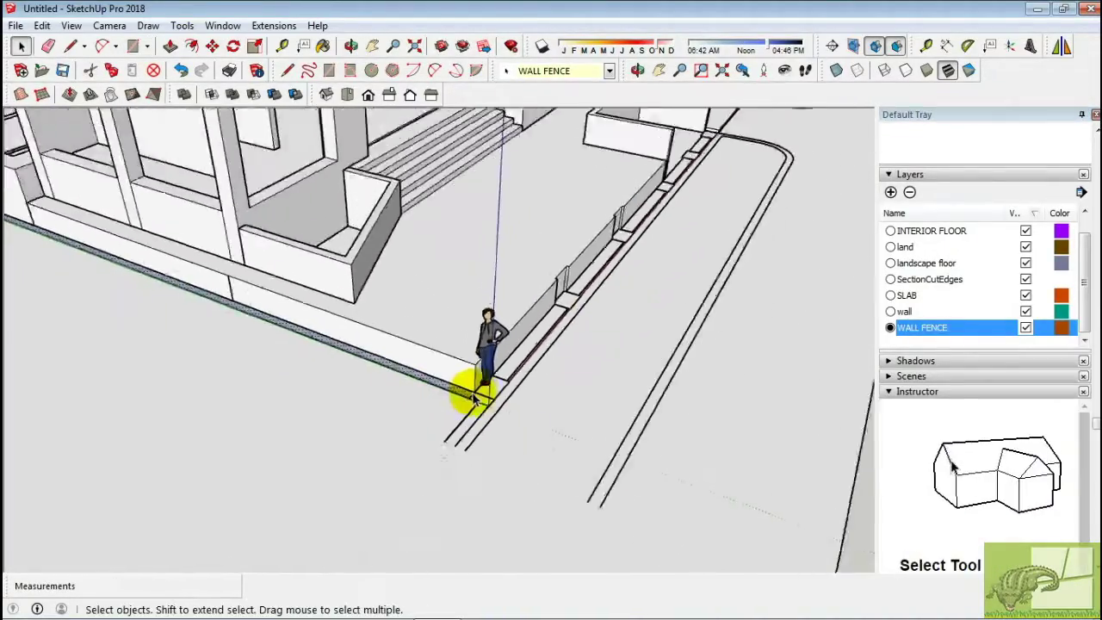
{"action": "mouse_move", "coordinate": [468, 382]}
{"action": "middle_mouse_down"}
{"action": "mouse_move", "coordinate": [153, 320]}
{"action": "mouse_move", "coordinate": [448, 316]}
{"action": "middle_mouse_up"}
{"action": "scroll", "coordinate": [366, 438], "scroll_direction": "up", "scroll_amount": 5}
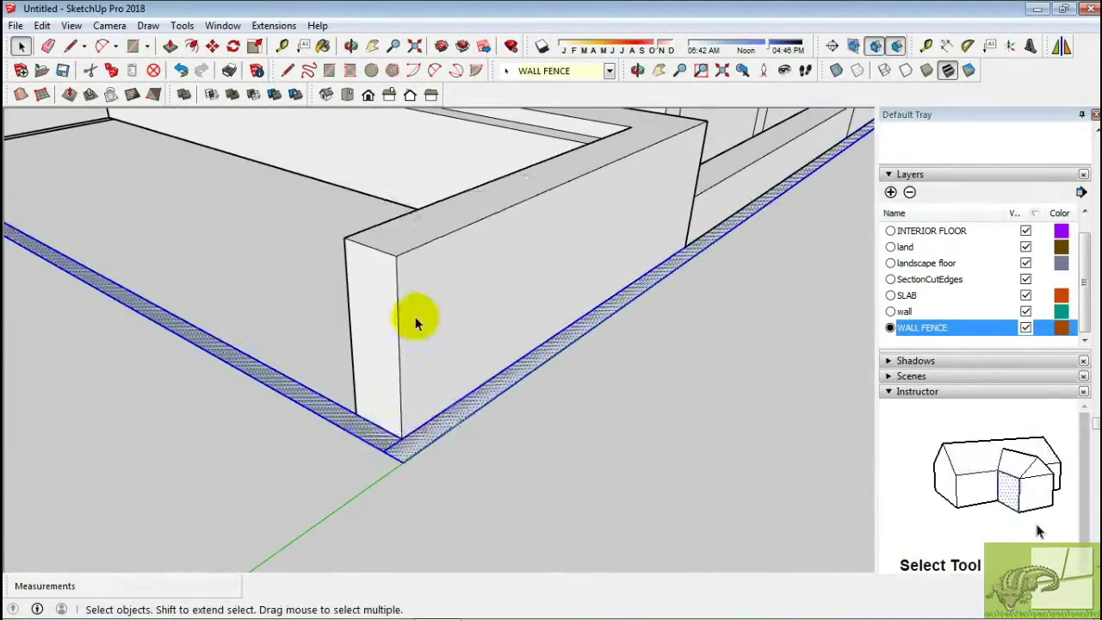
{"action": "scroll", "coordinate": [415, 322], "scroll_direction": "down", "scroll_amount": 5}
{"action": "mouse_move", "coordinate": [319, 295]}
{"action": "middle_mouse_down"}
{"action": "mouse_move", "coordinate": [423, 216]}
{"action": "mouse_move", "coordinate": [457, 256]}
{"action": "mouse_move", "coordinate": [551, 224]}
{"action": "mouse_move", "coordinate": [369, 418]}
{"action": "mouse_move", "coordinate": [509, 430]}
{"action": "middle_mouse_up"}
Start another fence rectangle at the fence corner.
{"action": "key", "text": "p"}
{"action": "key", "text": "r"}
{"action": "scroll", "coordinate": [254, 388], "scroll_direction": "up", "scroll_amount": 5}
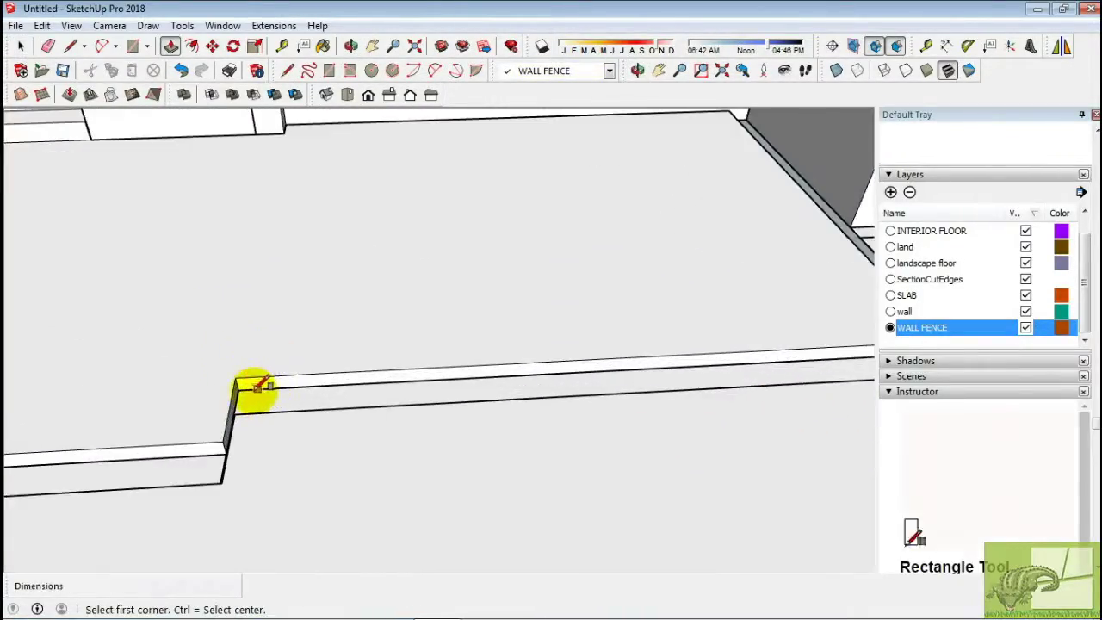
{"action": "left_click", "coordinate": [256, 386]}
{"action": "scroll", "coordinate": [722, 379], "scroll_direction": "down", "scroll_amount": 2}
{"action": "scroll", "coordinate": [431, 406], "scroll_direction": "up", "scroll_amount": 2}
{"action": "left_click", "coordinate": [431, 402]}
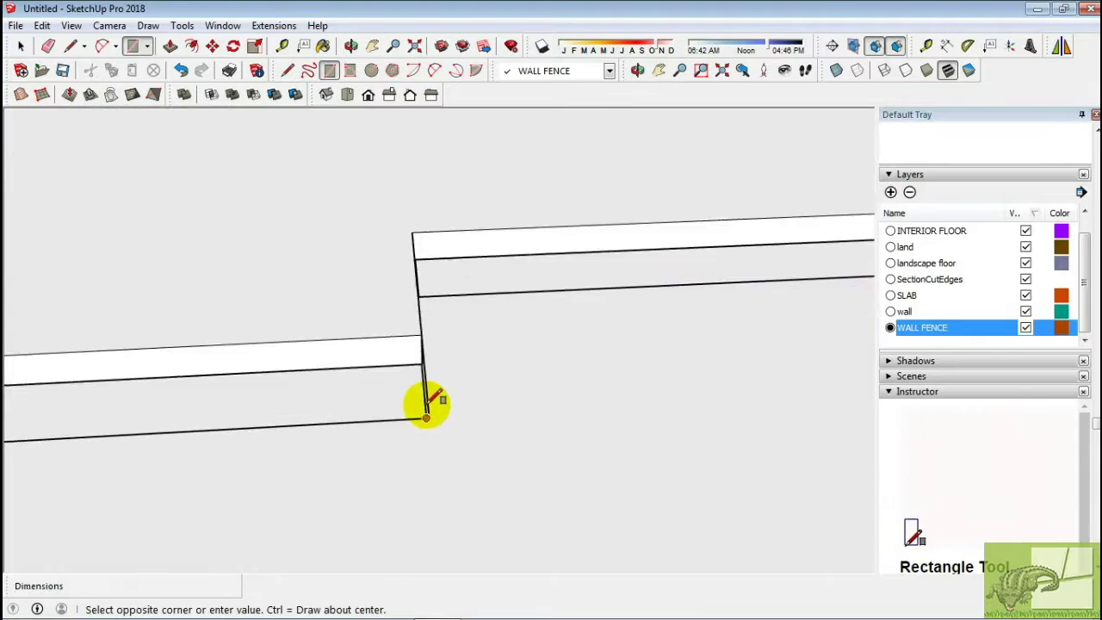
{"action": "mouse_move", "coordinate": [430, 401]}
{"action": "middle_mouse_down"}
{"action": "mouse_move", "coordinate": [295, 362]}
{"action": "mouse_move", "coordinate": [405, 264]}
{"action": "mouse_move", "coordinate": [446, 299]}
{"action": "mouse_move", "coordinate": [319, 321]}
{"action": "middle_mouse_up"}
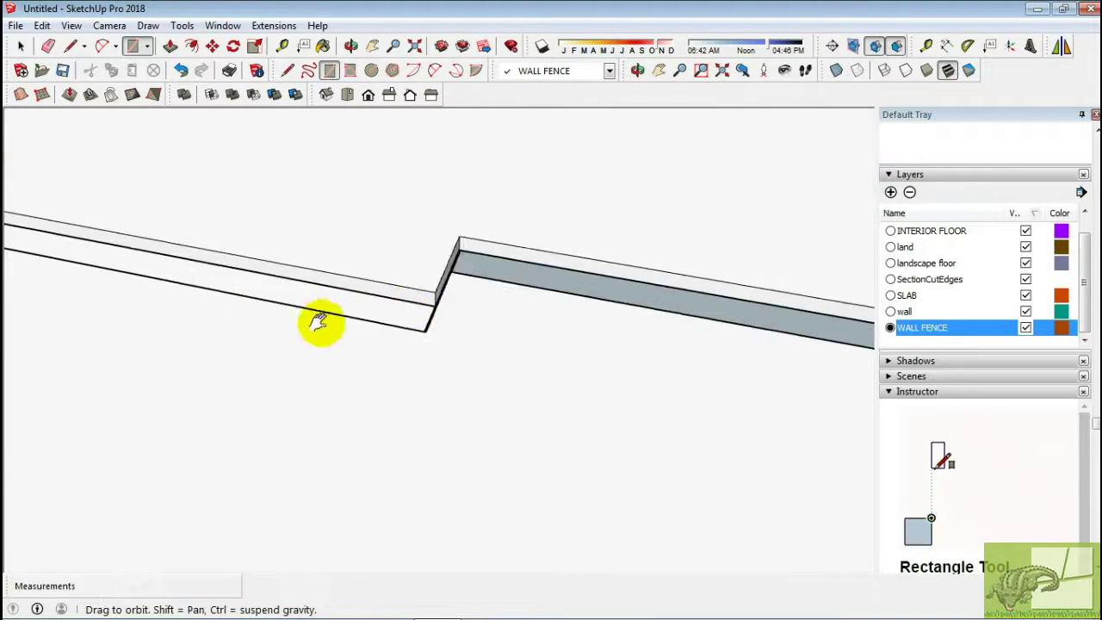
{"action": "middle_click_drag", "start_coordinate": [569, 353], "coordinate": [431, 273], "text": "shift"}
Cancel the rectangle and zoom in on the fence at the boundary step.
{"action": "key", "text": "space"}
{"action": "scroll", "coordinate": [342, 269], "scroll_direction": "down", "scroll_amount": 5}
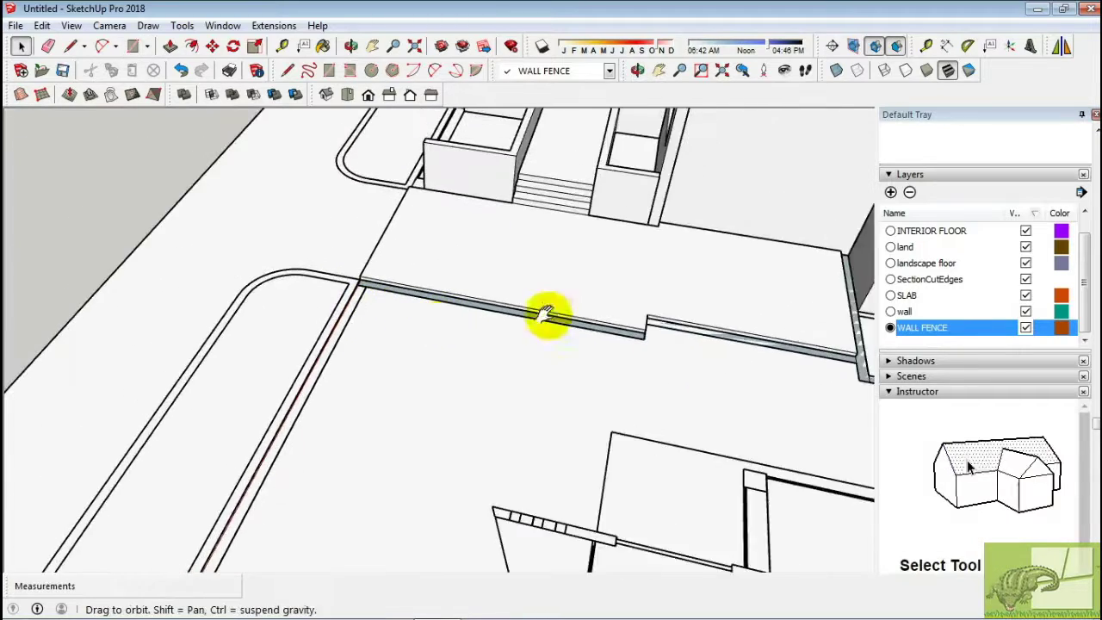
{"action": "scroll", "coordinate": [546, 316], "scroll_direction": "up", "scroll_amount": 3}
{"action": "scroll", "coordinate": [517, 315], "scroll_direction": "up", "scroll_amount": 3}
{"action": "key", "text": "m"}
{"action": "scroll", "coordinate": [474, 349], "scroll_direction": "up", "scroll_amount": 2}
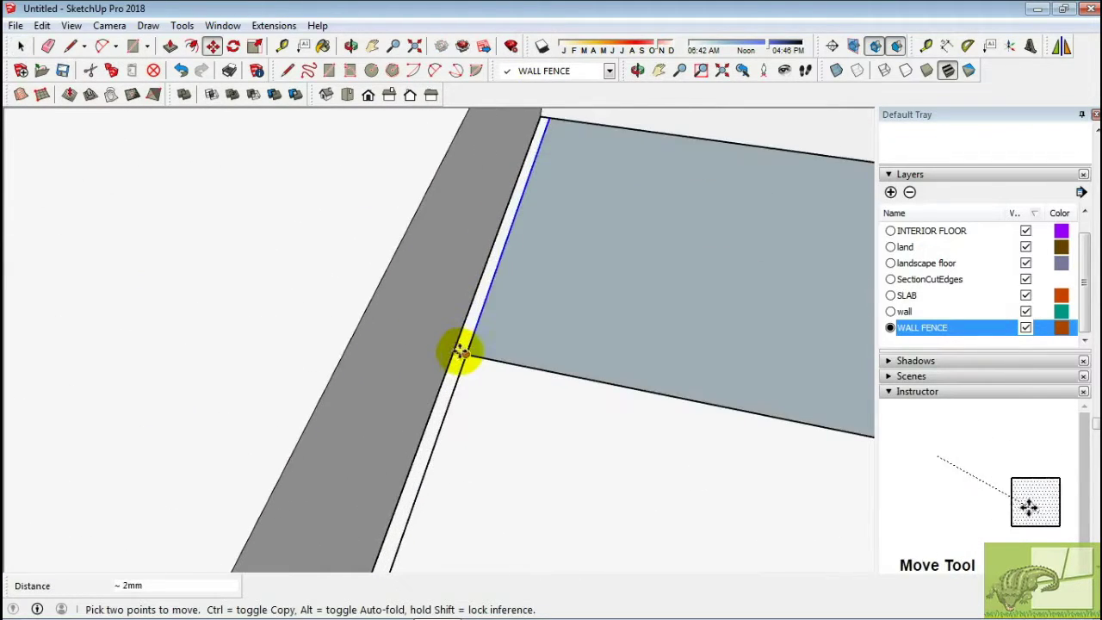
{"action": "scroll", "coordinate": [455, 352], "scroll_direction": "up", "scroll_amount": 2}
{"action": "scroll", "coordinate": [447, 353], "scroll_direction": "up", "scroll_amount": 2}
{"action": "scroll", "coordinate": [427, 345], "scroll_direction": "up", "scroll_amount": 2}
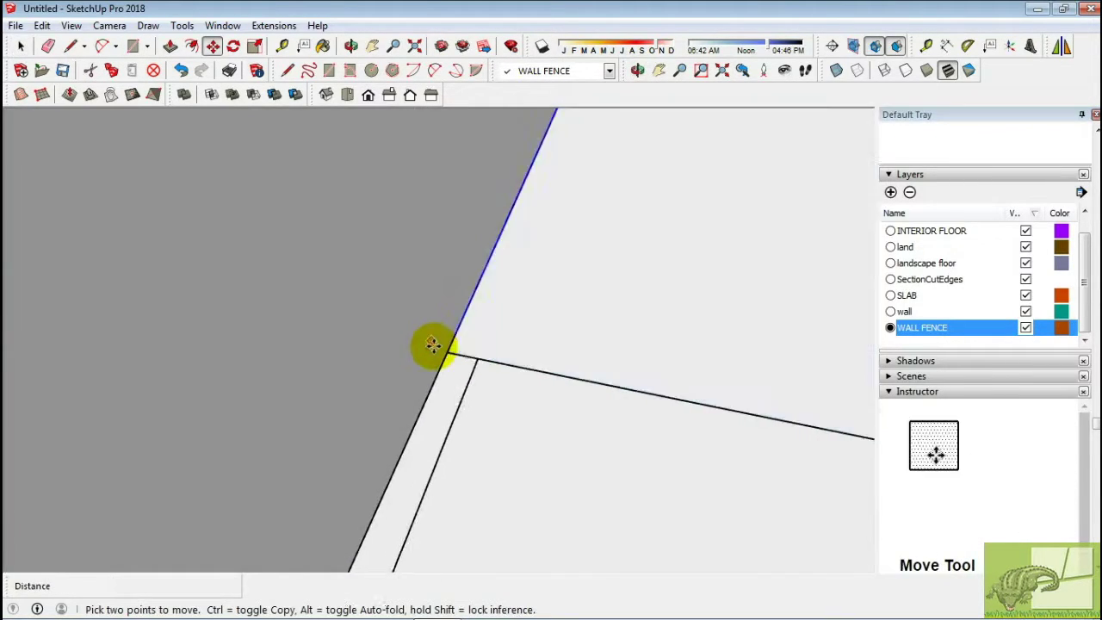
{"action": "scroll", "coordinate": [431, 345], "scroll_direction": "down", "scroll_amount": 3}
{"action": "key", "text": "space"}
{"action": "scroll", "coordinate": [405, 353], "scroll_direction": "up", "scroll_amount": 3}
Trace the 200mm jog at the fence boundary step to close the fence faces.
{"action": "key", "text": "l"}
{"action": "left_click", "coordinate": [457, 296]}
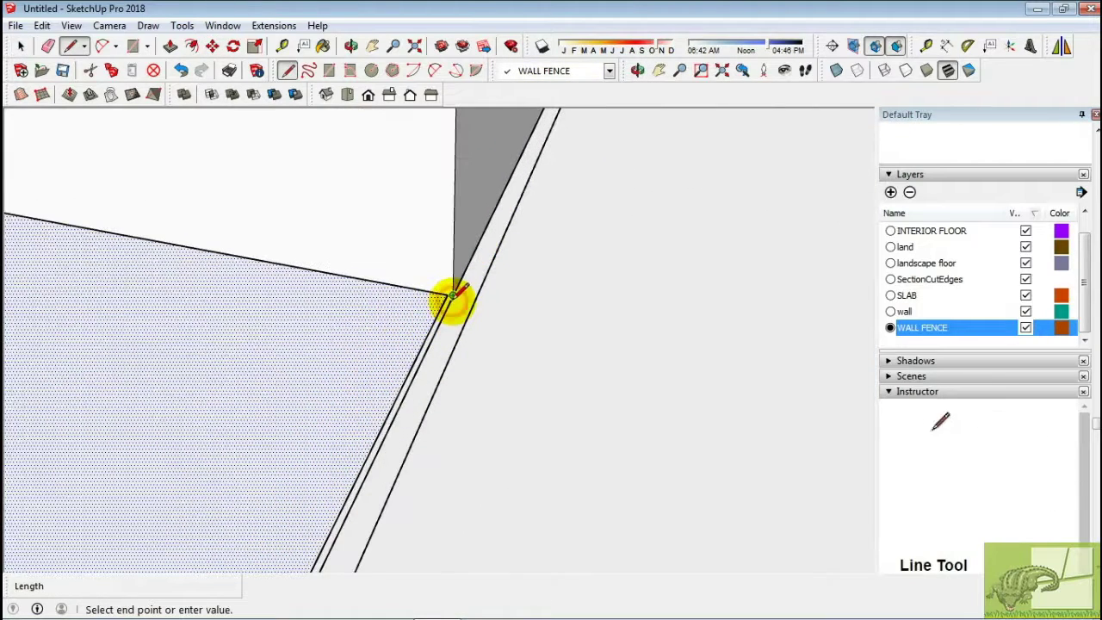
{"action": "scroll", "coordinate": [505, 167], "scroll_direction": "down", "scroll_amount": 2}
{"action": "scroll", "coordinate": [504, 172], "scroll_direction": "up", "scroll_amount": 2}
{"action": "key", "text": "space"}
{"action": "scroll", "coordinate": [500, 310], "scroll_direction": "down", "scroll_amount": 2}
{"action": "key", "text": "m"}
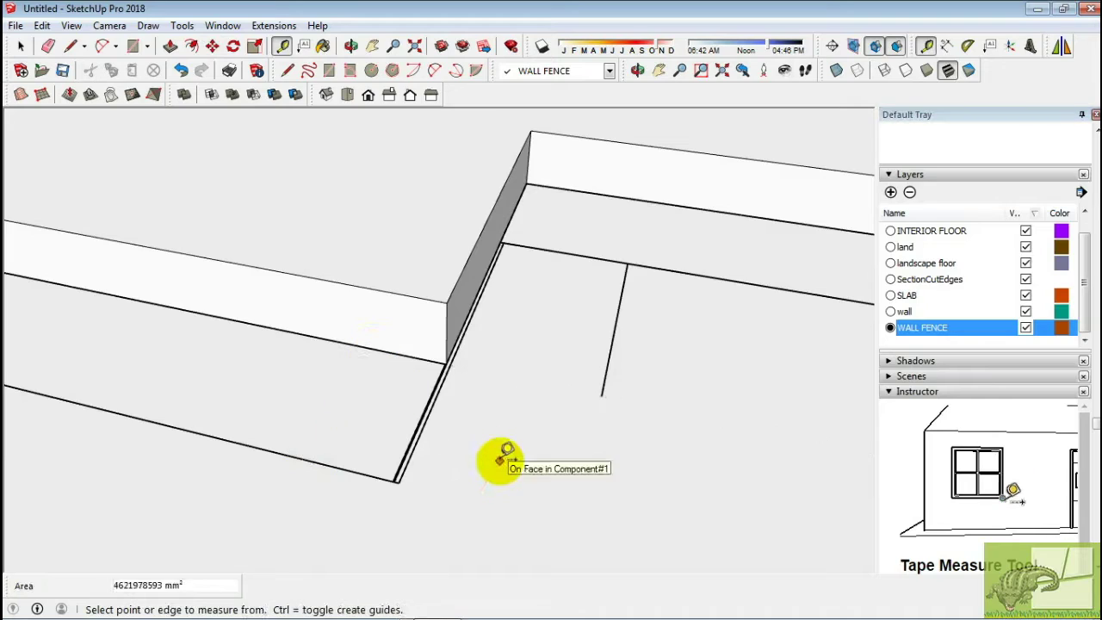
{"action": "left_click", "coordinate": [395, 480]}
{"action": "mouse_move", "coordinate": [394, 481]}
{"action": "middle_mouse_down"}
{"action": "mouse_move", "coordinate": [230, 475]}
{"action": "mouse_move", "coordinate": [289, 510]}
{"action": "middle_mouse_up"}
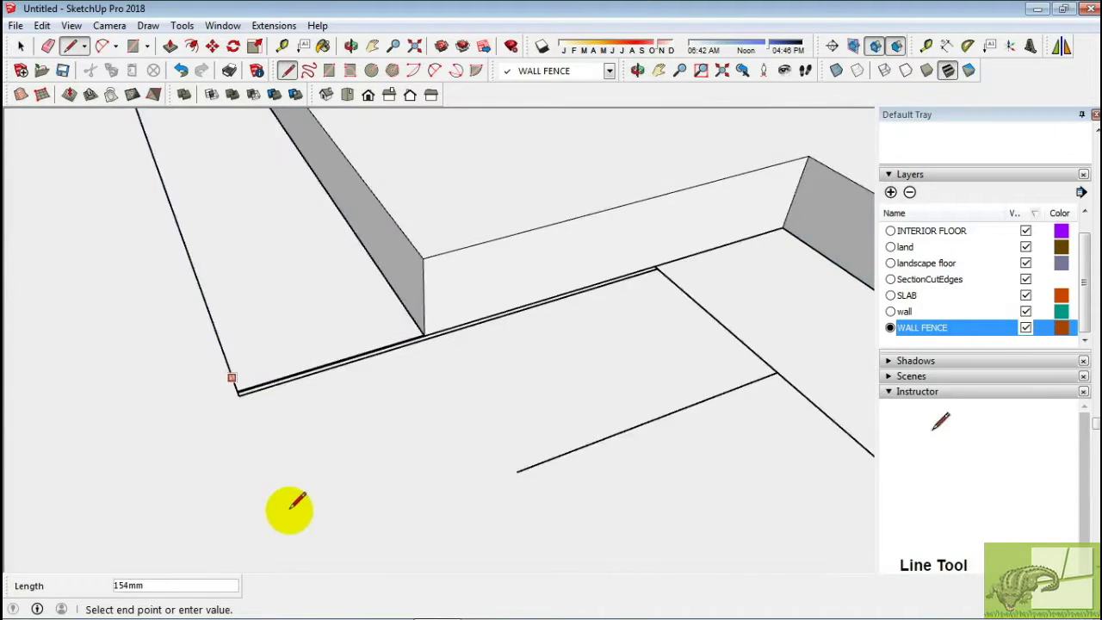
Select all the WALL FENCE geometry and make it one component.
{"action": "triple_click", "coordinate": [529, 443]}
{"action": "scroll", "coordinate": [526, 430], "scroll_direction": "down", "scroll_amount": 2}
{"action": "key", "text": "g"}
{"action": "left_click", "coordinate": [571, 419]}
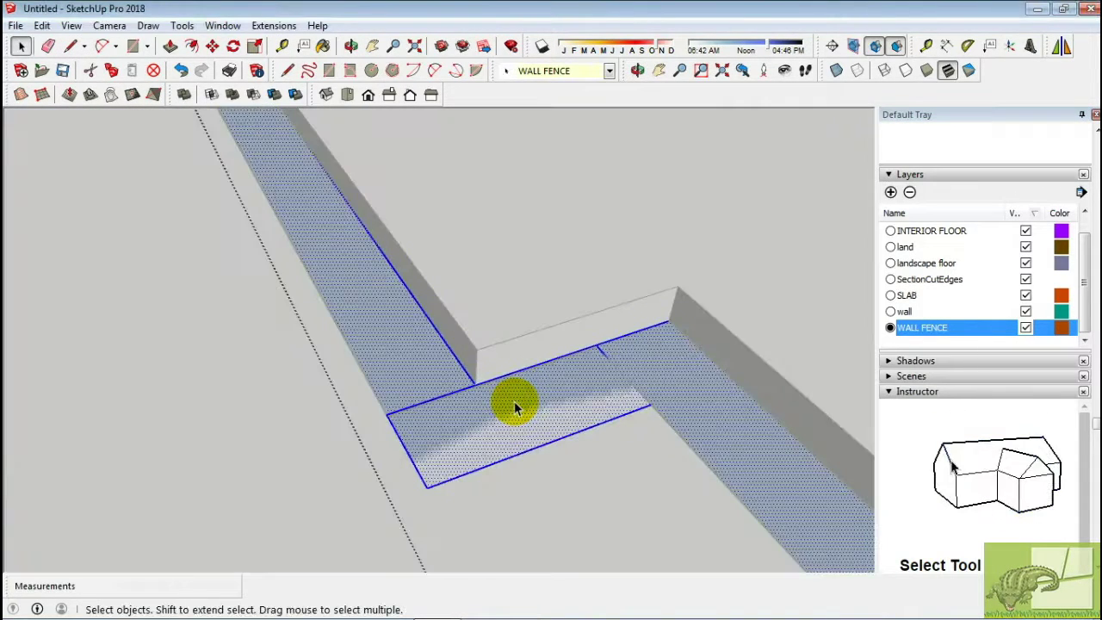
{"action": "middle_click_drag", "start_coordinate": [512, 402], "coordinate": [515, 424]}
{"action": "scroll", "coordinate": [745, 466], "scroll_direction": "up", "scroll_amount": 4}
{"action": "key", "text": "space"}
Orbit out to view the whole house and the fence window openings.
{"action": "right_click", "coordinate": [674, 113]}
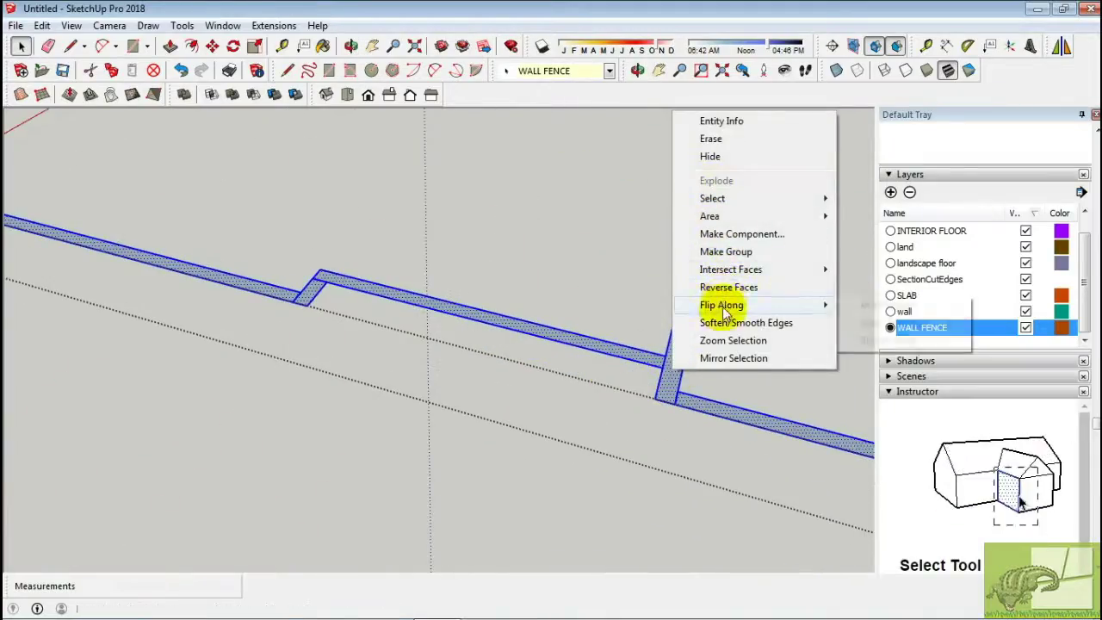
{"action": "scroll", "coordinate": [664, 362], "scroll_direction": "up", "scroll_amount": 3}
{"action": "scroll", "coordinate": [669, 359], "scroll_direction": "down", "scroll_amount": 5}
{"action": "mouse_move", "coordinate": [670, 359]}
{"action": "middle_mouse_down"}
{"action": "mouse_move", "coordinate": [660, 235]}
{"action": "mouse_move", "coordinate": [640, 336]}
{"action": "middle_mouse_up"}
{"action": "scroll", "coordinate": [598, 239], "scroll_direction": "up", "scroll_amount": 3}
{"action": "mouse_move", "coordinate": [598, 239]}
{"action": "middle_mouse_down"}
{"action": "mouse_move", "coordinate": [617, 314]}
{"action": "mouse_move", "coordinate": [571, 313]}
{"action": "mouse_move", "coordinate": [586, 357]}
{"action": "middle_mouse_up"}
Orbit from top view into perspective and over to the elevation drawings.
{"action": "scroll", "coordinate": [362, 379], "scroll_direction": "up", "scroll_amount": 2}
{"action": "key", "text": "r"}
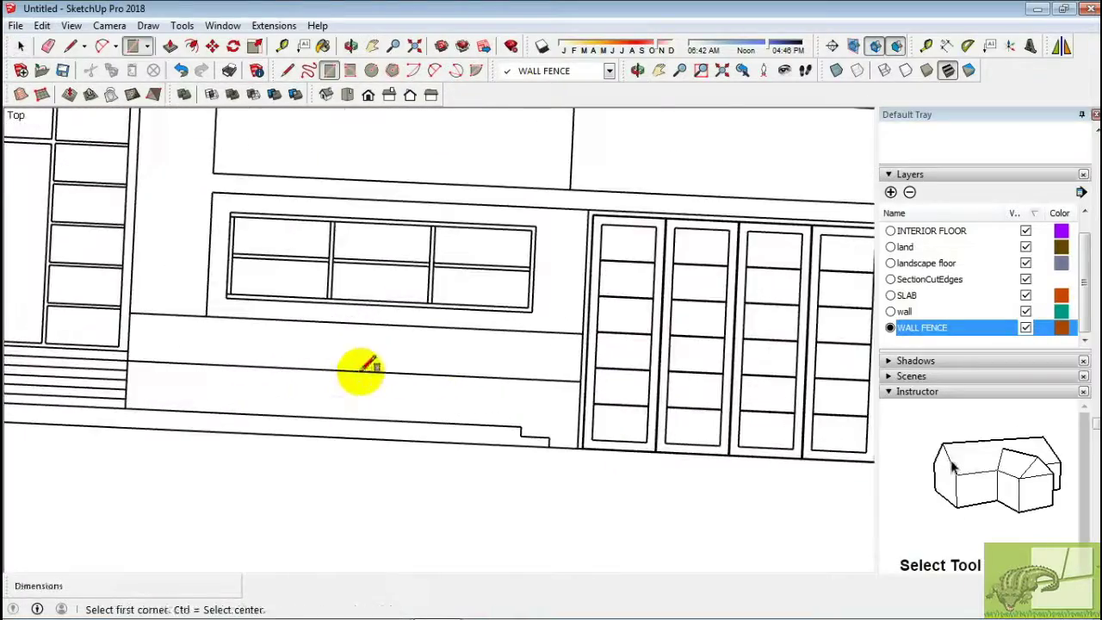
{"action": "key", "text": "space"}
{"action": "scroll", "coordinate": [371, 371], "scroll_direction": "down", "scroll_amount": 2}
{"action": "mouse_move", "coordinate": [371, 370]}
{"action": "middle_mouse_down"}
{"action": "mouse_move", "coordinate": [381, 357]}
{"action": "mouse_move", "coordinate": [332, 319]}
{"action": "mouse_move", "coordinate": [307, 247]}
{"action": "middle_mouse_up"}
{"action": "scroll", "coordinate": [303, 247], "scroll_direction": "up", "scroll_amount": 3}
{"action": "scroll", "coordinate": [253, 304], "scroll_direction": "up", "scroll_amount": 2}
{"action": "key", "text": "p"}
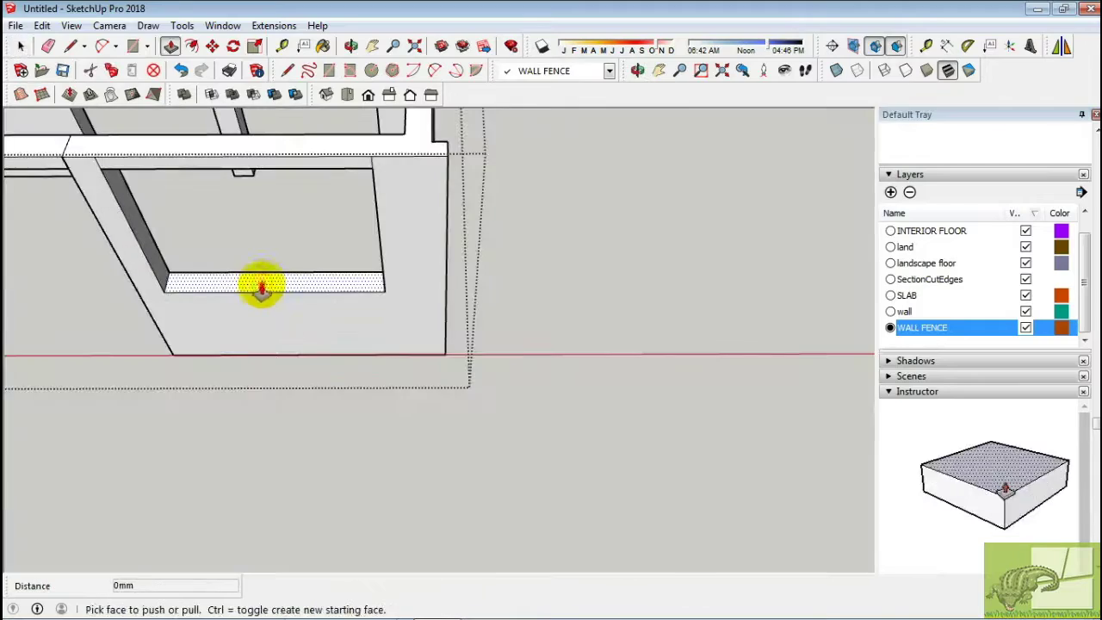
{"action": "key", "text": "space"}
{"action": "scroll", "coordinate": [259, 293], "scroll_direction": "down", "scroll_amount": 3}
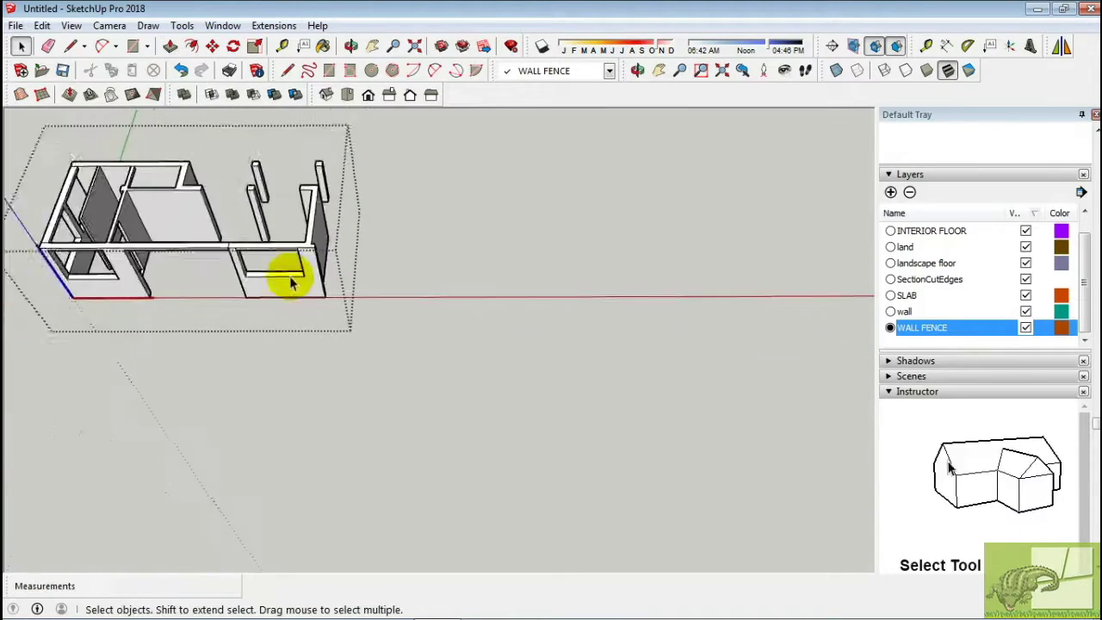
{"action": "middle_click_drag", "start_coordinate": [291, 278], "coordinate": [356, 352]}
{"action": "scroll", "coordinate": [357, 352], "scroll_direction": "up", "scroll_amount": 3}
{"action": "scroll", "coordinate": [325, 319], "scroll_direction": "up", "scroll_amount": 2}
Measure the window opening on the elevation with the Tape Measure.
{"action": "key", "text": "t"}
{"action": "left_click", "coordinate": [320, 353]}
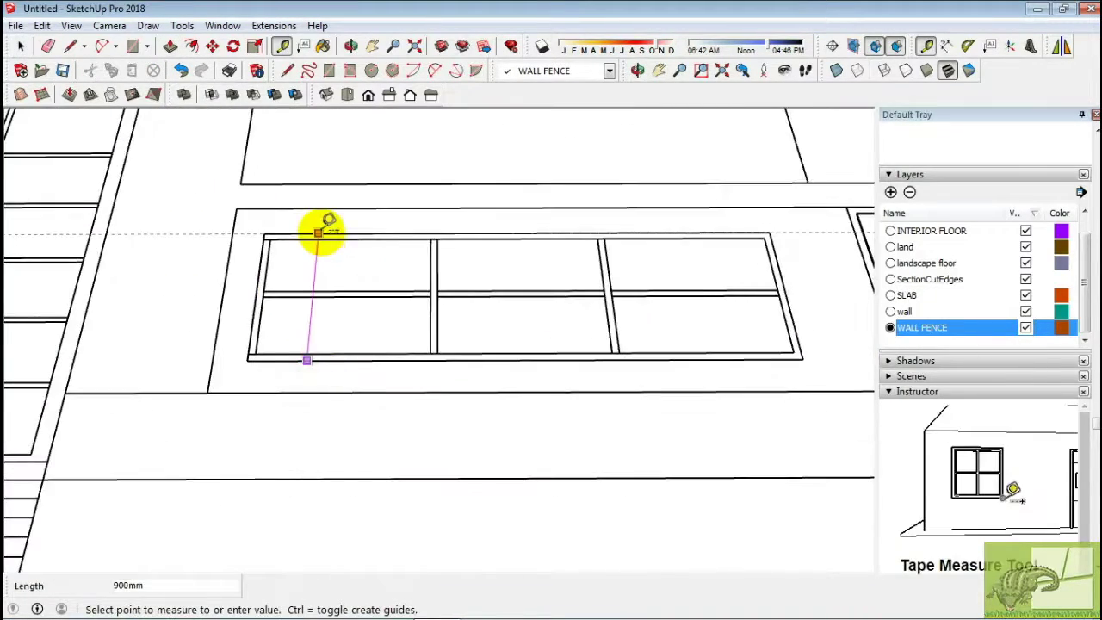
{"action": "key", "text": "space"}
{"action": "scroll", "coordinate": [326, 246], "scroll_direction": "down", "scroll_amount": 3}
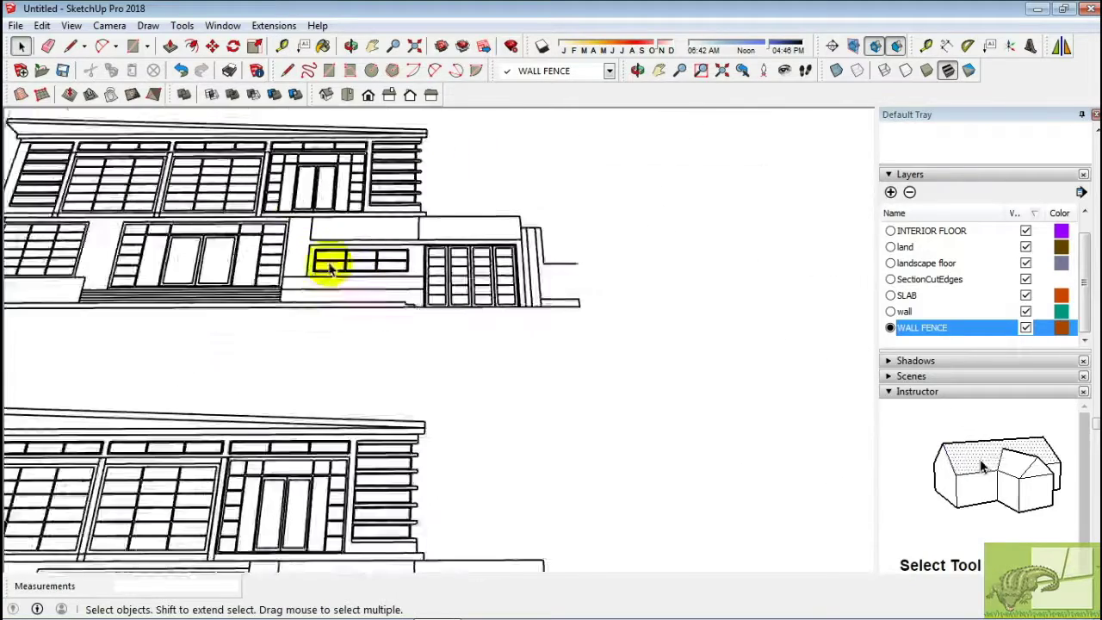
{"action": "scroll", "coordinate": [385, 269], "scroll_direction": "up", "scroll_amount": 3}
Orbit around the fence window frame and back toward the elevation drawings.
{"action": "middle_click_drag", "start_coordinate": [335, 352], "coordinate": [192, 443]}
{"action": "scroll", "coordinate": [185, 508], "scroll_direction": "up", "scroll_amount": 2}
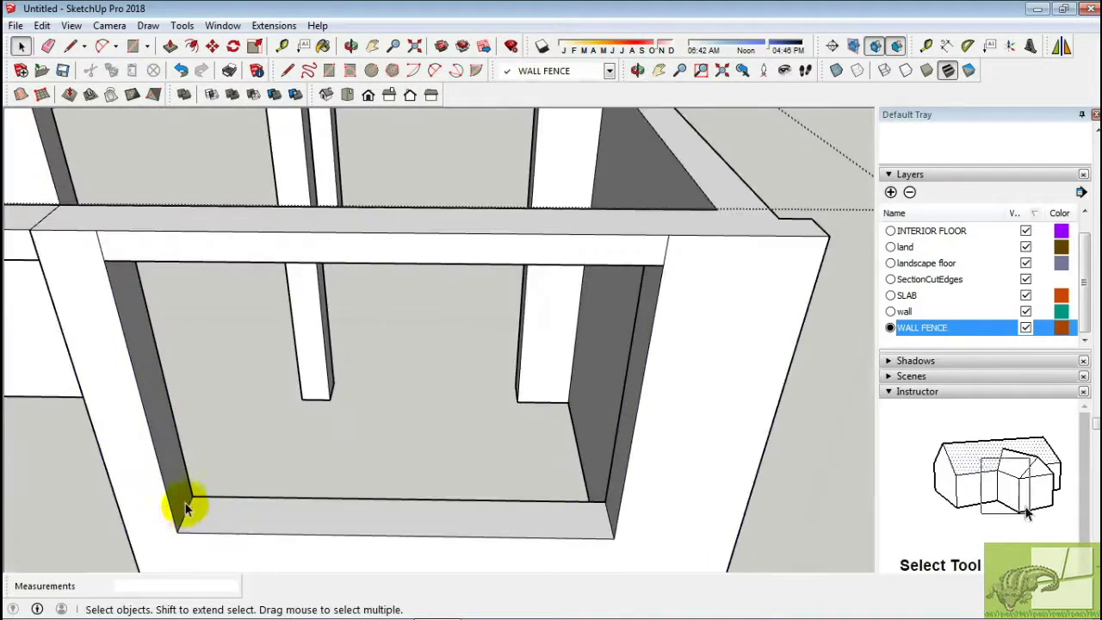
{"action": "middle_click_drag", "start_coordinate": [172, 500], "coordinate": [147, 424]}
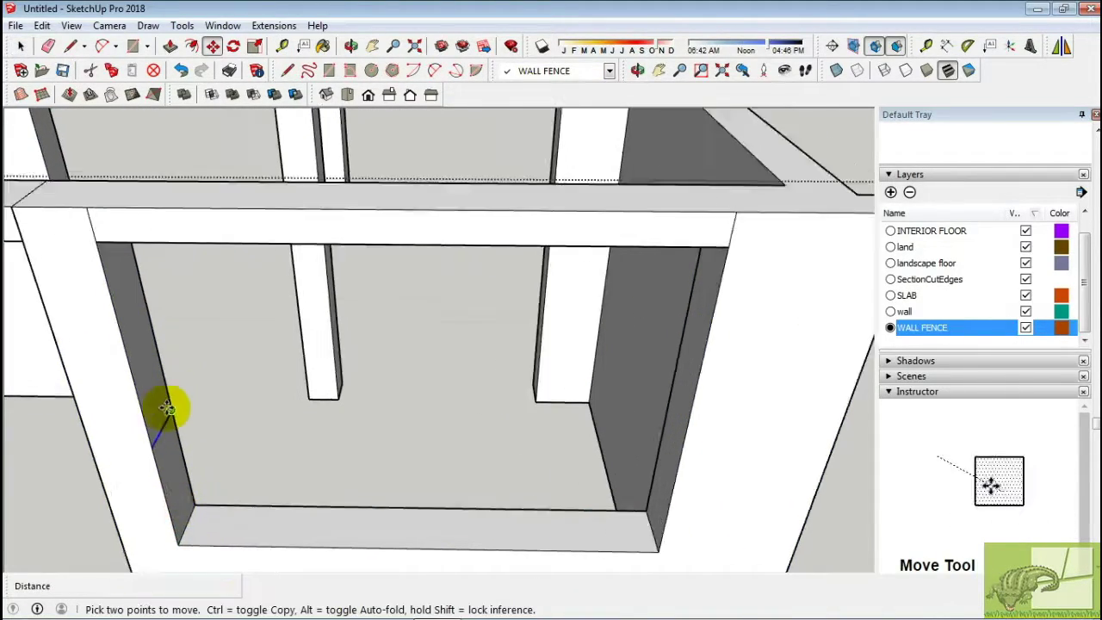
{"action": "scroll", "coordinate": [155, 431], "scroll_direction": "down", "scroll_amount": 3}
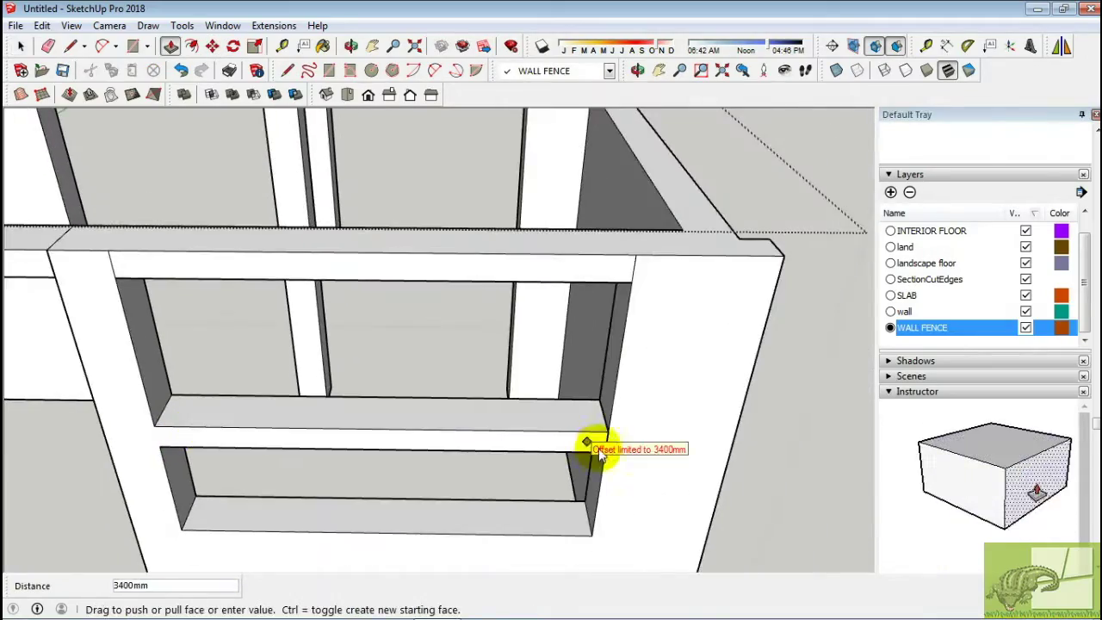
{"action": "middle_click_drag", "start_coordinate": [597, 443], "coordinate": [537, 387]}
{"action": "key", "text": "e"}
{"action": "mouse_move", "coordinate": [621, 457]}
{"action": "middle_mouse_down"}
{"action": "mouse_move", "coordinate": [660, 387]}
{"action": "mouse_move", "coordinate": [645, 399]}
{"action": "middle_mouse_up"}
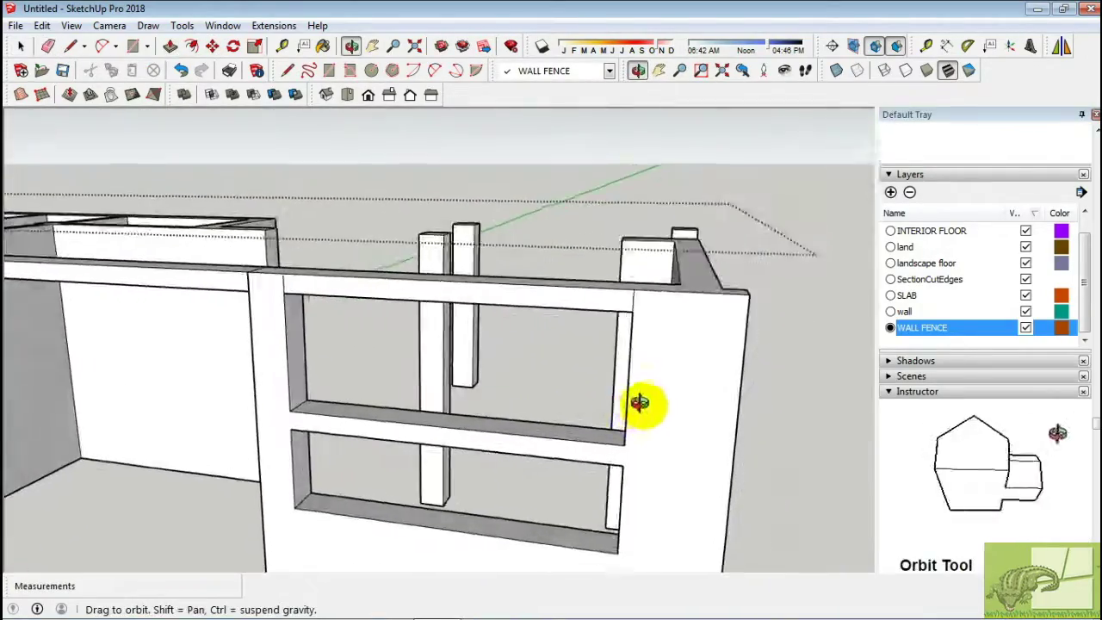
{"action": "key", "text": "space"}
{"action": "scroll", "coordinate": [603, 414], "scroll_direction": "down", "scroll_amount": 3}
{"action": "middle_click_drag", "start_coordinate": [557, 381], "coordinate": [552, 241]}
Orbit in close to the front face of the window's horizontal bar.
{"action": "scroll", "coordinate": [551, 241], "scroll_direction": "up", "scroll_amount": 5}
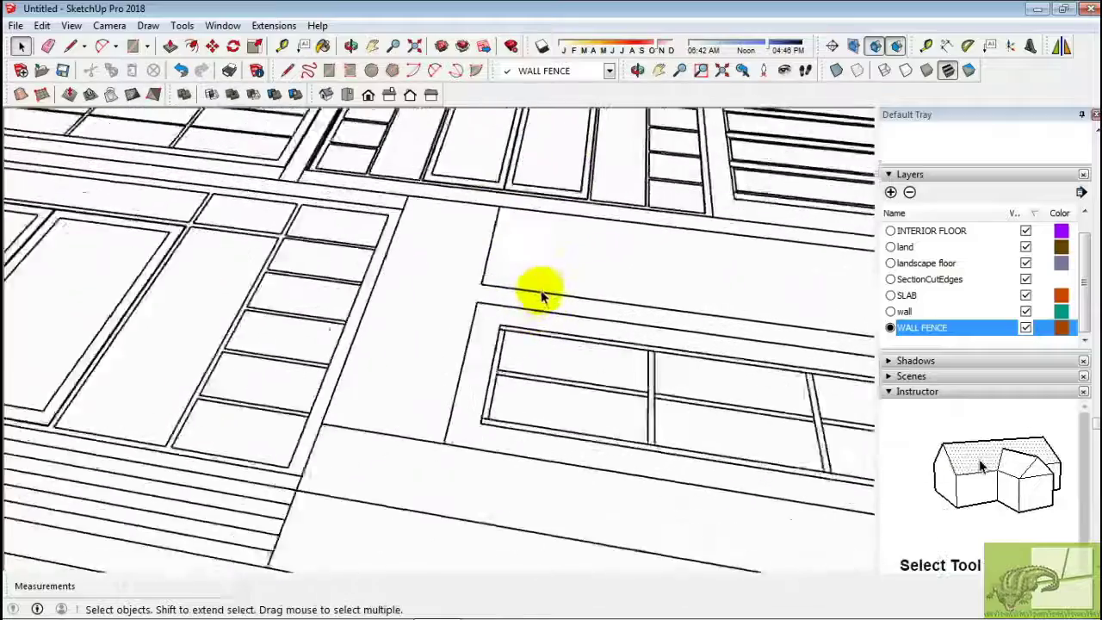
{"action": "scroll", "coordinate": [542, 296], "scroll_direction": "up", "scroll_amount": 2}
{"action": "key", "text": "t"}
{"action": "key", "text": "space"}
{"action": "scroll", "coordinate": [524, 357], "scroll_direction": "down", "scroll_amount": 3}
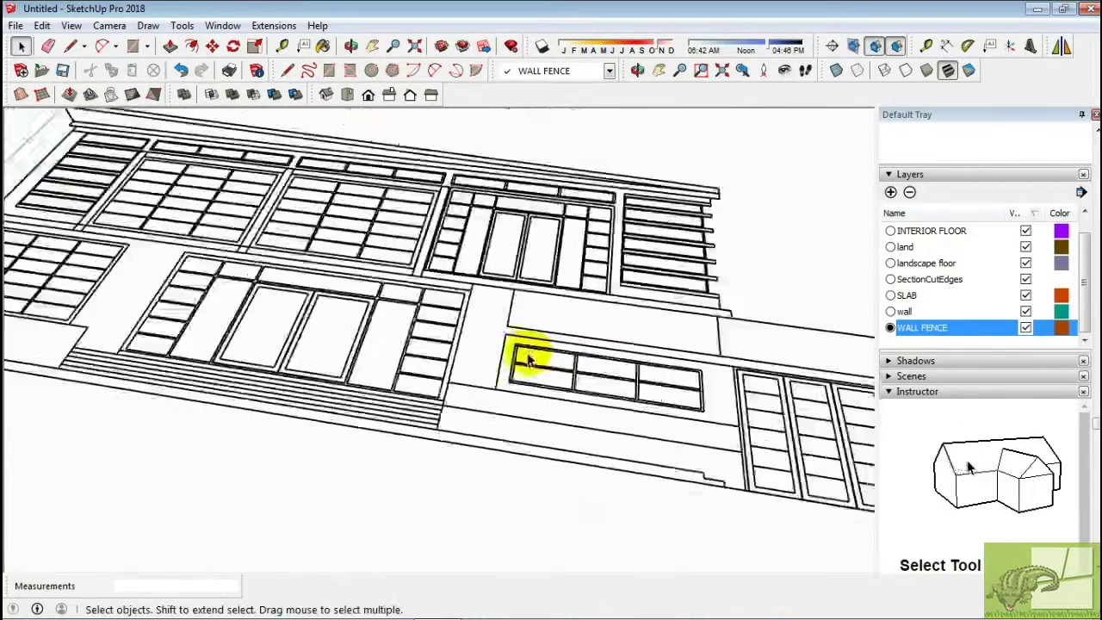
{"action": "middle_click_drag", "start_coordinate": [524, 357], "coordinate": [480, 259]}
{"action": "scroll", "coordinate": [430, 405], "scroll_direction": "up", "scroll_amount": 5}
{"action": "mouse_move", "coordinate": [431, 406]}
{"action": "middle_mouse_down"}
{"action": "mouse_move", "coordinate": [484, 280]}
{"action": "mouse_move", "coordinate": [463, 345]}
{"action": "middle_mouse_up"}
{"action": "scroll", "coordinate": [438, 310], "scroll_direction": "up", "scroll_amount": 2}
{"action": "key", "text": "p"}
{"action": "key", "text": "space"}
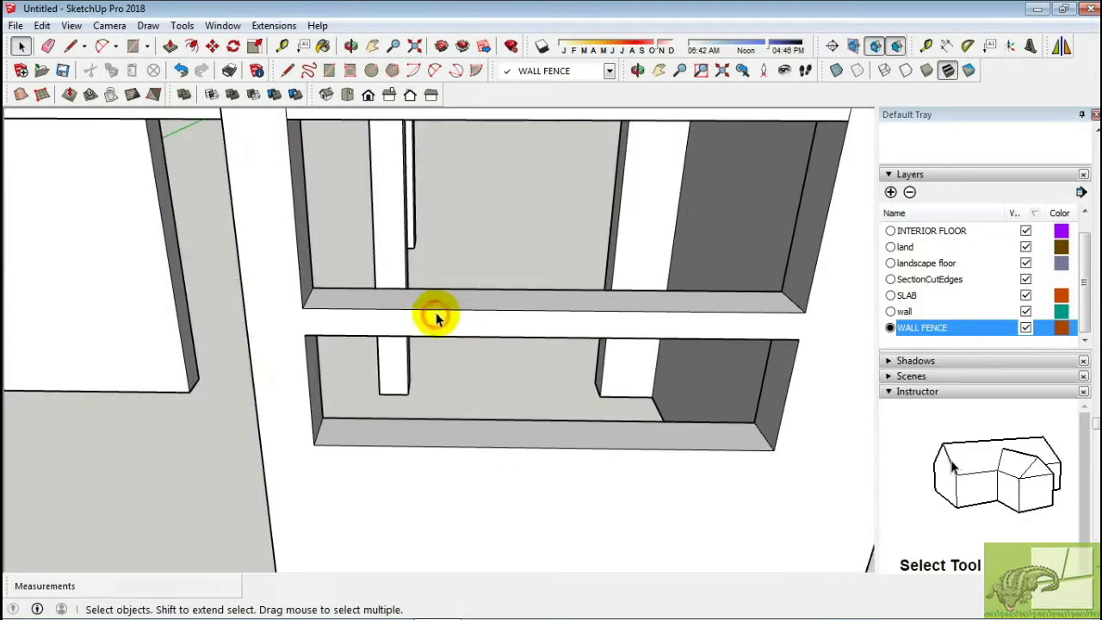
{"action": "middle_click_drag", "start_coordinate": [441, 295], "coordinate": [393, 319]}
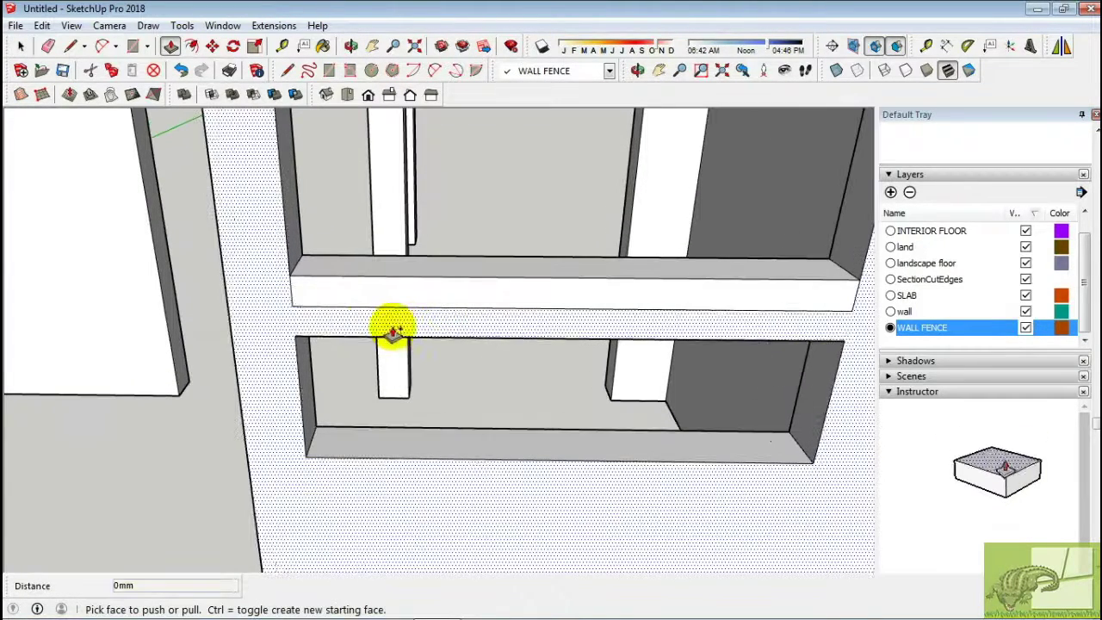
Draw an edge across the bar's front face and push the strip back into the opening.
{"action": "key", "text": "l"}
{"action": "left_click", "coordinate": [296, 327]}
{"action": "middle_click_drag", "start_coordinate": [296, 327], "coordinate": [159, 300], "text": "shift"}
{"action": "left_click", "coordinate": [713, 302]}
{"action": "key", "text": "space"}
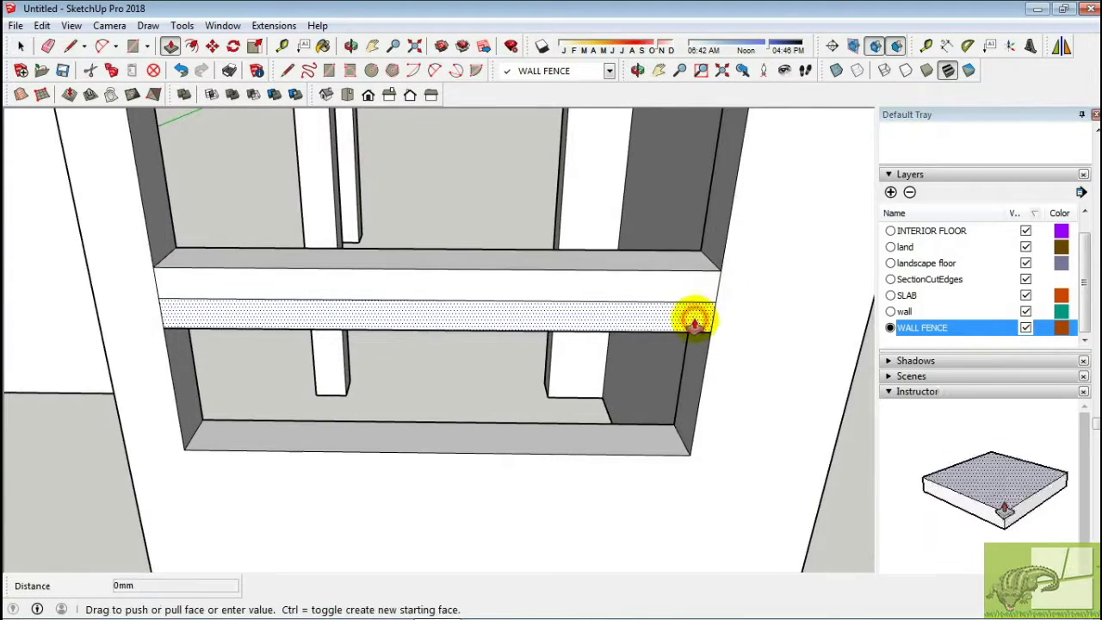
{"action": "left_click", "coordinate": [694, 322]}
{"action": "key", "text": "space"}
{"action": "scroll", "coordinate": [697, 327], "scroll_direction": "down", "scroll_amount": 5}
{"action": "scroll", "coordinate": [456, 246], "scroll_direction": "up", "scroll_amount": 5}
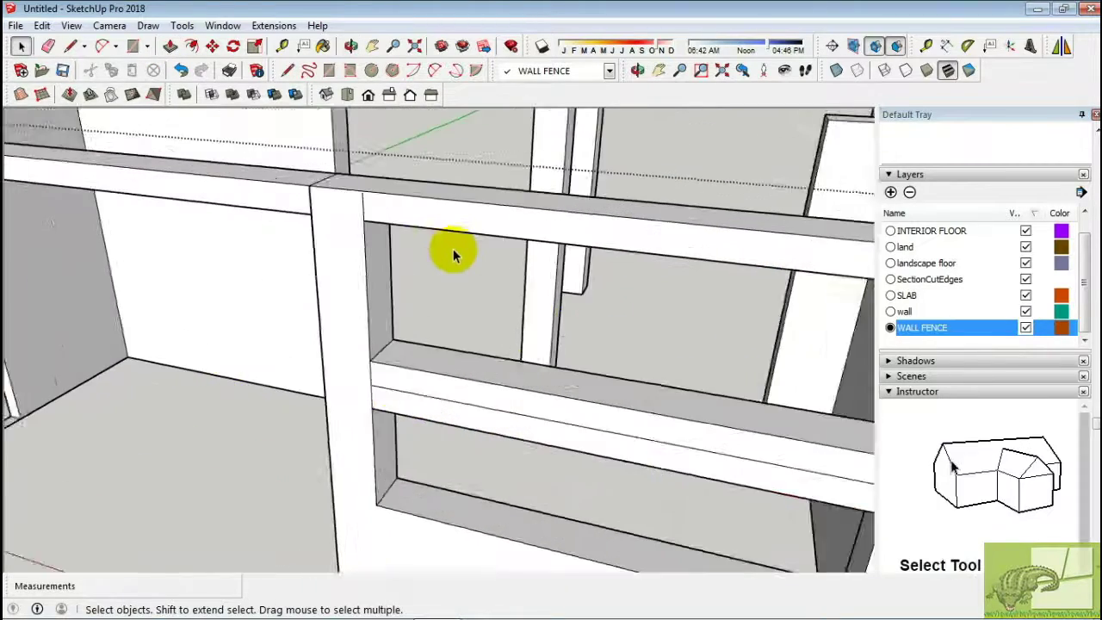
{"action": "middle_click_drag", "start_coordinate": [413, 335], "coordinate": [435, 330]}
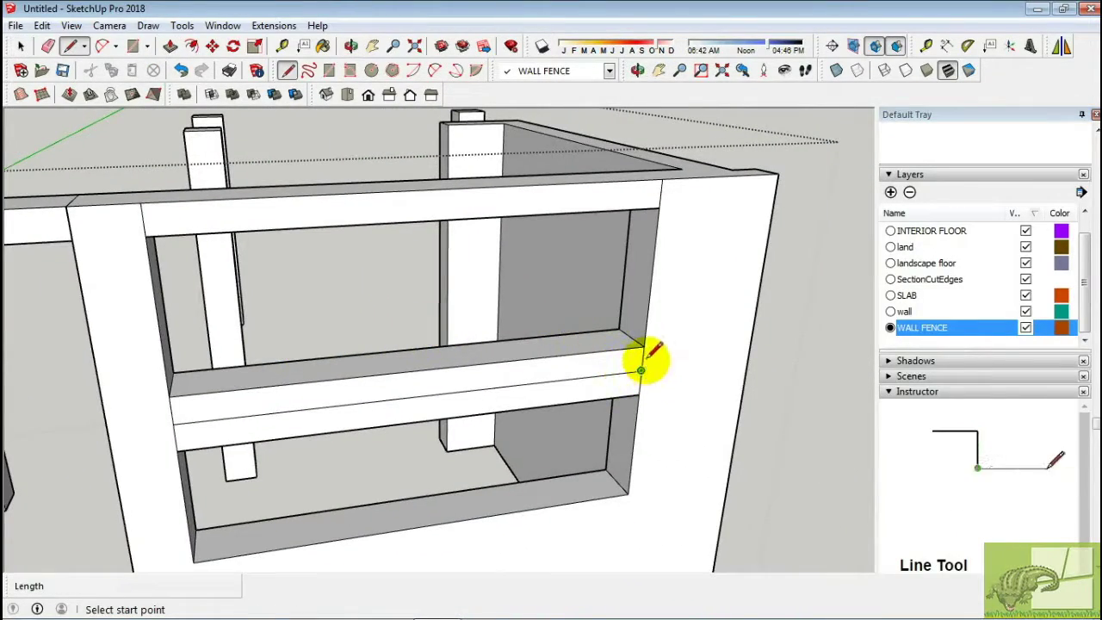
{"action": "scroll", "coordinate": [751, 337], "scroll_direction": "down", "scroll_amount": 1}
{"action": "key", "text": "space"}
Orbit around the building to the fence wall's window facade and right edge.
{"action": "scroll", "coordinate": [696, 278], "scroll_direction": "down", "scroll_amount": 5}
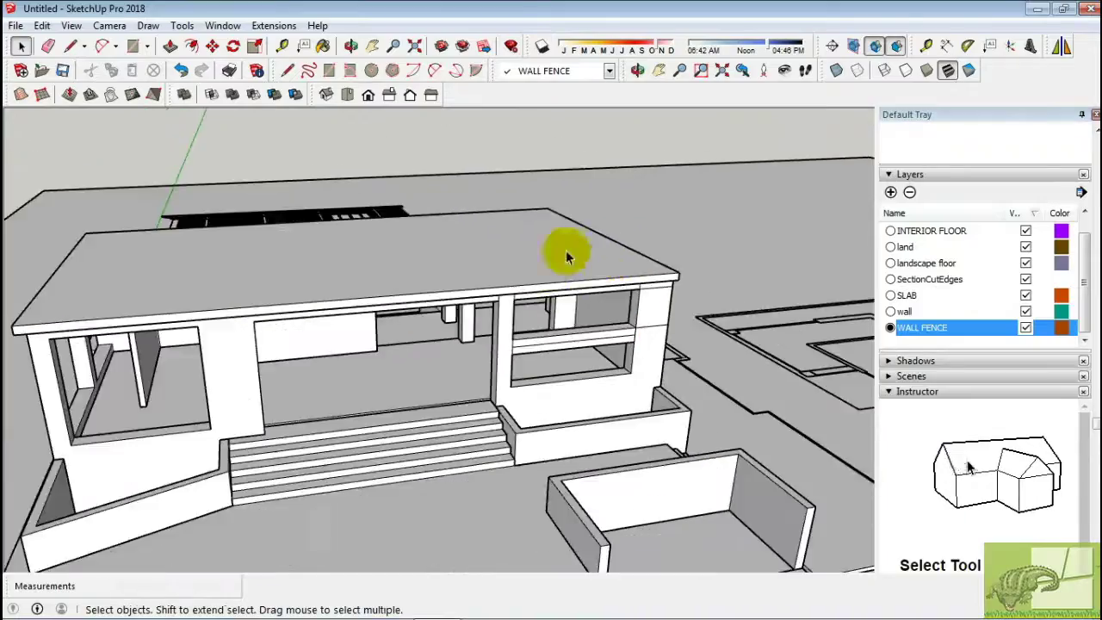
{"action": "scroll", "coordinate": [566, 254], "scroll_direction": "up", "scroll_amount": 4}
{"action": "mouse_move", "coordinate": [566, 253]}
{"action": "middle_mouse_down"}
{"action": "mouse_move", "coordinate": [493, 345]}
{"action": "mouse_move", "coordinate": [413, 216]}
{"action": "middle_mouse_up"}
{"action": "scroll", "coordinate": [413, 216], "scroll_direction": "down", "scroll_amount": 5}
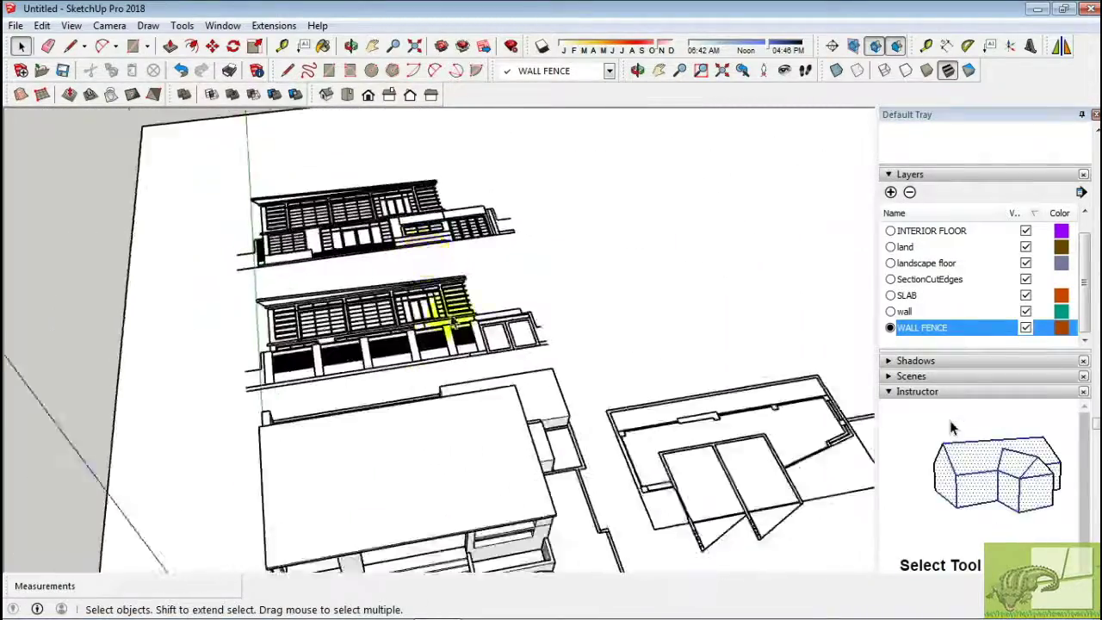
{"action": "scroll", "coordinate": [443, 307], "scroll_direction": "up", "scroll_amount": 4}
{"action": "middle_click_drag", "start_coordinate": [442, 308], "coordinate": [519, 457]}
{"action": "scroll", "coordinate": [520, 456], "scroll_direction": "up", "scroll_amount": 3}
{"action": "scroll", "coordinate": [430, 365], "scroll_direction": "down", "scroll_amount": 2}
{"action": "key", "text": "p"}
{"action": "key", "text": "space"}
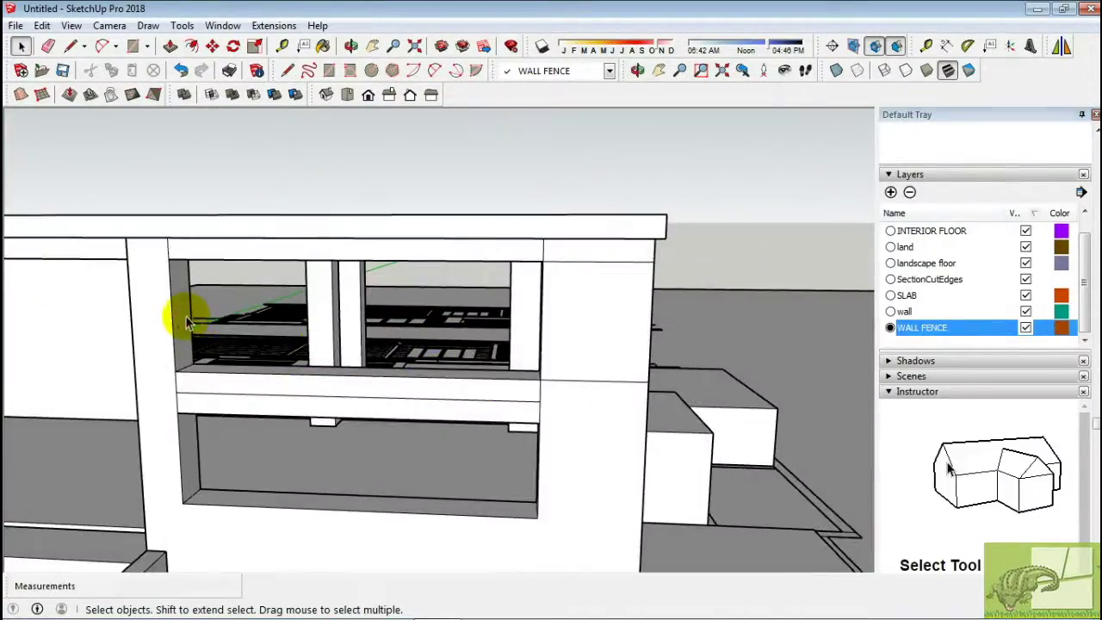
{"action": "scroll", "coordinate": [187, 321], "scroll_direction": "up", "scroll_amount": 3}
{"action": "middle_click_drag", "start_coordinate": [187, 321], "coordinate": [275, 310]}
{"action": "mouse_move", "coordinate": [379, 305]}
{"action": "middle_mouse_down"}
{"action": "mouse_move", "coordinate": [504, 296]}
{"action": "mouse_move", "coordinate": [492, 301]}
{"action": "mouse_move", "coordinate": [511, 266]}
{"action": "mouse_move", "coordinate": [616, 262]}
{"action": "middle_mouse_up"}
Erase the extra edges on the fence wall around the upper window opening.
{"action": "key", "text": "e"}
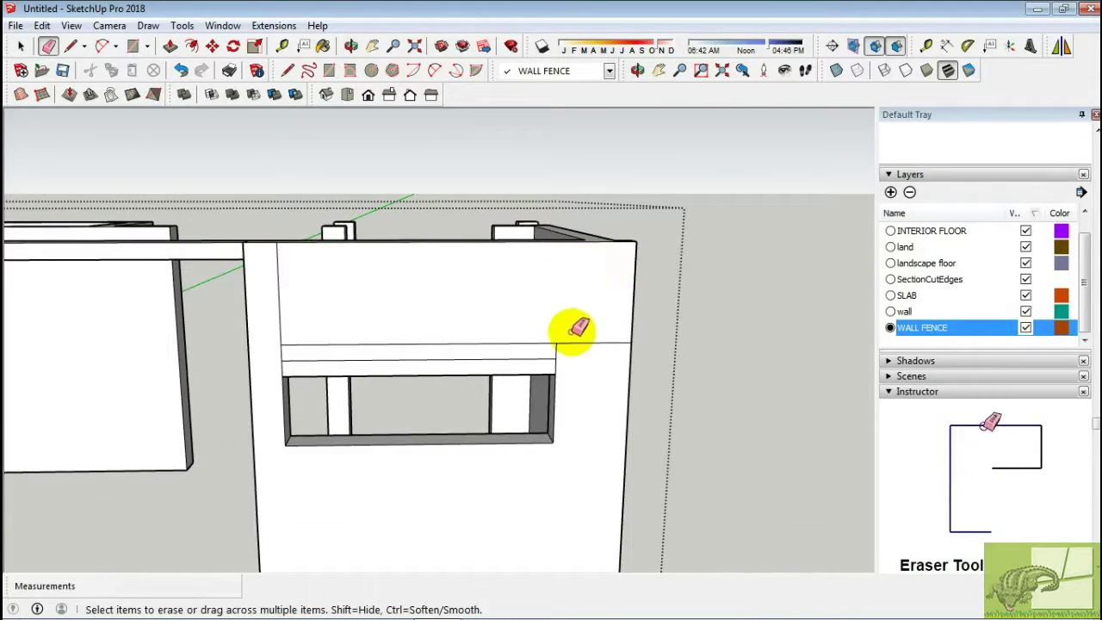
{"action": "scroll", "coordinate": [575, 329], "scroll_direction": "up", "scroll_amount": 2}
{"action": "key", "text": "e"}
{"action": "mouse_move", "coordinate": [634, 359]}
{"action": "middle_mouse_down"}
{"action": "mouse_move", "coordinate": [560, 374]}
{"action": "mouse_move", "coordinate": [189, 364]}
{"action": "mouse_move", "coordinate": [312, 370]}
{"action": "mouse_move", "coordinate": [394, 327]}
{"action": "mouse_move", "coordinate": [289, 394]}
{"action": "middle_mouse_up"}
{"action": "key", "text": "e"}
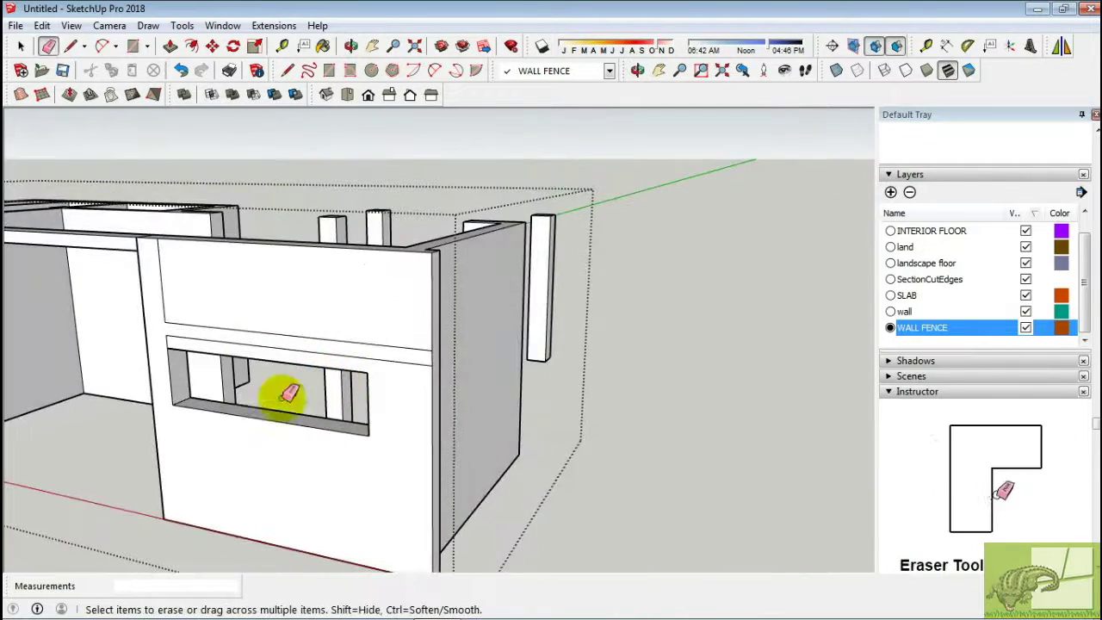
{"action": "scroll", "coordinate": [171, 482], "scroll_direction": "up", "scroll_amount": 1}
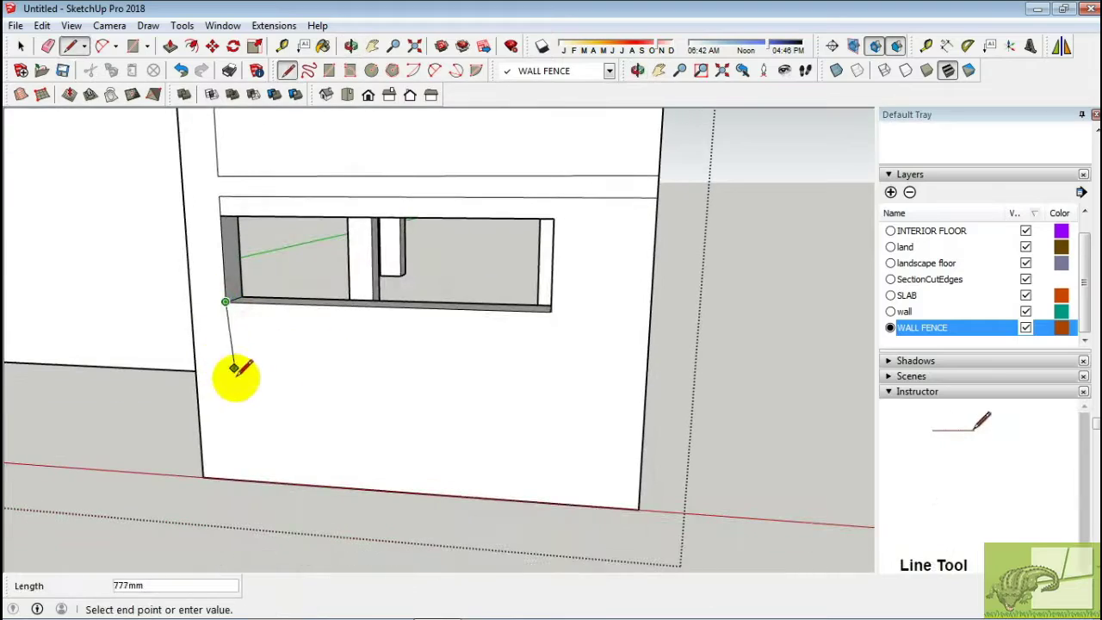
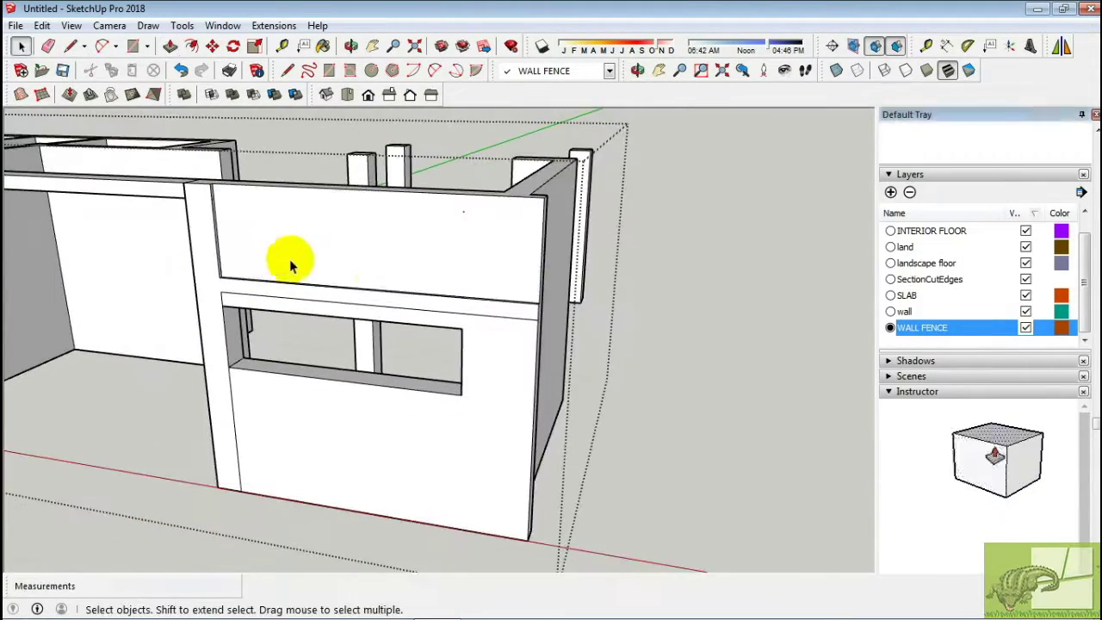
Orbit from the whole house to the fence wall corner and erase a few edges there.
{"action": "middle_click_drag", "start_coordinate": [445, 337], "coordinate": [233, 288]}
{"action": "scroll", "coordinate": [197, 320], "scroll_direction": "up", "scroll_amount": 5}
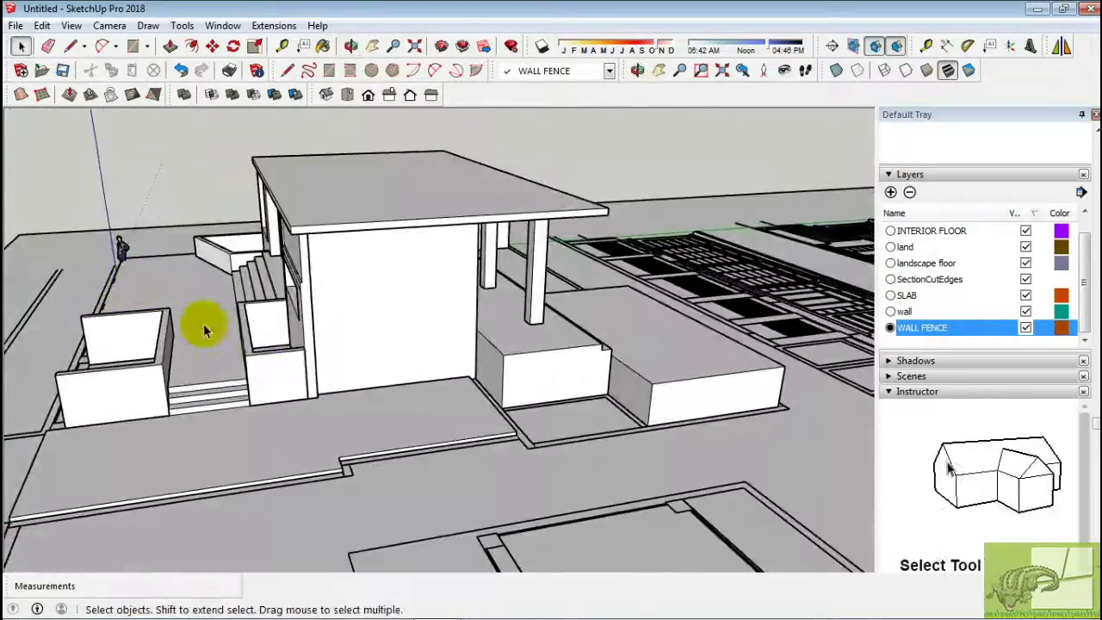
{"action": "middle_click_drag", "start_coordinate": [198, 320], "coordinate": [487, 217]}
{"action": "scroll", "coordinate": [310, 177], "scroll_direction": "up", "scroll_amount": 3}
{"action": "middle_click_drag", "start_coordinate": [310, 178], "coordinate": [293, 239]}
{"action": "scroll", "coordinate": [327, 248], "scroll_direction": "down", "scroll_amount": 3}
{"action": "key", "text": "e"}
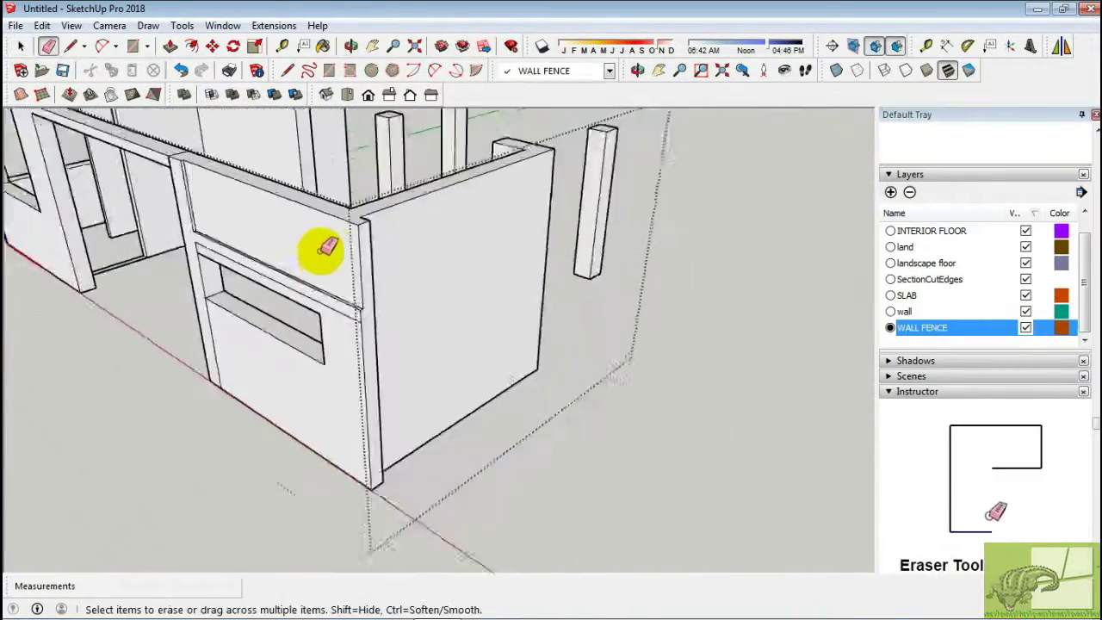
{"action": "scroll", "coordinate": [324, 278], "scroll_direction": "up", "scroll_amount": 3}
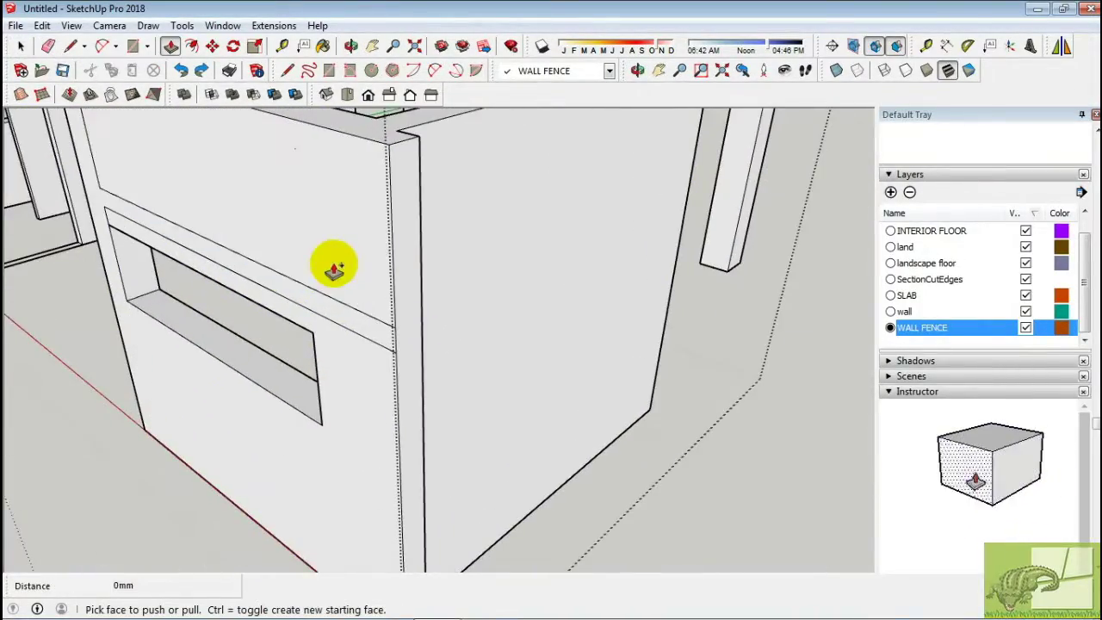
{"action": "key", "text": "space"}
Orbit around the house to a low, close view of the fence.
{"action": "scroll", "coordinate": [468, 283], "scroll_direction": "down", "scroll_amount": 3}
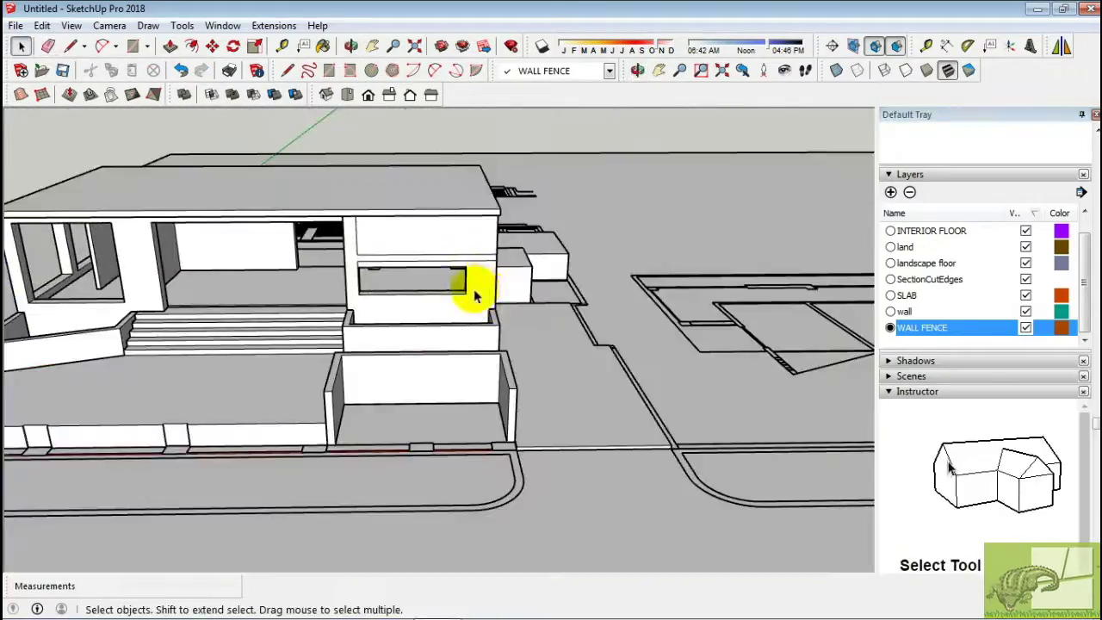
{"action": "scroll", "coordinate": [541, 370], "scroll_direction": "down", "scroll_amount": 2}
{"action": "scroll", "coordinate": [463, 443], "scroll_direction": "up", "scroll_amount": 5}
{"action": "mouse_move", "coordinate": [463, 442]}
{"action": "middle_mouse_down"}
{"action": "mouse_move", "coordinate": [455, 418]}
{"action": "mouse_move", "coordinate": [684, 399]}
{"action": "middle_mouse_up"}
{"action": "scroll", "coordinate": [592, 336], "scroll_direction": "up", "scroll_amount": 3}
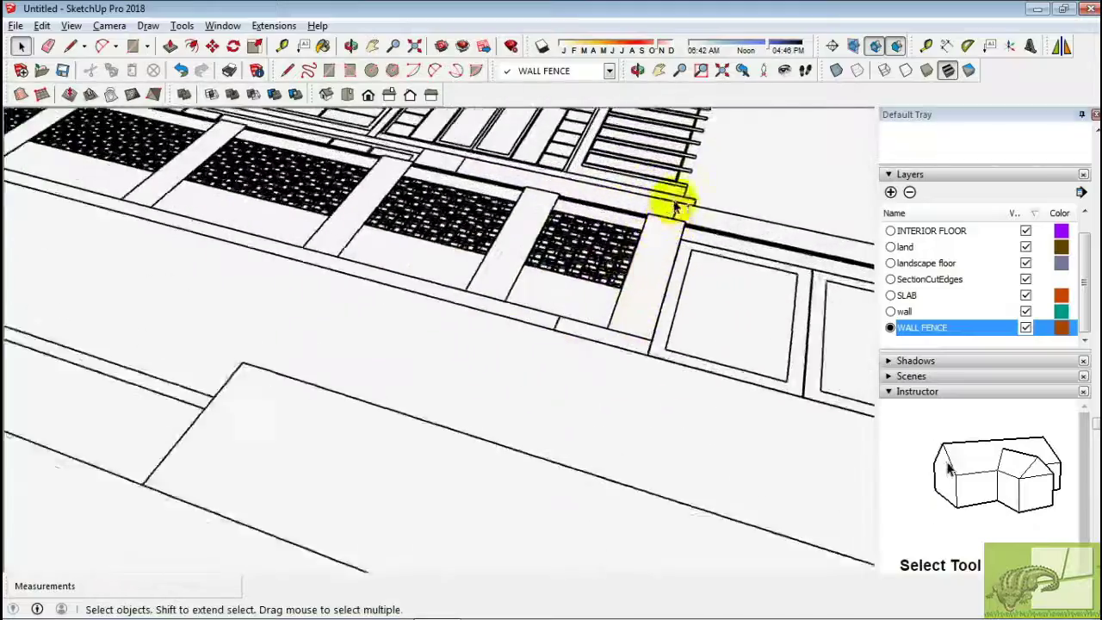
{"action": "mouse_move", "coordinate": [677, 202]}
{"action": "middle_mouse_down"}
{"action": "mouse_move", "coordinate": [647, 264]}
{"action": "mouse_move", "coordinate": [705, 325]}
{"action": "middle_mouse_up"}
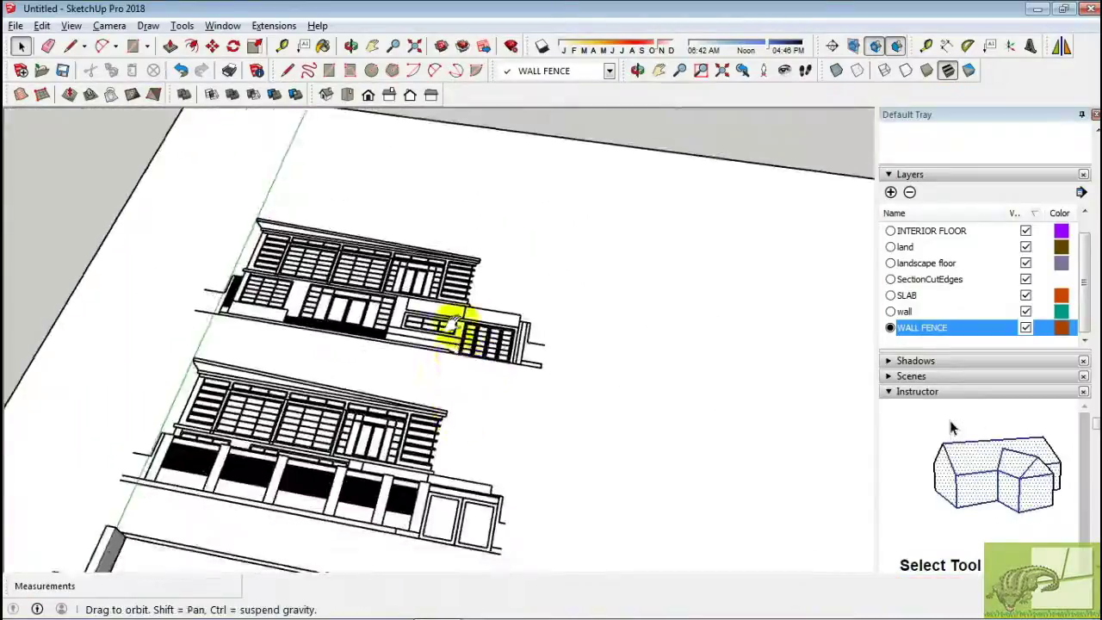
{"action": "mouse_move", "coordinate": [449, 326]}
{"action": "middle_mouse_down"}
{"action": "mouse_move", "coordinate": [394, 345]}
{"action": "mouse_move", "coordinate": [364, 255]}
{"action": "mouse_move", "coordinate": [287, 314]}
{"action": "middle_mouse_up"}
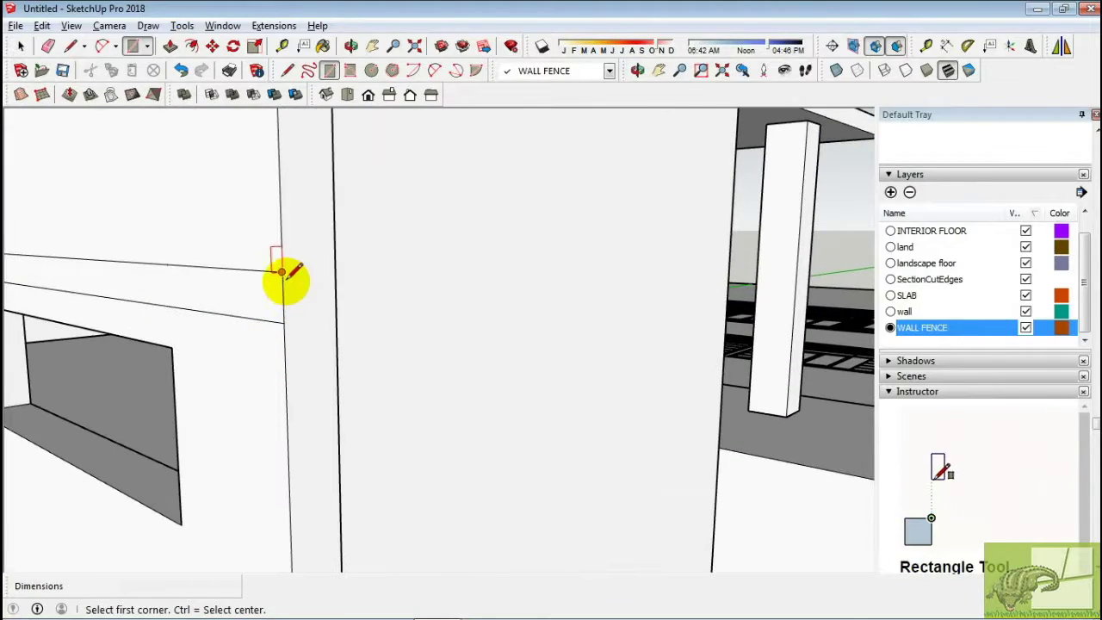
Push the fence column's bottom face down until it stands on the ground.
{"action": "key", "text": "space"}
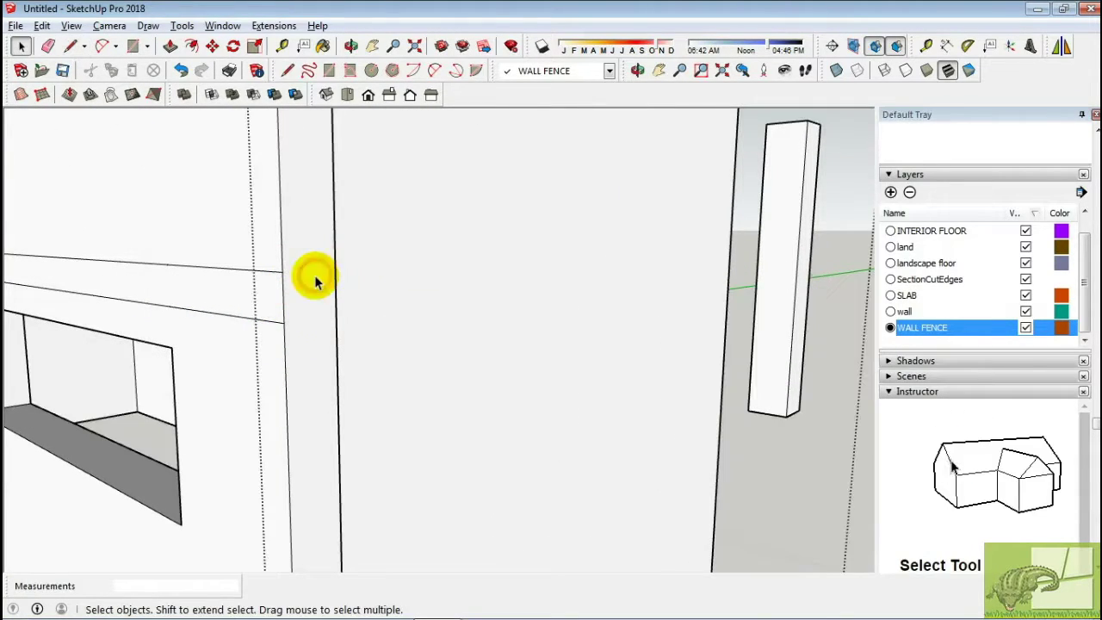
{"action": "left_click", "coordinate": [318, 310]}
{"action": "scroll", "coordinate": [519, 327], "scroll_direction": "down", "scroll_amount": 5}
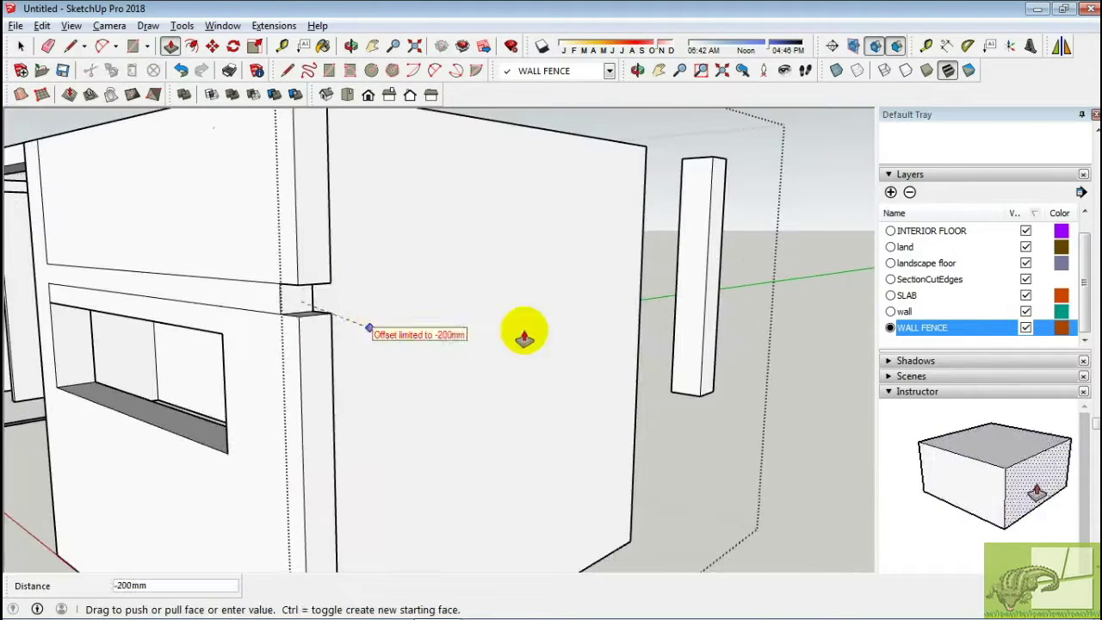
{"action": "mouse_move", "coordinate": [520, 327]}
{"action": "middle_mouse_down"}
{"action": "mouse_move", "coordinate": [565, 359]}
{"action": "mouse_move", "coordinate": [517, 305]}
{"action": "middle_mouse_up"}
{"action": "scroll", "coordinate": [411, 418], "scroll_direction": "up", "scroll_amount": 3}
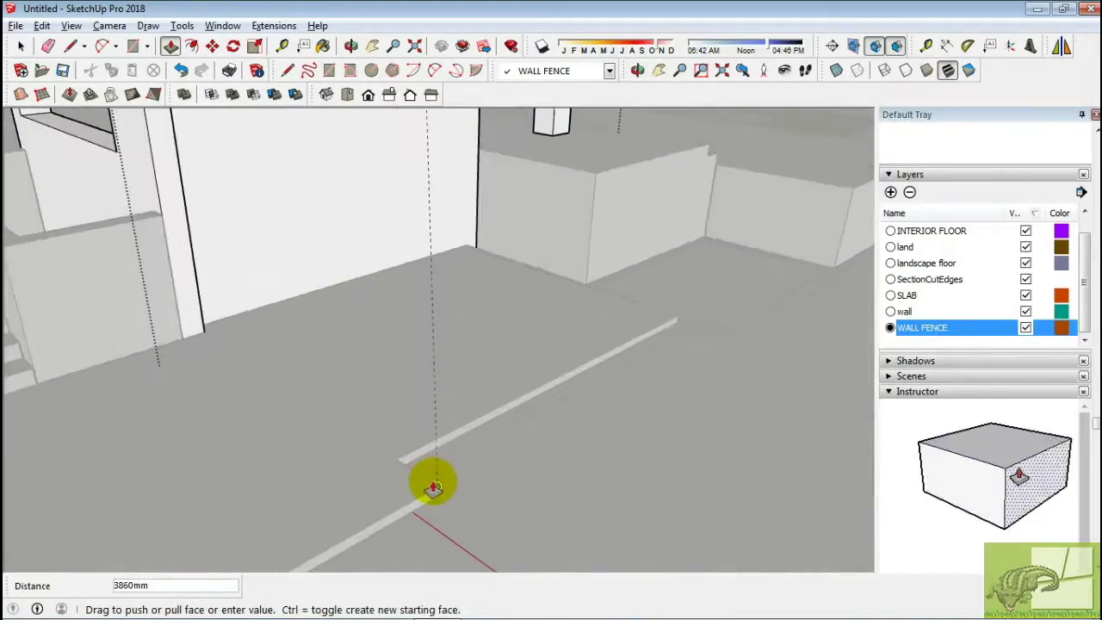
{"action": "mouse_move", "coordinate": [444, 401]}
{"action": "middle_mouse_down"}
{"action": "mouse_move", "coordinate": [430, 275]}
{"action": "mouse_move", "coordinate": [394, 178]}
{"action": "mouse_move", "coordinate": [368, 423]}
{"action": "mouse_move", "coordinate": [444, 489]}
{"action": "mouse_move", "coordinate": [553, 327]}
{"action": "middle_mouse_up"}
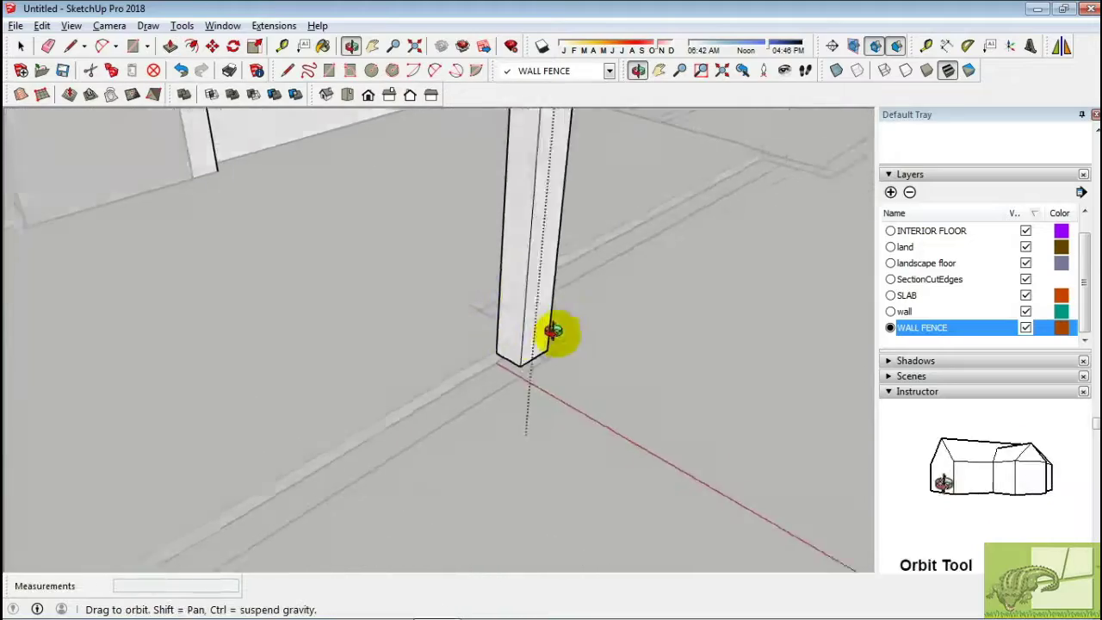
{"action": "left_click", "coordinate": [534, 357]}
{"action": "key", "text": "space"}
{"action": "scroll", "coordinate": [547, 345], "scroll_direction": "up", "scroll_amount": 3}
{"action": "scroll", "coordinate": [547, 345], "scroll_direction": "down", "scroll_amount": 3}
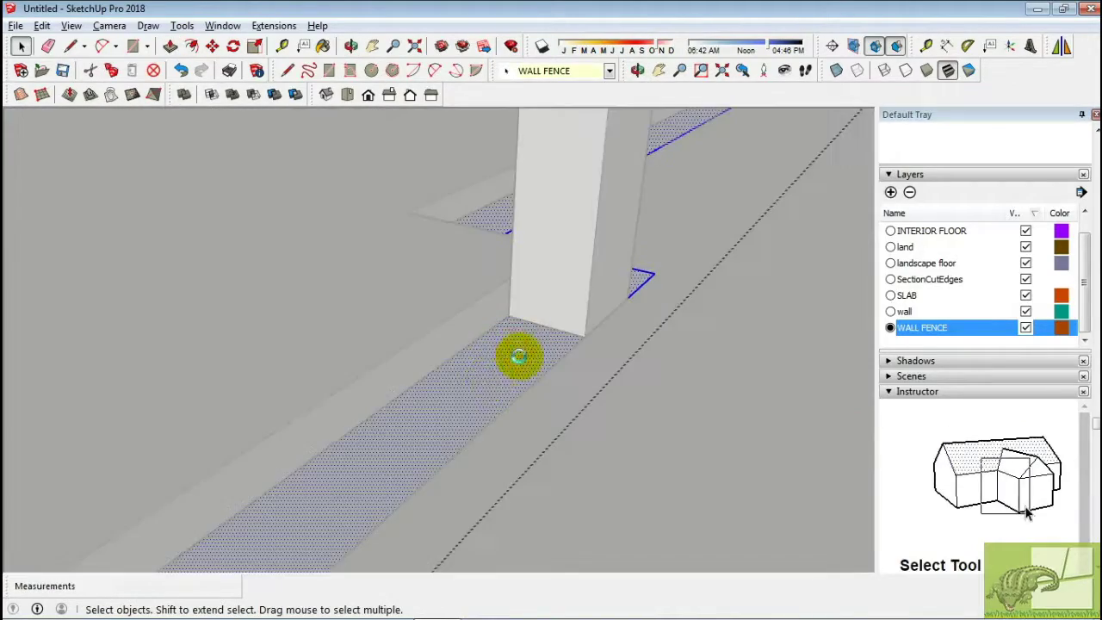
Start a rectangle at the column's base, then cancel it unfinished.
{"action": "key", "text": "r"}
{"action": "middle_click_drag", "start_coordinate": [522, 320], "coordinate": [295, 327]}
{"action": "scroll", "coordinate": [399, 526], "scroll_direction": "up", "scroll_amount": 4}
{"action": "left_click", "coordinate": [399, 526]}
{"action": "mouse_move", "coordinate": [444, 515]}
{"action": "middle_mouse_down"}
{"action": "mouse_move", "coordinate": [287, 498]}
{"action": "mouse_move", "coordinate": [271, 449]}
{"action": "mouse_move", "coordinate": [707, 303]}
{"action": "middle_mouse_up"}
{"action": "key", "text": "space"}
{"action": "scroll", "coordinate": [247, 476], "scroll_direction": "down", "scroll_amount": 2}
Erase stray edges around the walls, steps and slab at the column base.
{"action": "key", "text": "e"}
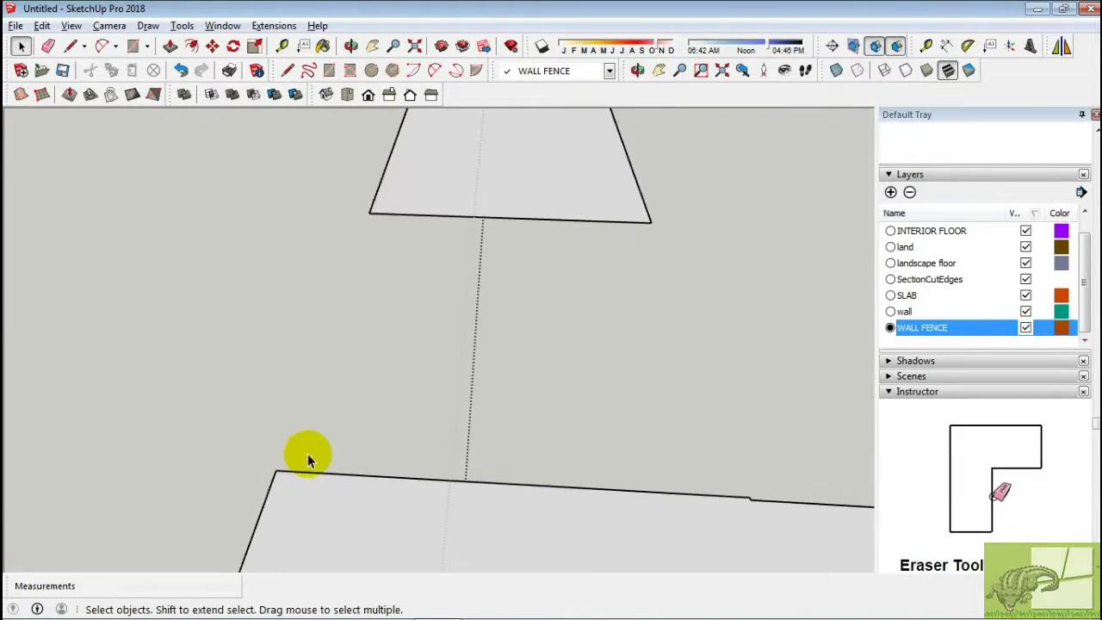
{"action": "scroll", "coordinate": [307, 459], "scroll_direction": "down", "scroll_amount": 3}
{"action": "mouse_move", "coordinate": [339, 473]}
{"action": "middle_mouse_down"}
{"action": "mouse_move", "coordinate": [660, 463]}
{"action": "mouse_move", "coordinate": [571, 586]}
{"action": "mouse_move", "coordinate": [566, 495]}
{"action": "mouse_move", "coordinate": [379, 503]}
{"action": "mouse_move", "coordinate": [362, 472]}
{"action": "middle_mouse_up"}
{"action": "scroll", "coordinate": [659, 462], "scroll_direction": "down", "scroll_amount": 2}
{"action": "scroll", "coordinate": [297, 494], "scroll_direction": "down", "scroll_amount": 2}
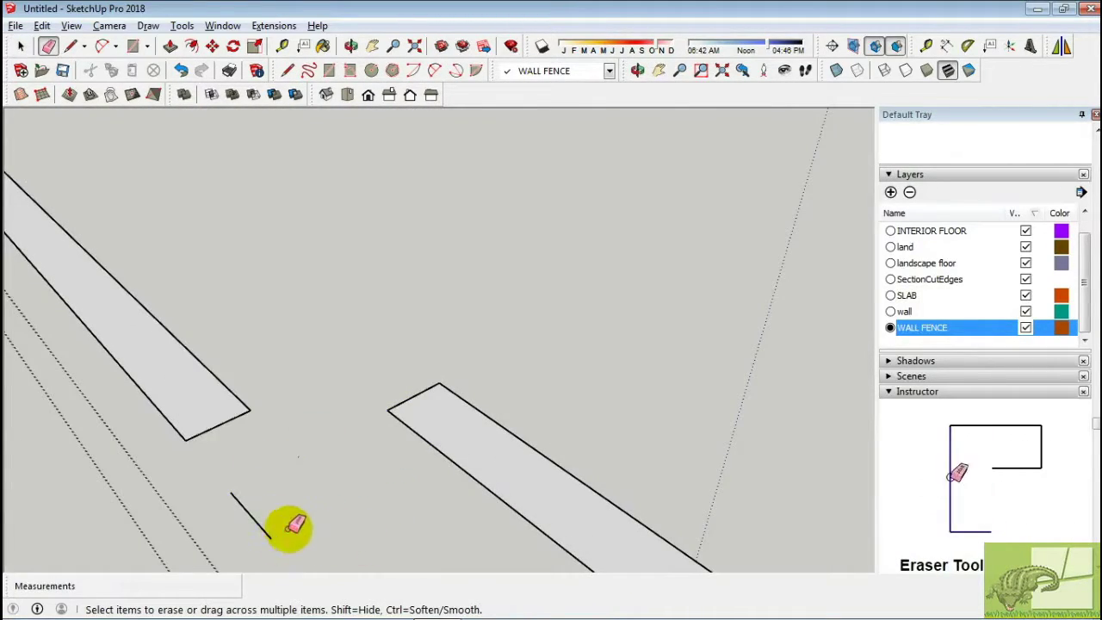
{"action": "key", "text": "space"}
{"action": "scroll", "coordinate": [386, 401], "scroll_direction": "up", "scroll_amount": 3}
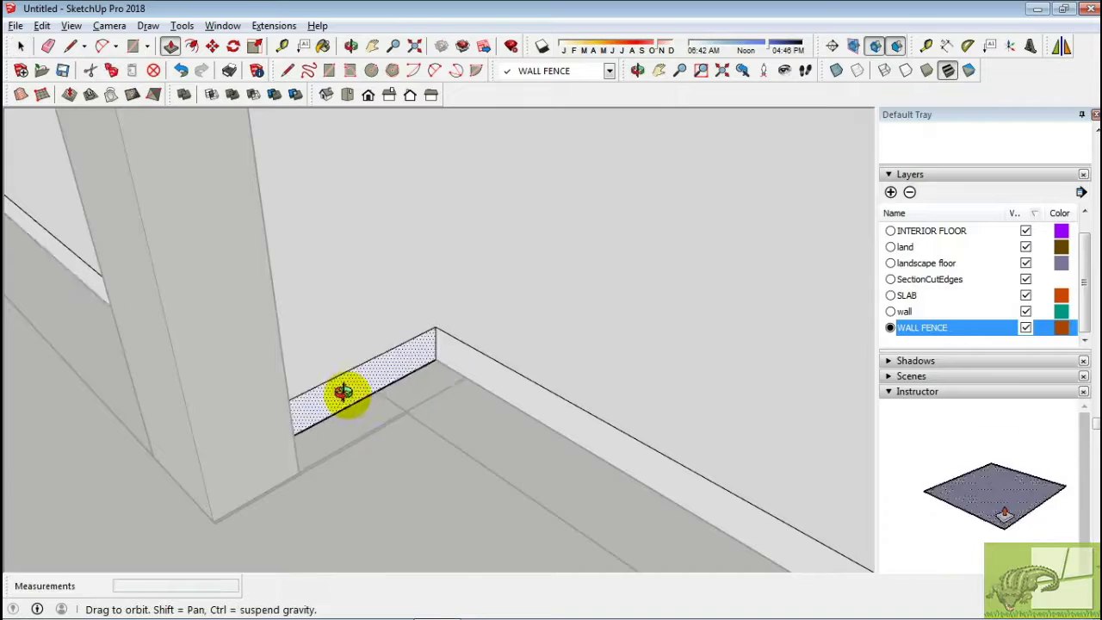
Orbit around the fence base to a close view of the fence corner.
{"action": "middle_click_drag", "start_coordinate": [343, 392], "coordinate": [392, 207]}
{"action": "key", "text": "space"}
{"action": "middle_click_drag", "start_coordinate": [380, 309], "coordinate": [429, 277]}
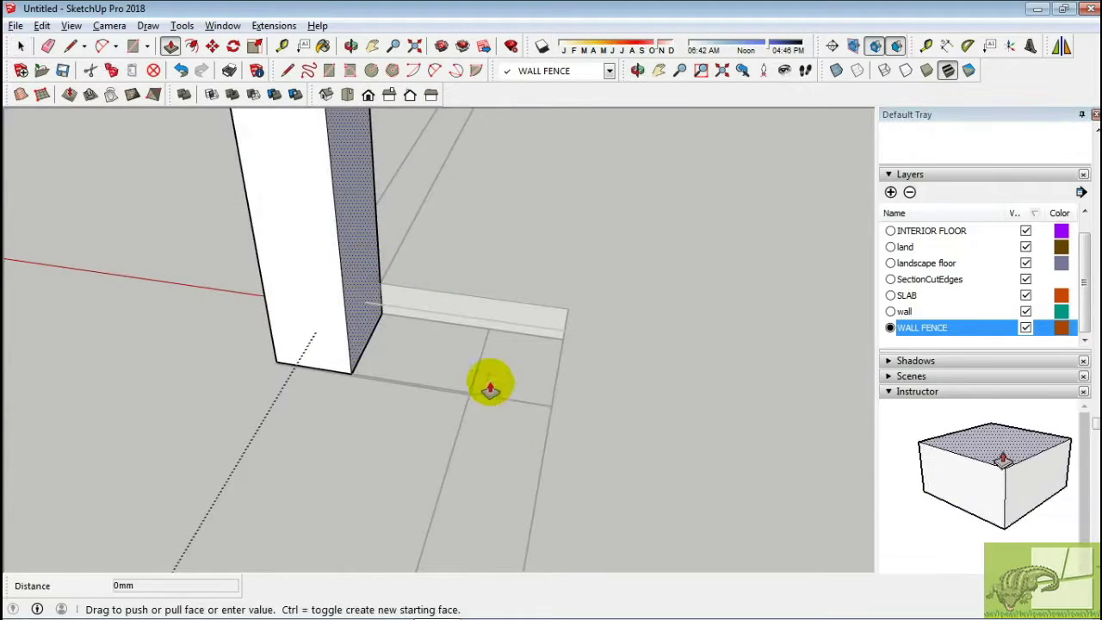
{"action": "scroll", "coordinate": [516, 396], "scroll_direction": "up", "scroll_amount": 3}
{"action": "key", "text": "space"}
{"action": "mouse_move", "coordinate": [595, 374]}
{"action": "middle_mouse_down"}
{"action": "mouse_move", "coordinate": [494, 322]}
{"action": "mouse_move", "coordinate": [826, 239]}
{"action": "mouse_move", "coordinate": [802, 246]}
{"action": "mouse_move", "coordinate": [704, 382]}
{"action": "mouse_move", "coordinate": [534, 374]}
{"action": "mouse_move", "coordinate": [549, 307]}
{"action": "mouse_move", "coordinate": [560, 307]}
{"action": "mouse_move", "coordinate": [546, 511]}
{"action": "middle_mouse_up"}
Erase the stray edges at the fence wall's top corner.
{"action": "key", "text": "e"}
{"action": "scroll", "coordinate": [541, 297], "scroll_direction": "up", "scroll_amount": 3}
{"action": "key", "text": "space"}
{"action": "key", "text": "e"}
{"action": "scroll", "coordinate": [802, 246], "scroll_direction": "down", "scroll_amount": 5}
{"action": "scroll", "coordinate": [534, 379], "scroll_direction": "up", "scroll_amount": 5}
{"action": "key", "text": "space"}
Copy the fence edge sideways and close the new panel's outline with lines.
{"action": "scroll", "coordinate": [566, 484], "scroll_direction": "up", "scroll_amount": 3}
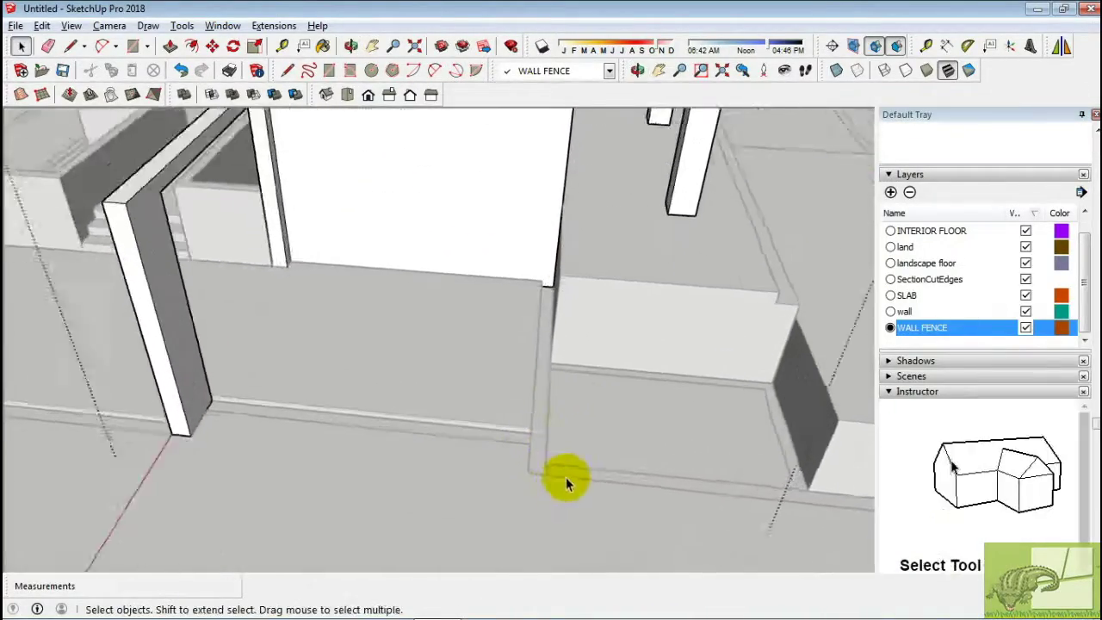
{"action": "scroll", "coordinate": [531, 263], "scroll_direction": "up", "scroll_amount": 3}
{"action": "key", "text": "m"}
{"action": "left_click", "coordinate": [534, 387]}
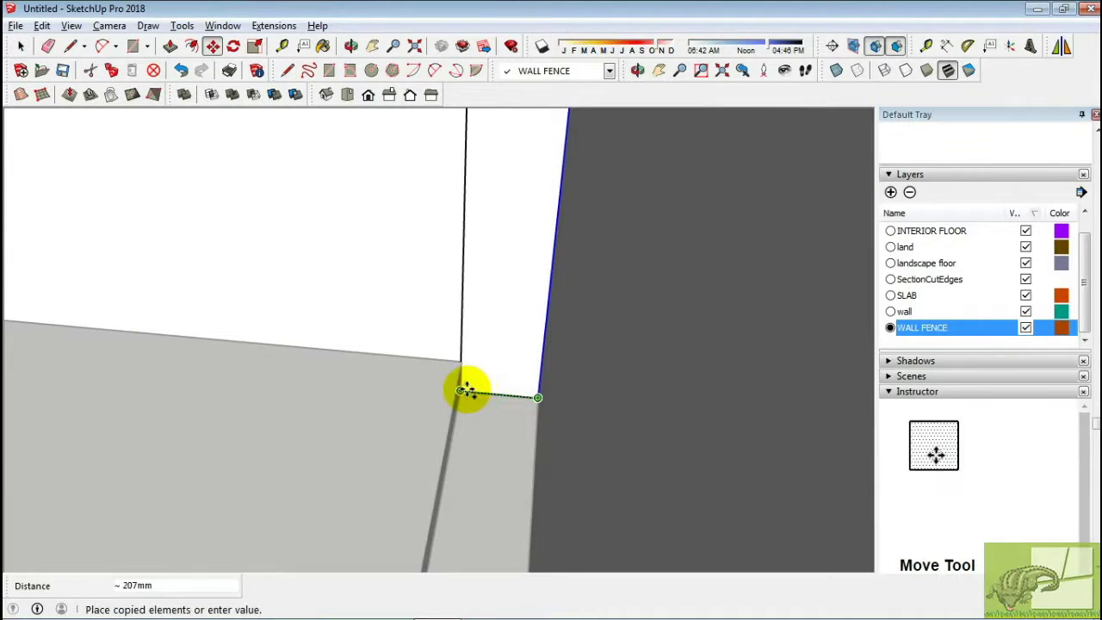
{"action": "key", "text": "Escape"}
{"action": "scroll", "coordinate": [485, 394], "scroll_direction": "down", "scroll_amount": 3}
{"action": "scroll", "coordinate": [505, 269], "scroll_direction": "down", "scroll_amount": 3}
{"action": "scroll", "coordinate": [506, 269], "scroll_direction": "up", "scroll_amount": 2}
{"action": "key", "text": "l"}
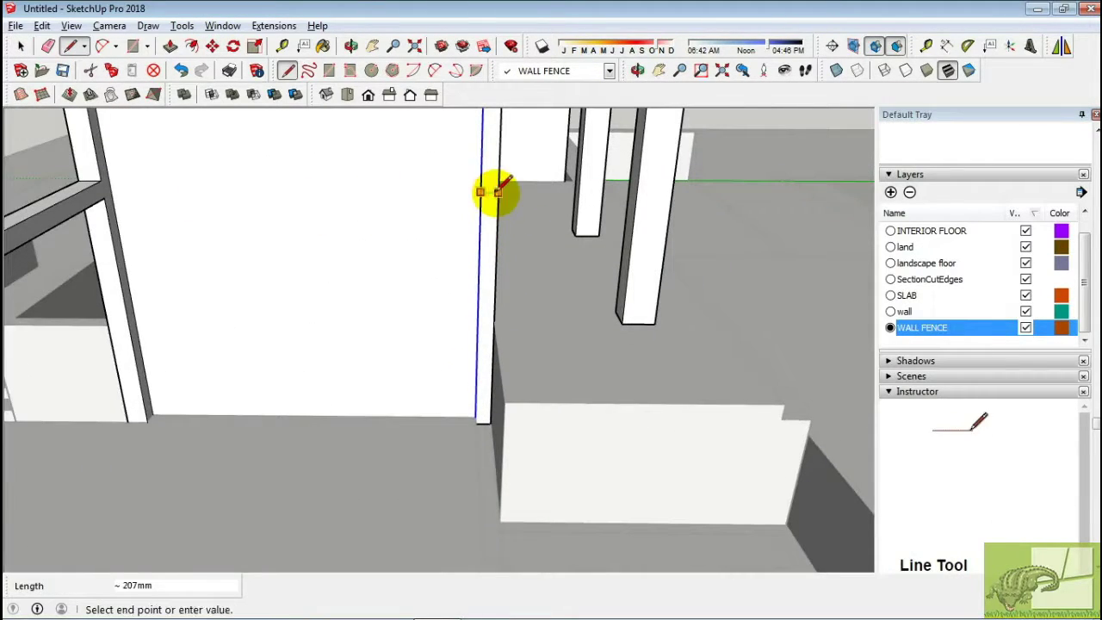
Push/pull the thin fence face 200mm to form the wall panel.
{"action": "key", "text": "p"}
{"action": "scroll", "coordinate": [485, 246], "scroll_direction": "down", "scroll_amount": 2}
{"action": "mouse_move", "coordinate": [485, 247]}
{"action": "middle_mouse_down"}
{"action": "mouse_move", "coordinate": [586, 425]}
{"action": "mouse_move", "coordinate": [659, 401]}
{"action": "middle_mouse_up"}
{"action": "left_click", "coordinate": [633, 468]}
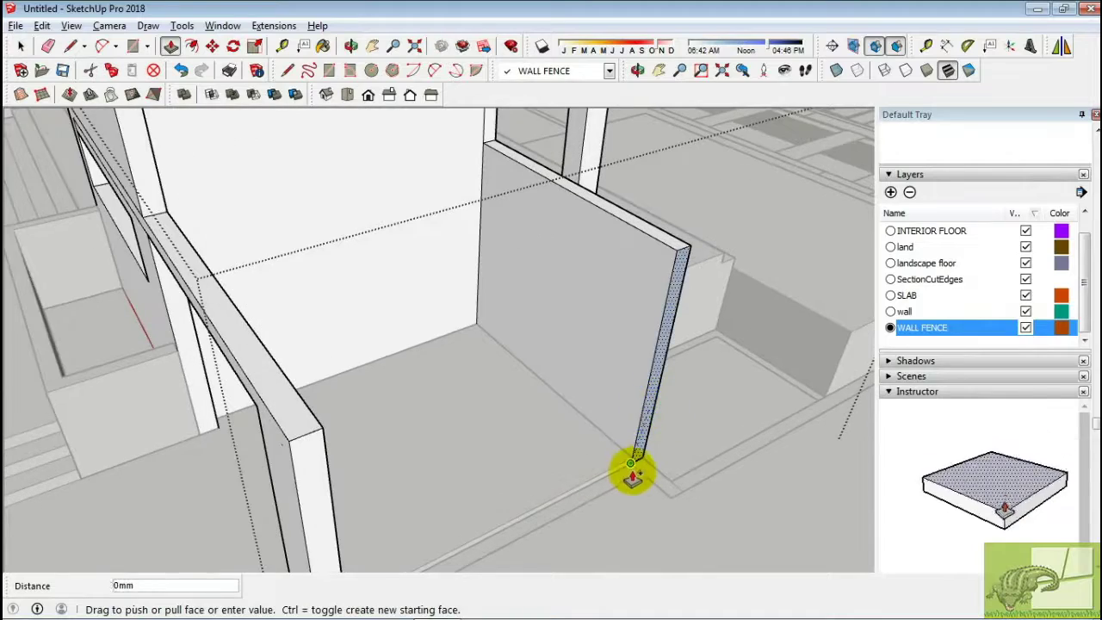
{"action": "type", "text": "200"}
{"action": "key", "text": "Return"}
{"action": "scroll", "coordinate": [637, 465], "scroll_direction": "down", "scroll_amount": 1}
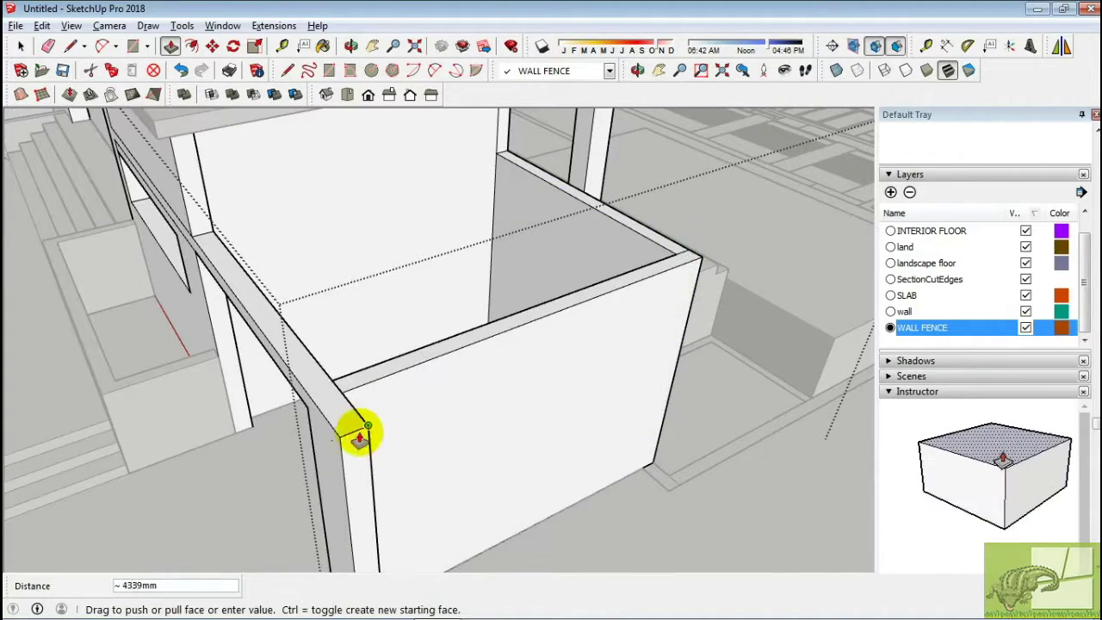
Erase stray edges along the new wall panel's base.
{"action": "key", "text": "e"}
{"action": "mouse_move", "coordinate": [333, 376]}
{"action": "middle_mouse_down"}
{"action": "mouse_move", "coordinate": [628, 253]}
{"action": "mouse_move", "coordinate": [591, 339]}
{"action": "mouse_move", "coordinate": [428, 204]}
{"action": "middle_mouse_up"}
{"action": "scroll", "coordinate": [440, 258], "scroll_direction": "down", "scroll_amount": 5}
{"action": "scroll", "coordinate": [468, 393], "scroll_direction": "up", "scroll_amount": 3}
{"action": "key", "text": "space"}
{"action": "scroll", "coordinate": [450, 402], "scroll_direction": "up", "scroll_amount": 3}
Select the thin strip along the wall's ground base.
{"action": "left_click", "coordinate": [451, 401]}
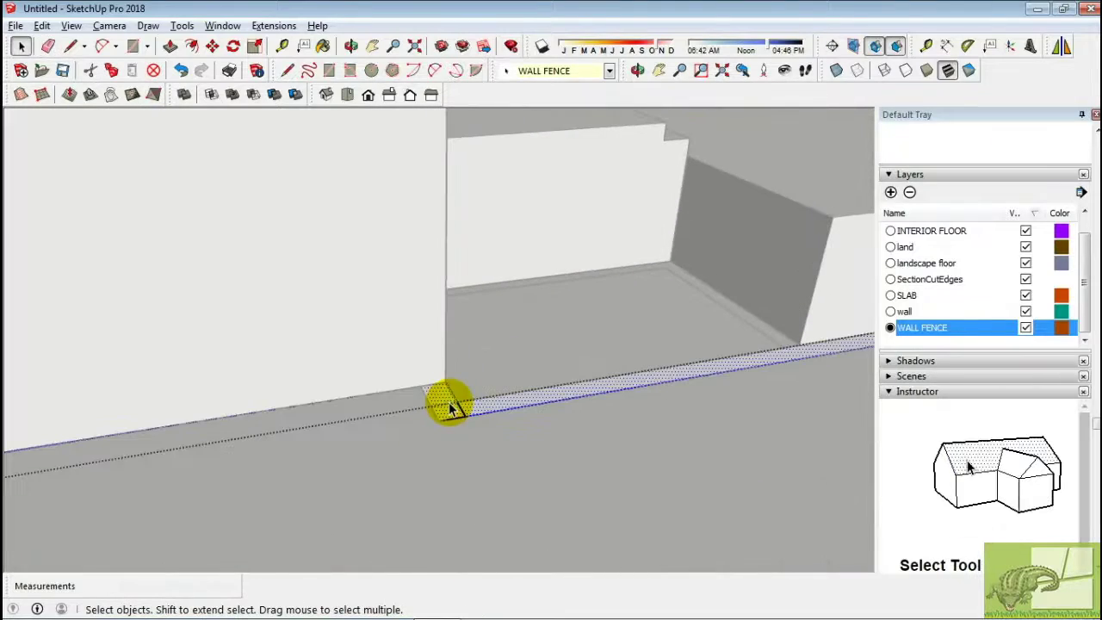
{"action": "left_click", "coordinate": [448, 405]}
{"action": "scroll", "coordinate": [422, 392], "scroll_direction": "up", "scroll_amount": 2}
{"action": "key", "text": "l"}
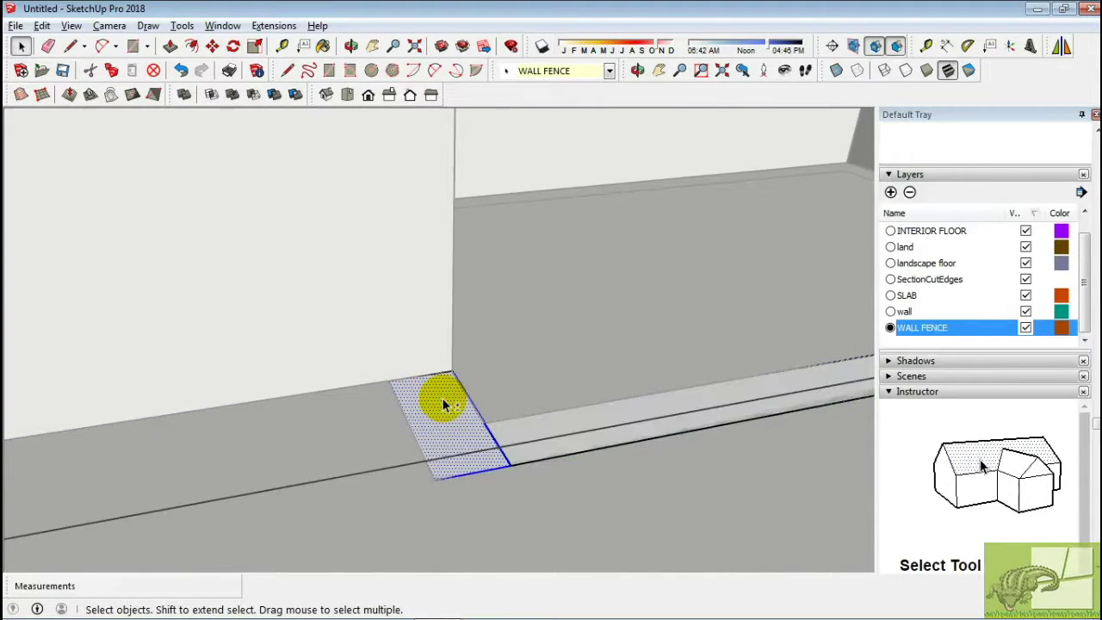
{"action": "scroll", "coordinate": [444, 405], "scroll_direction": "up", "scroll_amount": 3}
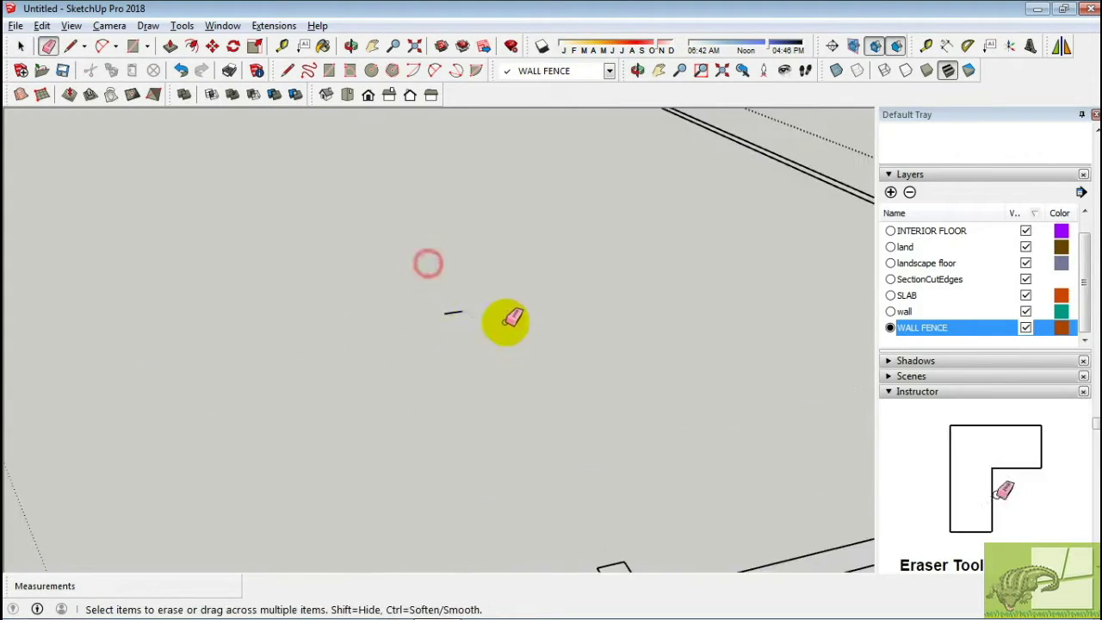
{"action": "scroll", "coordinate": [652, 471], "scroll_direction": "down", "scroll_amount": 5}
Orbit and zoom out to view the whole house.
{"action": "middle_click_drag", "start_coordinate": [611, 492], "coordinate": [541, 485]}
{"action": "key", "text": "space"}
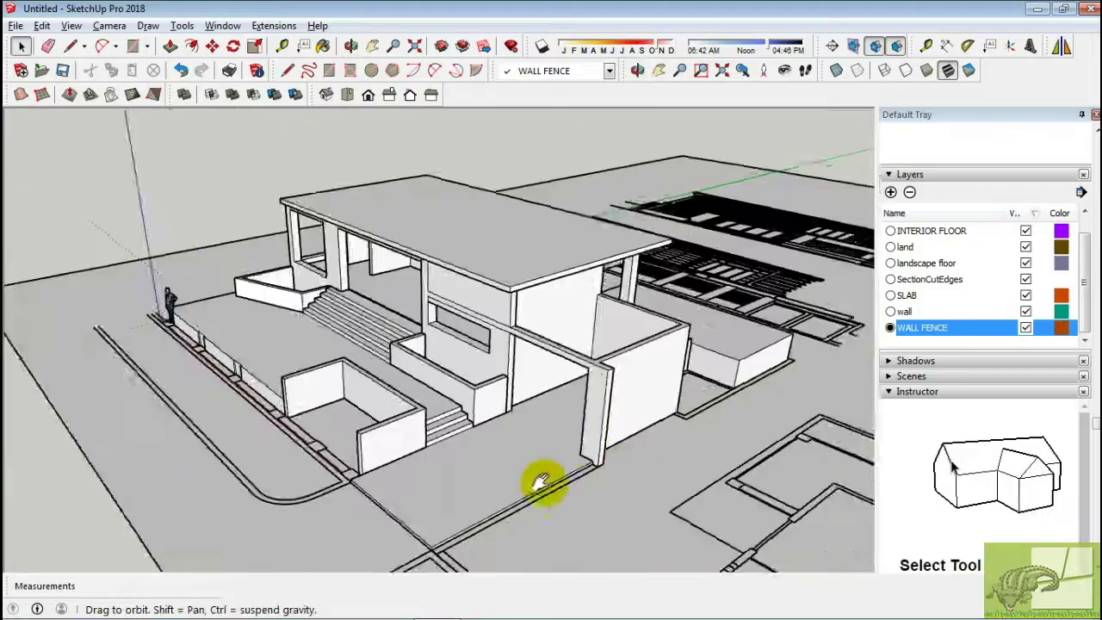
{"action": "scroll", "coordinate": [365, 475], "scroll_direction": "up", "scroll_amount": 5}
{"action": "scroll", "coordinate": [373, 301], "scroll_direction": "up", "scroll_amount": 3}
{"action": "scroll", "coordinate": [375, 344], "scroll_direction": "down", "scroll_amount": 3}
{"action": "scroll", "coordinate": [357, 431], "scroll_direction": "up", "scroll_amount": 3}
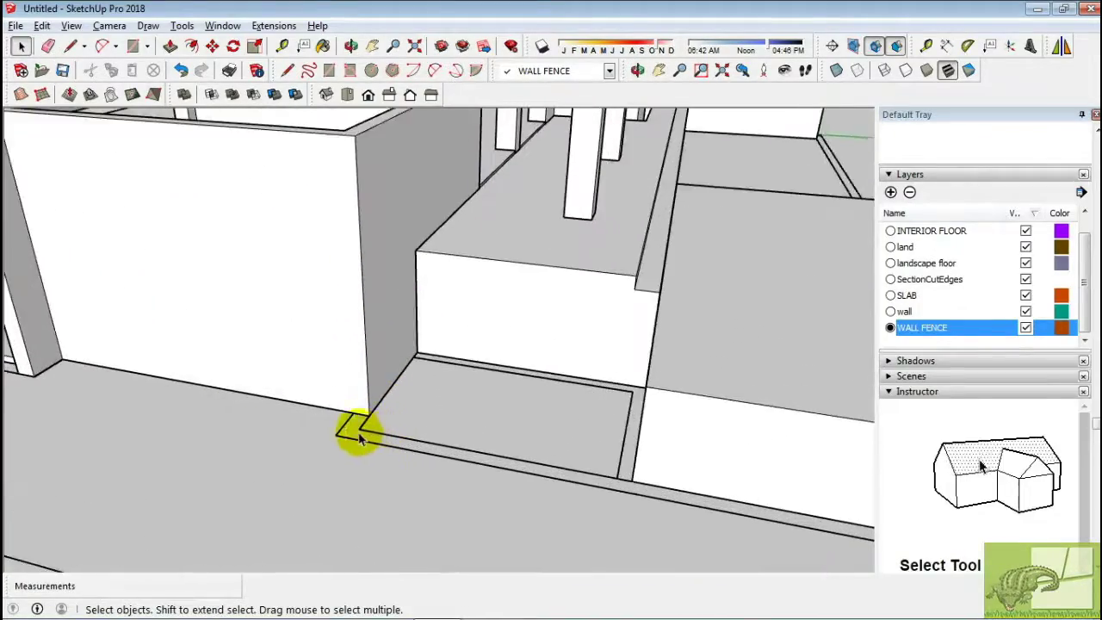
{"action": "scroll", "coordinate": [357, 423], "scroll_direction": "up", "scroll_amount": 3}
{"action": "scroll", "coordinate": [355, 426], "scroll_direction": "down", "scroll_amount": 2}
Bring the fence wall's end face into view for Push/Pull.
{"action": "key", "text": "p"}
{"action": "scroll", "coordinate": [356, 426], "scroll_direction": "down", "scroll_amount": 3}
{"action": "scroll", "coordinate": [327, 259], "scroll_direction": "down", "scroll_amount": 3}
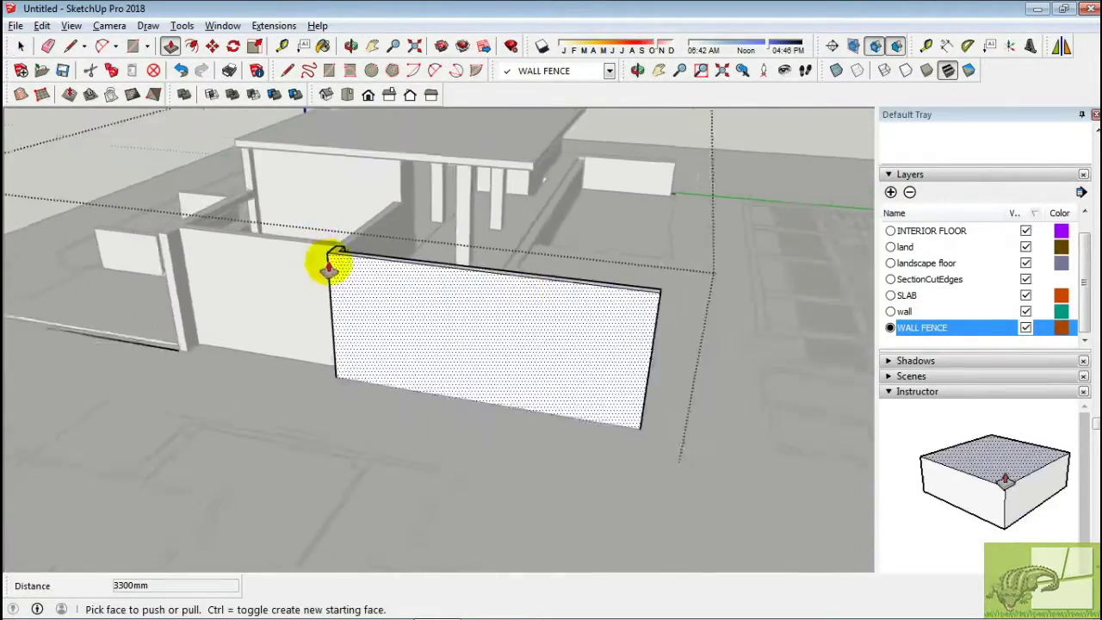
{"action": "mouse_move", "coordinate": [327, 258]}
{"action": "middle_mouse_down"}
{"action": "mouse_move", "coordinate": [450, 423]}
{"action": "mouse_move", "coordinate": [495, 317]}
{"action": "mouse_move", "coordinate": [438, 364]}
{"action": "mouse_move", "coordinate": [556, 285]}
{"action": "mouse_move", "coordinate": [609, 267]}
{"action": "middle_mouse_up"}
{"action": "scroll", "coordinate": [464, 361], "scroll_direction": "up", "scroll_amount": 3}
{"action": "scroll", "coordinate": [509, 370], "scroll_direction": "up", "scroll_amount": 3}
{"action": "key", "text": "space"}
{"action": "scroll", "coordinate": [474, 362], "scroll_direction": "down", "scroll_amount": 5}
{"action": "scroll", "coordinate": [160, 315], "scroll_direction": "up", "scroll_amount": 3}
Orbit around the fence corner and house to extend the wall 3300mm.
{"action": "middle_click_drag", "start_coordinate": [160, 316], "coordinate": [160, 376]}
{"action": "scroll", "coordinate": [143, 423], "scroll_direction": "up", "scroll_amount": 3}
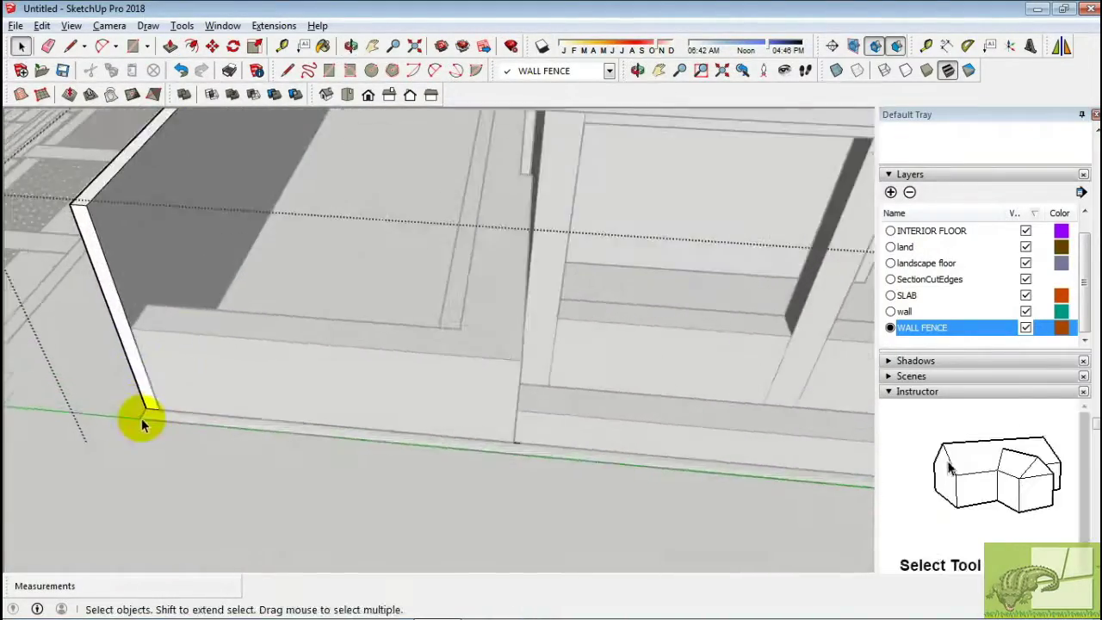
{"action": "scroll", "coordinate": [151, 416], "scroll_direction": "down", "scroll_amount": 5}
{"action": "mouse_move", "coordinate": [150, 417]}
{"action": "middle_mouse_down"}
{"action": "mouse_move", "coordinate": [456, 315]}
{"action": "mouse_move", "coordinate": [339, 232]}
{"action": "mouse_move", "coordinate": [300, 261]}
{"action": "mouse_move", "coordinate": [349, 232]}
{"action": "mouse_move", "coordinate": [394, 307]}
{"action": "mouse_move", "coordinate": [480, 308]}
{"action": "mouse_move", "coordinate": [208, 322]}
{"action": "mouse_move", "coordinate": [431, 313]}
{"action": "mouse_move", "coordinate": [430, 345]}
{"action": "mouse_move", "coordinate": [571, 376]}
{"action": "mouse_move", "coordinate": [530, 372]}
{"action": "middle_mouse_up"}
{"action": "key", "text": "p"}
{"action": "scroll", "coordinate": [530, 372], "scroll_direction": "down", "scroll_amount": 5}
{"action": "key", "text": "space"}
{"action": "mouse_move", "coordinate": [536, 443]}
{"action": "middle_mouse_down"}
{"action": "mouse_move", "coordinate": [537, 389]}
{"action": "mouse_move", "coordinate": [659, 418]}
{"action": "mouse_move", "coordinate": [647, 511]}
{"action": "mouse_move", "coordinate": [603, 465]}
{"action": "middle_mouse_up"}
Create a new layer named 'column fence' and make it the current layer.
{"action": "left_click", "coordinate": [892, 192]}
{"action": "type", "text": "c"}
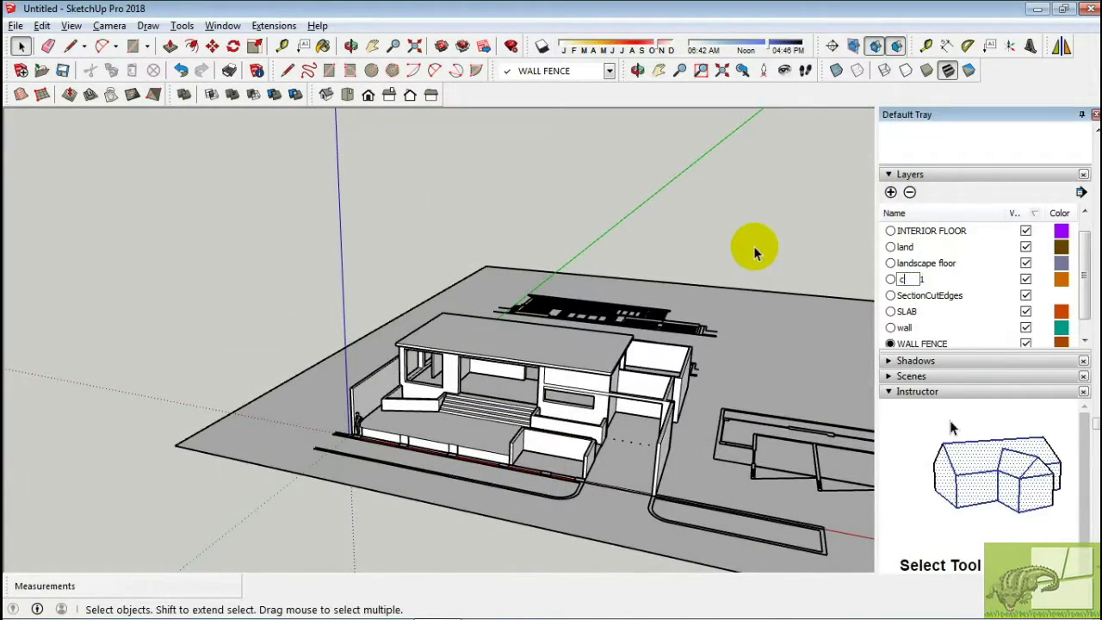
{"action": "type", "text": "olumn fence"}
{"action": "key", "text": "Return"}
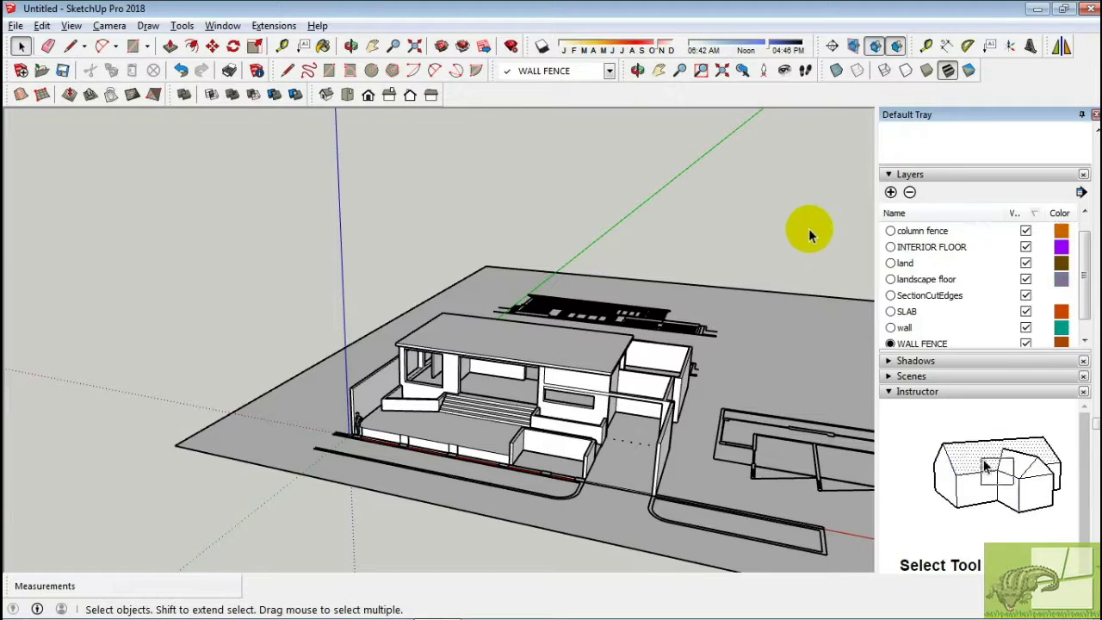
{"action": "scroll", "coordinate": [423, 388], "scroll_direction": "up", "scroll_amount": 3}
{"action": "left_click", "coordinate": [423, 389]}
Draw a column footprint at the fence corner, raise it tall, and make it a component.
{"action": "middle_click_drag", "start_coordinate": [423, 389], "coordinate": [522, 365]}
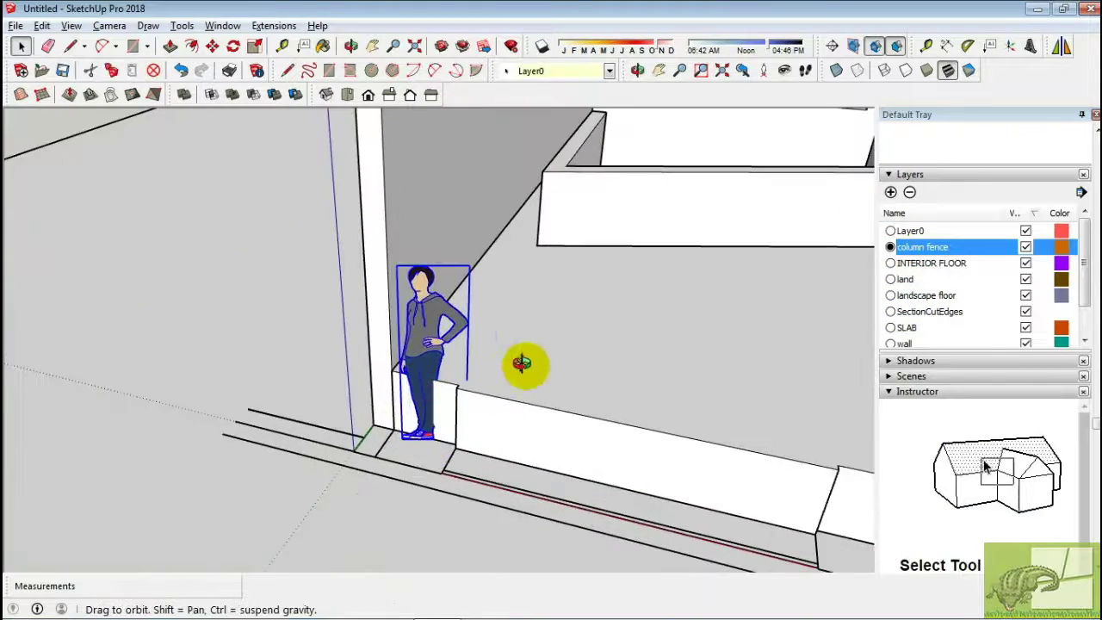
{"action": "key", "text": "m"}
{"action": "scroll", "coordinate": [357, 504], "scroll_direction": "up", "scroll_amount": 3}
{"action": "key", "text": "r"}
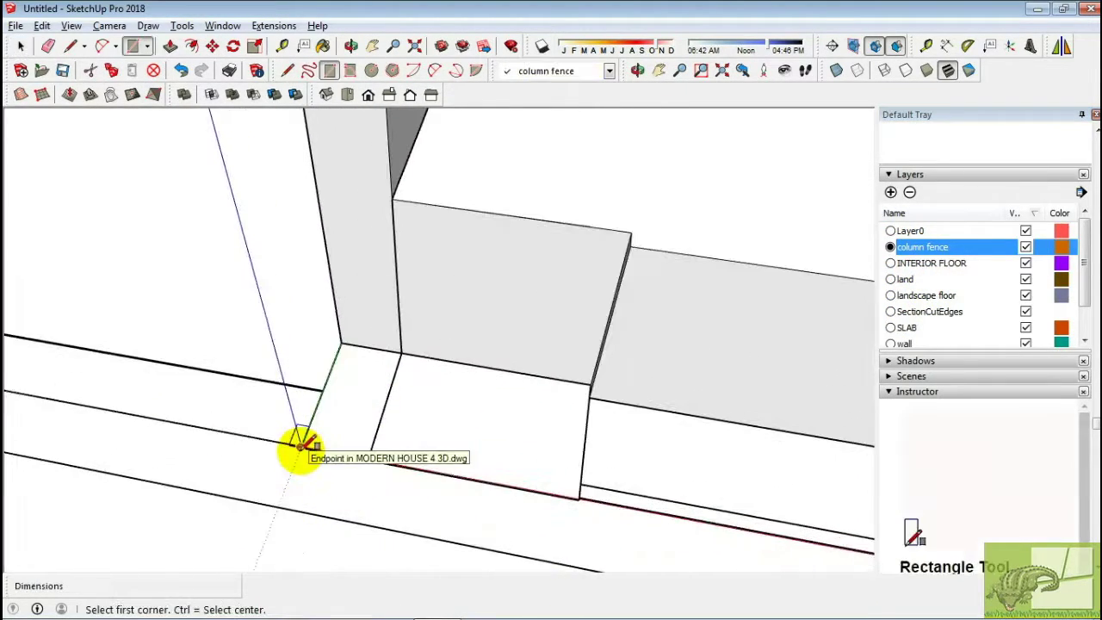
{"action": "left_click", "coordinate": [296, 448]}
{"action": "middle_click_drag", "start_coordinate": [295, 448], "coordinate": [542, 315]}
{"action": "left_click", "coordinate": [547, 320]}
{"action": "key", "text": "p"}
{"action": "left_click_drag", "start_coordinate": [517, 362], "coordinate": [478, 172]}
{"action": "scroll", "coordinate": [478, 173], "scroll_direction": "down", "scroll_amount": 3}
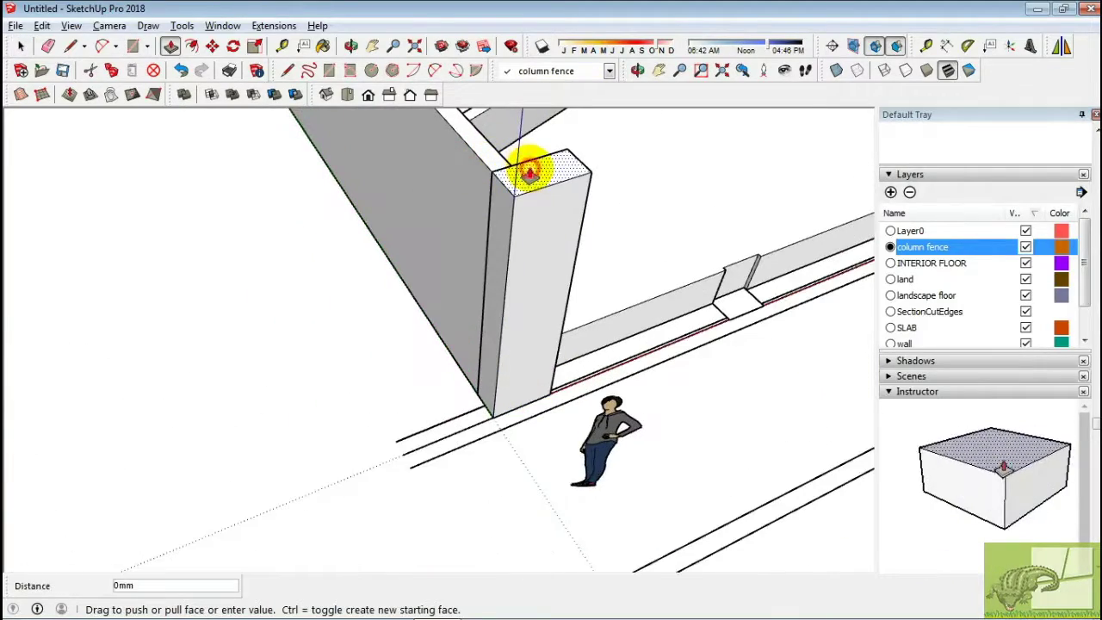
{"action": "key", "text": "g"}
{"action": "key", "text": "Return"}
Draw a second column footprint at the fence base and raise it into a column.
{"action": "middle_click_drag", "start_coordinate": [611, 389], "coordinate": [296, 423]}
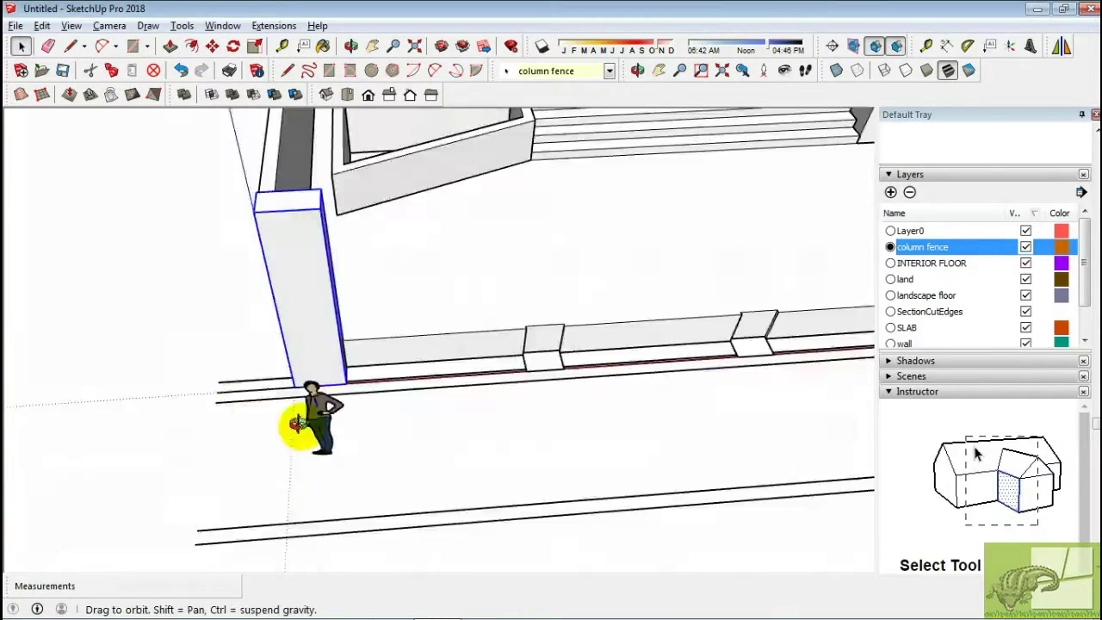
{"action": "scroll", "coordinate": [583, 422], "scroll_direction": "up", "scroll_amount": 3}
{"action": "key", "text": "r"}
{"action": "scroll", "coordinate": [484, 422], "scroll_direction": "up", "scroll_amount": 2}
{"action": "left_click", "coordinate": [484, 419]}
{"action": "scroll", "coordinate": [336, 431], "scroll_direction": "up", "scroll_amount": 2}
{"action": "scroll", "coordinate": [344, 435], "scroll_direction": "up", "scroll_amount": 1}
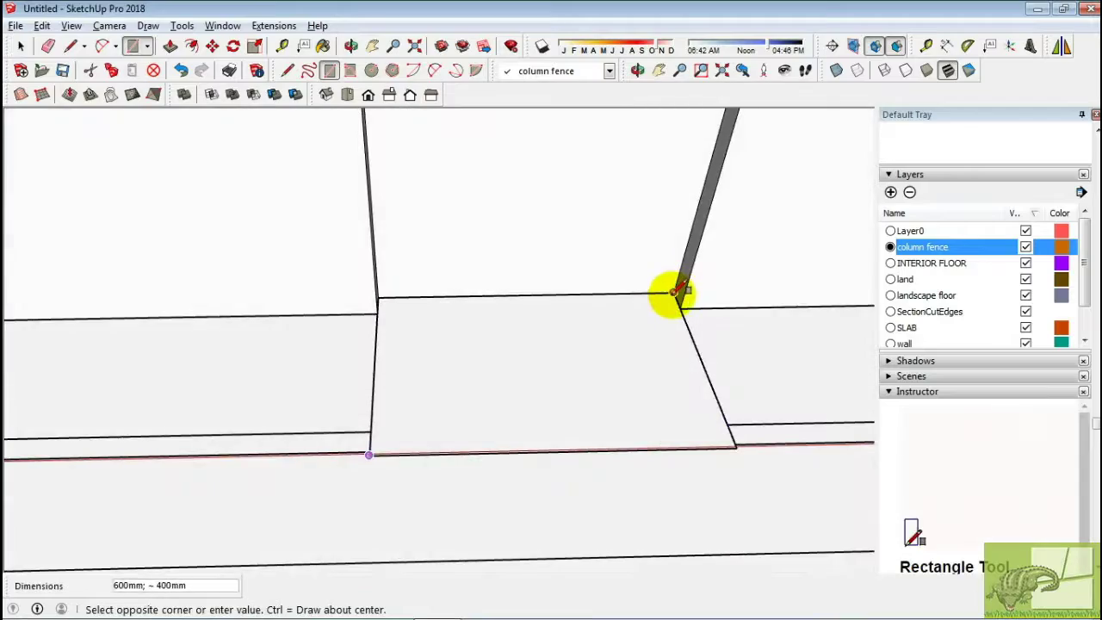
{"action": "key", "text": "p"}
{"action": "scroll", "coordinate": [628, 332], "scroll_direction": "down", "scroll_amount": 3}
{"action": "double_click", "coordinate": [628, 333]}
{"action": "mouse_move", "coordinate": [628, 332]}
{"action": "middle_mouse_down"}
{"action": "mouse_move", "coordinate": [319, 259]}
{"action": "mouse_move", "coordinate": [270, 140]}
{"action": "mouse_move", "coordinate": [413, 129]}
{"action": "mouse_move", "coordinate": [439, 140]}
{"action": "middle_mouse_up"}
Measure distances from the front column's edge with the Tape Measure.
{"action": "key", "text": "p"}
{"action": "scroll", "coordinate": [394, 364], "scroll_direction": "up", "scroll_amount": 3}
{"action": "scroll", "coordinate": [430, 388], "scroll_direction": "up", "scroll_amount": 2}
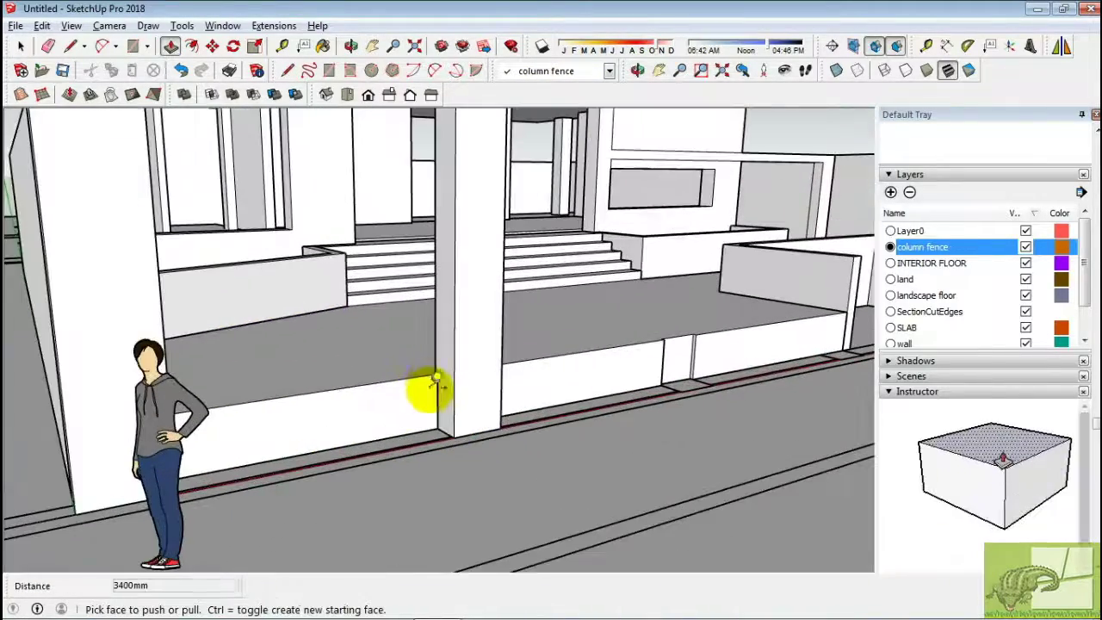
{"action": "key", "text": "t"}
{"action": "left_click", "coordinate": [435, 373]}
{"action": "scroll", "coordinate": [439, 140], "scroll_direction": "down", "scroll_amount": 2}
{"action": "key", "text": "space"}
{"action": "mouse_move", "coordinate": [438, 140]}
{"action": "middle_mouse_down"}
{"action": "mouse_move", "coordinate": [221, 239]}
{"action": "mouse_move", "coordinate": [239, 276]}
{"action": "mouse_move", "coordinate": [181, 410]}
{"action": "mouse_move", "coordinate": [222, 440]}
{"action": "middle_mouse_up"}
{"action": "scroll", "coordinate": [222, 439], "scroll_direction": "up", "scroll_amount": 3}
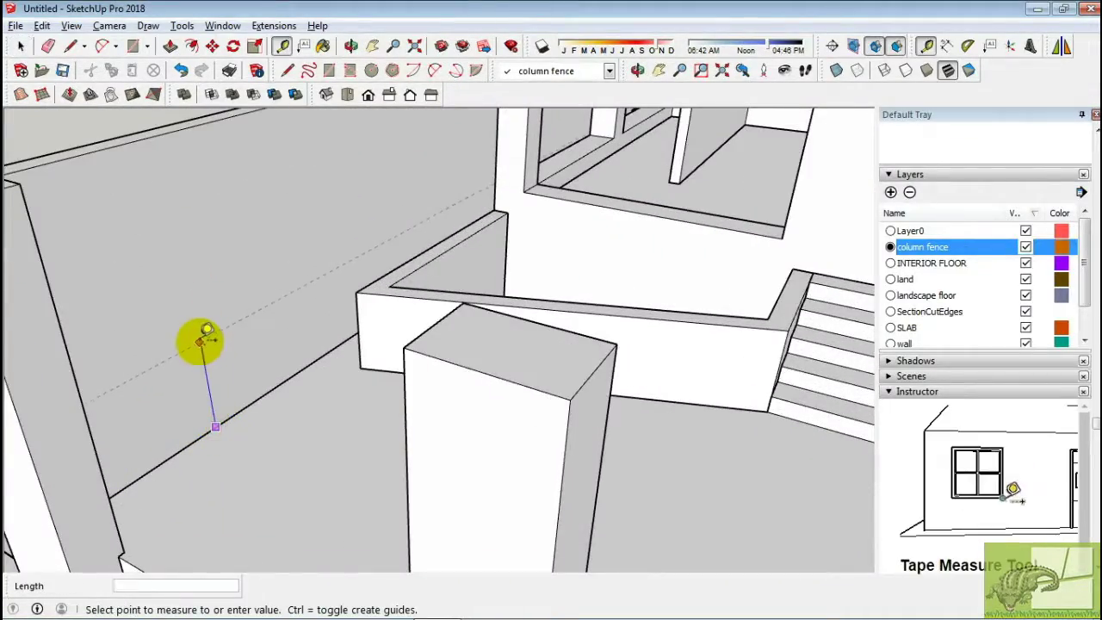
{"action": "mouse_move", "coordinate": [207, 332]}
{"action": "middle_mouse_down"}
{"action": "mouse_move", "coordinate": [197, 301]}
{"action": "mouse_move", "coordinate": [301, 229]}
{"action": "mouse_move", "coordinate": [204, 266]}
{"action": "mouse_move", "coordinate": [180, 306]}
{"action": "middle_mouse_up"}
{"action": "scroll", "coordinate": [198, 301], "scroll_direction": "down", "scroll_amount": 3}
{"action": "scroll", "coordinate": [204, 266], "scroll_direction": "up", "scroll_amount": 2}
Adjust the column's side face and top with Push/Pull, then select the column.
{"action": "key", "text": "p"}
{"action": "left_click", "coordinate": [165, 288]}
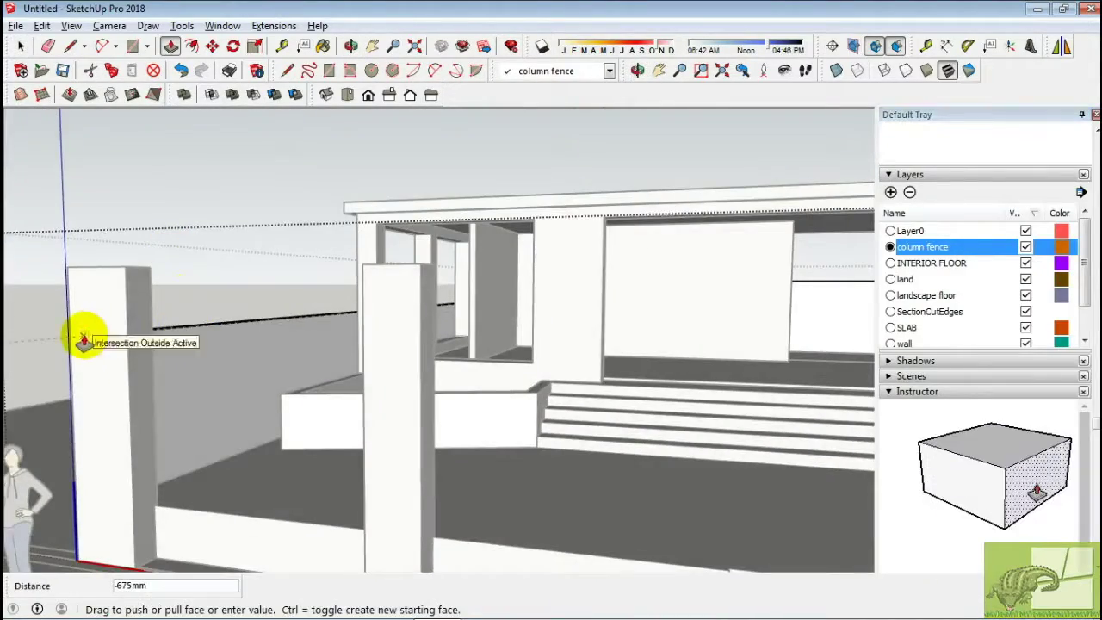
{"action": "mouse_move", "coordinate": [84, 343]}
{"action": "middle_mouse_down"}
{"action": "mouse_move", "coordinate": [423, 328]}
{"action": "mouse_move", "coordinate": [418, 382]}
{"action": "mouse_move", "coordinate": [413, 356]}
{"action": "middle_mouse_up"}
{"action": "scroll", "coordinate": [423, 327], "scroll_direction": "down", "scroll_amount": 2}
{"action": "key", "text": "space"}
{"action": "scroll", "coordinate": [413, 356], "scroll_direction": "up", "scroll_amount": 3}
{"action": "key", "text": "p"}
{"action": "left_click", "coordinate": [410, 395]}
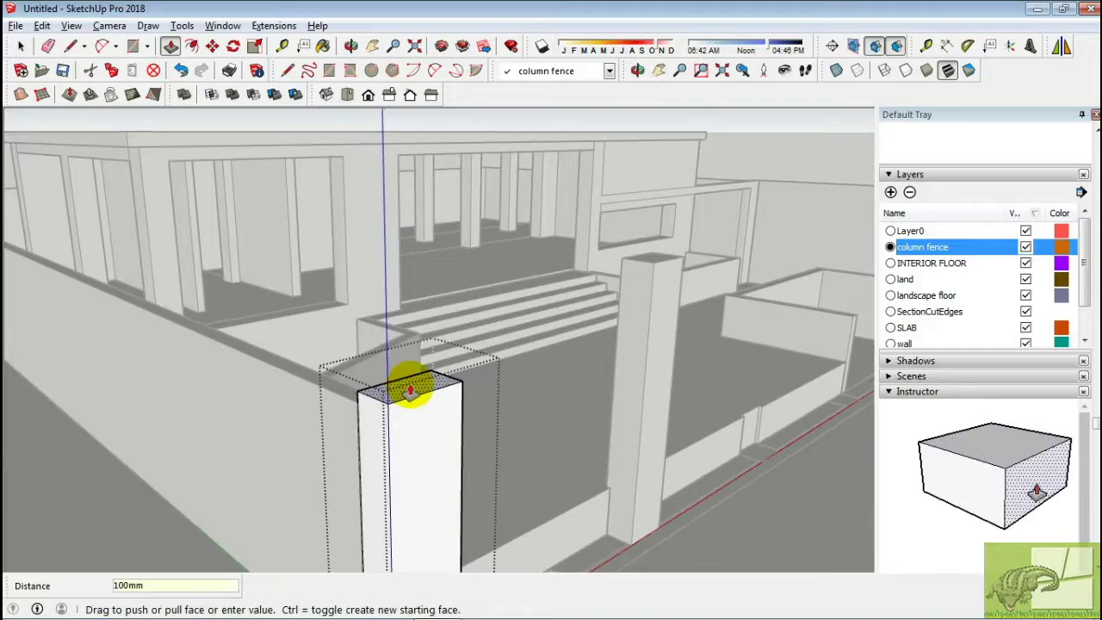
{"action": "scroll", "coordinate": [410, 393], "scroll_direction": "down", "scroll_amount": 3}
{"action": "key", "text": "space"}
{"action": "left_click", "coordinate": [525, 384]}
{"action": "mouse_move", "coordinate": [519, 319]}
{"action": "middle_mouse_down"}
{"action": "mouse_move", "coordinate": [296, 404]}
{"action": "mouse_move", "coordinate": [429, 441]}
{"action": "middle_mouse_up"}
{"action": "key", "text": "space"}
{"action": "middle_click_drag", "start_coordinate": [488, 308], "coordinate": [339, 511]}
Copy the fence column about 2991mm further along the front boundary.
{"action": "scroll", "coordinate": [275, 467], "scroll_direction": "up", "scroll_amount": 3}
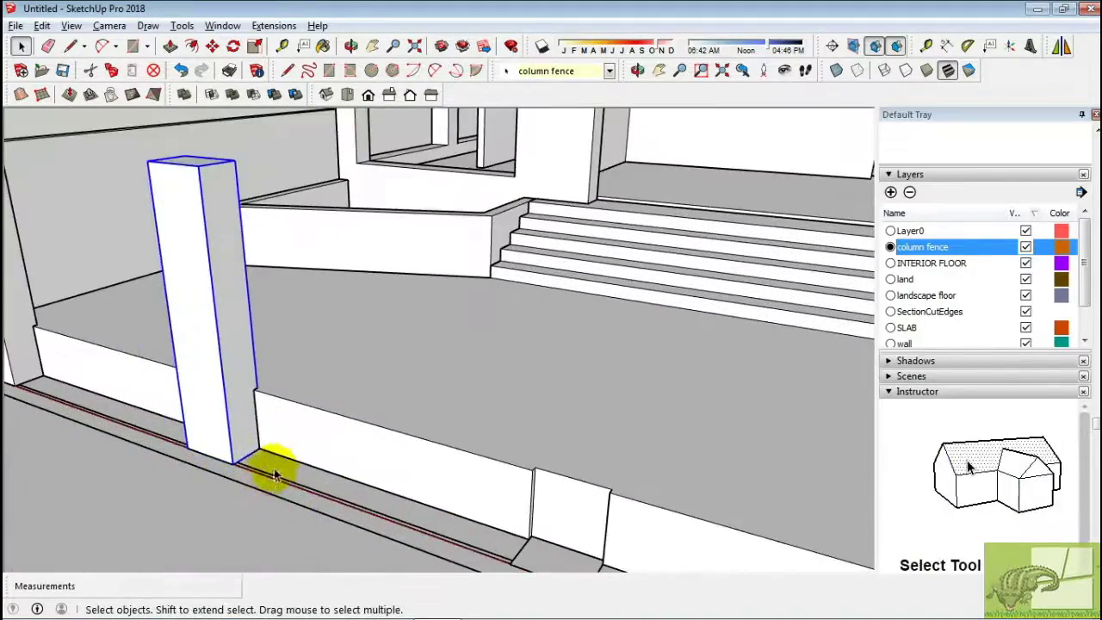
{"action": "key", "text": "m"}
{"action": "key", "text": "ctrl"}
{"action": "left_click", "coordinate": [241, 376]}
{"action": "scroll", "coordinate": [454, 451], "scroll_direction": "up", "scroll_amount": 2}
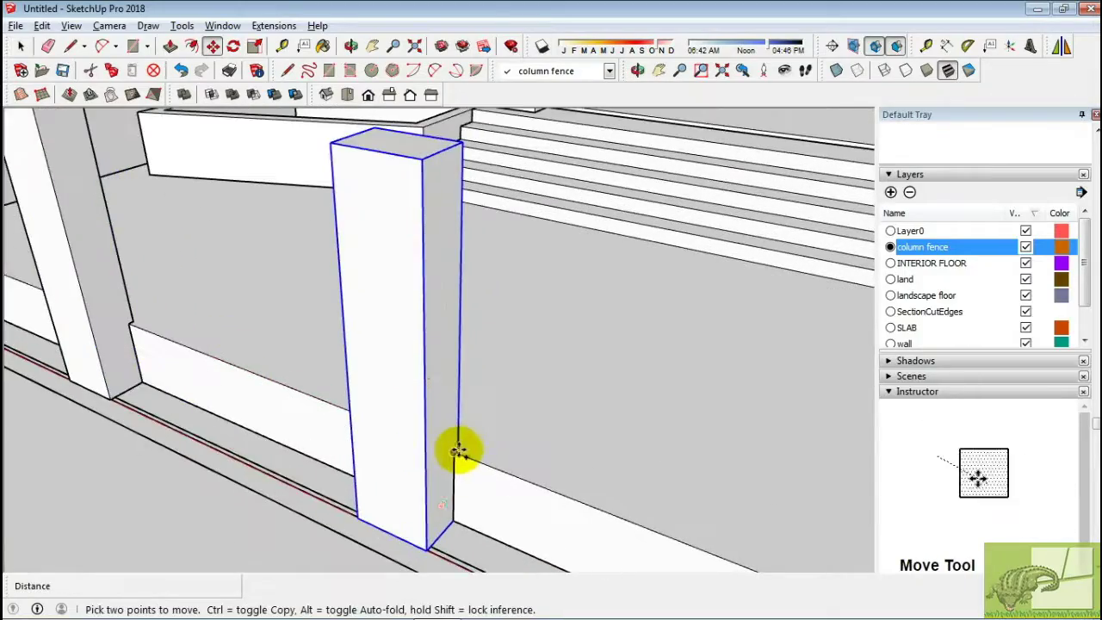
{"action": "scroll", "coordinate": [451, 449], "scroll_direction": "down", "scroll_amount": 5}
{"action": "mouse_move", "coordinate": [451, 450]}
{"action": "middle_mouse_down"}
{"action": "mouse_move", "coordinate": [394, 394]}
{"action": "mouse_move", "coordinate": [499, 381]}
{"action": "mouse_move", "coordinate": [595, 399]}
{"action": "mouse_move", "coordinate": [777, 463]}
{"action": "mouse_move", "coordinate": [624, 356]}
{"action": "mouse_move", "coordinate": [591, 290]}
{"action": "mouse_move", "coordinate": [583, 374]}
{"action": "mouse_move", "coordinate": [583, 353]}
{"action": "mouse_move", "coordinate": [473, 396]}
{"action": "middle_mouse_up"}
{"action": "scroll", "coordinate": [397, 399], "scroll_direction": "up", "scroll_amount": 4}
{"action": "key", "text": "space"}
{"action": "key", "text": "r"}
{"action": "key", "text": "p"}
{"action": "key", "text": "space"}
{"action": "key", "text": "space"}
Slide another column along the fence line into position, then view the gap between columns.
{"action": "left_click", "coordinate": [421, 408]}
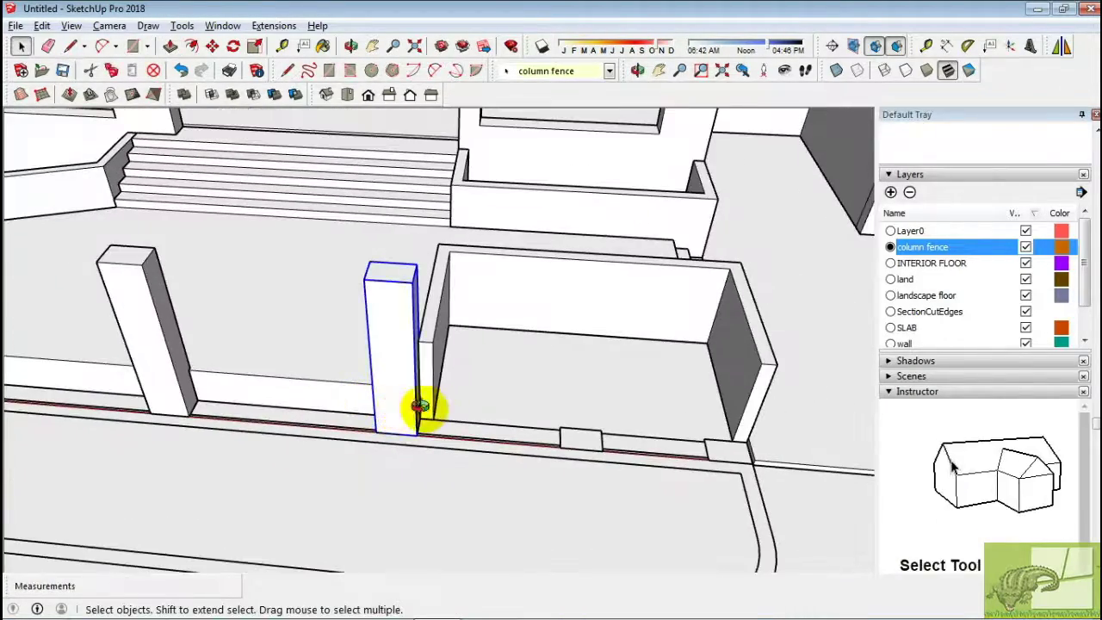
{"action": "key", "text": "m"}
{"action": "scroll", "coordinate": [361, 436], "scroll_direction": "up", "scroll_amount": 3}
{"action": "left_click", "coordinate": [307, 438]}
{"action": "mouse_move", "coordinate": [307, 439]}
{"action": "middle_mouse_down"}
{"action": "mouse_move", "coordinate": [599, 407]}
{"action": "mouse_move", "coordinate": [280, 412]}
{"action": "middle_mouse_up"}
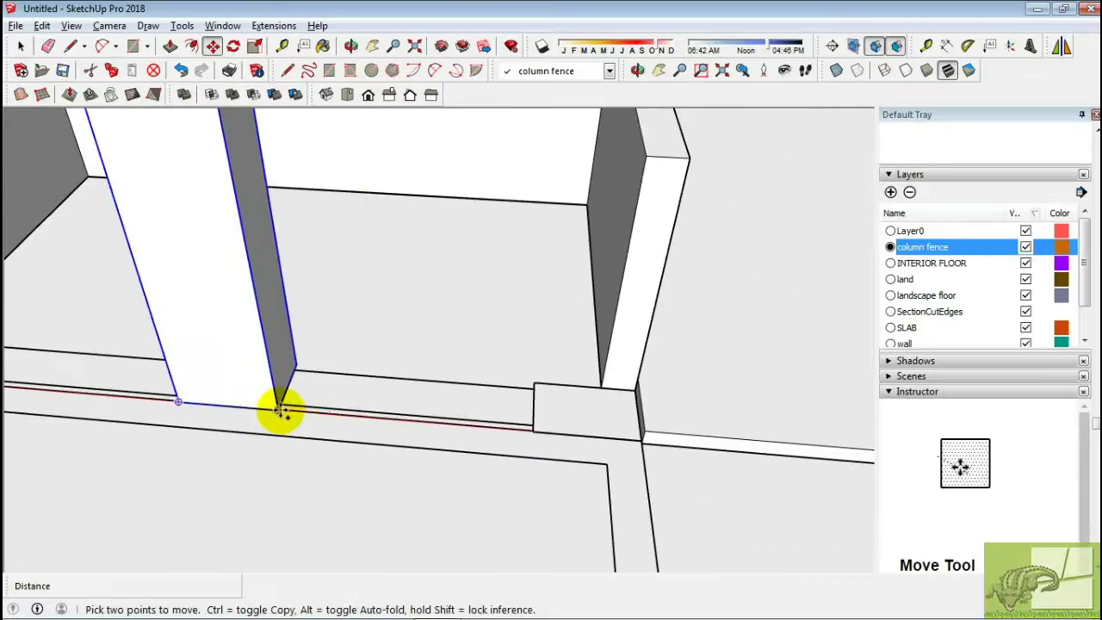
{"action": "key", "text": "space"}
{"action": "scroll", "coordinate": [534, 435], "scroll_direction": "down", "scroll_amount": 5}
{"action": "middle_click_drag", "start_coordinate": [534, 436], "coordinate": [525, 308]}
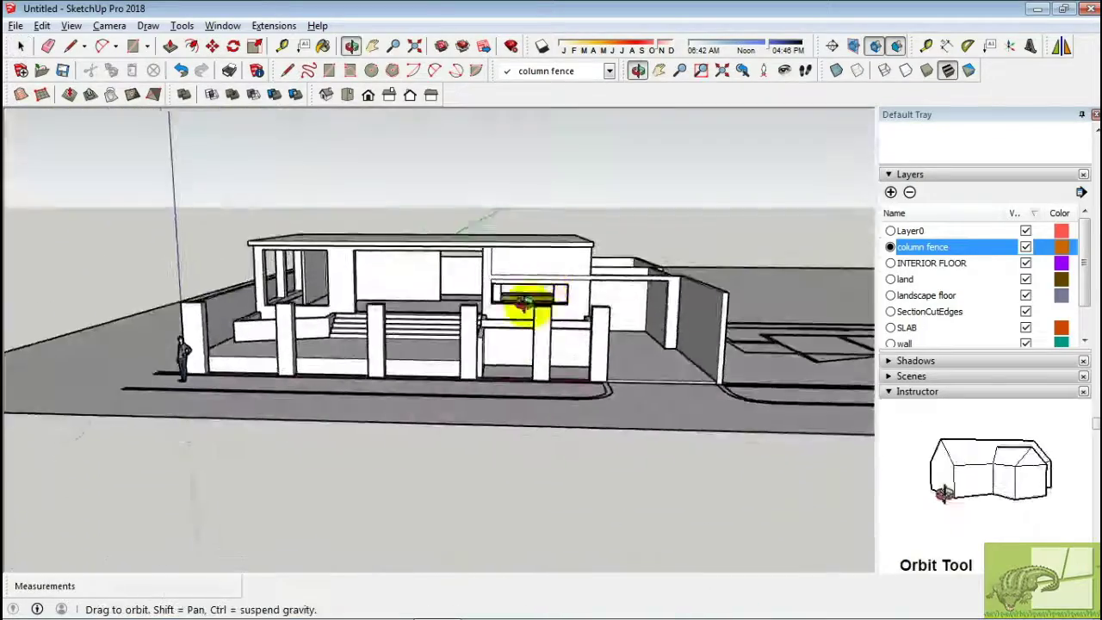
{"action": "scroll", "coordinate": [198, 339], "scroll_direction": "up", "scroll_amount": 5}
{"action": "mouse_move", "coordinate": [198, 339]}
{"action": "middle_mouse_down"}
{"action": "mouse_move", "coordinate": [307, 447]}
{"action": "mouse_move", "coordinate": [239, 421]}
{"action": "middle_mouse_up"}
Draw a panel footprint between two columns, raise it into a wall, and offset its outline inward.
{"action": "key", "text": "r"}
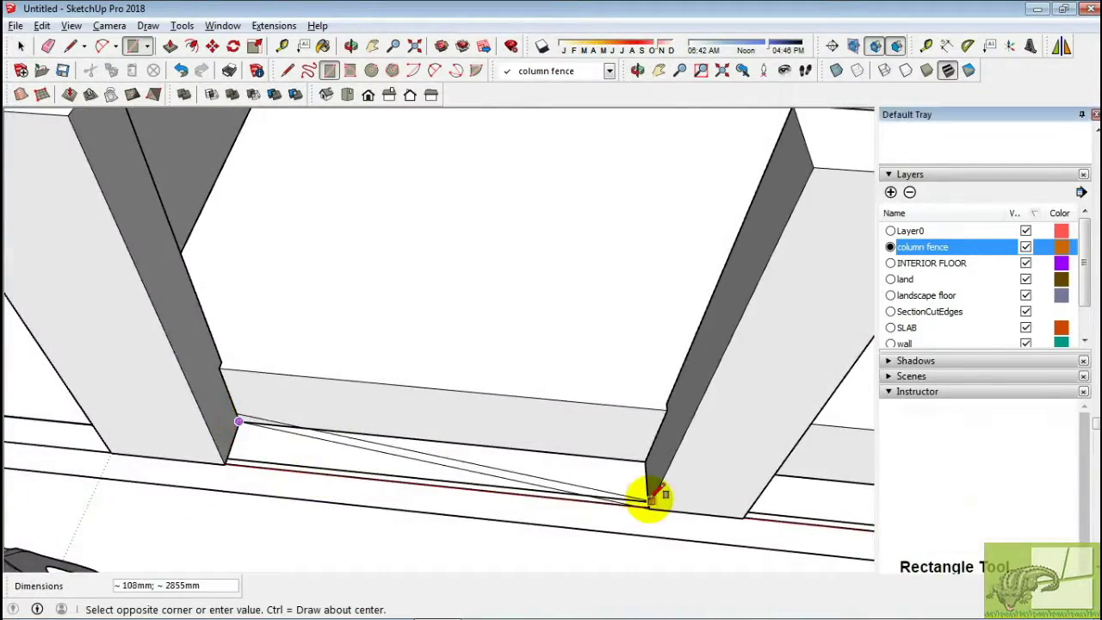
{"action": "middle_click_drag", "start_coordinate": [648, 491], "coordinate": [542, 401]}
{"action": "key", "text": "p"}
{"action": "left_click", "coordinate": [542, 402]}
{"action": "left_click", "coordinate": [382, 234]}
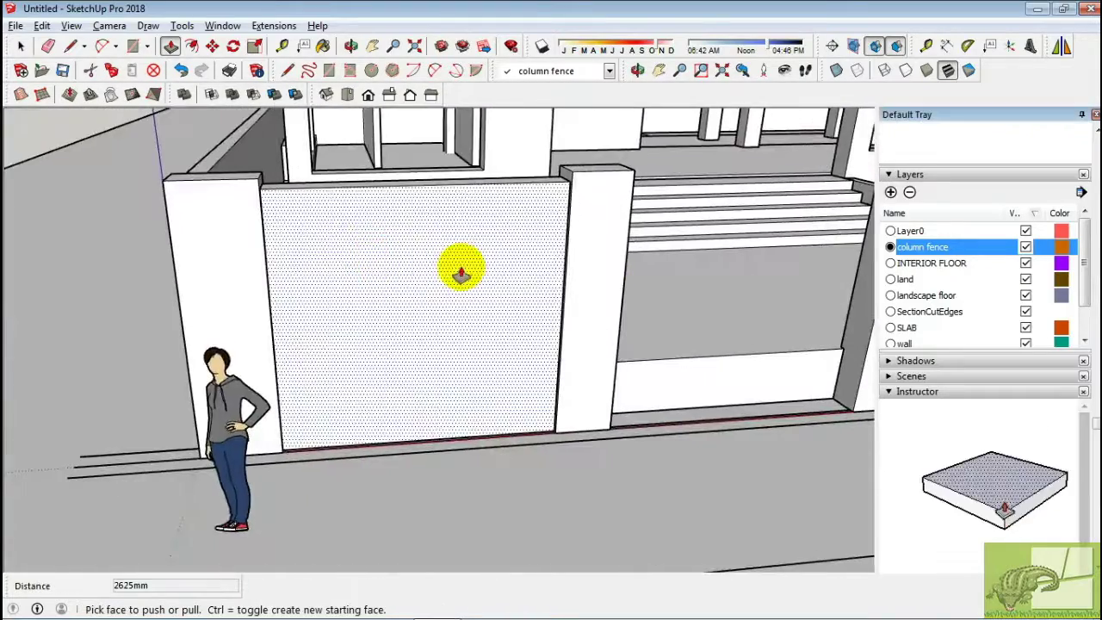
{"action": "key", "text": "space"}
{"action": "left_click", "coordinate": [336, 326]}
{"action": "middle_click_drag", "start_coordinate": [336, 325], "coordinate": [318, 379]}
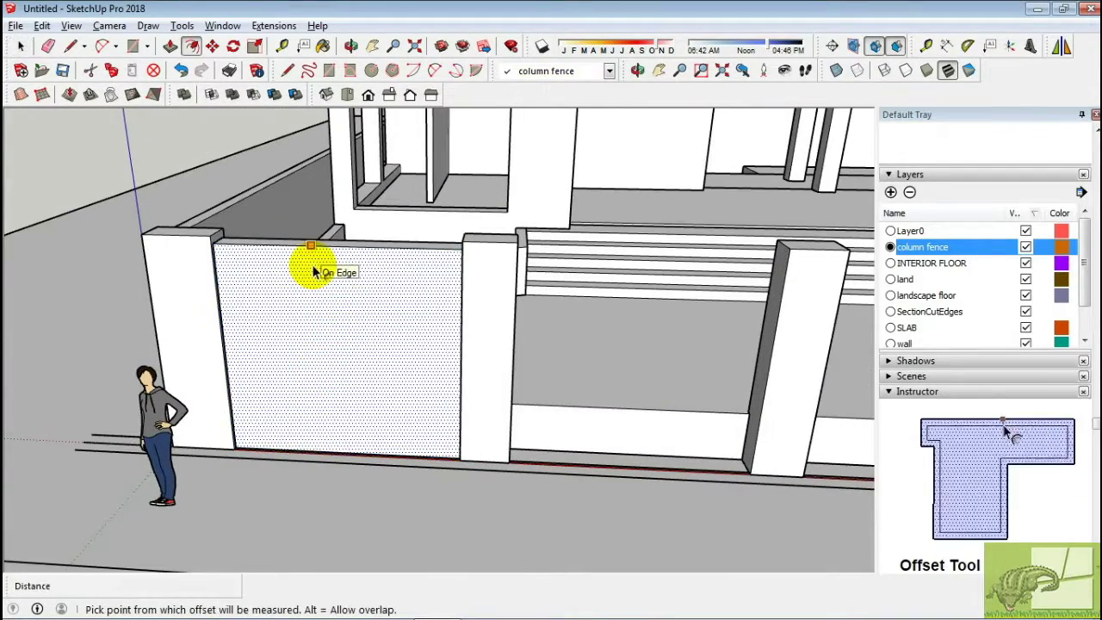
{"action": "key", "text": "space"}
{"action": "middle_click_drag", "start_coordinate": [314, 277], "coordinate": [337, 437]}
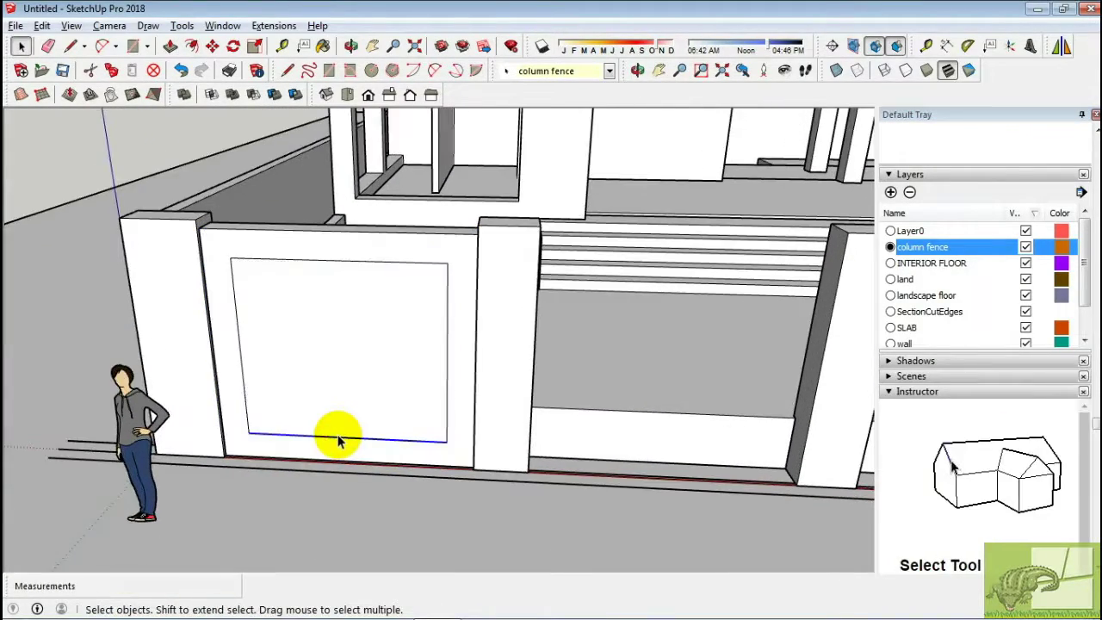
Push the inner face through to open the panel and make the framed panel a component.
{"action": "key", "text": "m"}
{"action": "mouse_move", "coordinate": [501, 390]}
{"action": "middle_mouse_down"}
{"action": "mouse_move", "coordinate": [480, 360]}
{"action": "mouse_move", "coordinate": [544, 436]}
{"action": "mouse_move", "coordinate": [565, 443]}
{"action": "mouse_move", "coordinate": [214, 387]}
{"action": "mouse_move", "coordinate": [562, 403]}
{"action": "mouse_move", "coordinate": [632, 370]}
{"action": "mouse_move", "coordinate": [160, 347]}
{"action": "middle_mouse_up"}
{"action": "scroll", "coordinate": [160, 347], "scroll_direction": "up", "scroll_amount": 5}
{"action": "scroll", "coordinate": [172, 348], "scroll_direction": "up", "scroll_amount": 3}
{"action": "key", "text": "p"}
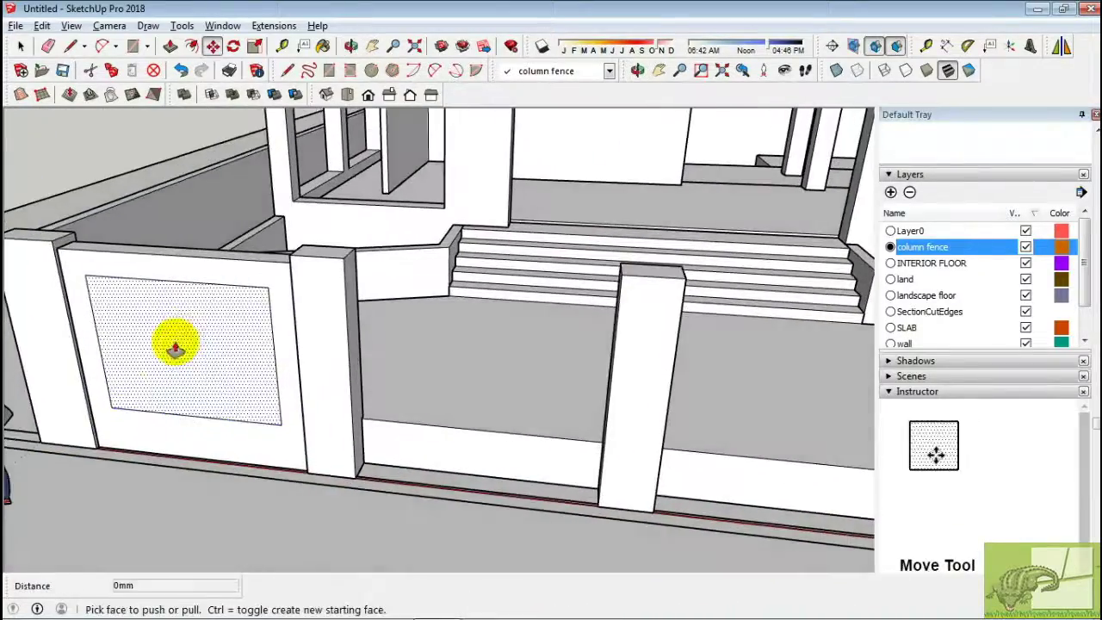
{"action": "scroll", "coordinate": [216, 252], "scroll_direction": "down", "scroll_amount": 5}
{"action": "middle_click_drag", "start_coordinate": [291, 305], "coordinate": [247, 401]}
{"action": "scroll", "coordinate": [246, 401], "scroll_direction": "up", "scroll_amount": 5}
{"action": "key", "text": "space"}
{"action": "triple_click", "coordinate": [253, 365]}
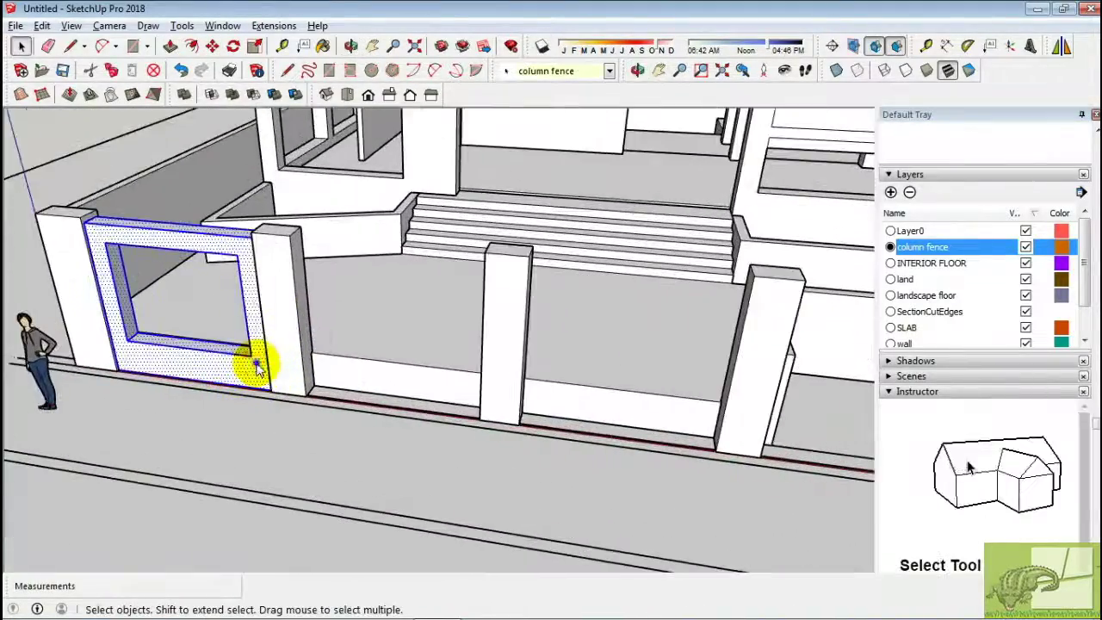
{"action": "key", "text": "g"}
{"action": "key", "text": "Return"}
Copy the framed panel component into the next bay.
{"action": "key", "text": "m"}
{"action": "left_click", "coordinate": [86, 234]}
{"action": "key", "text": "ctrl"}
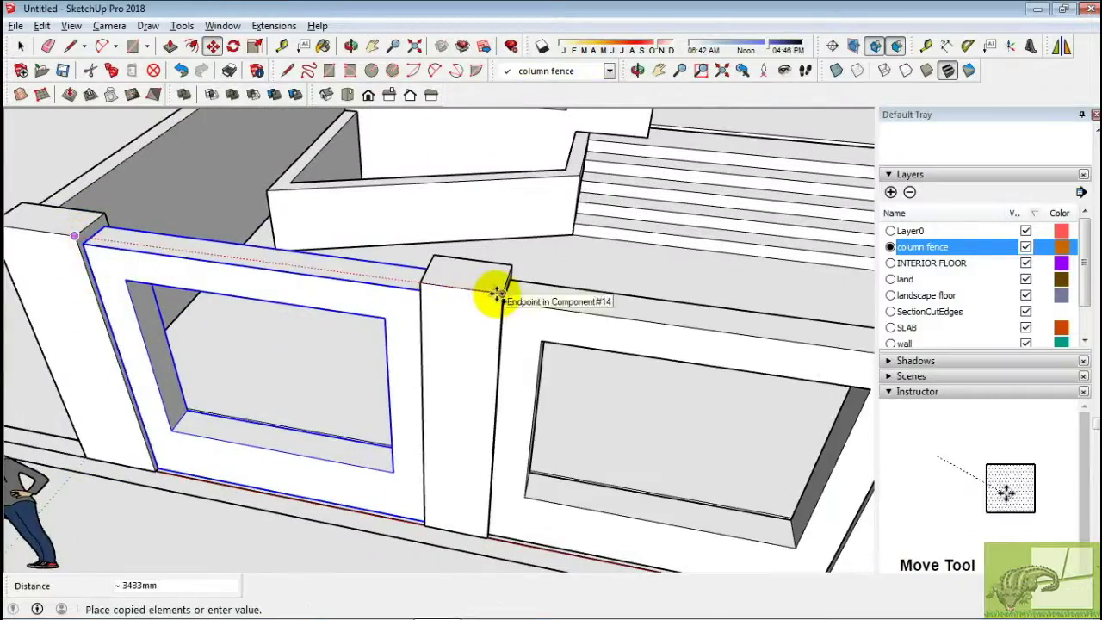
{"action": "left_click", "coordinate": [500, 290]}
{"action": "scroll", "coordinate": [209, 234], "scroll_direction": "up", "scroll_amount": 3}
{"action": "left_click", "coordinate": [683, 301]}
{"action": "scroll", "coordinate": [290, 216], "scroll_direction": "down", "scroll_amount": 3}
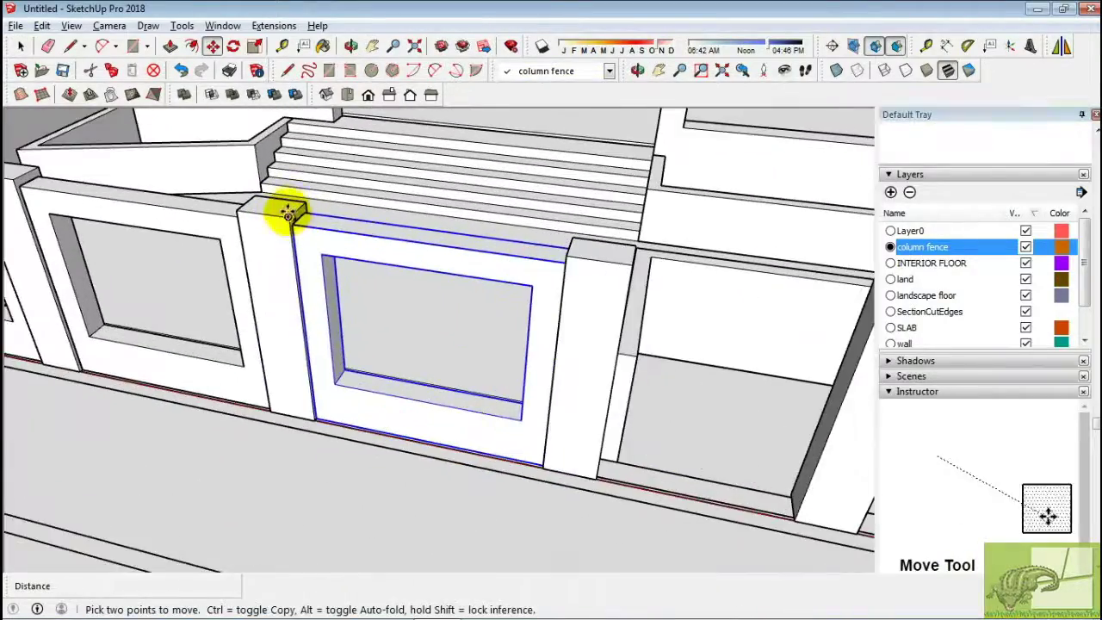
Copy another panel beside the next column and scale it narrower to fit its bay.
{"action": "key", "text": "ctrl"}
{"action": "left_click", "coordinate": [290, 216]}
{"action": "left_click", "coordinate": [535, 279]}
{"action": "key", "text": "s"}
{"action": "middle_click_drag", "start_coordinate": [535, 280], "coordinate": [439, 204]}
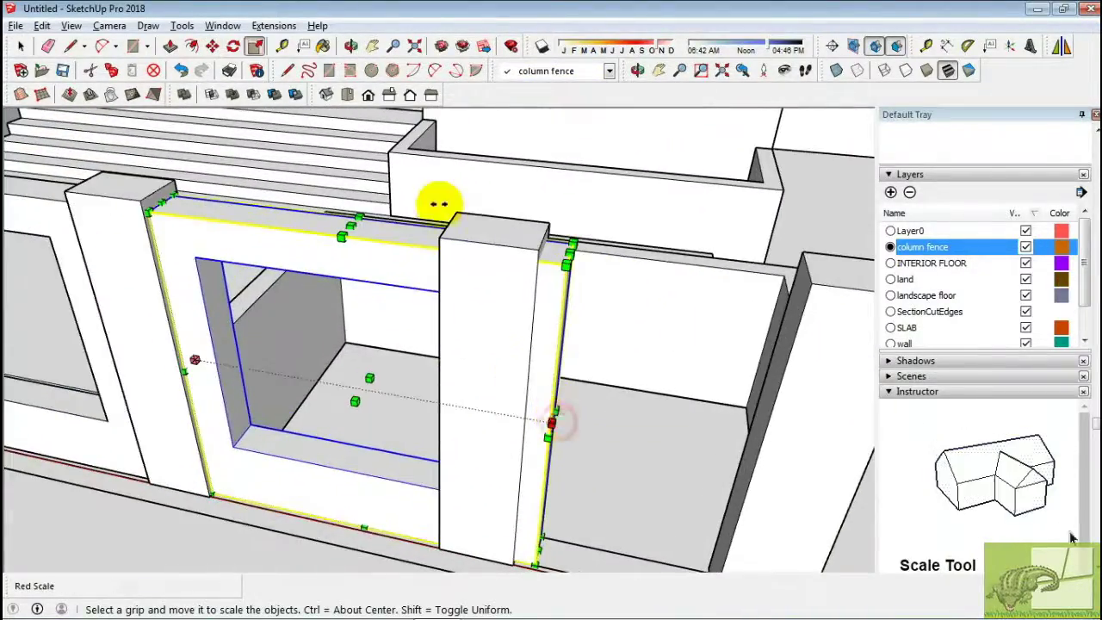
{"action": "middle_click_drag", "start_coordinate": [445, 259], "coordinate": [533, 213]}
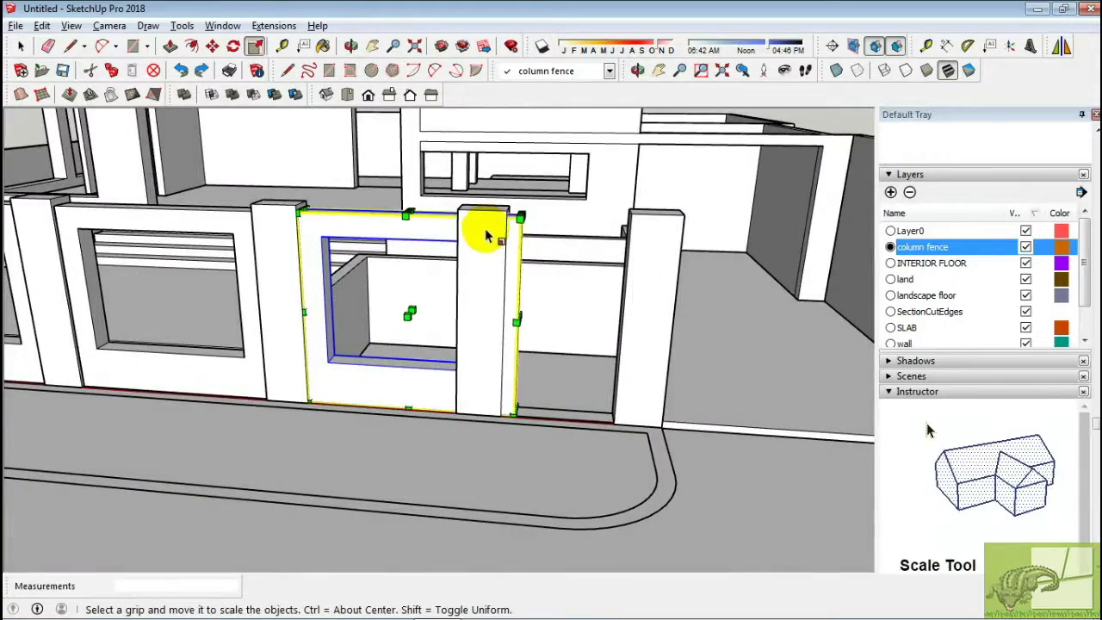
{"action": "key", "text": "space"}
{"action": "right_click", "coordinate": [393, 239]}
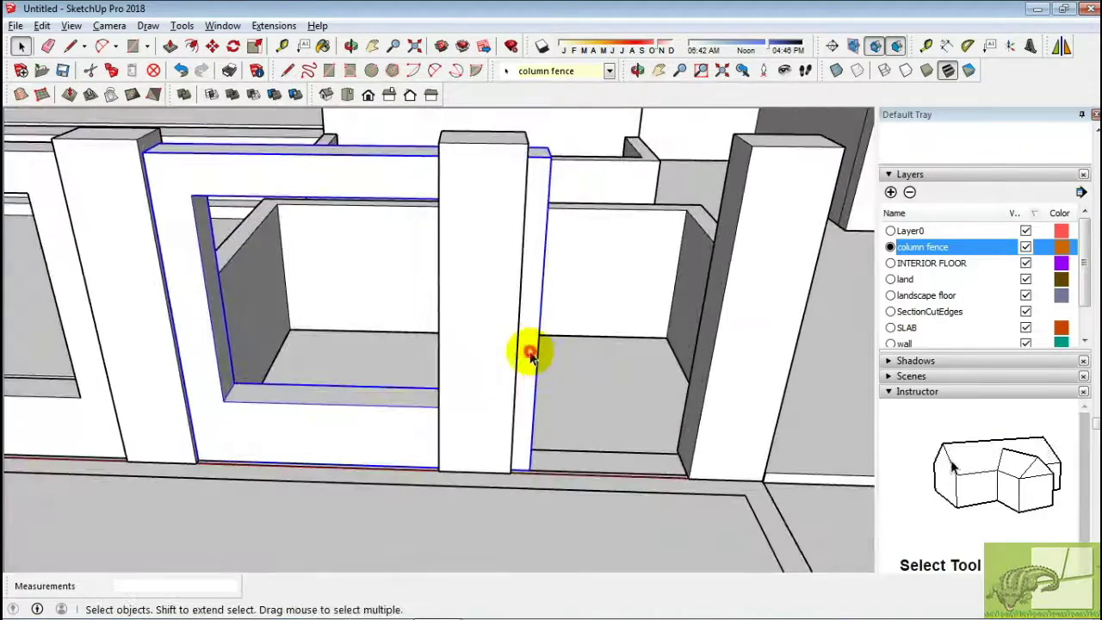
Edit the panel component, orbit around it, and start a Ctrl-copy from its corner.
{"action": "double_click", "coordinate": [507, 345]}
{"action": "key", "text": "p"}
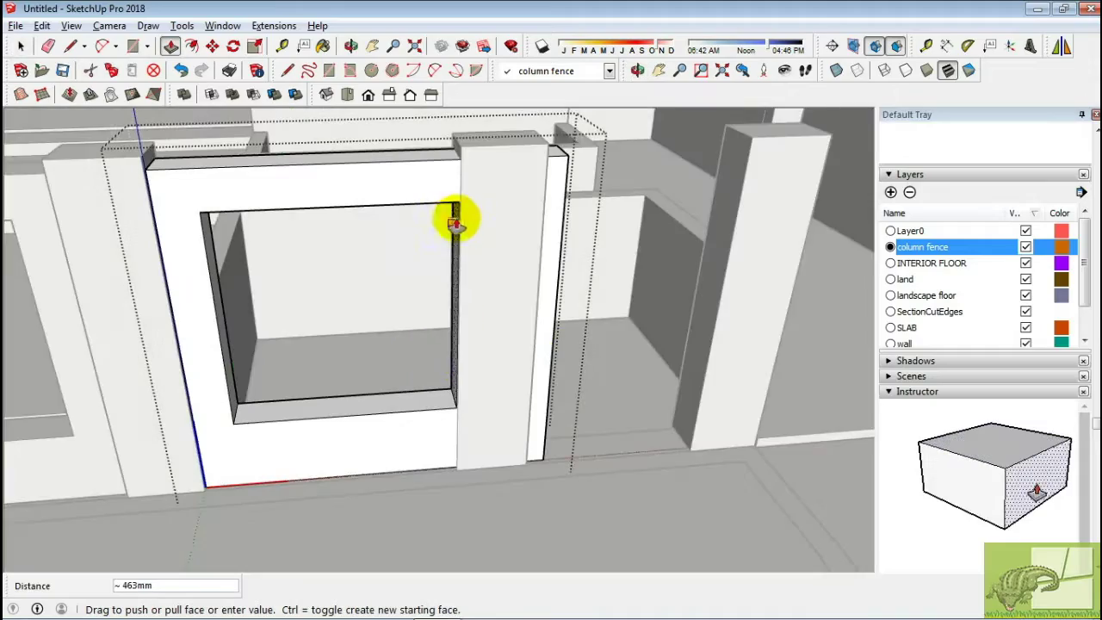
{"action": "mouse_move", "coordinate": [559, 314]}
{"action": "middle_mouse_down"}
{"action": "mouse_move", "coordinate": [365, 373]}
{"action": "mouse_move", "coordinate": [394, 246]}
{"action": "mouse_move", "coordinate": [431, 332]}
{"action": "mouse_move", "coordinate": [320, 290]}
{"action": "middle_mouse_up"}
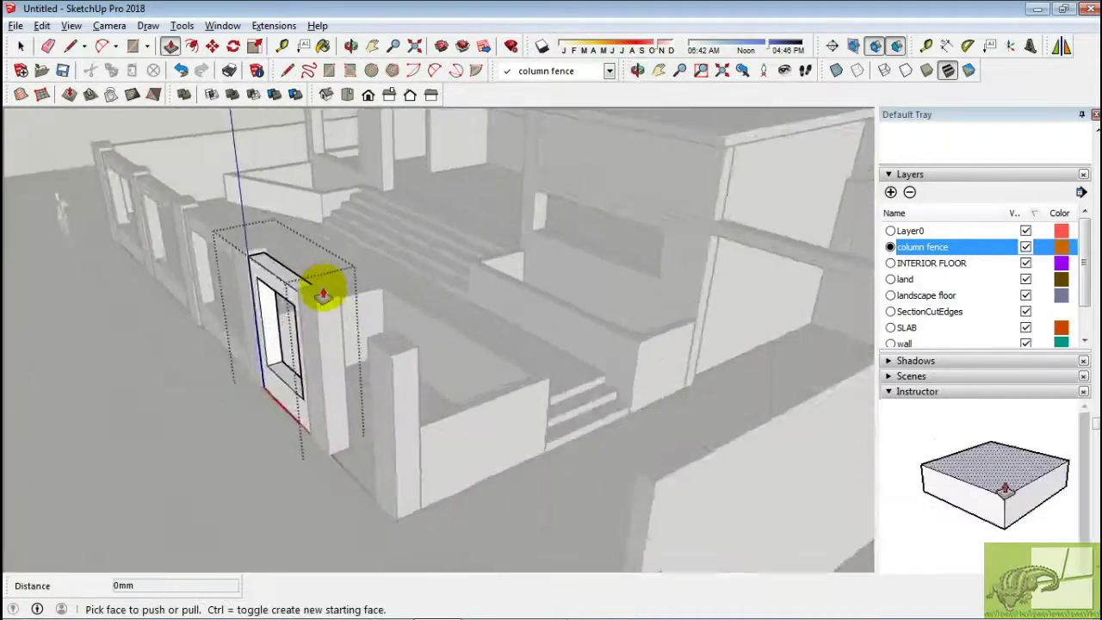
{"action": "scroll", "coordinate": [413, 358], "scroll_direction": "up", "scroll_amount": 3}
{"action": "mouse_move", "coordinate": [265, 344]}
{"action": "middle_mouse_down"}
{"action": "mouse_move", "coordinate": [364, 290]}
{"action": "mouse_move", "coordinate": [739, 316]}
{"action": "middle_mouse_up"}
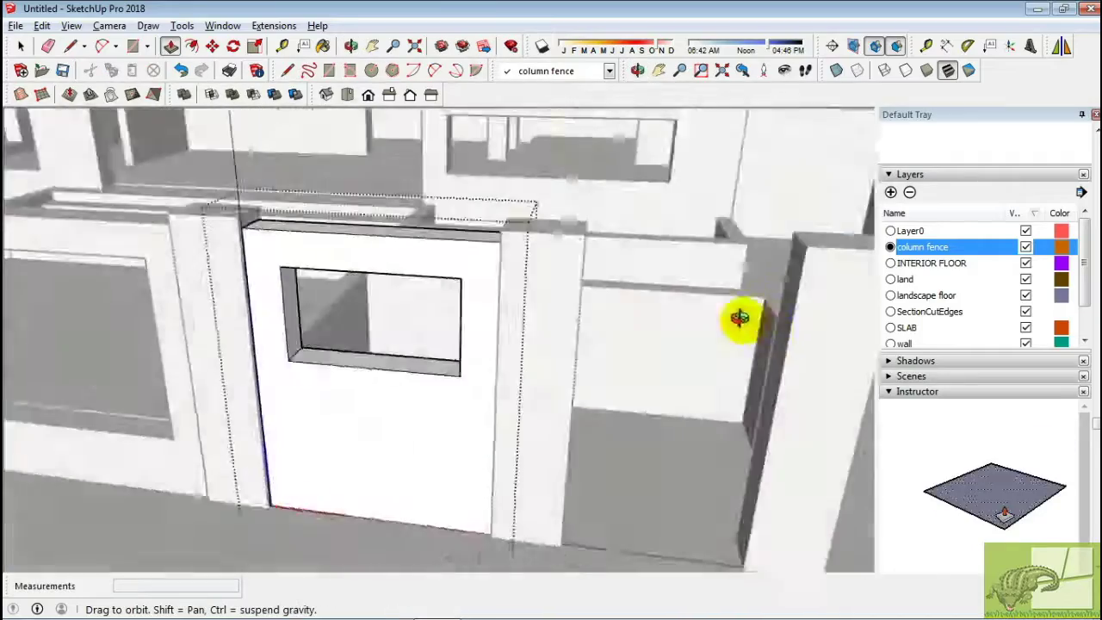
{"action": "key", "text": "space"}
{"action": "scroll", "coordinate": [504, 452], "scroll_direction": "up", "scroll_amount": 2}
{"action": "key", "text": "m"}
{"action": "scroll", "coordinate": [460, 303], "scroll_direction": "up", "scroll_amount": 2}
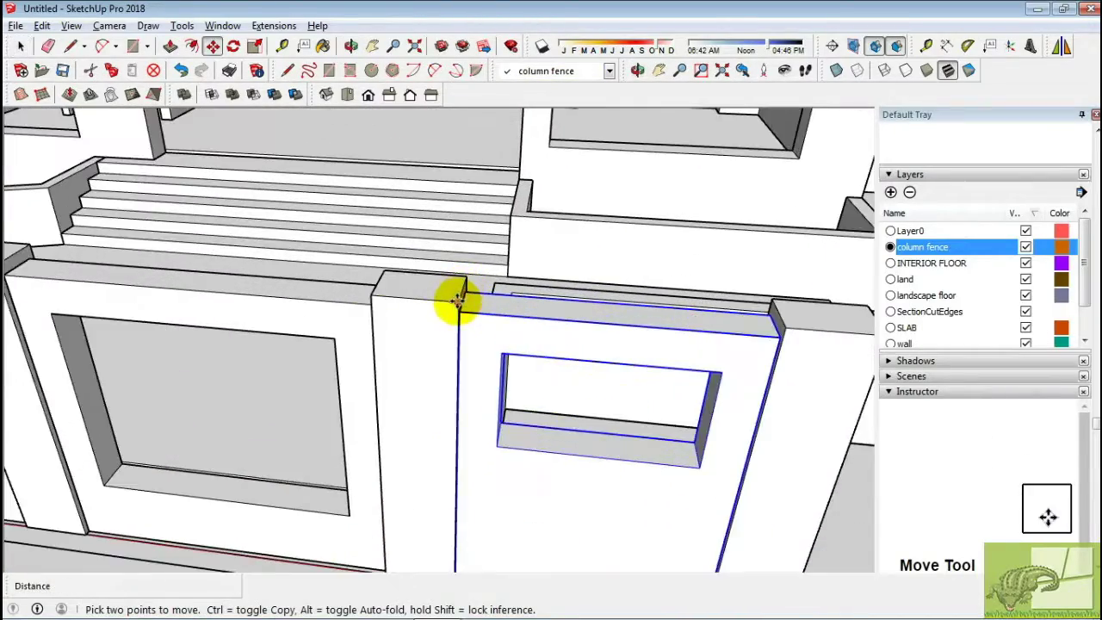
{"action": "left_click", "coordinate": [460, 302]}
{"action": "key", "text": "ctrl"}
{"action": "middle_click_drag", "start_coordinate": [568, 366], "coordinate": [652, 457]}
{"action": "key", "text": "space"}
Make the end-bay panel unique, edit it, and push its opening 300mm deep.
{"action": "right_click", "coordinate": [745, 455]}
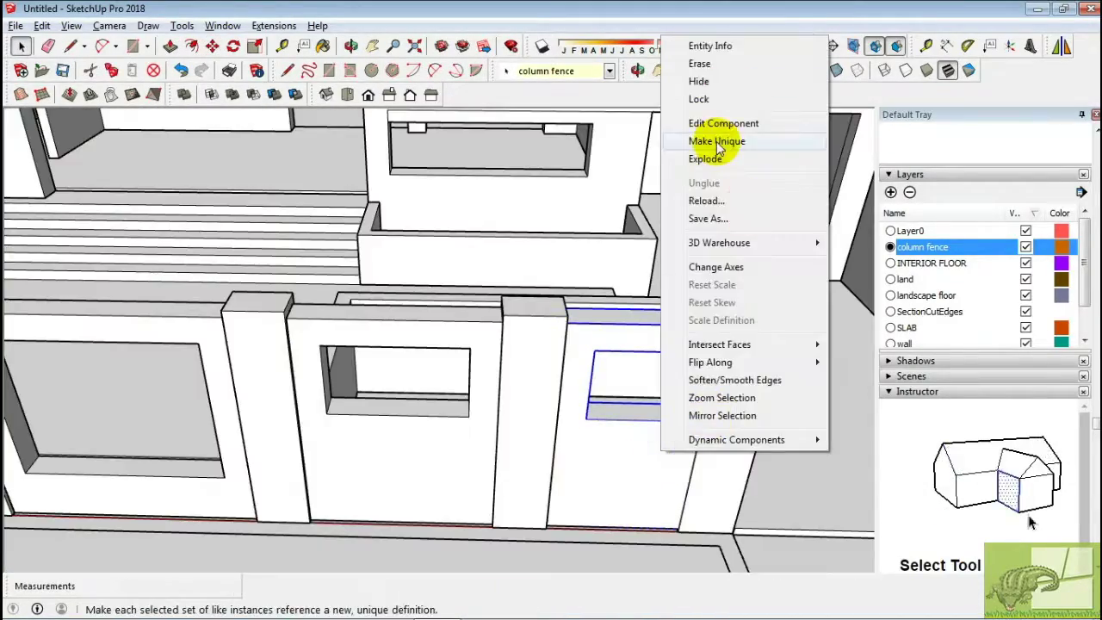
{"action": "left_click", "coordinate": [746, 141]}
{"action": "double_click", "coordinate": [652, 448]}
{"action": "type", "text": "p300"}
{"action": "key", "text": "Return"}
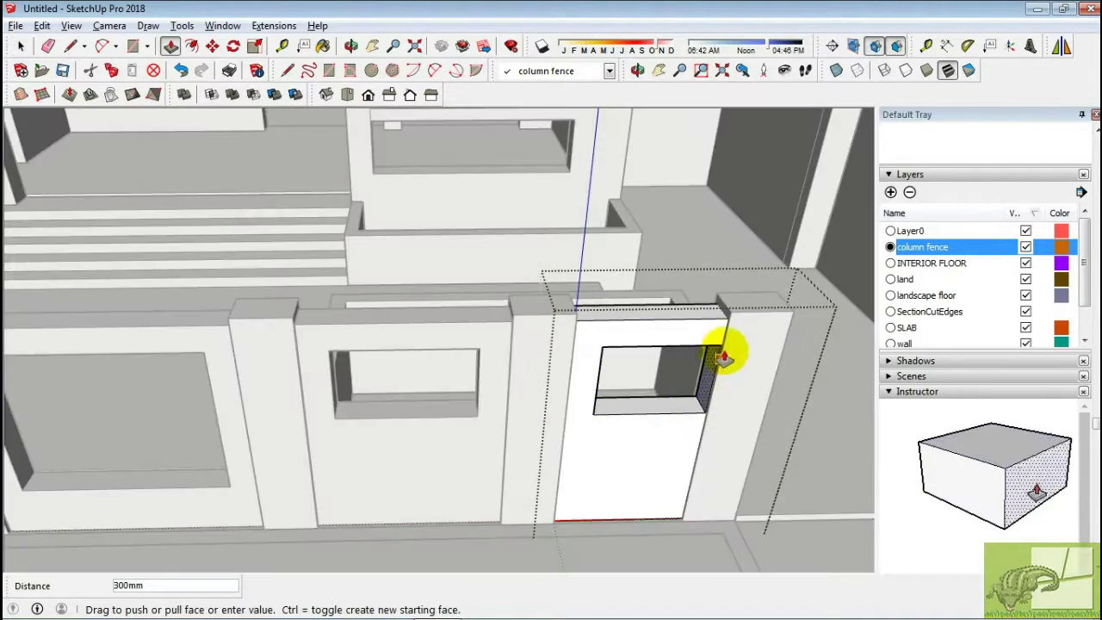
{"action": "mouse_move", "coordinate": [689, 382]}
{"action": "middle_mouse_down"}
{"action": "mouse_move", "coordinate": [620, 370]}
{"action": "mouse_move", "coordinate": [645, 345]}
{"action": "mouse_move", "coordinate": [635, 379]}
{"action": "mouse_move", "coordinate": [561, 423]}
{"action": "middle_mouse_up"}
{"action": "key", "text": "space"}
{"action": "scroll", "coordinate": [620, 388], "scroll_direction": "down", "scroll_amount": 5}
{"action": "scroll", "coordinate": [635, 369], "scroll_direction": "down", "scroll_amount": 3}
{"action": "scroll", "coordinate": [205, 431], "scroll_direction": "up", "scroll_amount": 5}
{"action": "middle_click_drag", "start_coordinate": [205, 431], "coordinate": [739, 405]}
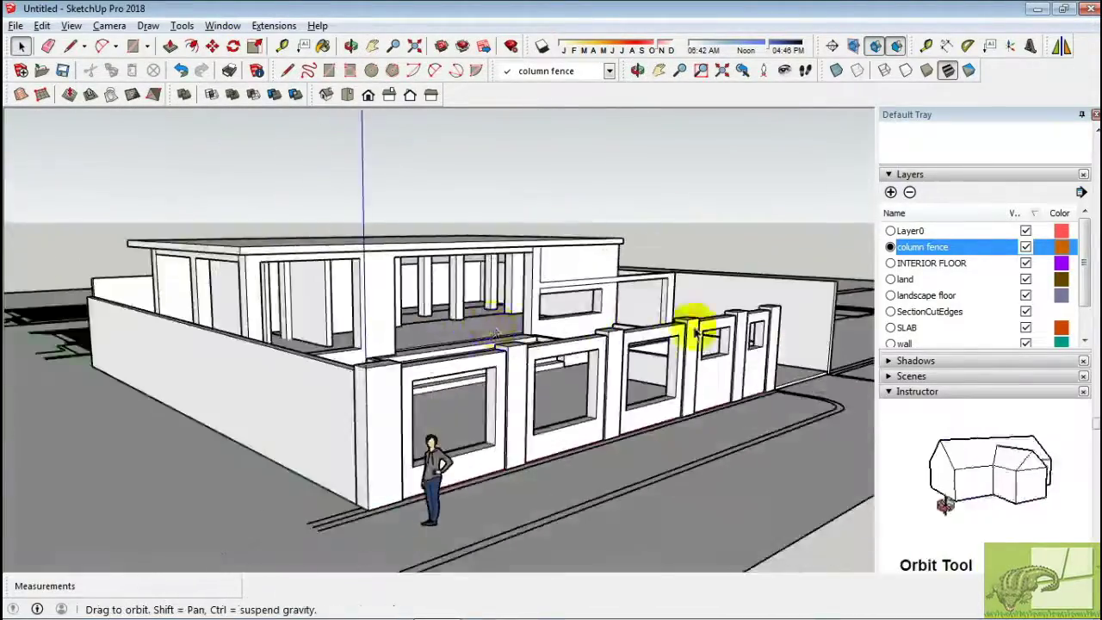
Open the long side wall group and push its end face back from the house.
{"action": "middle_click_drag", "start_coordinate": [696, 334], "coordinate": [259, 400]}
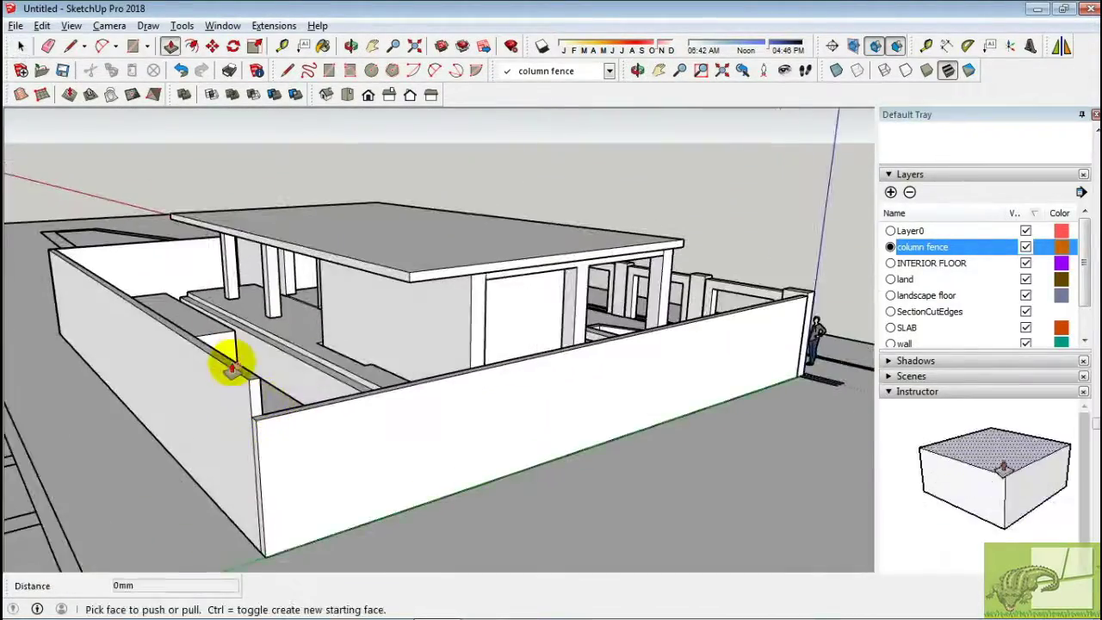
{"action": "double_click", "coordinate": [231, 369]}
{"action": "mouse_move", "coordinate": [188, 378]}
{"action": "middle_mouse_down"}
{"action": "mouse_move", "coordinate": [492, 423]}
{"action": "mouse_move", "coordinate": [278, 319]}
{"action": "mouse_move", "coordinate": [269, 343]}
{"action": "middle_mouse_up"}
{"action": "key", "text": "p"}
{"action": "left_click", "coordinate": [593, 449]}
{"action": "key", "text": "space"}
{"action": "middle_click_drag", "start_coordinate": [592, 449], "coordinate": [288, 382]}
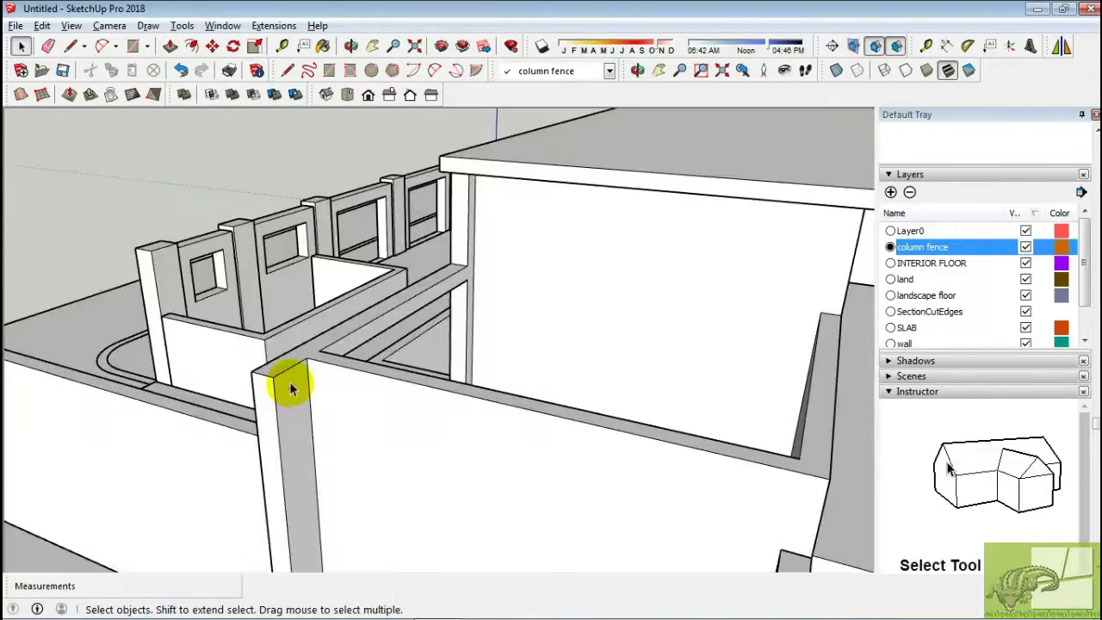
{"action": "key", "text": "l"}
{"action": "scroll", "coordinate": [213, 423], "scroll_direction": "down", "scroll_amount": 3}
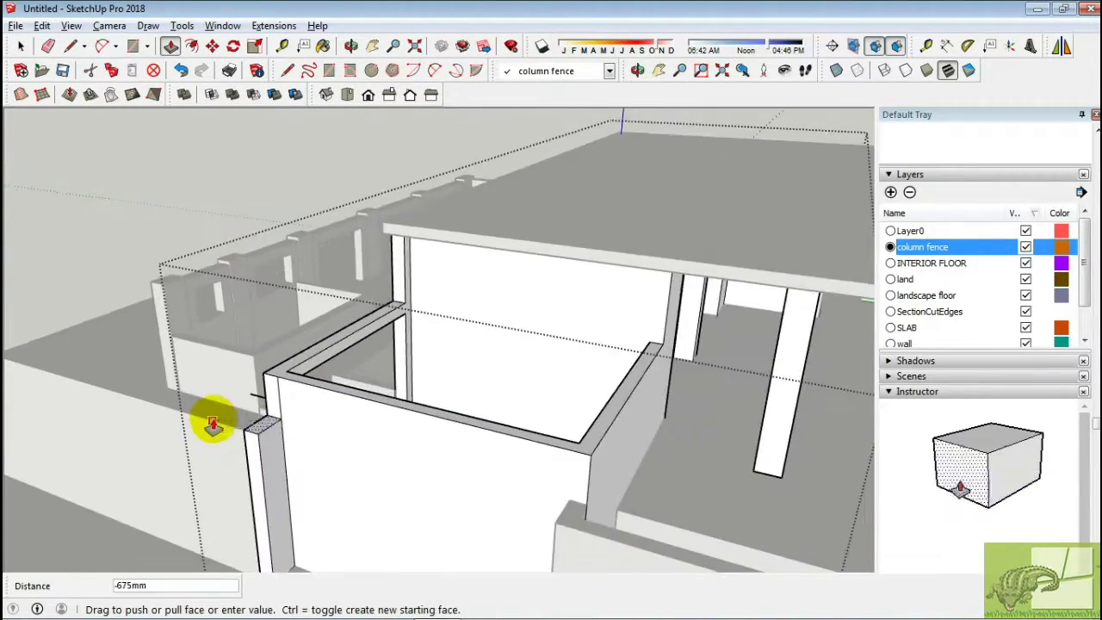
Erase the stray edges left at the shortened wall end beside the house.
{"action": "mouse_move", "coordinate": [210, 419]}
{"action": "middle_mouse_down"}
{"action": "mouse_move", "coordinate": [635, 370]}
{"action": "mouse_move", "coordinate": [631, 379]}
{"action": "middle_mouse_up"}
{"action": "key", "text": "e"}
{"action": "scroll", "coordinate": [631, 379], "scroll_direction": "down", "scroll_amount": 5}
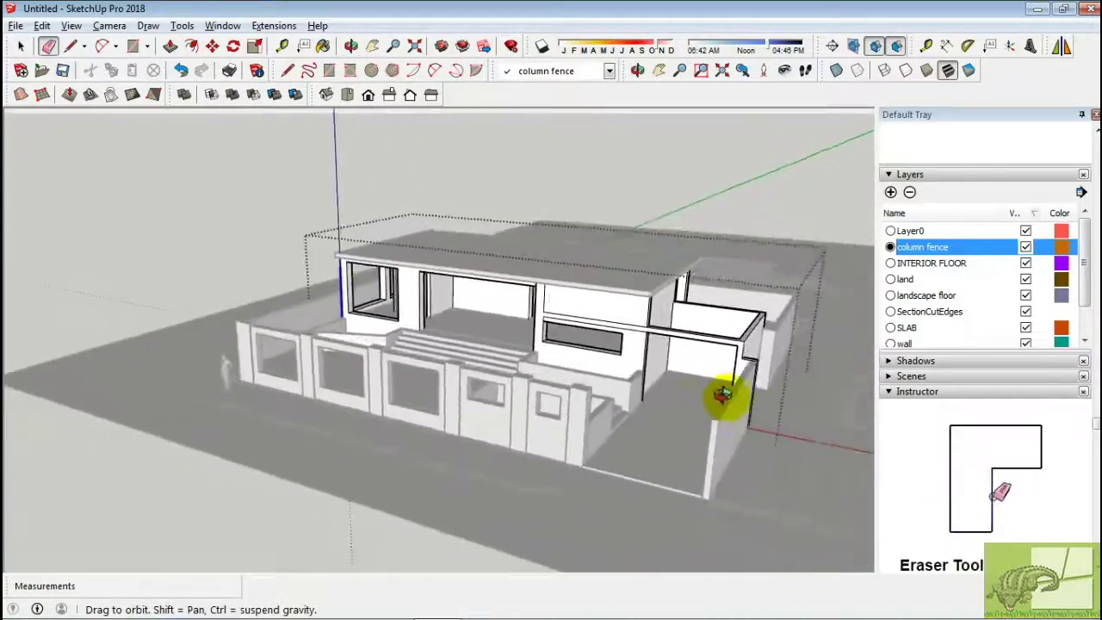
{"action": "mouse_move", "coordinate": [726, 394]}
{"action": "middle_mouse_down"}
{"action": "mouse_move", "coordinate": [697, 336]}
{"action": "mouse_move", "coordinate": [551, 415]}
{"action": "middle_mouse_up"}
{"action": "key", "text": "space"}
{"action": "scroll", "coordinate": [655, 387], "scroll_direction": "up", "scroll_amount": 5}
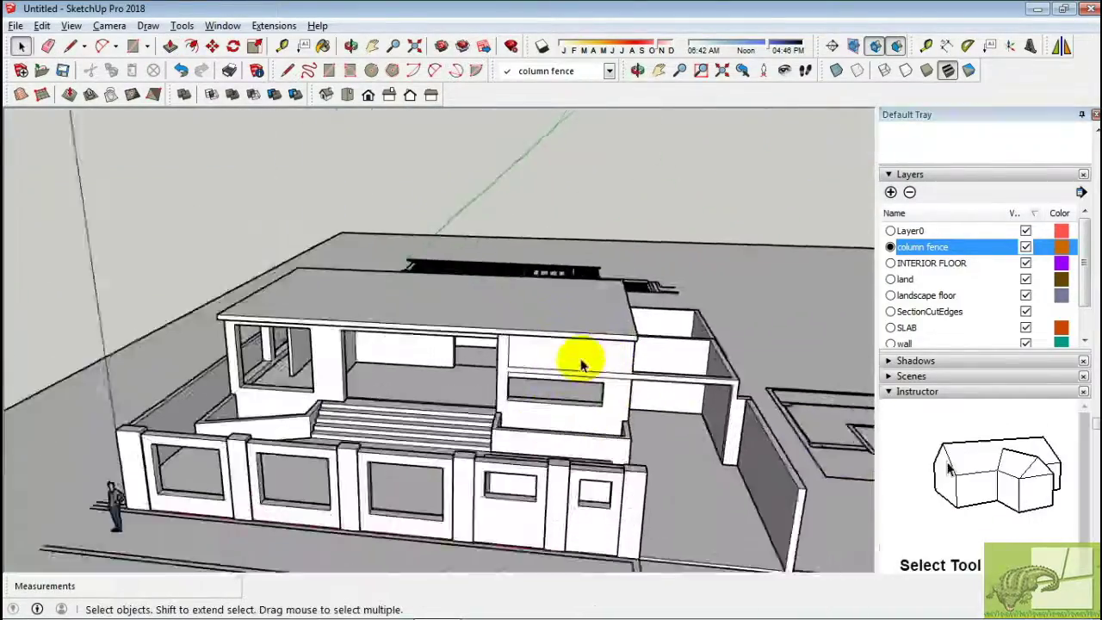
{"action": "scroll", "coordinate": [584, 362], "scroll_direction": "up", "scroll_amount": 2}
{"action": "scroll", "coordinate": [522, 361], "scroll_direction": "up", "scroll_amount": 2}
{"action": "scroll", "coordinate": [348, 393], "scroll_direction": "up", "scroll_amount": 2}
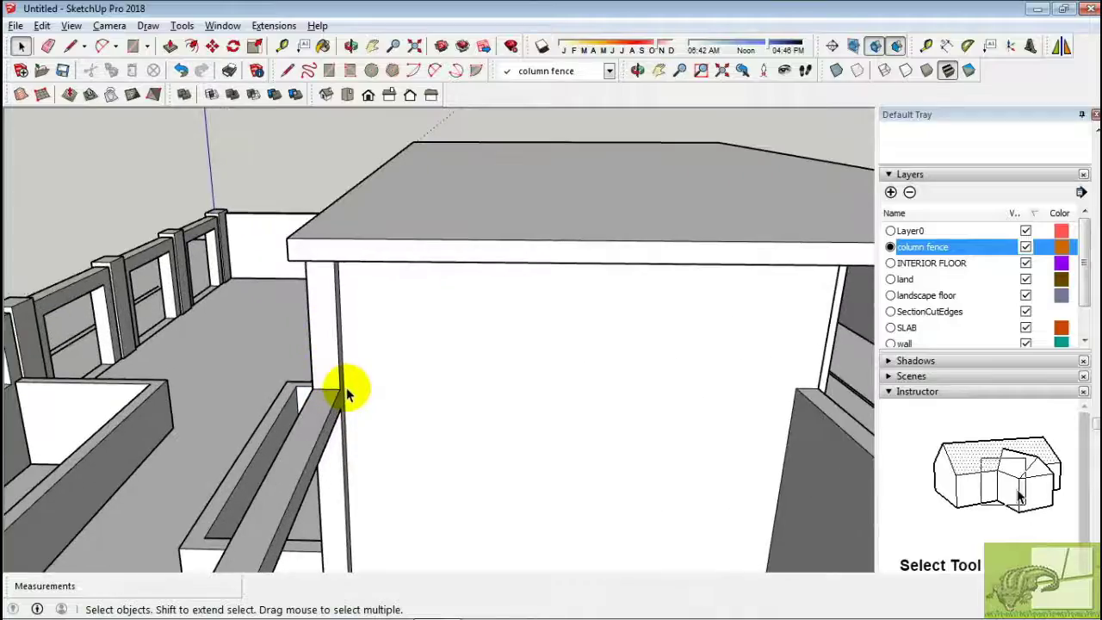
{"action": "scroll", "coordinate": [353, 387], "scroll_direction": "down", "scroll_amount": 2}
{"action": "mouse_move", "coordinate": [352, 387]}
{"action": "middle_mouse_down"}
{"action": "mouse_move", "coordinate": [505, 456]}
{"action": "mouse_move", "coordinate": [607, 392]}
{"action": "middle_mouse_up"}
{"action": "scroll", "coordinate": [607, 392], "scroll_direction": "up", "scroll_amount": 2}
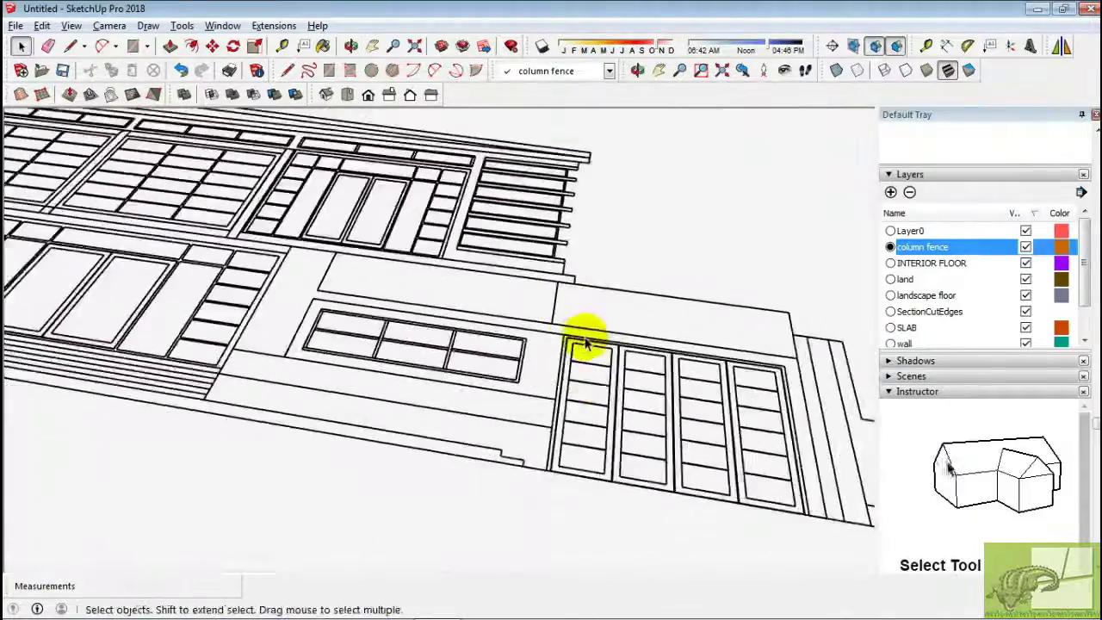
{"action": "scroll", "coordinate": [583, 345], "scroll_direction": "down", "scroll_amount": 3}
{"action": "mouse_move", "coordinate": [485, 387]}
{"action": "middle_mouse_down"}
{"action": "mouse_move", "coordinate": [413, 345]}
{"action": "mouse_move", "coordinate": [331, 457]}
{"action": "middle_mouse_up"}
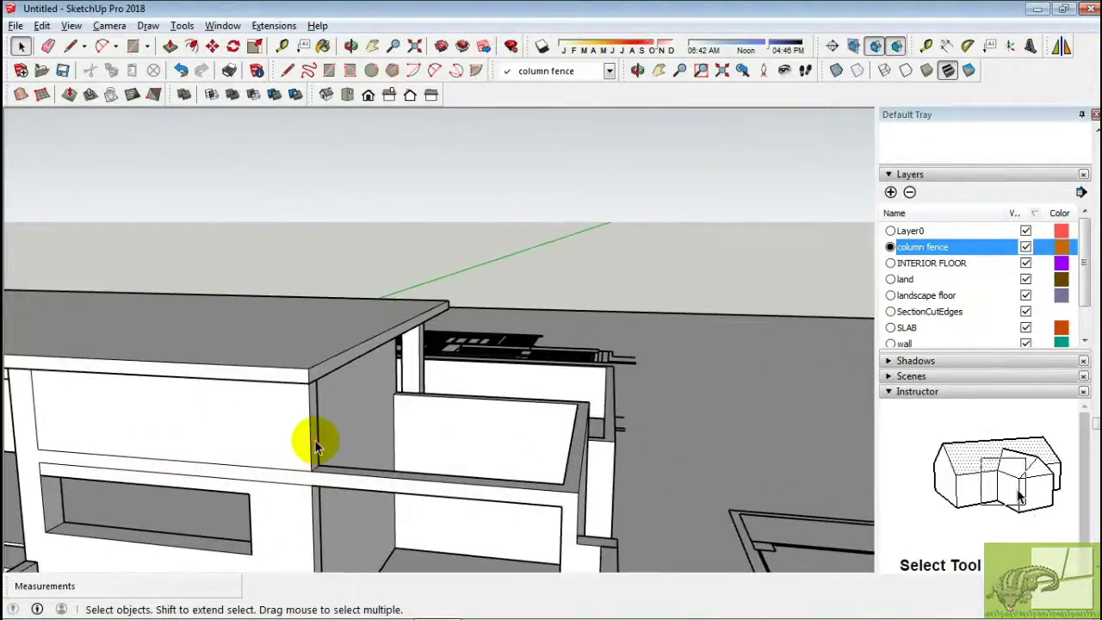
{"action": "key", "text": "p"}
{"action": "mouse_move", "coordinate": [290, 423]}
{"action": "middle_mouse_down"}
{"action": "mouse_move", "coordinate": [164, 381]}
{"action": "mouse_move", "coordinate": [305, 369]}
{"action": "mouse_move", "coordinate": [356, 463]}
{"action": "middle_mouse_up"}
{"action": "scroll", "coordinate": [275, 370], "scroll_direction": "up", "scroll_amount": 3}
{"action": "key", "text": "e"}
{"action": "scroll", "coordinate": [244, 376], "scroll_direction": "down", "scroll_amount": 3}
Draw a rectangle covering the side room's roof.
{"action": "key", "text": "r"}
{"action": "left_click", "coordinate": [386, 408]}
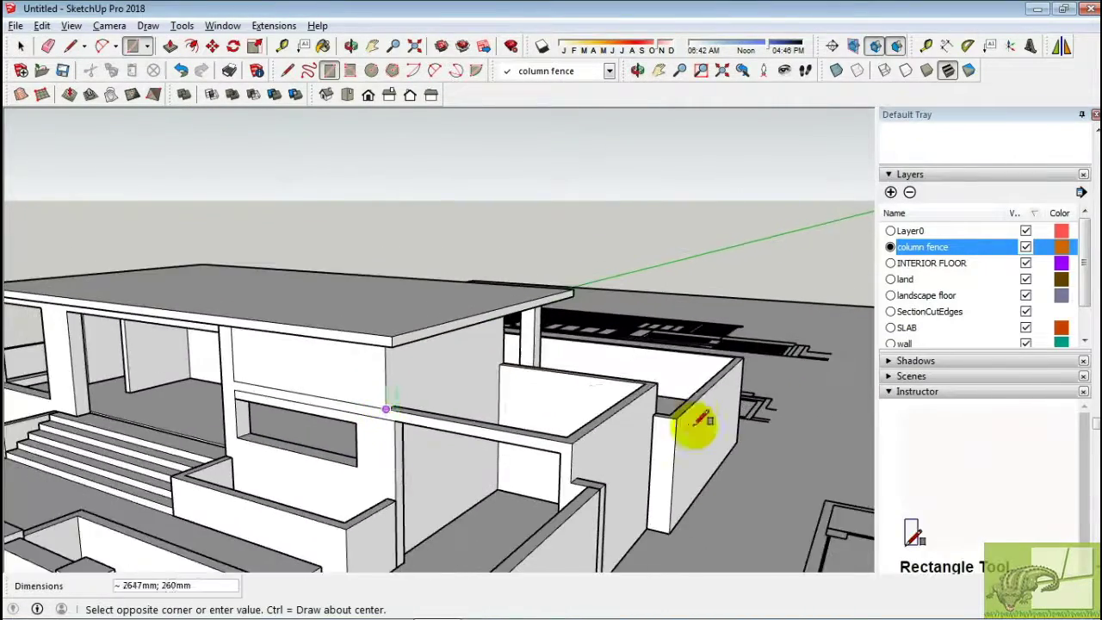
{"action": "scroll", "coordinate": [689, 413], "scroll_direction": "up", "scroll_amount": 2}
{"action": "left_click", "coordinate": [652, 396]}
{"action": "scroll", "coordinate": [374, 413], "scroll_direction": "down", "scroll_amount": 3}
{"action": "scroll", "coordinate": [306, 414], "scroll_direction": "up", "scroll_amount": 2}
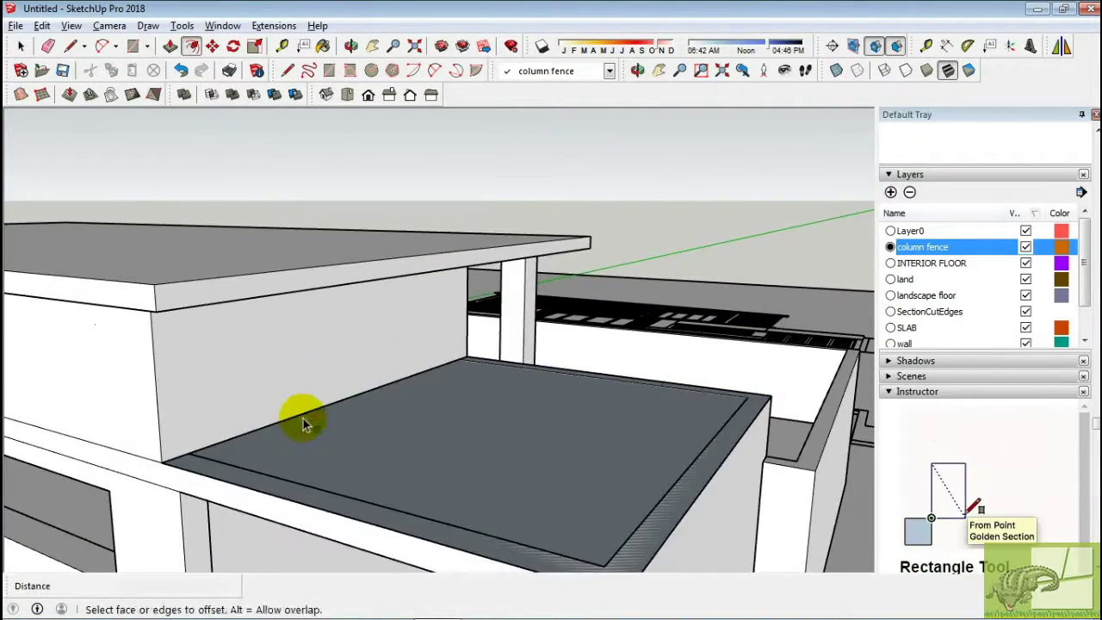
{"action": "mouse_move", "coordinate": [295, 437]}
{"action": "middle_mouse_down"}
{"action": "mouse_move", "coordinate": [230, 529]}
{"action": "mouse_move", "coordinate": [248, 476]}
{"action": "mouse_move", "coordinate": [467, 352]}
{"action": "middle_mouse_up"}
{"action": "scroll", "coordinate": [276, 485], "scroll_direction": "down", "scroll_amount": 2}
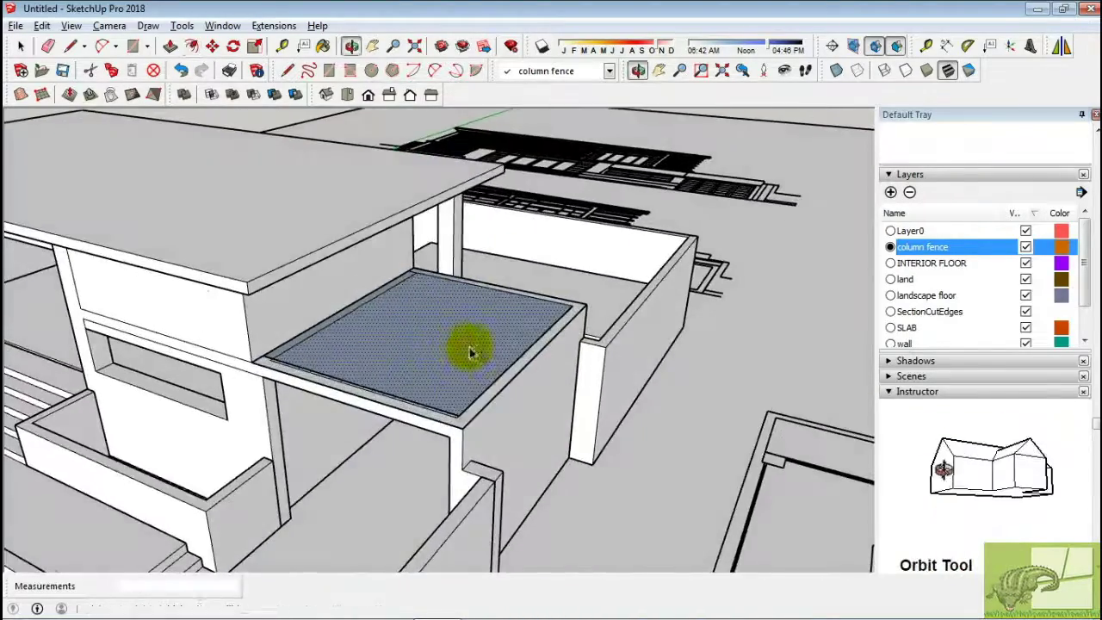
{"action": "scroll", "coordinate": [352, 362], "scroll_direction": "up", "scroll_amount": 2}
Raise the border ring into parapet walls, reverse the inner floor face, and group the box.
{"action": "key", "text": "p"}
{"action": "left_click", "coordinate": [185, 371]}
{"action": "left_click", "coordinate": [111, 216]}
{"action": "left_click", "coordinate": [474, 310]}
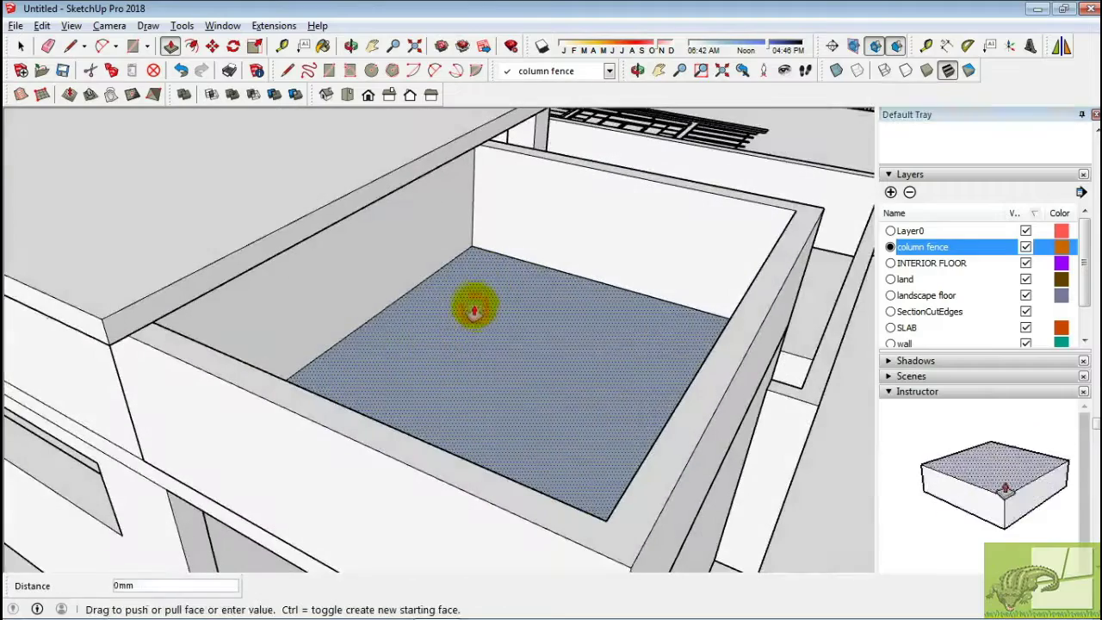
{"action": "left_click", "coordinate": [542, 464]}
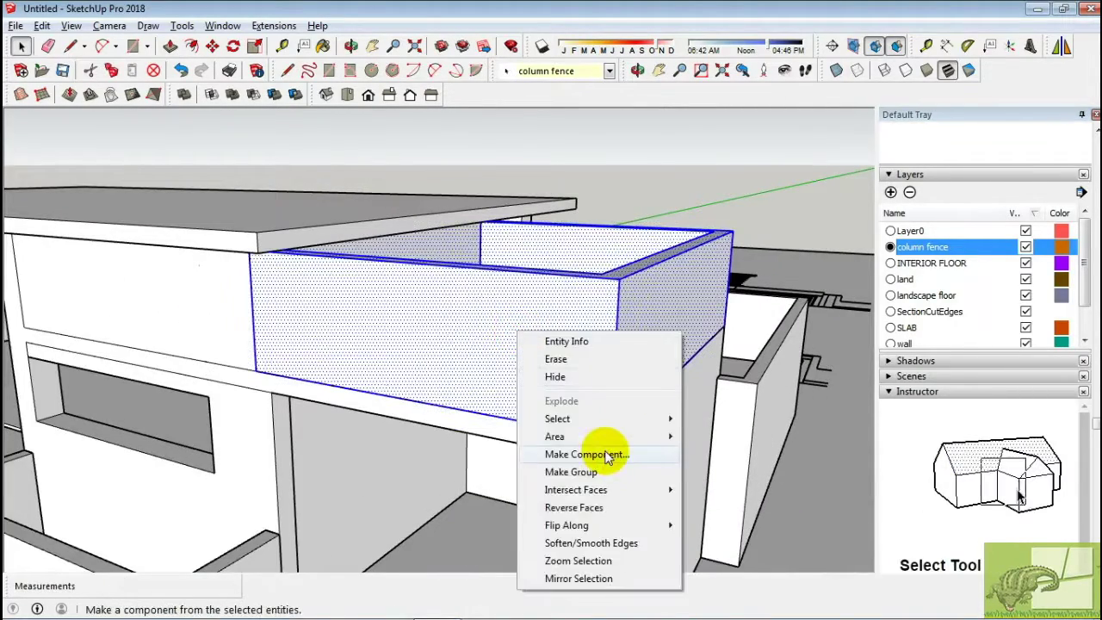
{"action": "left_click", "coordinate": [608, 457]}
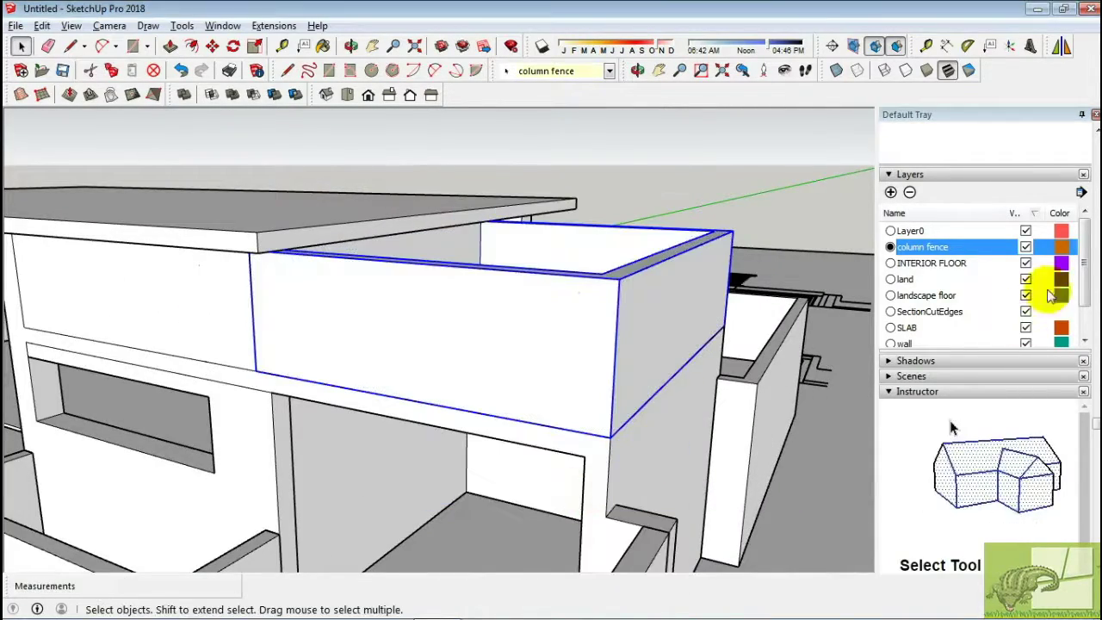
Assign the parapet group to the 'wall' layer.
{"action": "key", "text": "Return"}
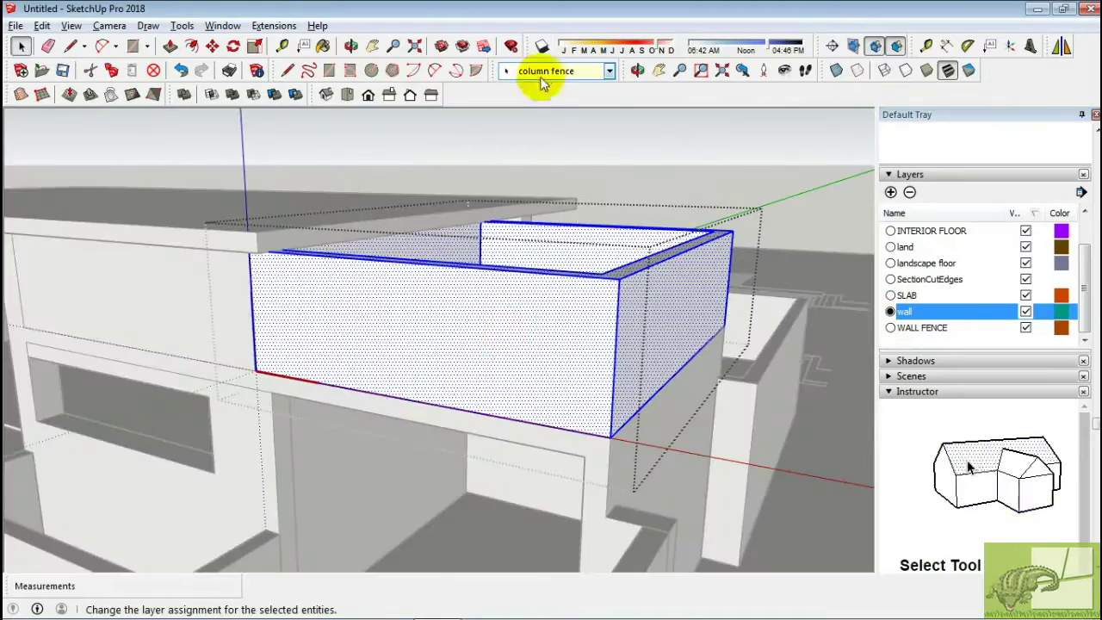
{"action": "key", "text": "Escape"}
{"action": "left_click", "coordinate": [558, 71]}
{"action": "mouse_move", "coordinate": [608, 177]}
{"action": "middle_mouse_down"}
{"action": "mouse_move", "coordinate": [337, 247]}
{"action": "mouse_move", "coordinate": [666, 239]}
{"action": "mouse_move", "coordinate": [560, 255]}
{"action": "middle_mouse_up"}
{"action": "scroll", "coordinate": [548, 360], "scroll_direction": "up", "scroll_amount": 3}
{"action": "scroll", "coordinate": [548, 360], "scroll_direction": "down", "scroll_amount": 2}
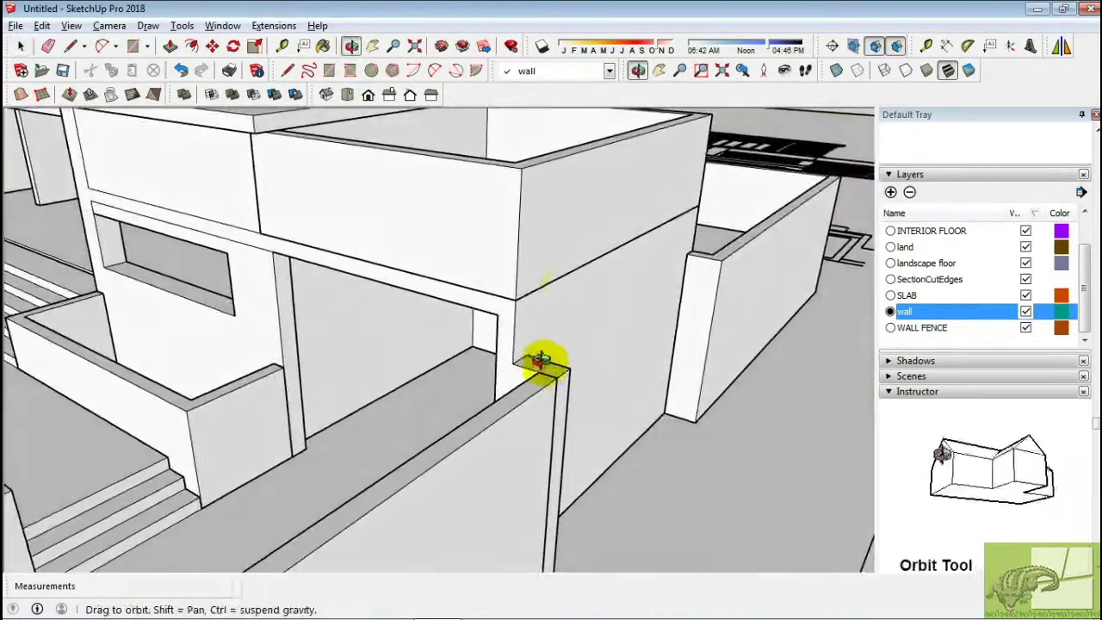
Redraw the slab underside as a single face and tidy its extra edges.
{"action": "mouse_move", "coordinate": [539, 361]}
{"action": "middle_mouse_down"}
{"action": "mouse_move", "coordinate": [571, 254]}
{"action": "mouse_move", "coordinate": [500, 227]}
{"action": "middle_mouse_up"}
{"action": "scroll", "coordinate": [511, 200], "scroll_direction": "up", "scroll_amount": 3}
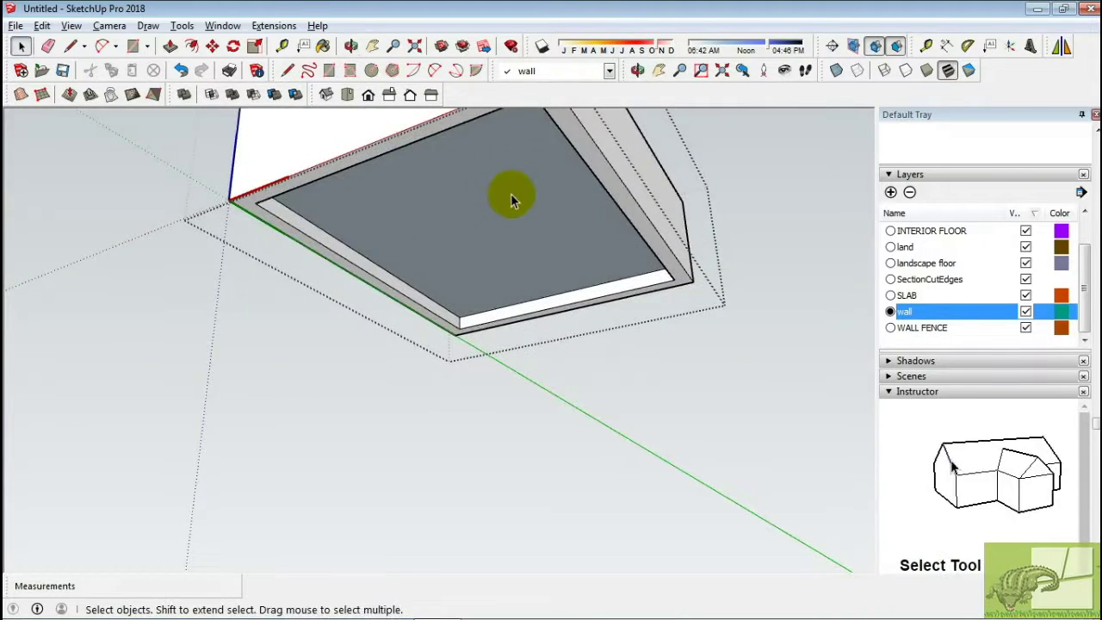
{"action": "left_click", "coordinate": [256, 203]}
{"action": "middle_click_drag", "start_coordinate": [255, 203], "coordinate": [298, 154]}
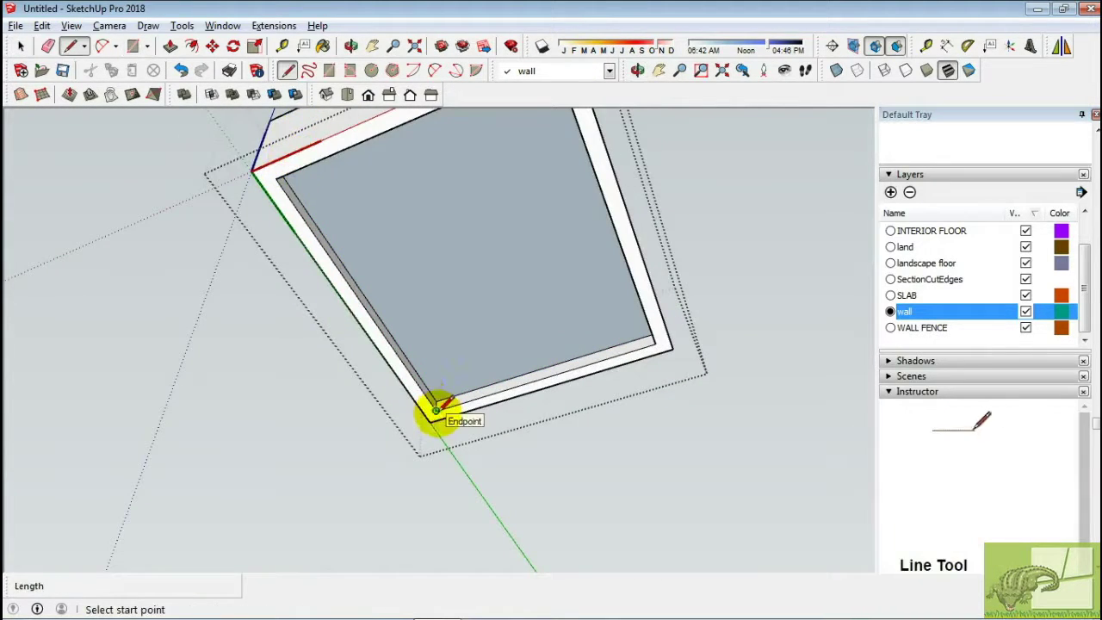
{"action": "middle_click_drag", "start_coordinate": [436, 411], "coordinate": [651, 354]}
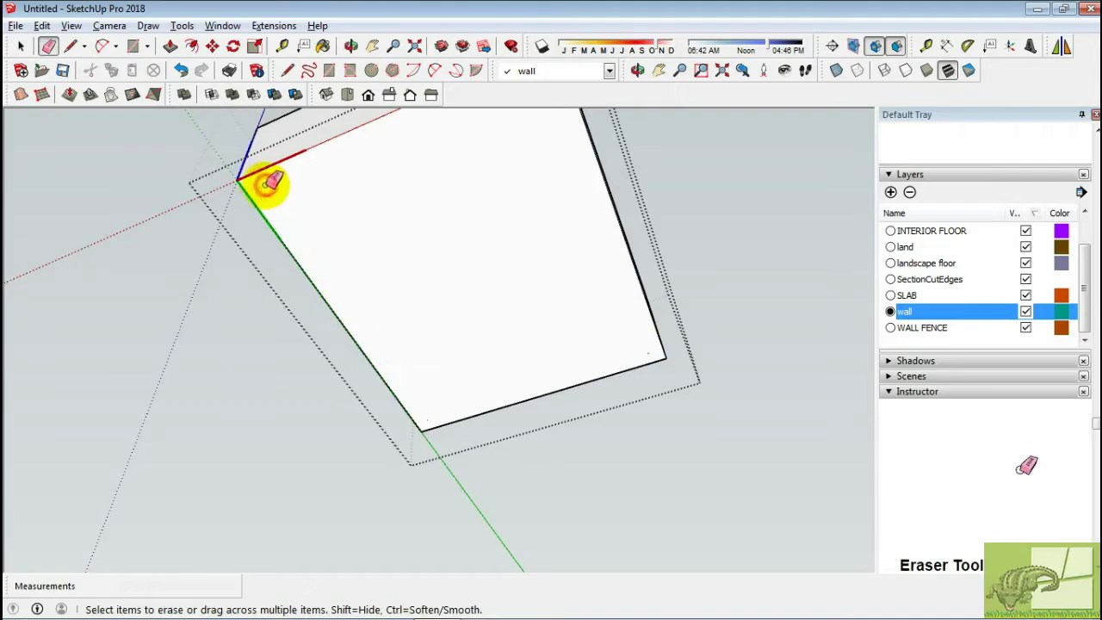
{"action": "key", "text": "space"}
{"action": "mouse_move", "coordinate": [595, 256]}
{"action": "middle_mouse_down"}
{"action": "mouse_move", "coordinate": [524, 238]}
{"action": "mouse_move", "coordinate": [233, 74]}
{"action": "middle_mouse_up"}
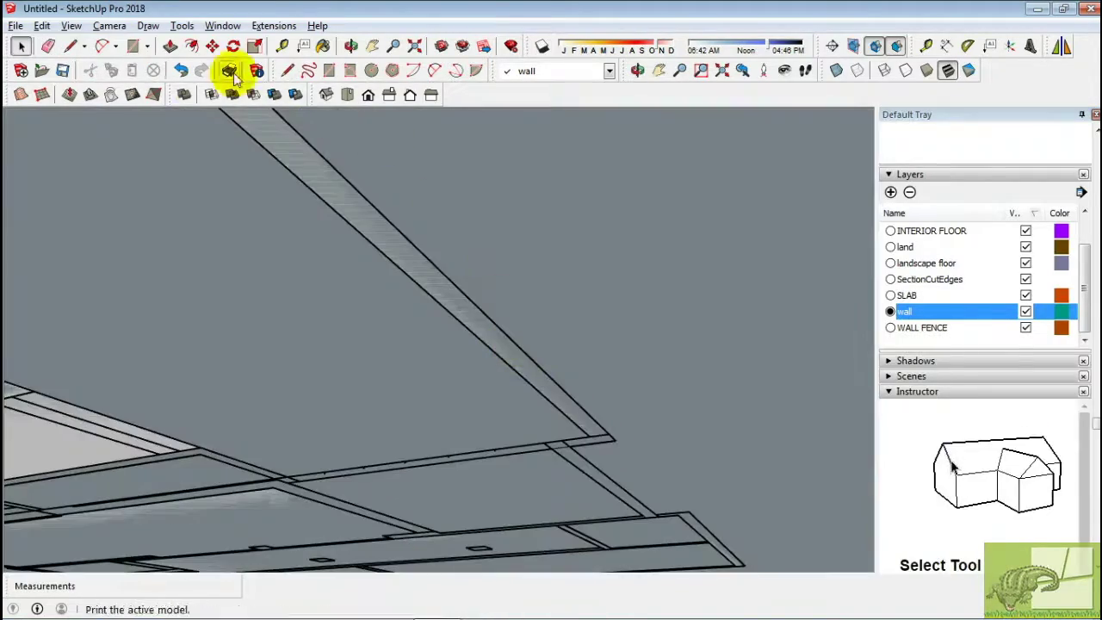
{"action": "middle_click_drag", "start_coordinate": [517, 258], "coordinate": [660, 357]}
{"action": "scroll", "coordinate": [659, 301], "scroll_direction": "up", "scroll_amount": 3}
Inside the parapet box group, push/pull the box face to adjust it.
{"action": "middle_click_drag", "start_coordinate": [659, 246], "coordinate": [319, 266]}
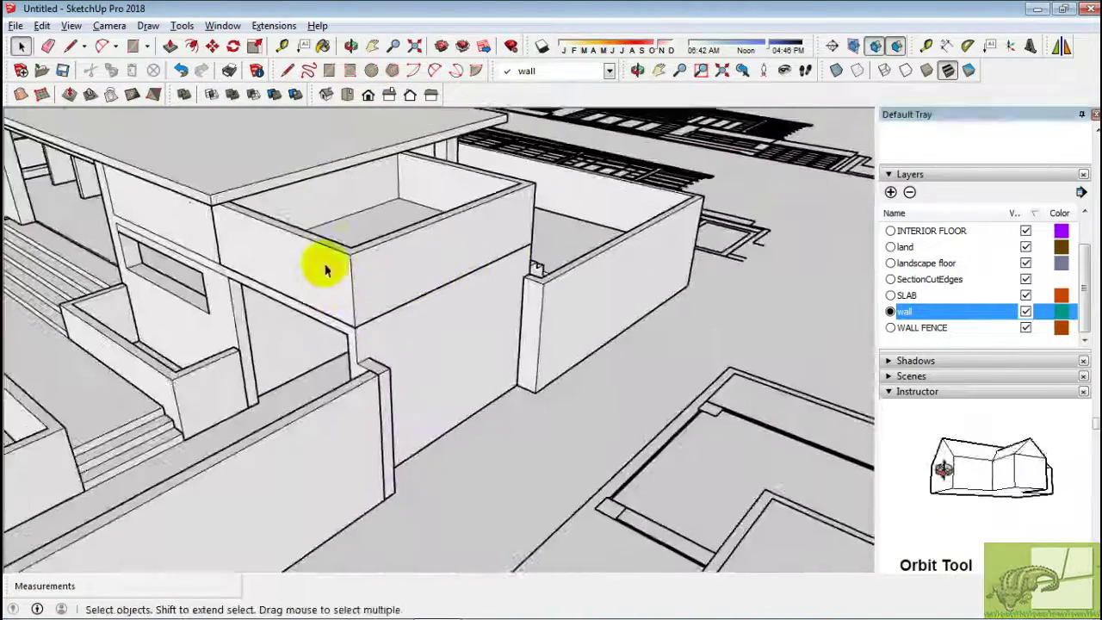
{"action": "double_click", "coordinate": [280, 256]}
{"action": "key", "text": "p"}
{"action": "left_click", "coordinate": [185, 197]}
{"action": "mouse_move", "coordinate": [186, 196]}
{"action": "middle_mouse_down"}
{"action": "mouse_move", "coordinate": [370, 234]}
{"action": "mouse_move", "coordinate": [234, 204]}
{"action": "middle_mouse_up"}
{"action": "left_click", "coordinate": [232, 215]}
{"action": "key", "text": "space"}
{"action": "scroll", "coordinate": [284, 253], "scroll_direction": "down", "scroll_amount": 3}
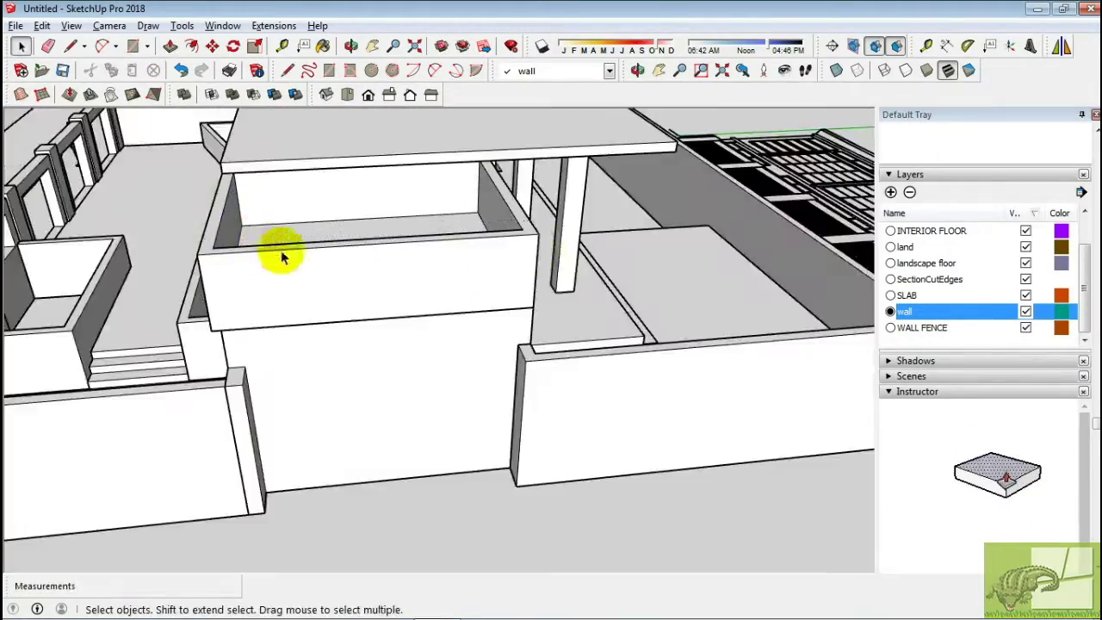
{"action": "middle_click_drag", "start_coordinate": [283, 253], "coordinate": [320, 152]}
{"action": "scroll", "coordinate": [433, 192], "scroll_direction": "up", "scroll_amount": 3}
{"action": "middle_click_drag", "start_coordinate": [433, 192], "coordinate": [87, 233]}
{"action": "scroll", "coordinate": [660, 259], "scroll_direction": "down", "scroll_amount": 3}
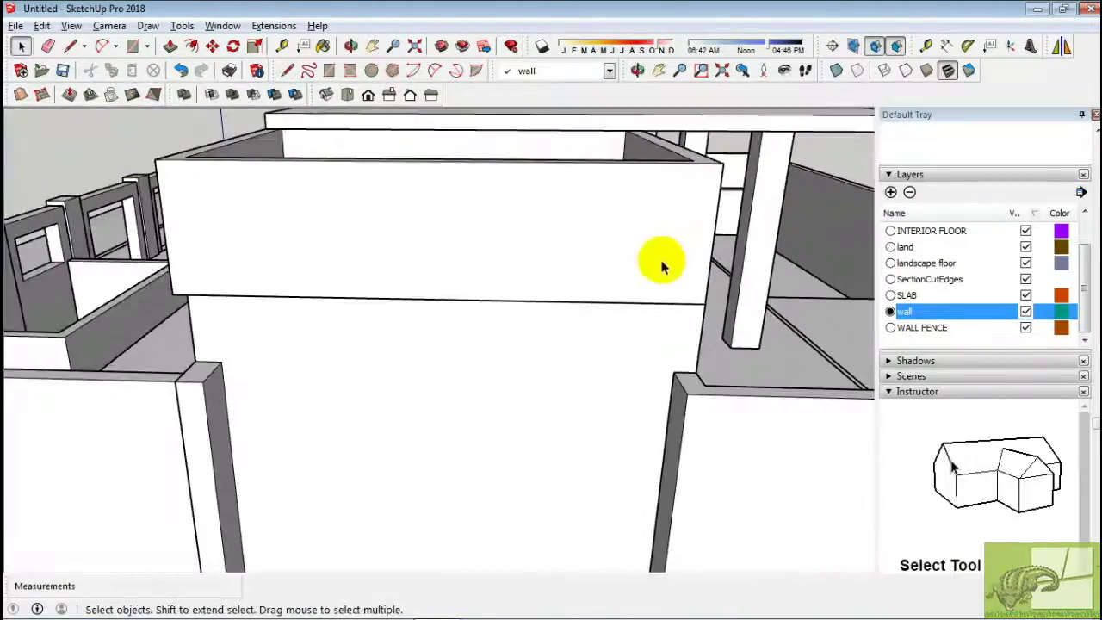
{"action": "middle_click_drag", "start_coordinate": [659, 258], "coordinate": [628, 301]}
{"action": "scroll", "coordinate": [628, 301], "scroll_direction": "up", "scroll_amount": 2}
Adjust the depth of the parapet box's side face.
{"action": "key", "text": "p"}
{"action": "mouse_move", "coordinate": [526, 493]}
{"action": "middle_mouse_down"}
{"action": "mouse_move", "coordinate": [648, 327]}
{"action": "mouse_move", "coordinate": [673, 362]}
{"action": "mouse_move", "coordinate": [608, 202]}
{"action": "mouse_move", "coordinate": [542, 491]}
{"action": "mouse_move", "coordinate": [648, 463]}
{"action": "middle_mouse_up"}
{"action": "left_click", "coordinate": [674, 362]}
{"action": "key", "text": "space"}
{"action": "scroll", "coordinate": [681, 365], "scroll_direction": "down", "scroll_amount": 5}
{"action": "scroll", "coordinate": [648, 462], "scroll_direction": "up", "scroll_amount": 3}
Save the model to the Desktop as 'modern house part'.
{"action": "mouse_move", "coordinate": [627, 381]}
{"action": "middle_mouse_down"}
{"action": "mouse_move", "coordinate": [515, 420]}
{"action": "mouse_move", "coordinate": [517, 401]}
{"action": "middle_mouse_up"}
{"action": "scroll", "coordinate": [561, 410], "scroll_direction": "down", "scroll_amount": 3}
{"action": "scroll", "coordinate": [554, 418], "scroll_direction": "down", "scroll_amount": 2}
{"action": "scroll", "coordinate": [418, 423], "scroll_direction": "up", "scroll_amount": 3}
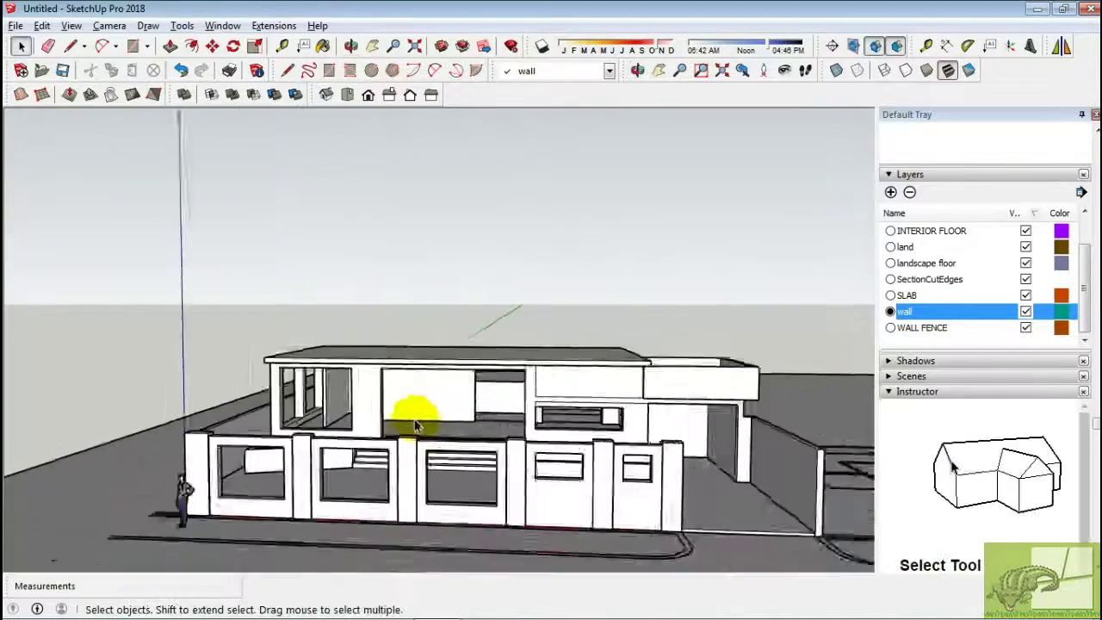
{"action": "scroll", "coordinate": [439, 427], "scroll_direction": "up", "scroll_amount": 1}
{"action": "key", "text": "ctrl+s"}
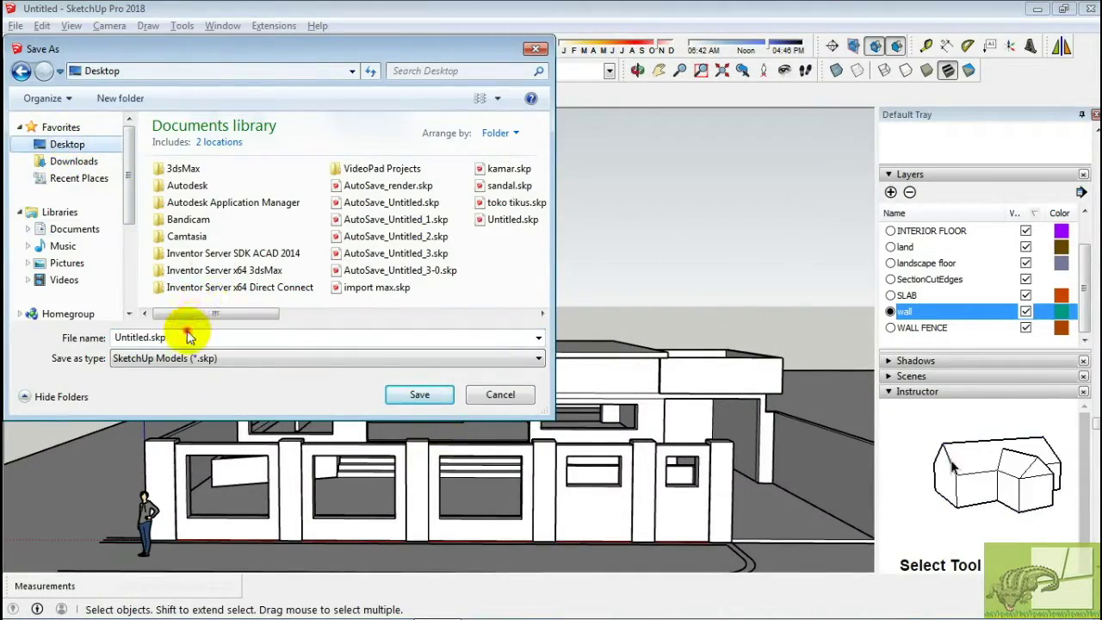
{"action": "type", "text": "modern house part 1"}
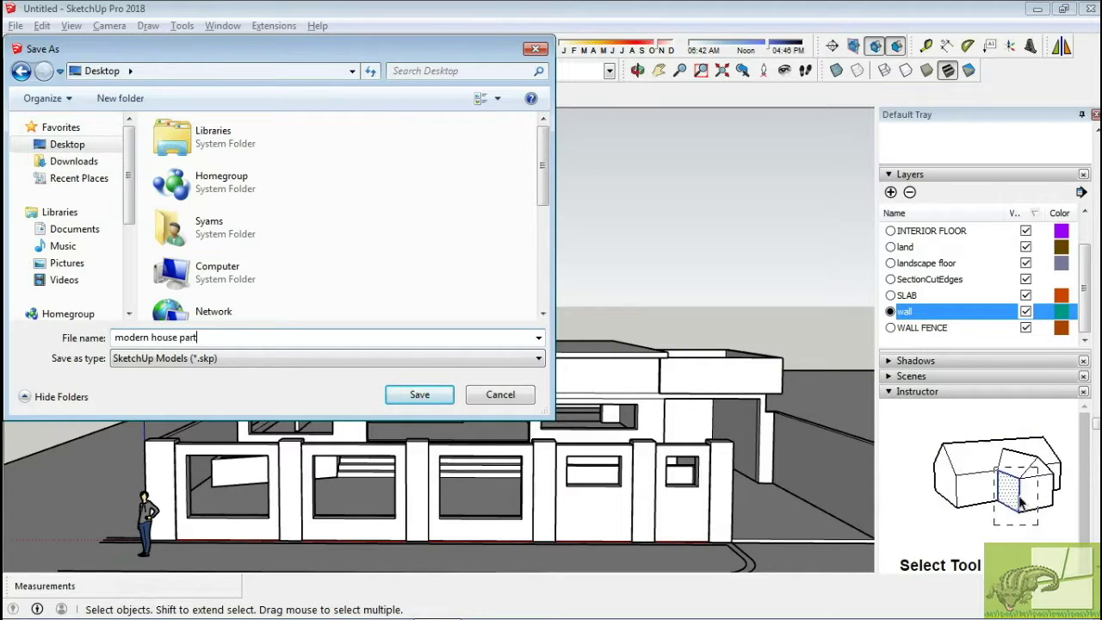